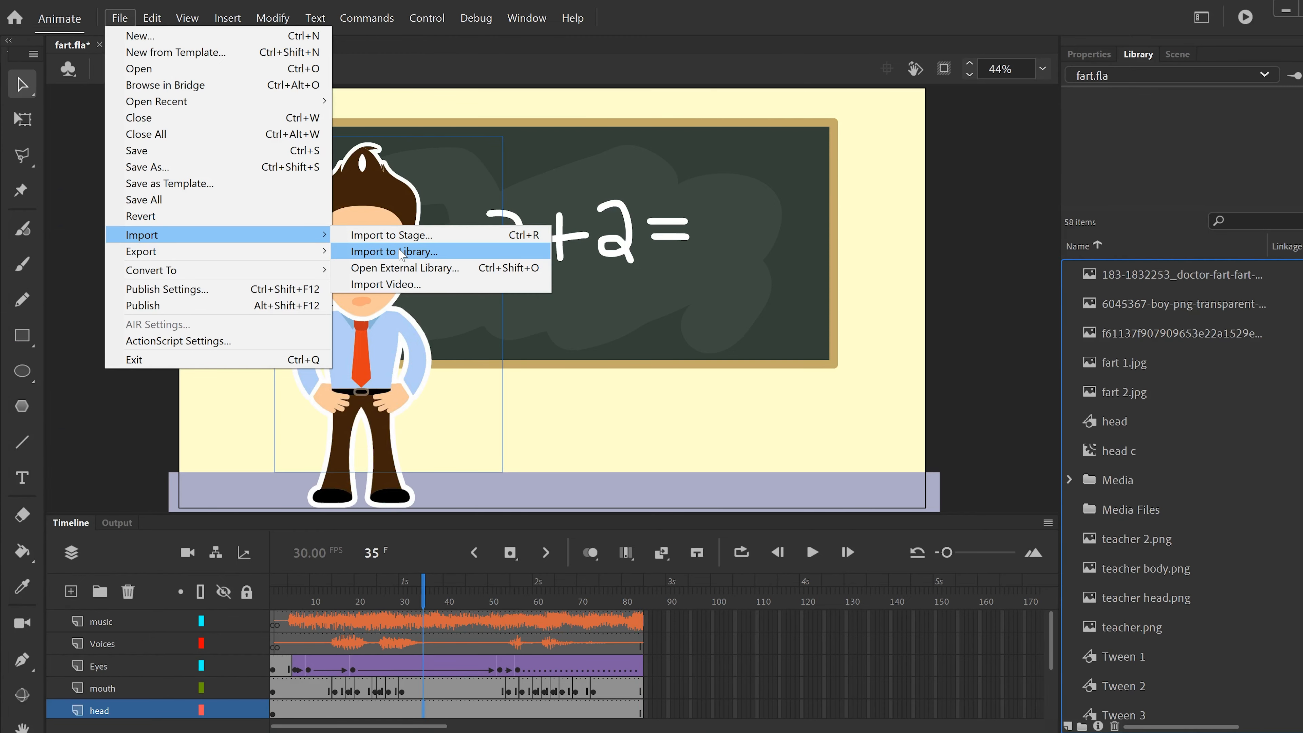
Import the dialogue, classroom sound effects, fart sound effect and music files from the Audio folder into the library.
{"action": "left_click", "coordinate": [401, 253]}
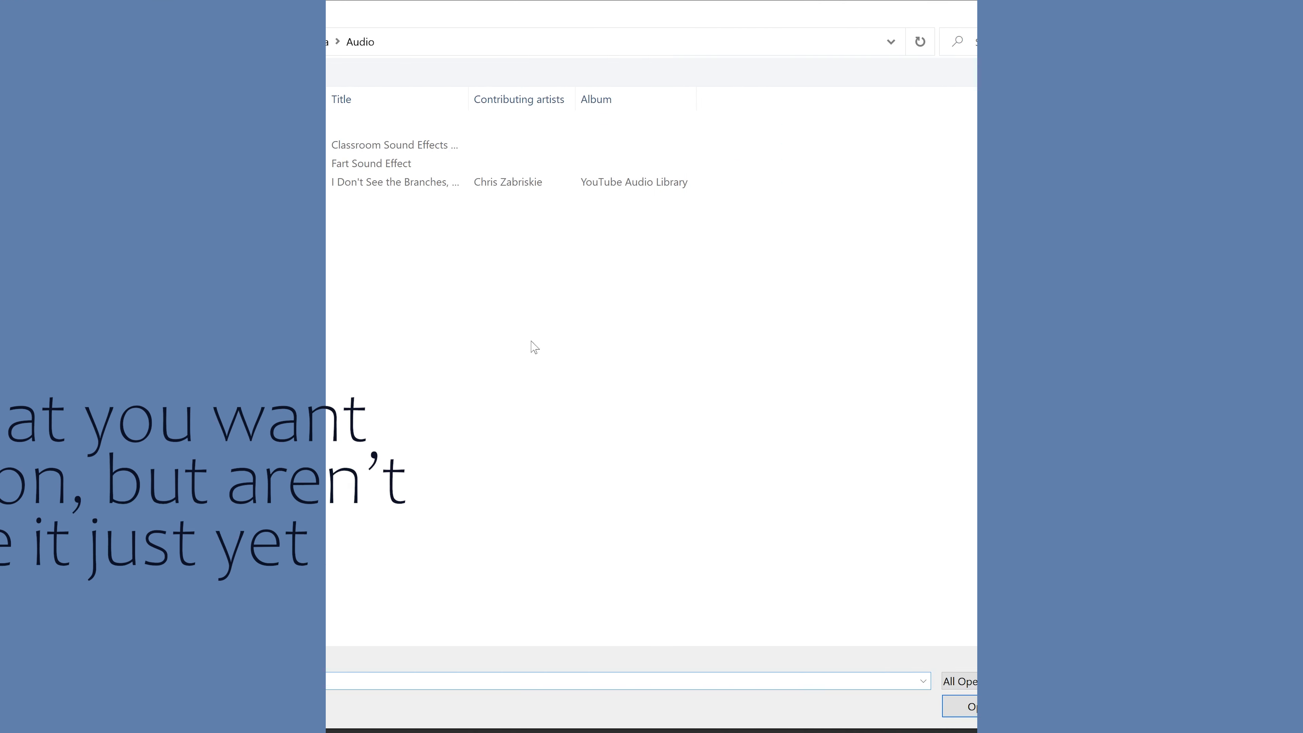
{"action": "left_click_drag", "start_coordinate": [250, 211], "coordinate": [174, 123]}
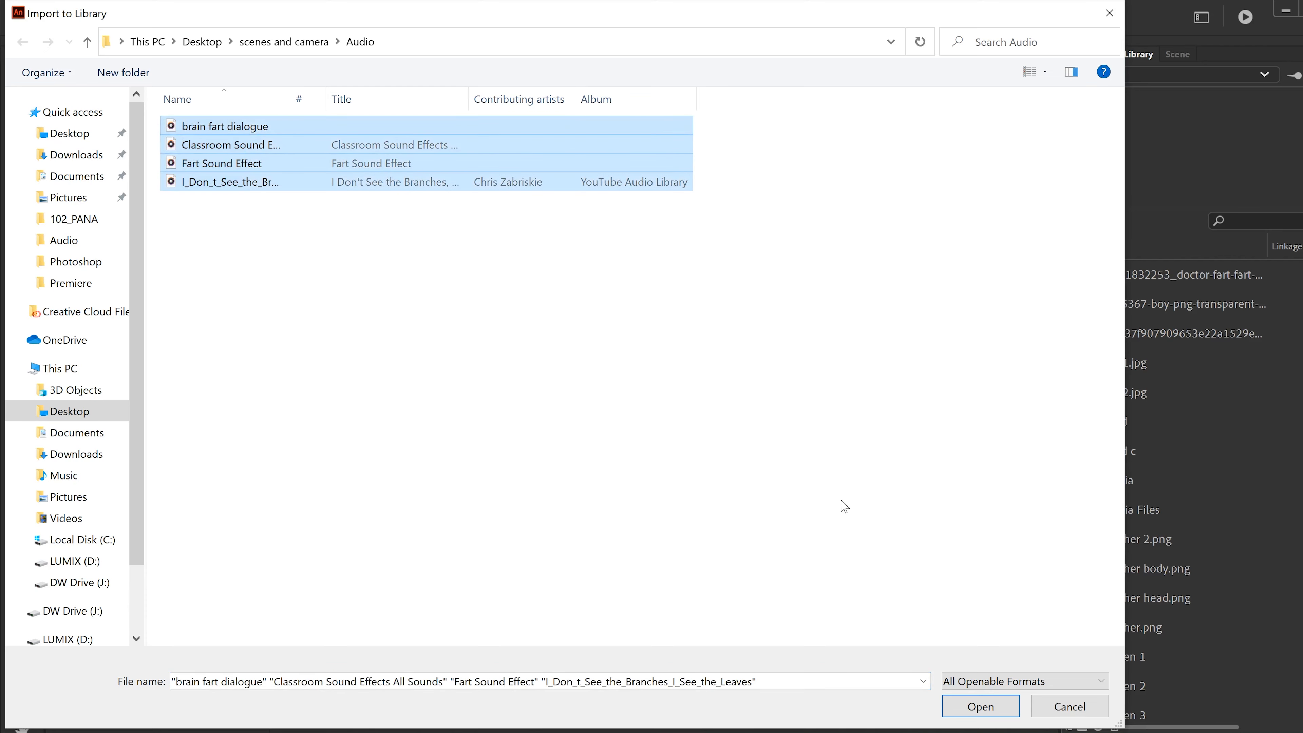
{"action": "left_click", "coordinate": [981, 706]}
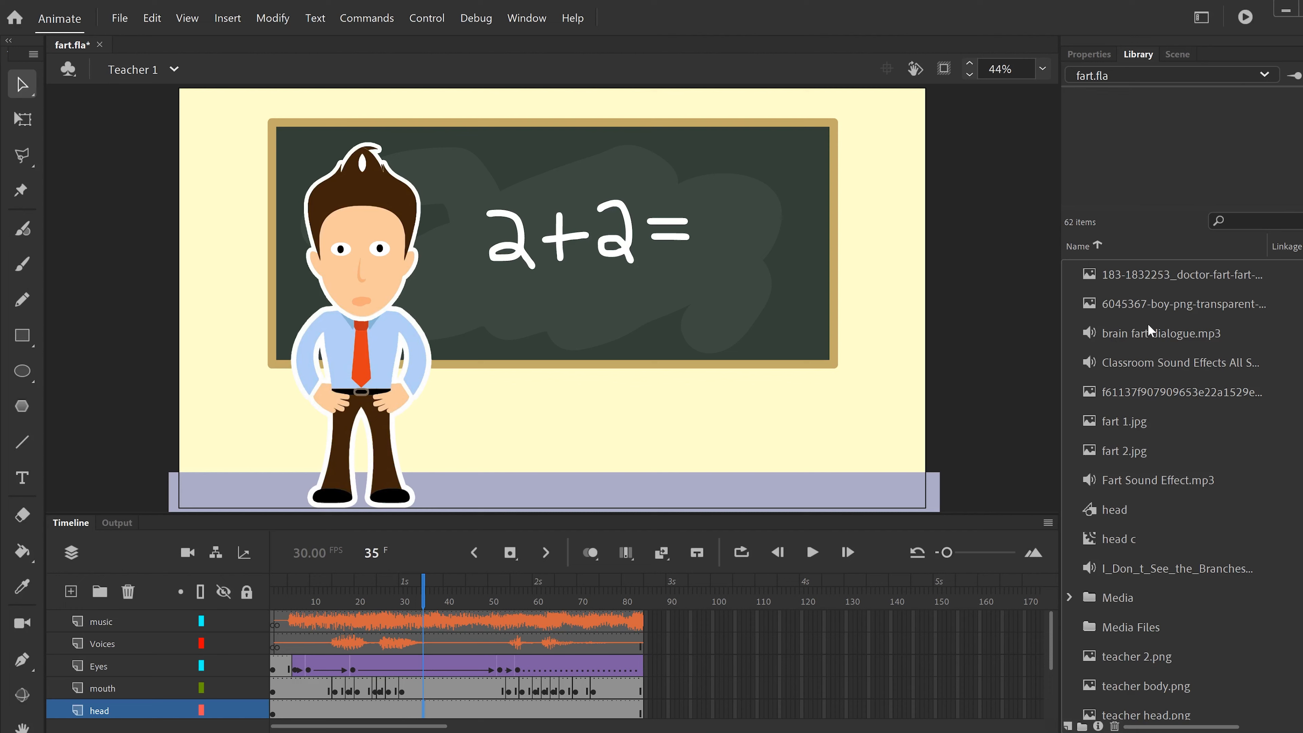
{"action": "left_click", "coordinate": [464, 620]}
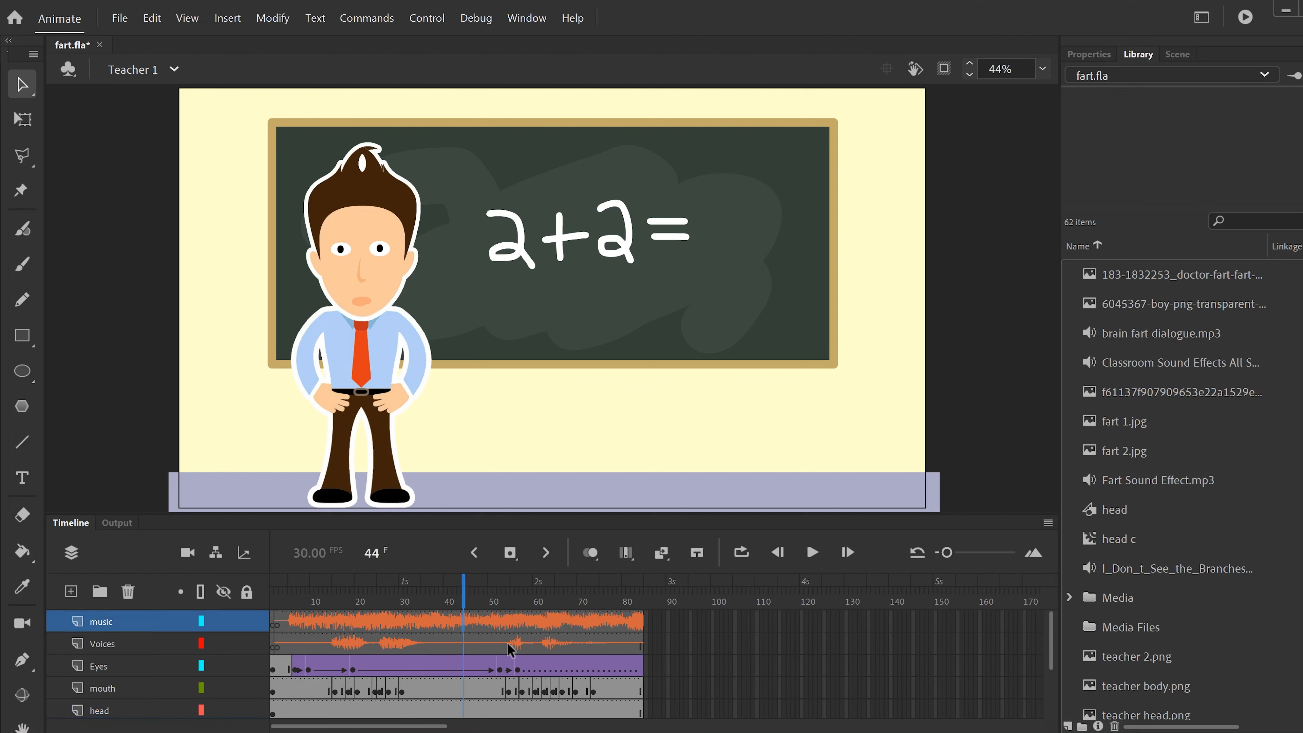
{"action": "left_click", "coordinate": [468, 648]}
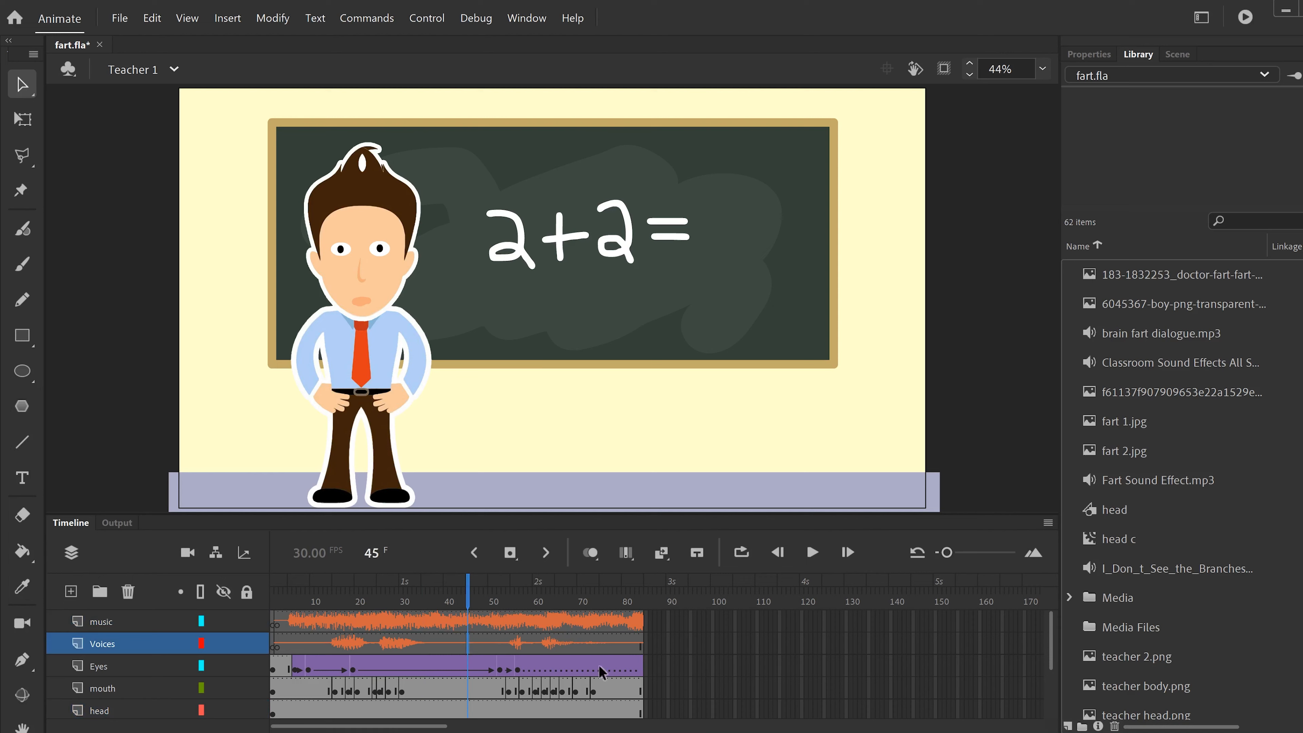
{"action": "left_click", "coordinate": [1070, 597]}
{"action": "scroll", "coordinate": [1137, 558], "scroll_direction": "down", "scroll_amount": 1}
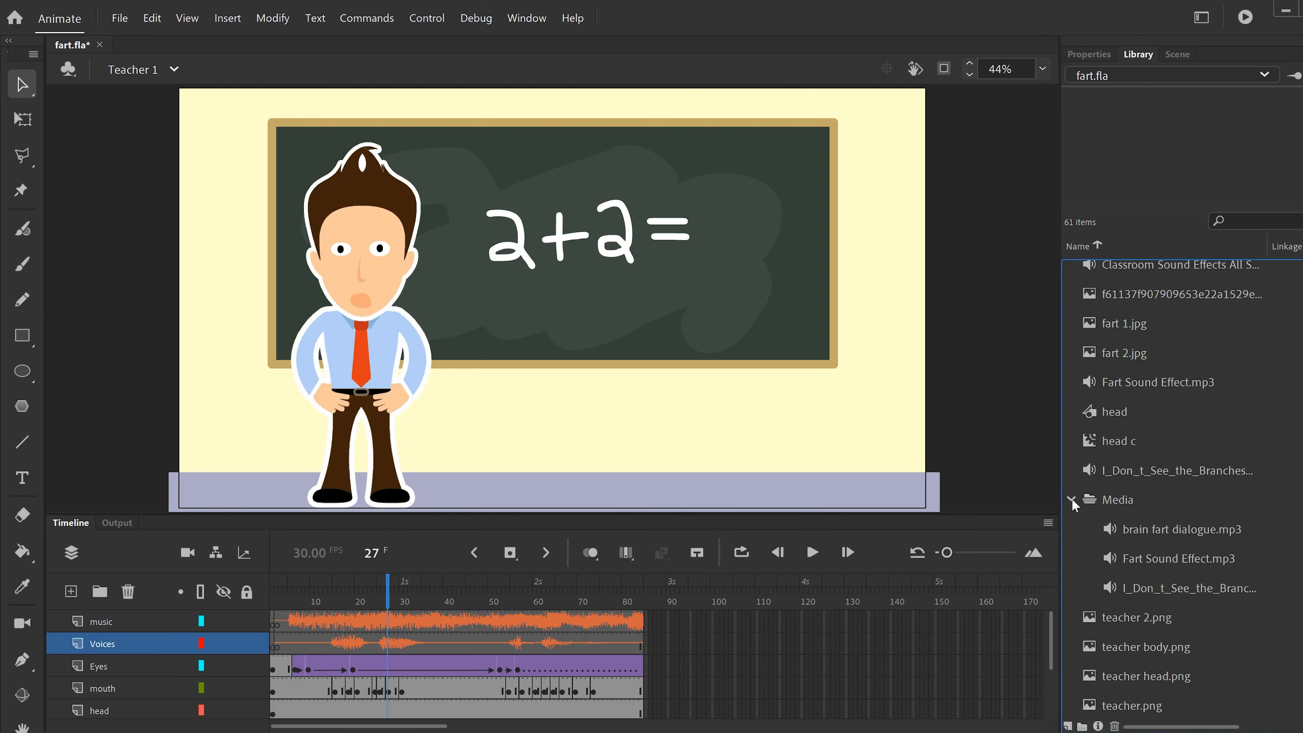
{"action": "left_click", "coordinate": [1072, 500]}
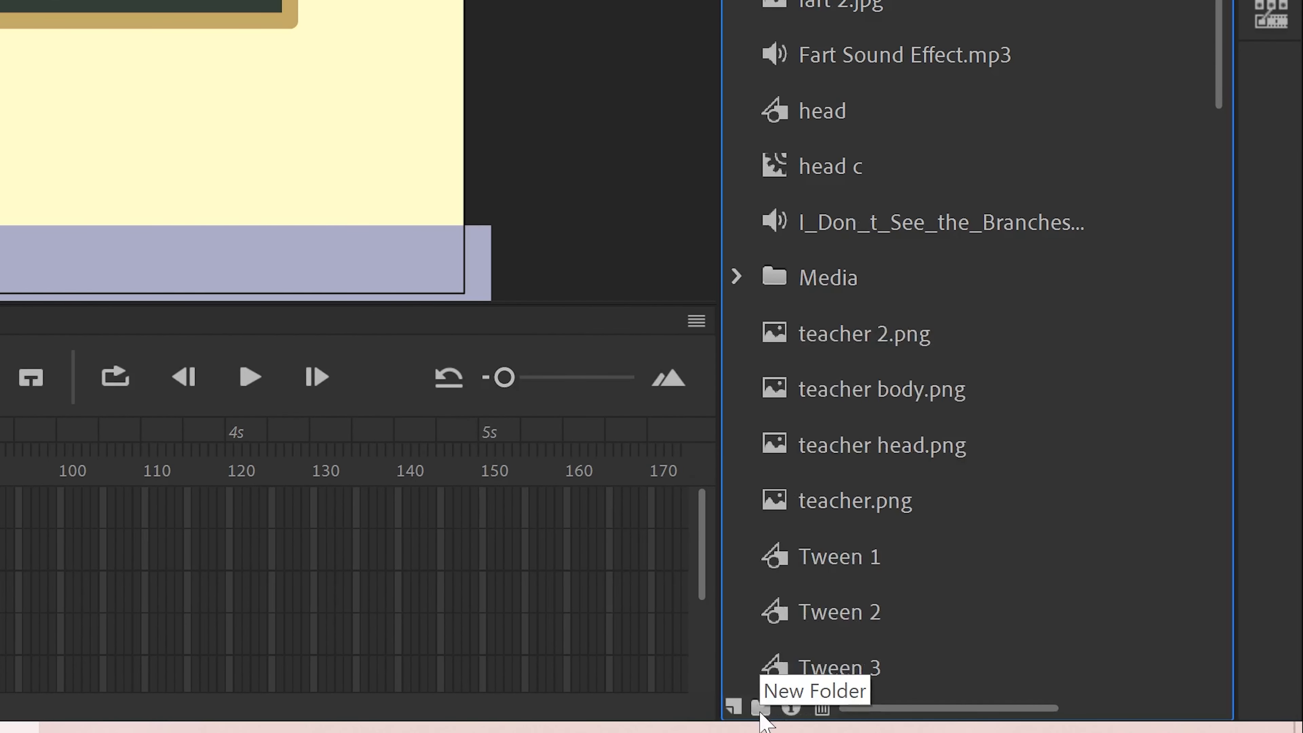
Create a new library folder named "Media Files".
{"action": "left_click", "coordinate": [760, 708]}
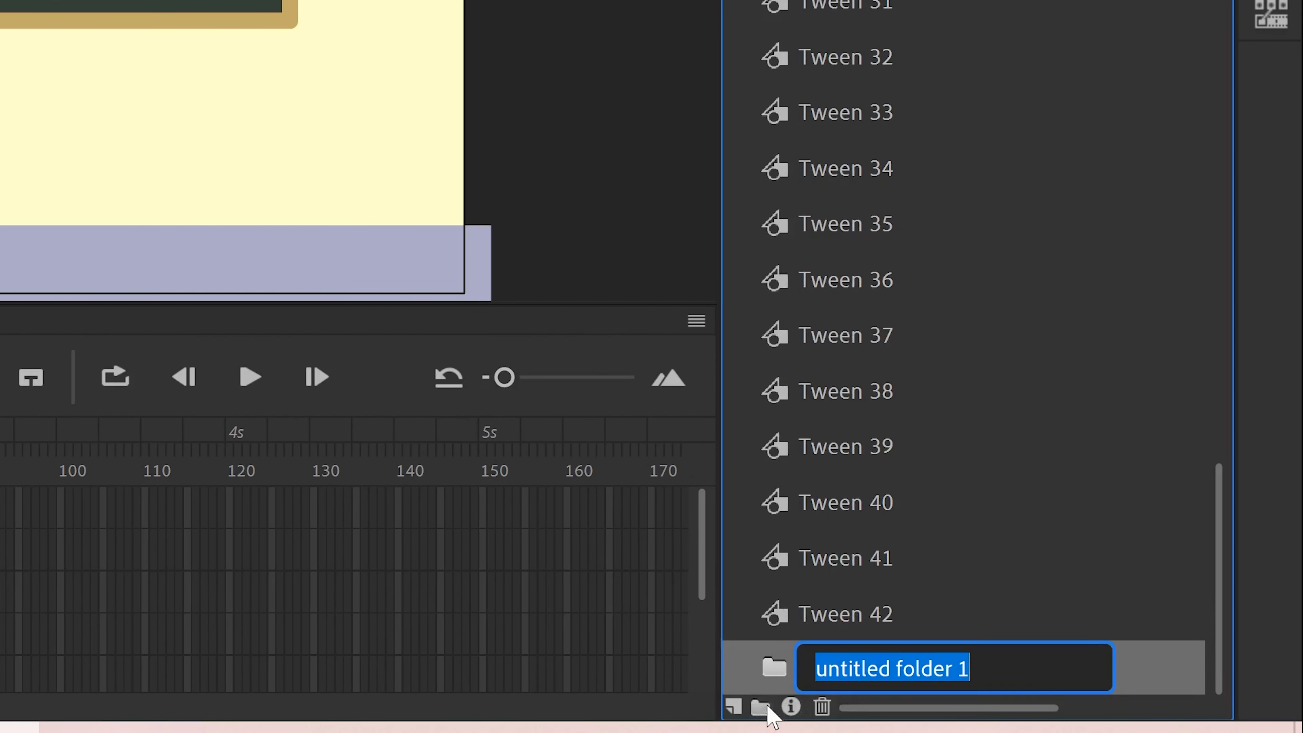
{"action": "type", "text": "Media"}
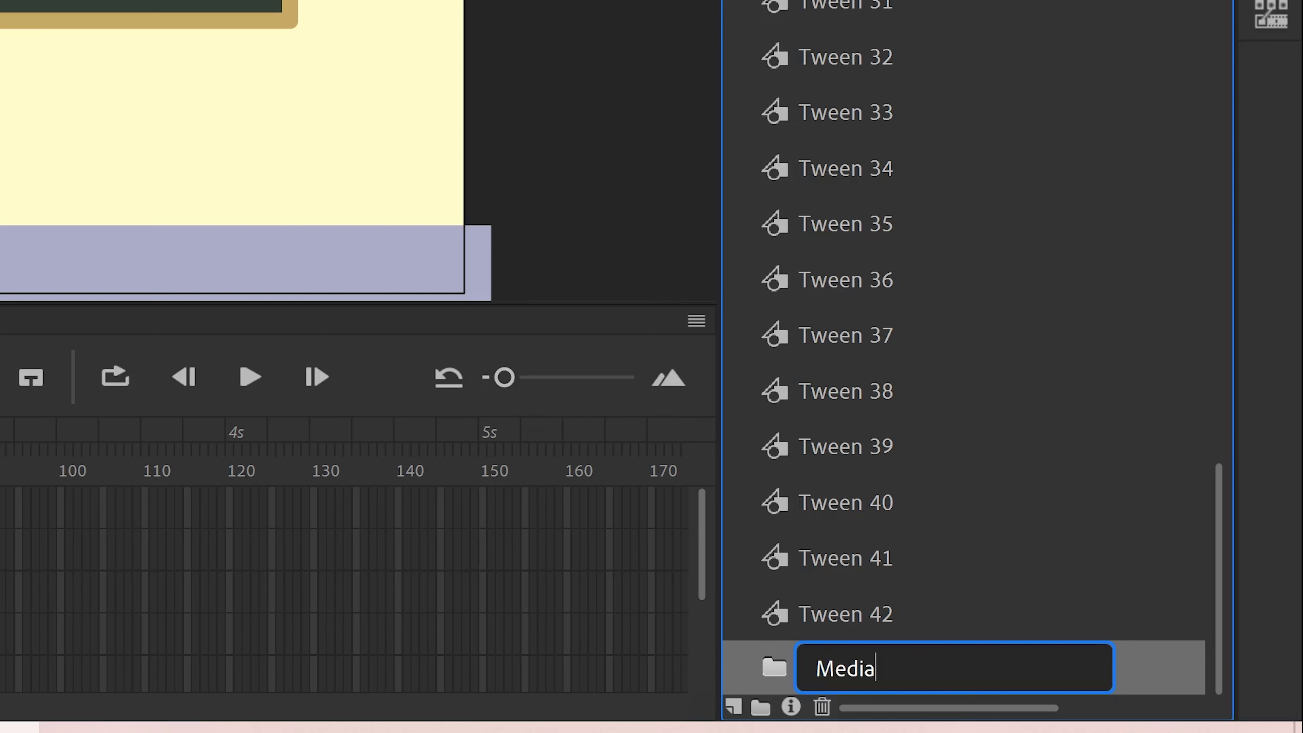
{"action": "type", "text": " Files"}
{"action": "key", "text": "Return"}
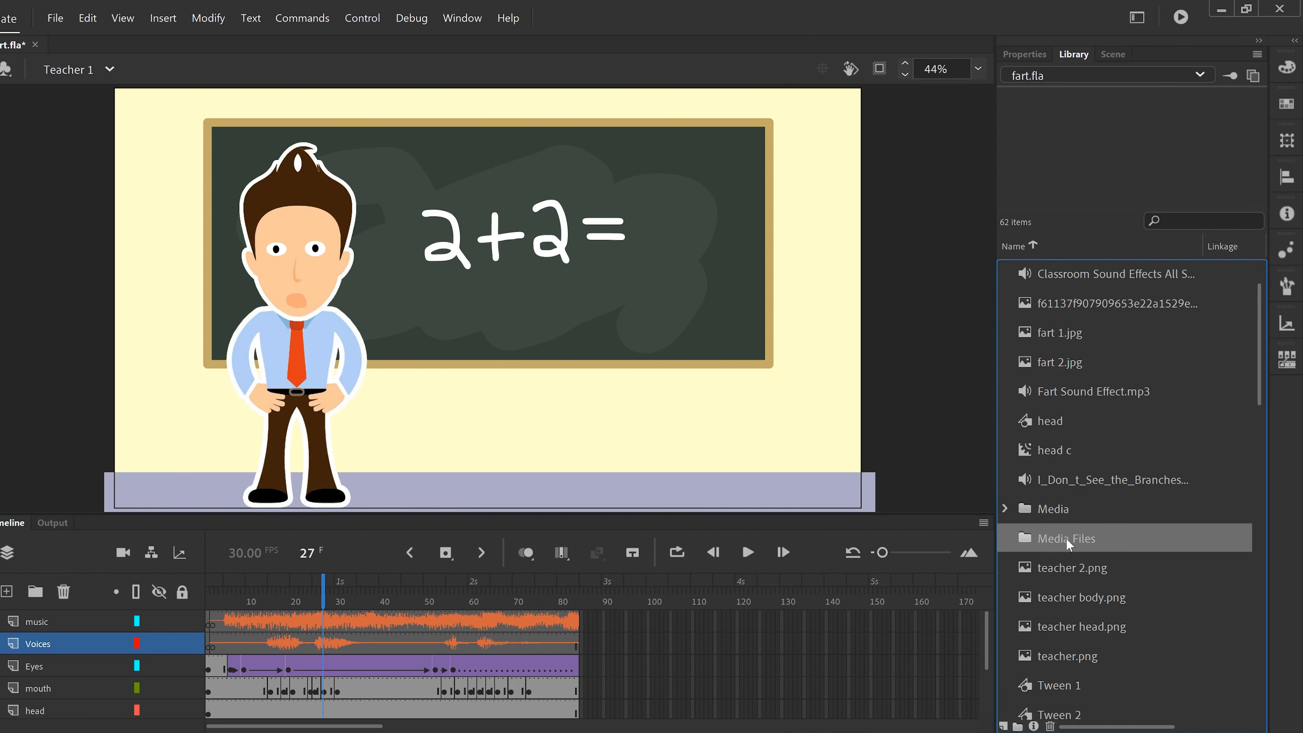
Move the four loose audio files in the library into the Media Files folder and expand that folder.
{"action": "scroll", "coordinate": [1069, 545], "scroll_direction": "up", "scroll_amount": 1}
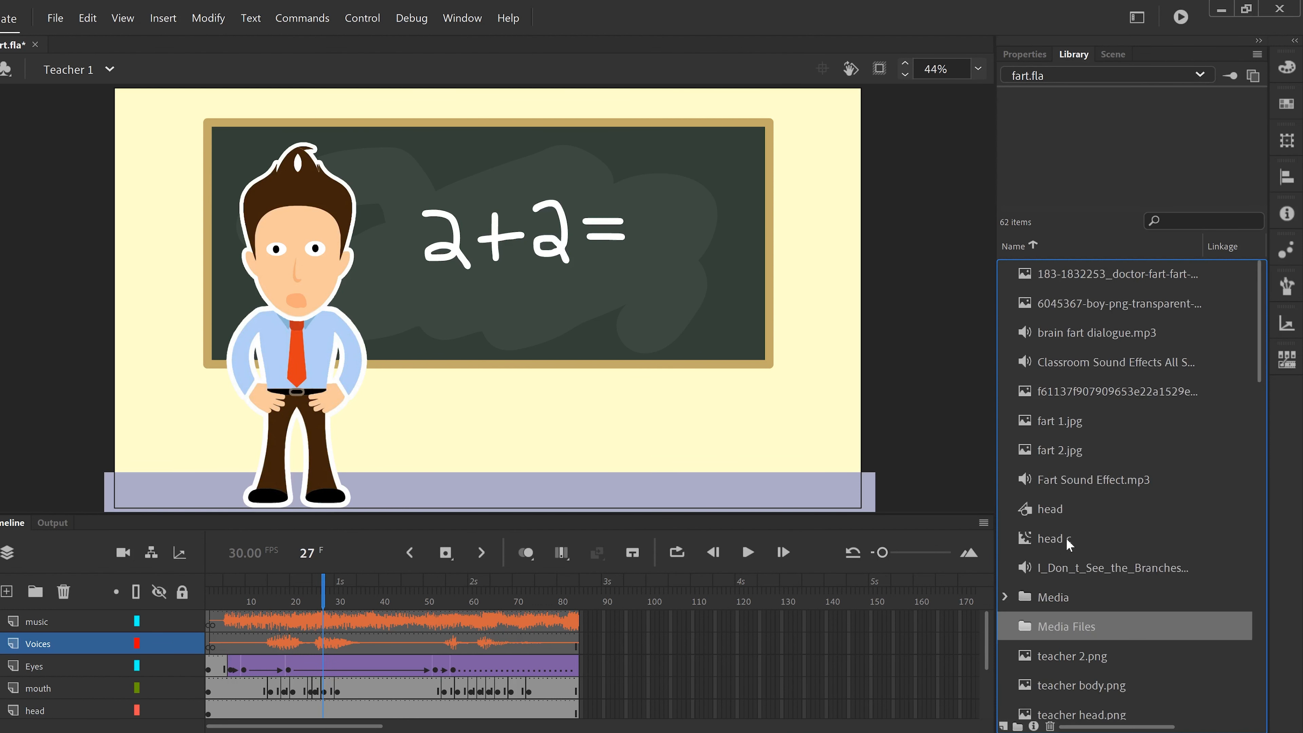
{"action": "left_click", "coordinate": [1027, 571]}
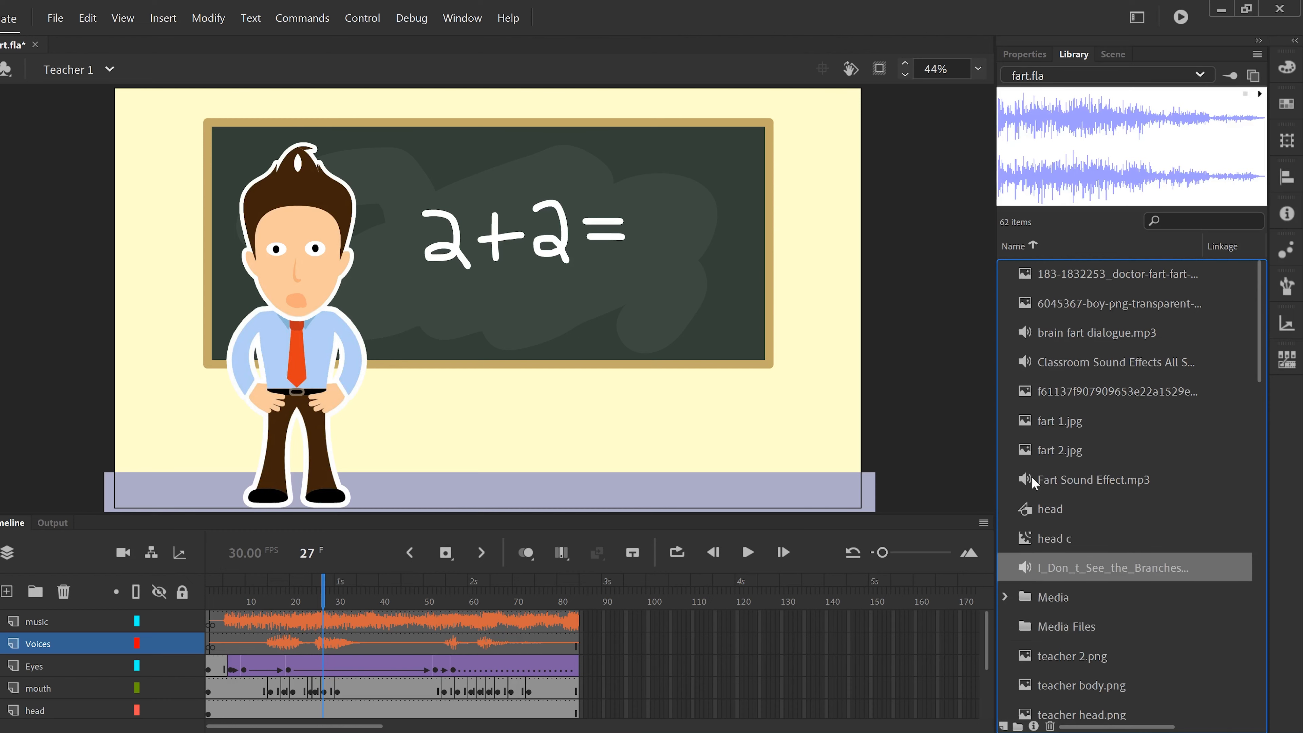
{"action": "left_click", "coordinate": [1023, 481]}
{"action": "left_click", "coordinate": [1026, 363]}
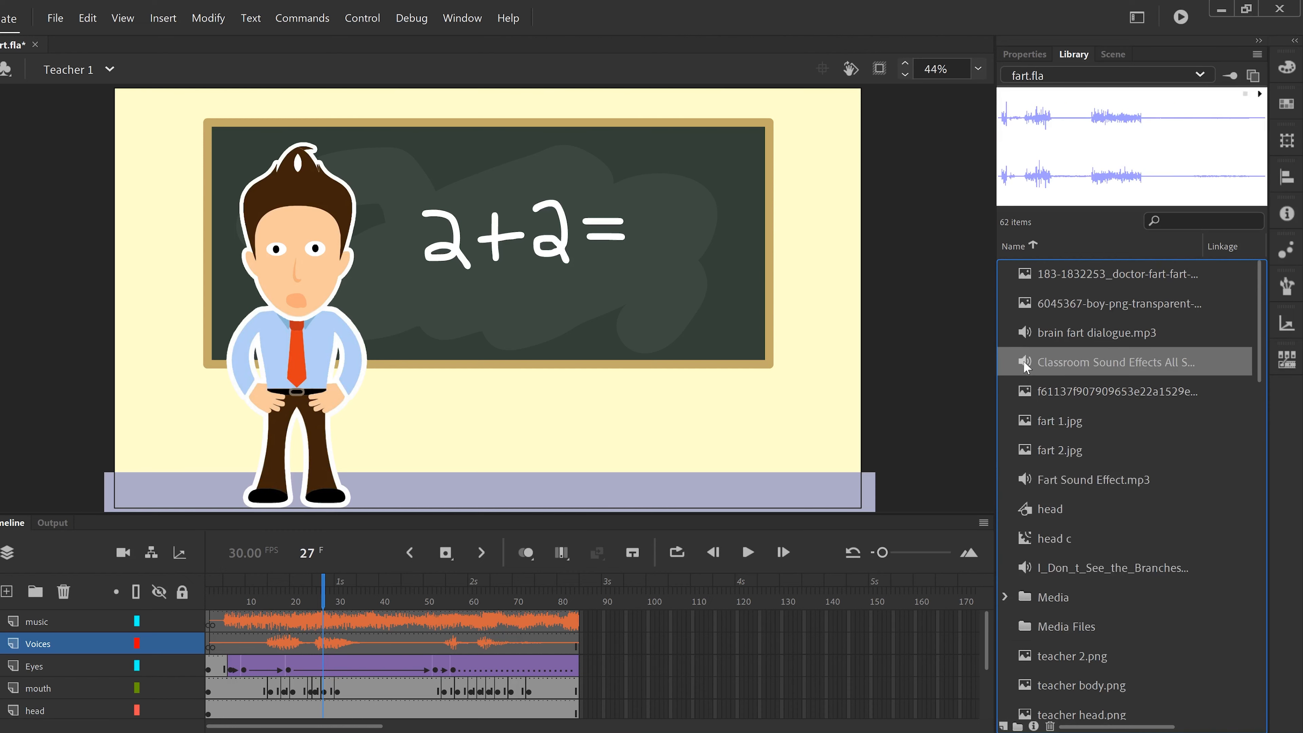
{"action": "left_click", "coordinate": [1027, 333]}
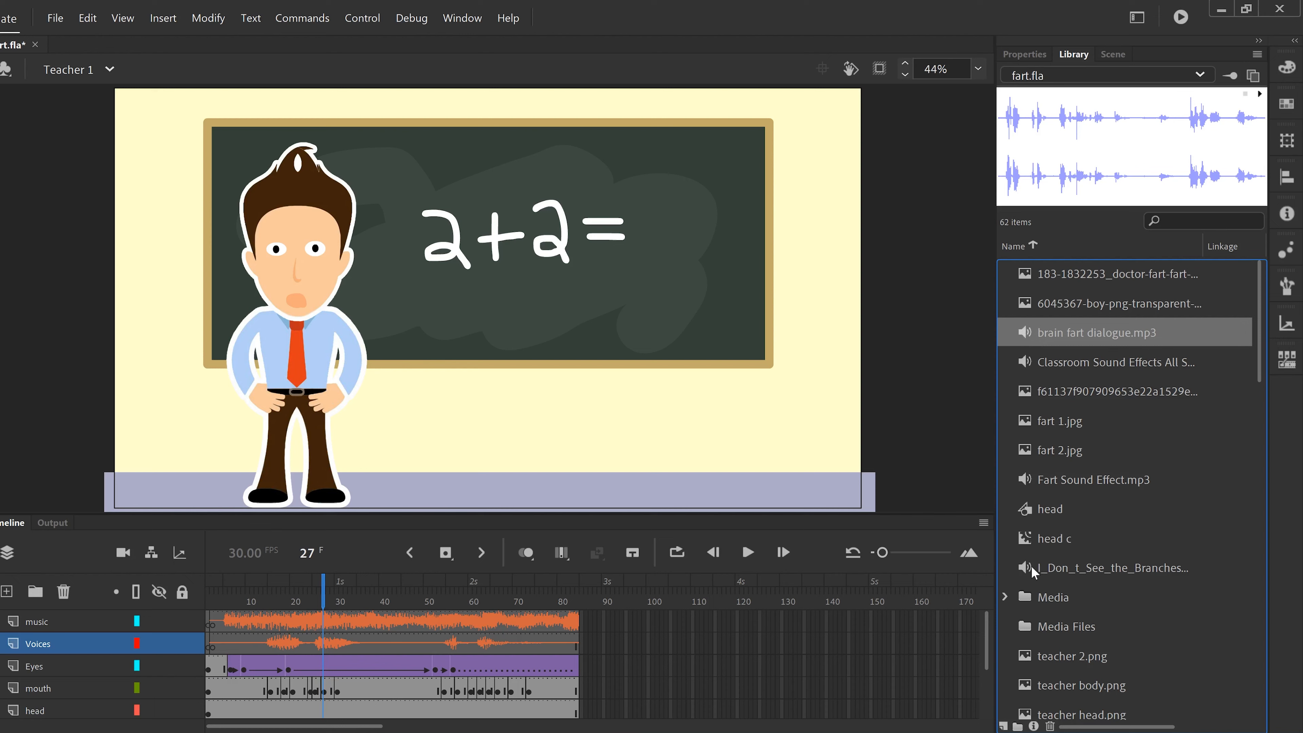
{"action": "left_click_drag", "start_coordinate": [1023, 569], "coordinate": [1053, 627]}
{"action": "left_click_drag", "start_coordinate": [1023, 481], "coordinate": [1077, 596]}
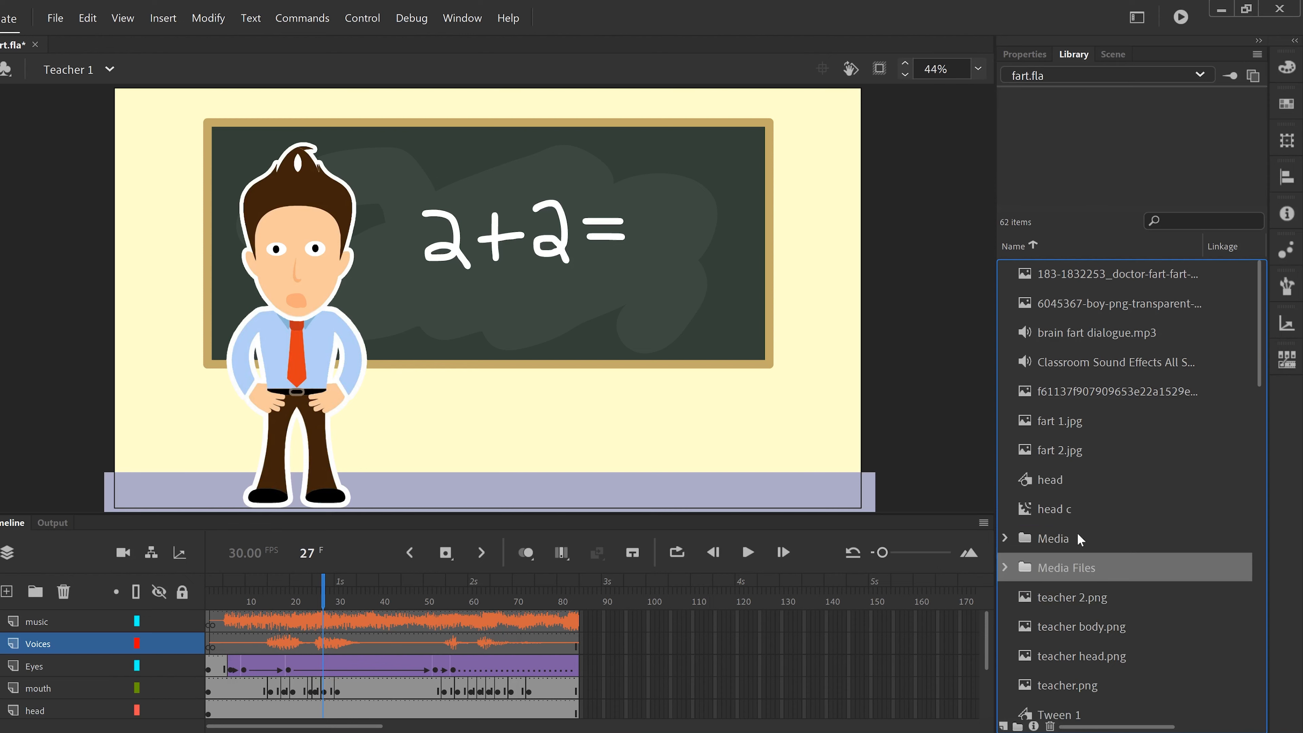
{"action": "left_click_drag", "start_coordinate": [1033, 369], "coordinate": [1080, 421]}
{"action": "left_click_drag", "start_coordinate": [1023, 331], "coordinate": [1063, 537]}
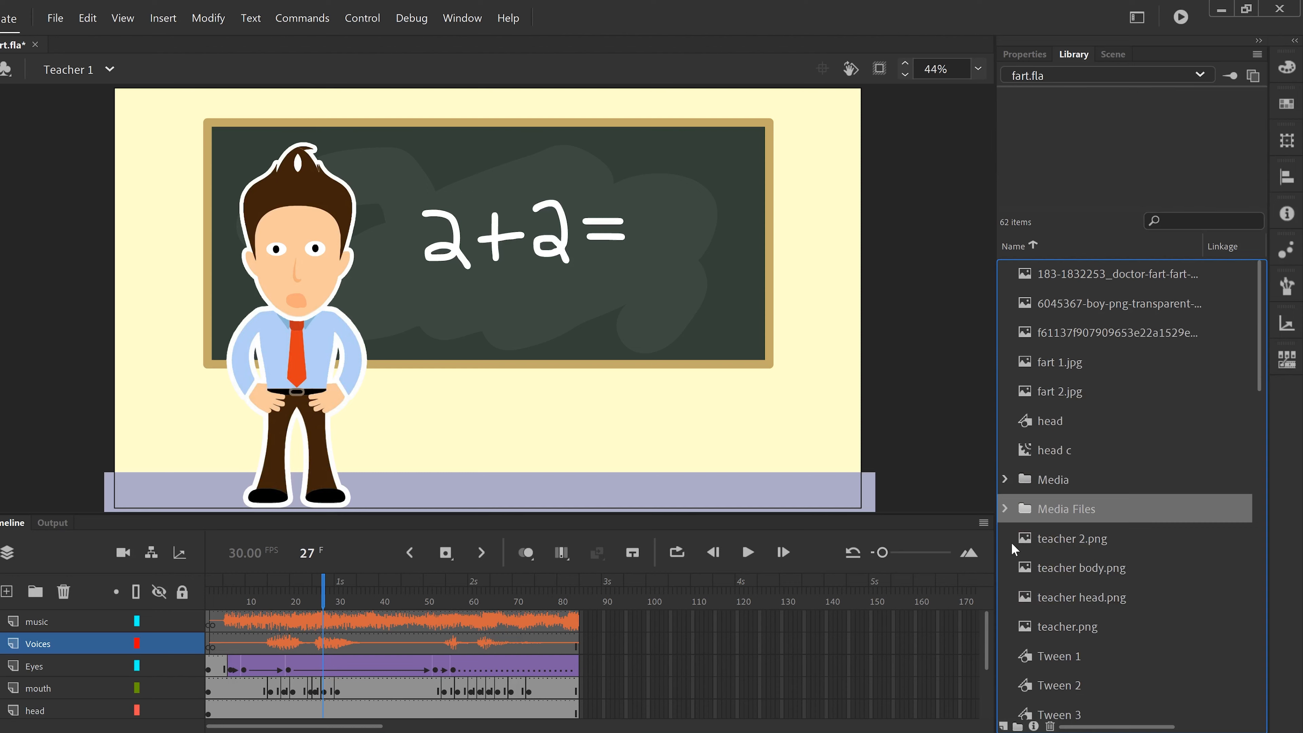
{"action": "left_click", "coordinate": [1006, 509]}
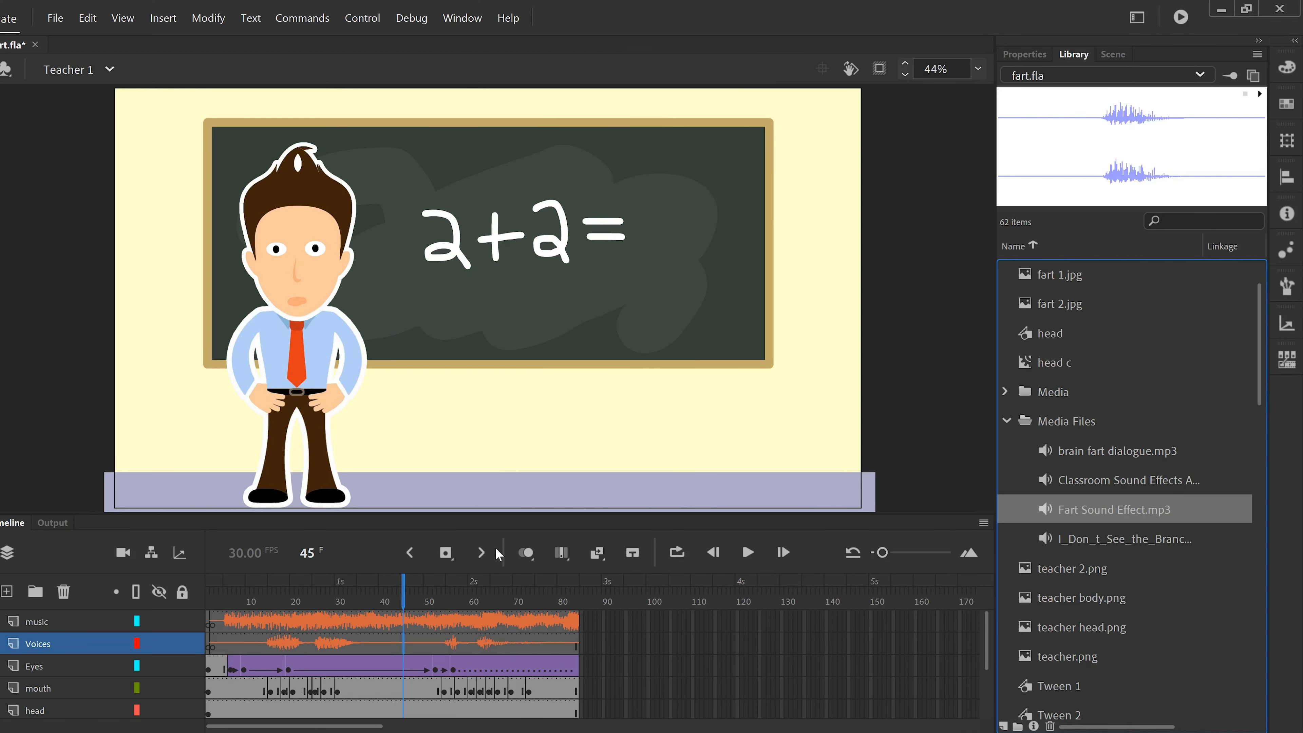
Switch to editing the scene "Teacher 1 copy".
{"action": "left_click", "coordinate": [228, 622]}
{"action": "left_click", "coordinate": [324, 641]}
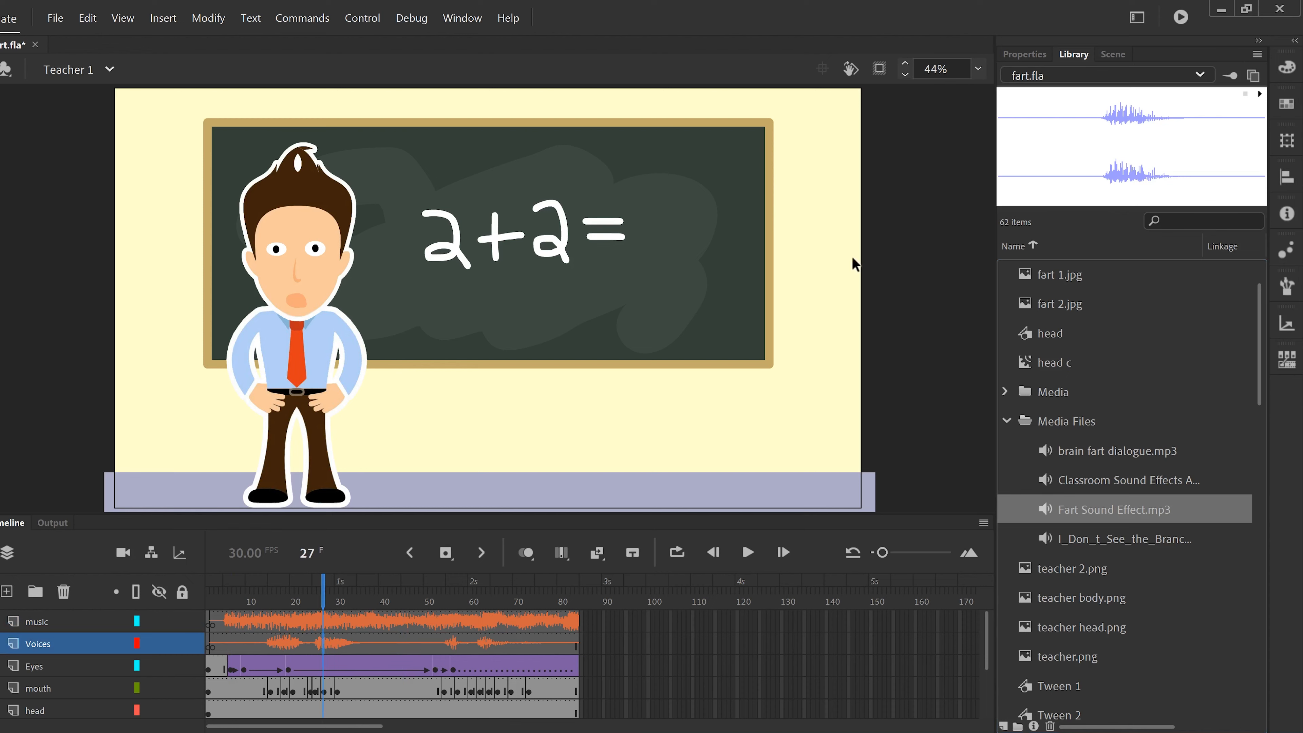
{"action": "left_click", "coordinate": [1115, 54]}
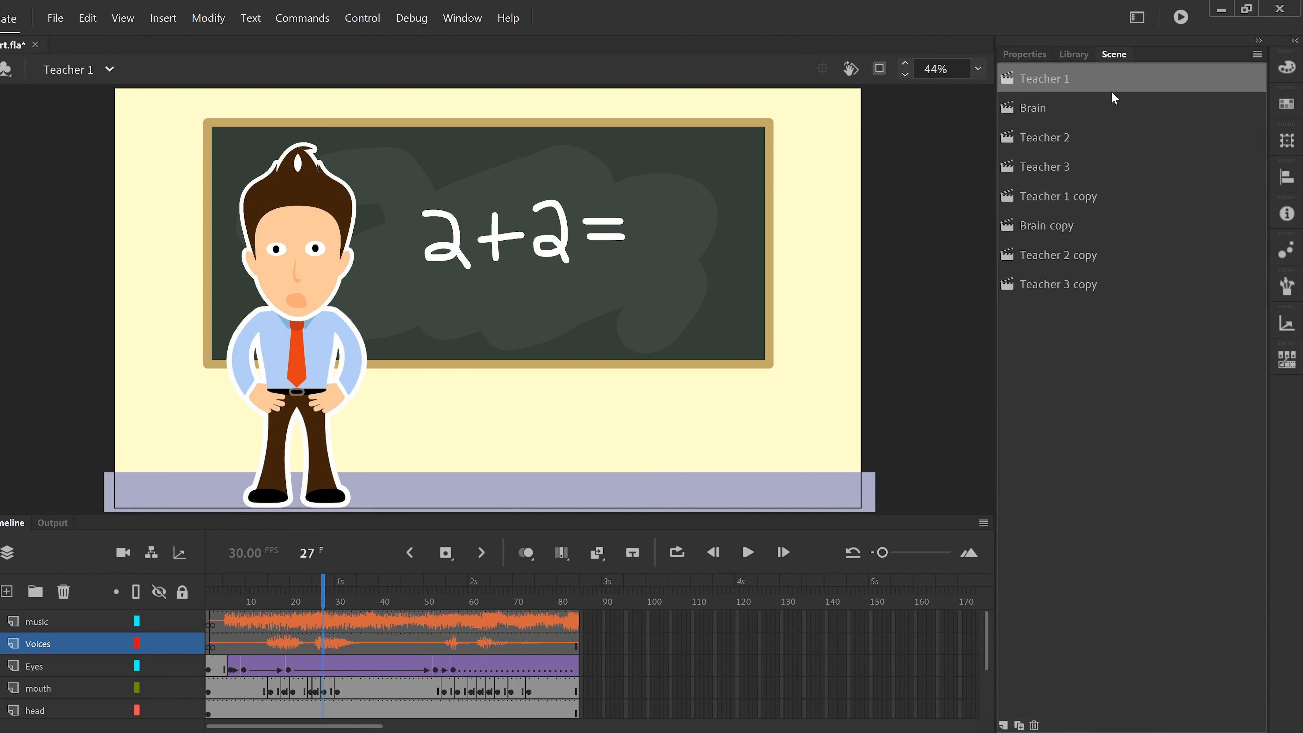
{"action": "left_click", "coordinate": [1053, 200]}
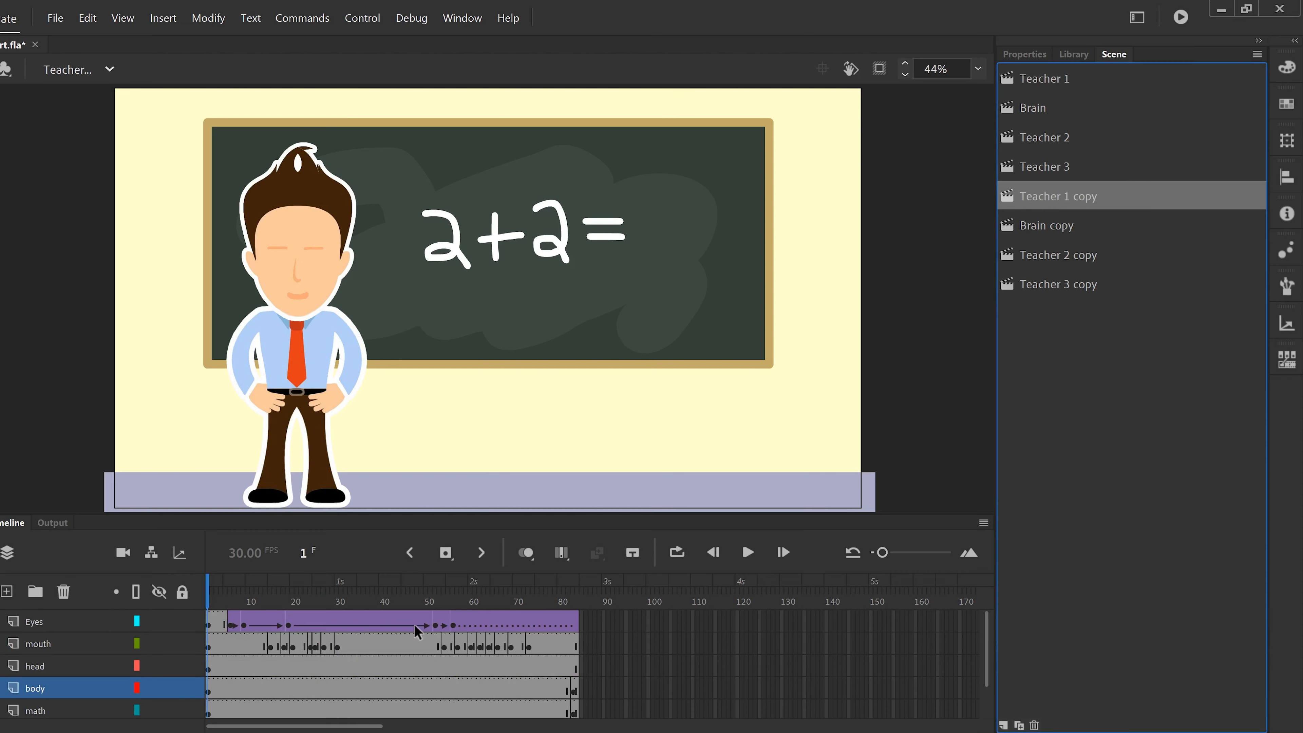
Try adding Fart Sound Effect.mp3 from the library to the body layer, with frame 44 selected.
{"action": "left_click", "coordinate": [1074, 54]}
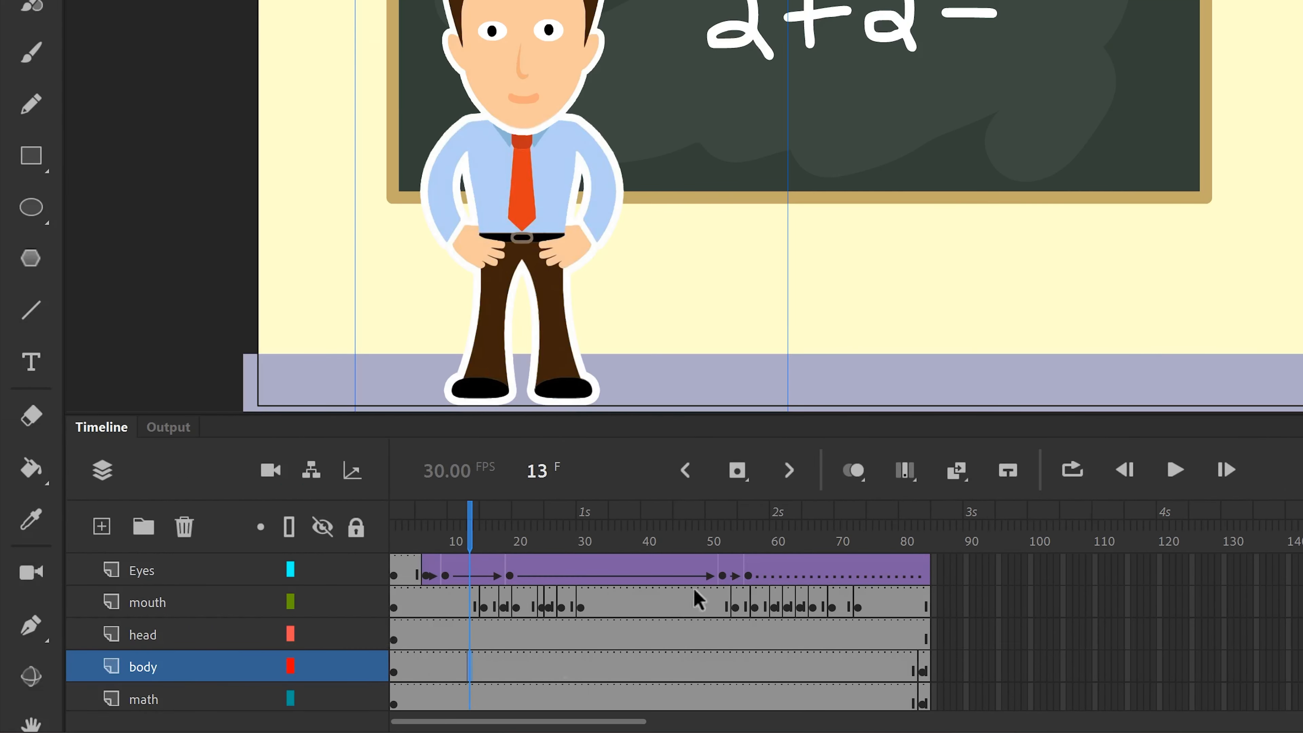
{"action": "left_click", "coordinate": [180, 673]}
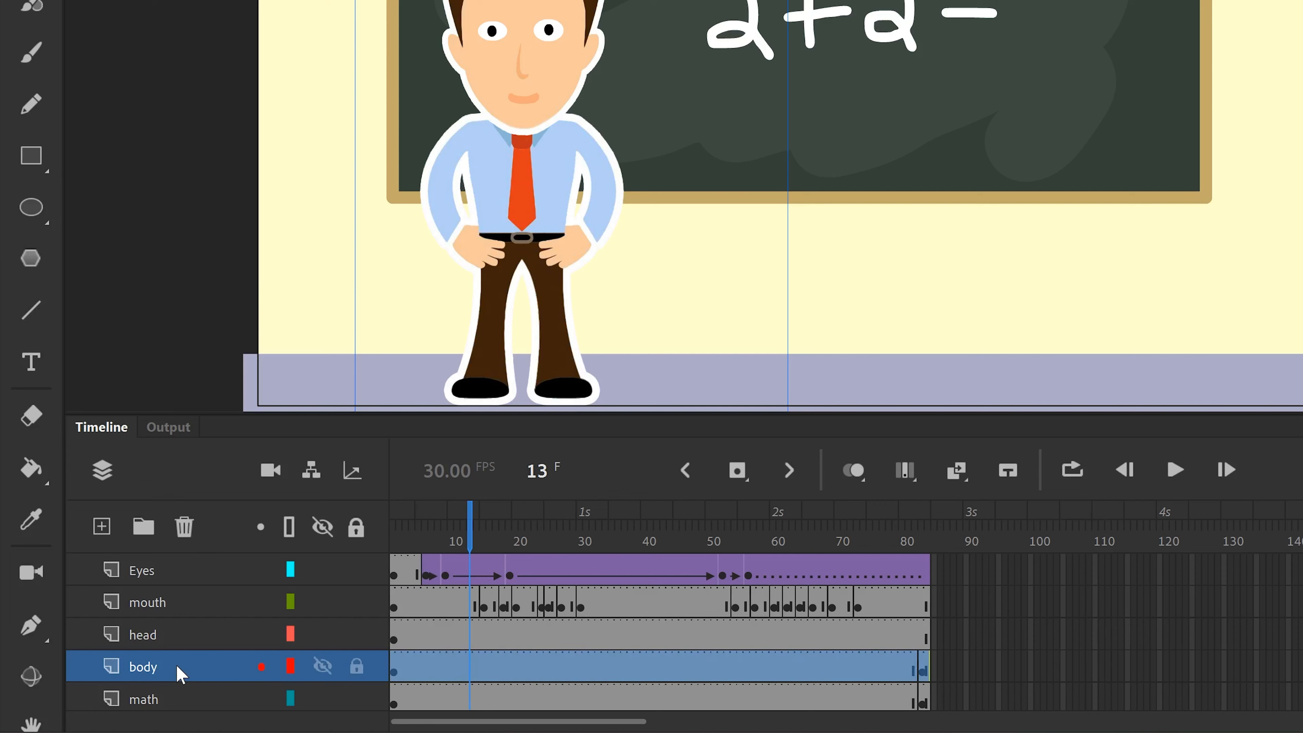
{"action": "left_click", "coordinate": [419, 674]}
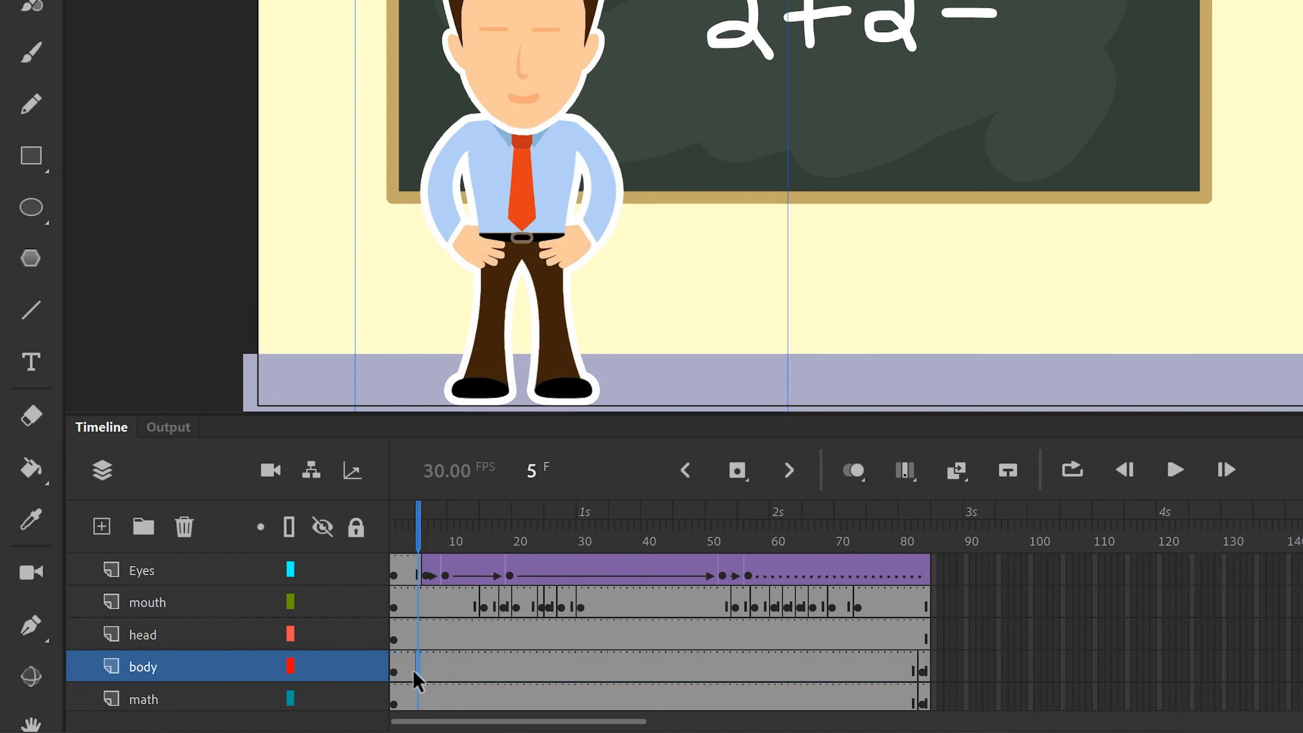
{"action": "left_click", "coordinate": [395, 673]}
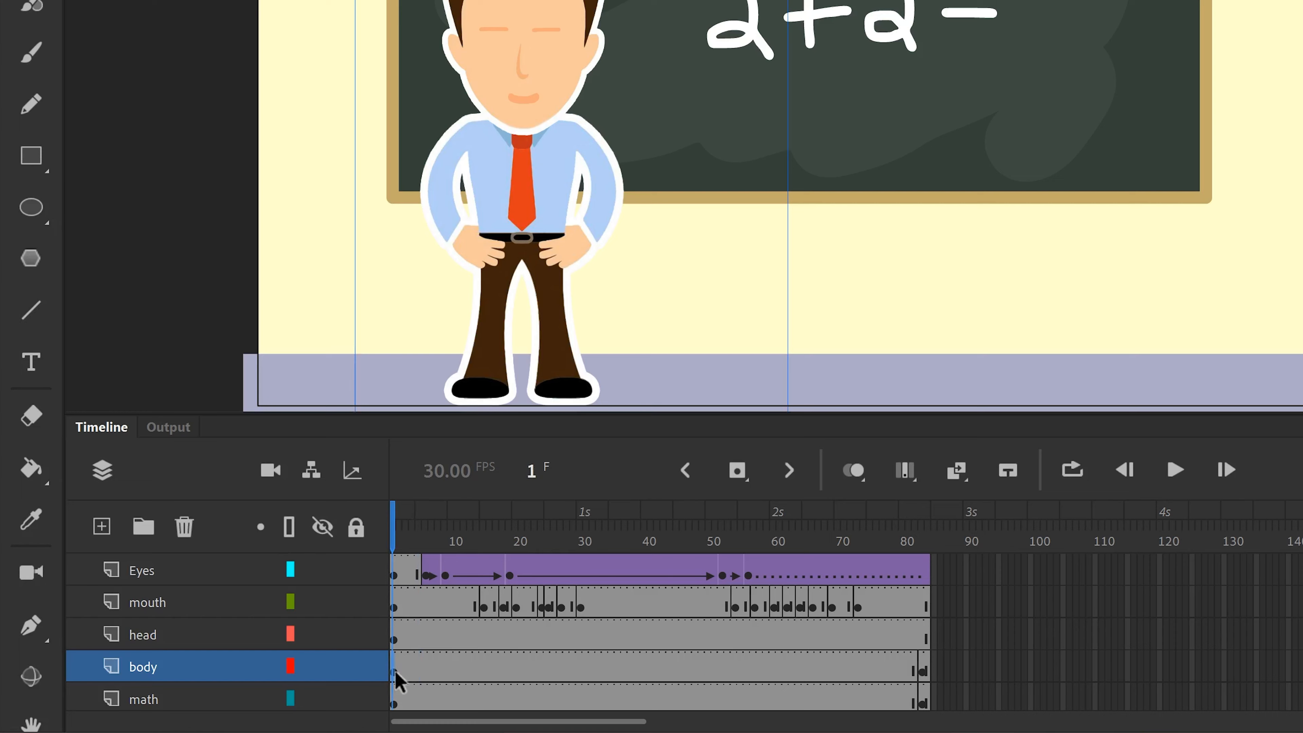
{"action": "left_click", "coordinate": [672, 670]}
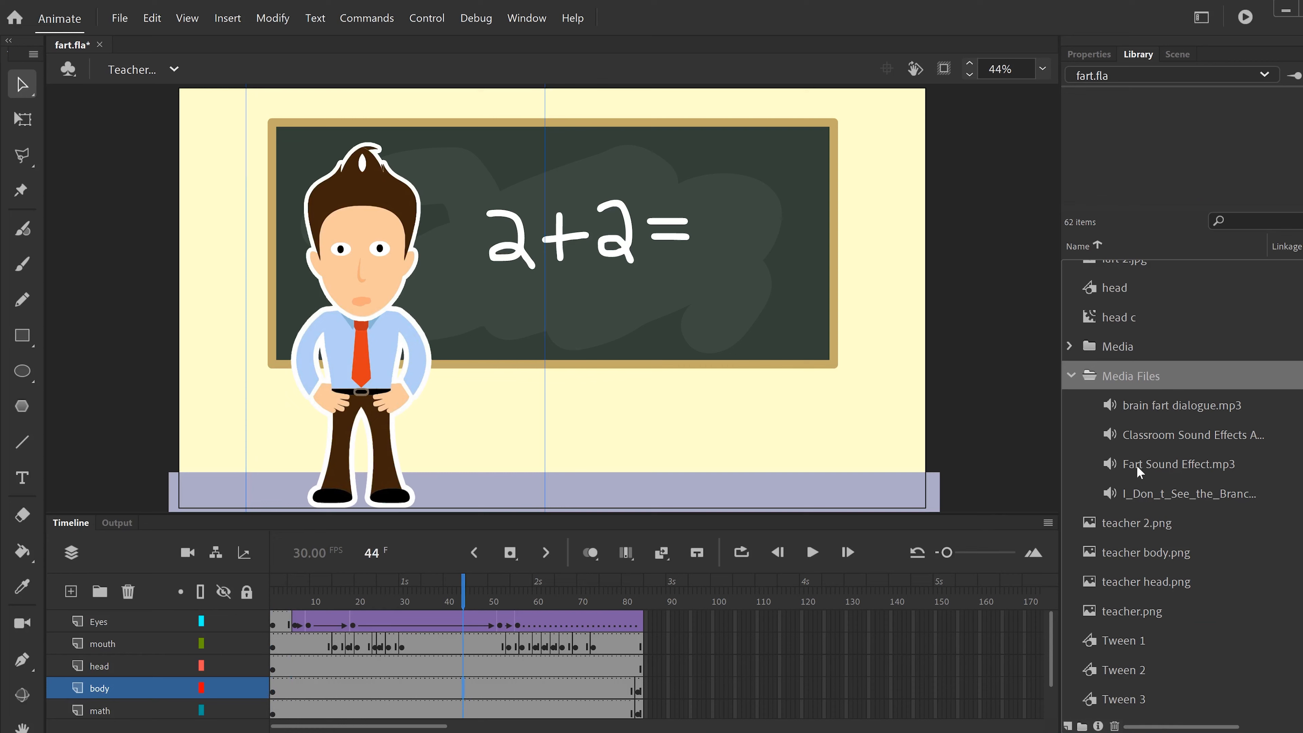
{"action": "left_click", "coordinate": [1112, 465]}
{"action": "left_click_drag", "start_coordinate": [1113, 463], "coordinate": [637, 316]}
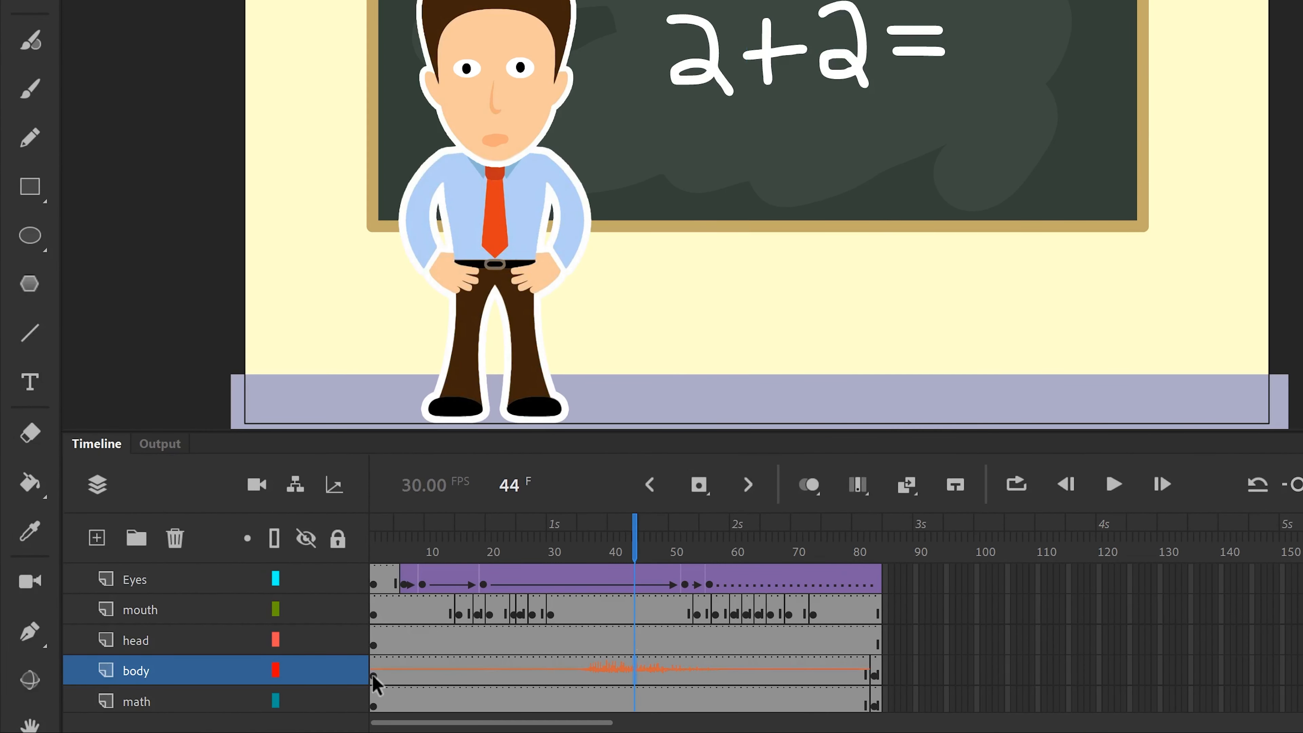
Check where the sound starts and ends on the body layer, and undo adding it.
{"action": "left_click", "coordinate": [374, 677]}
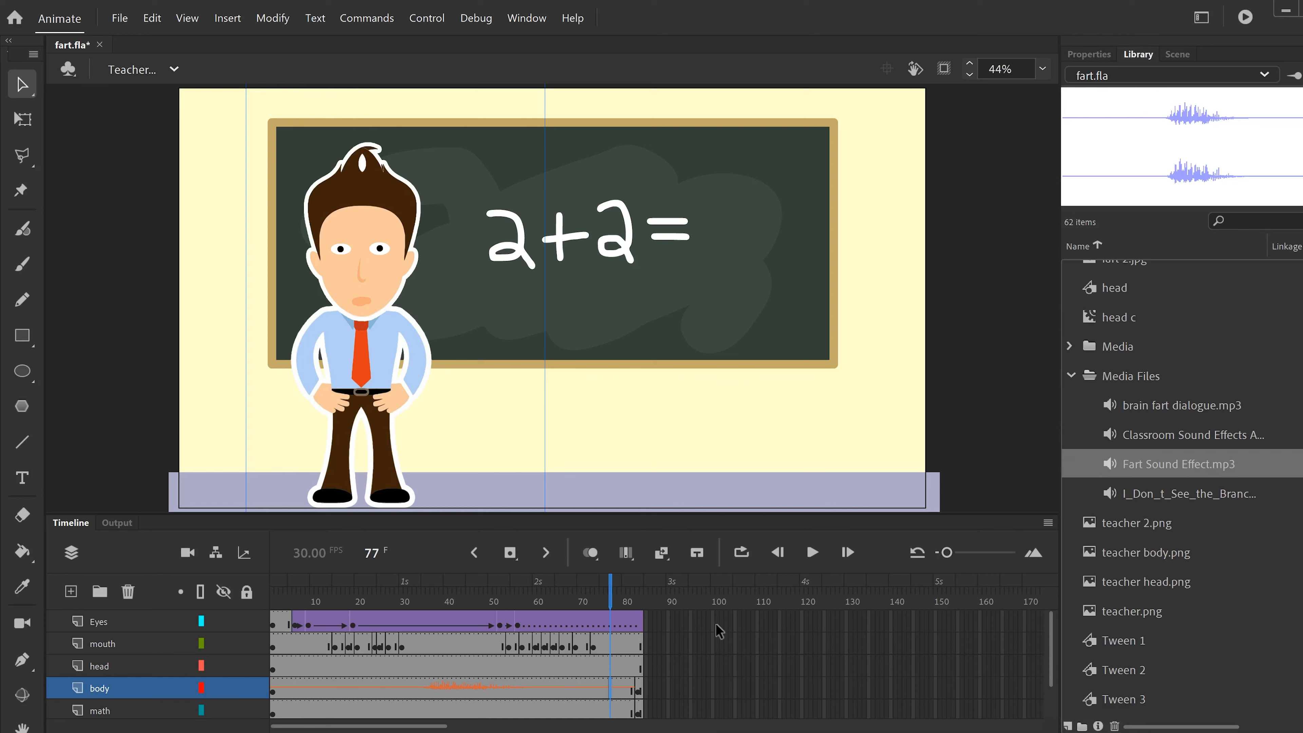
{"action": "key", "text": "period"}
{"action": "key", "text": "period"}
{"action": "key", "text": "period"}
{"action": "key", "text": "period"}
{"action": "key", "text": "period"}
{"action": "key", "text": "comma"}
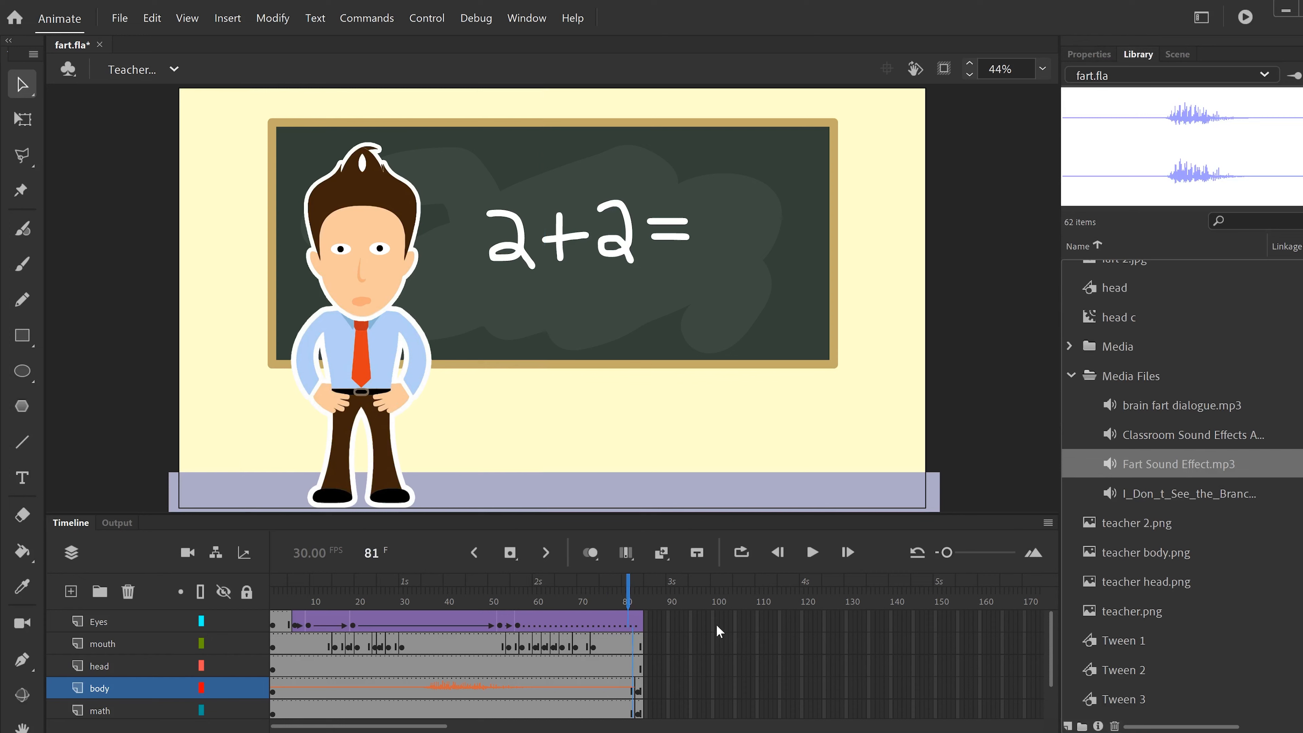
{"action": "key", "text": "ctrl+z"}
{"action": "key", "text": "ctrl+z"}
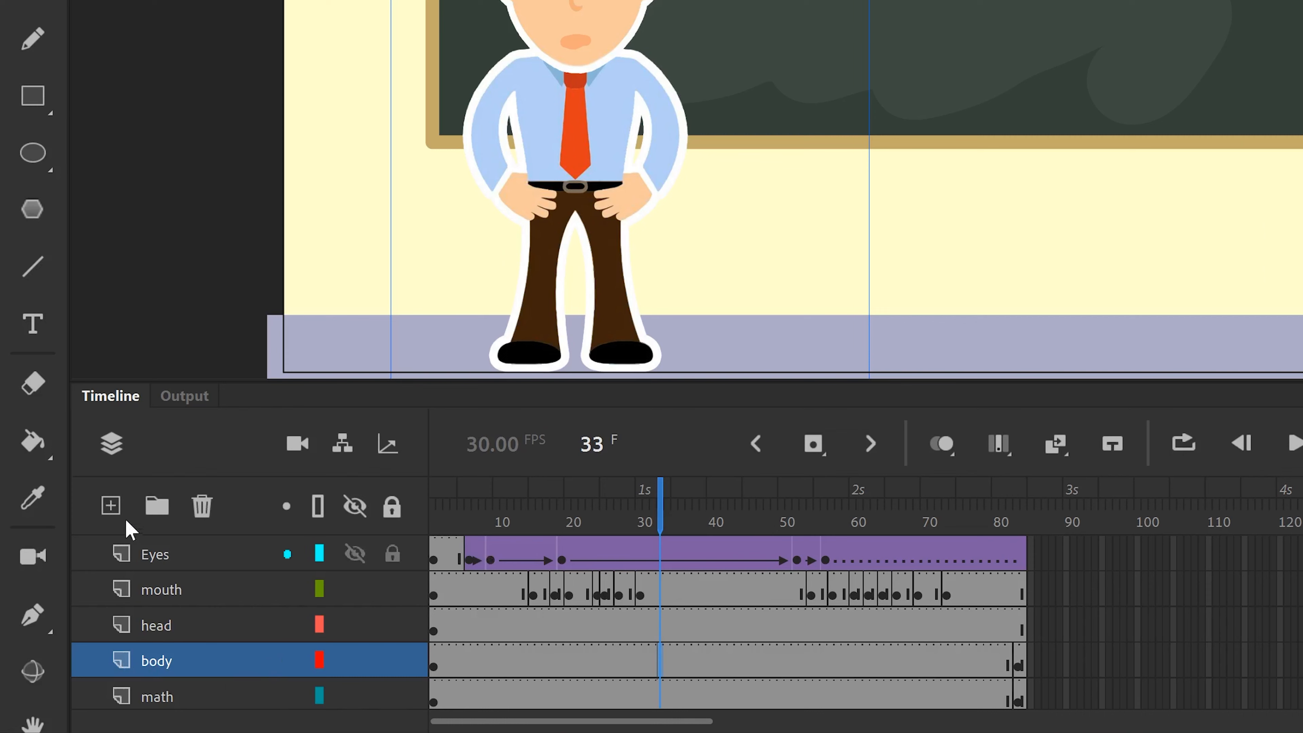
Add a new layer directly above the body layer and name it "Fart_Sound".
{"action": "left_click", "coordinate": [111, 506]}
{"action": "double_click", "coordinate": [160, 661]}
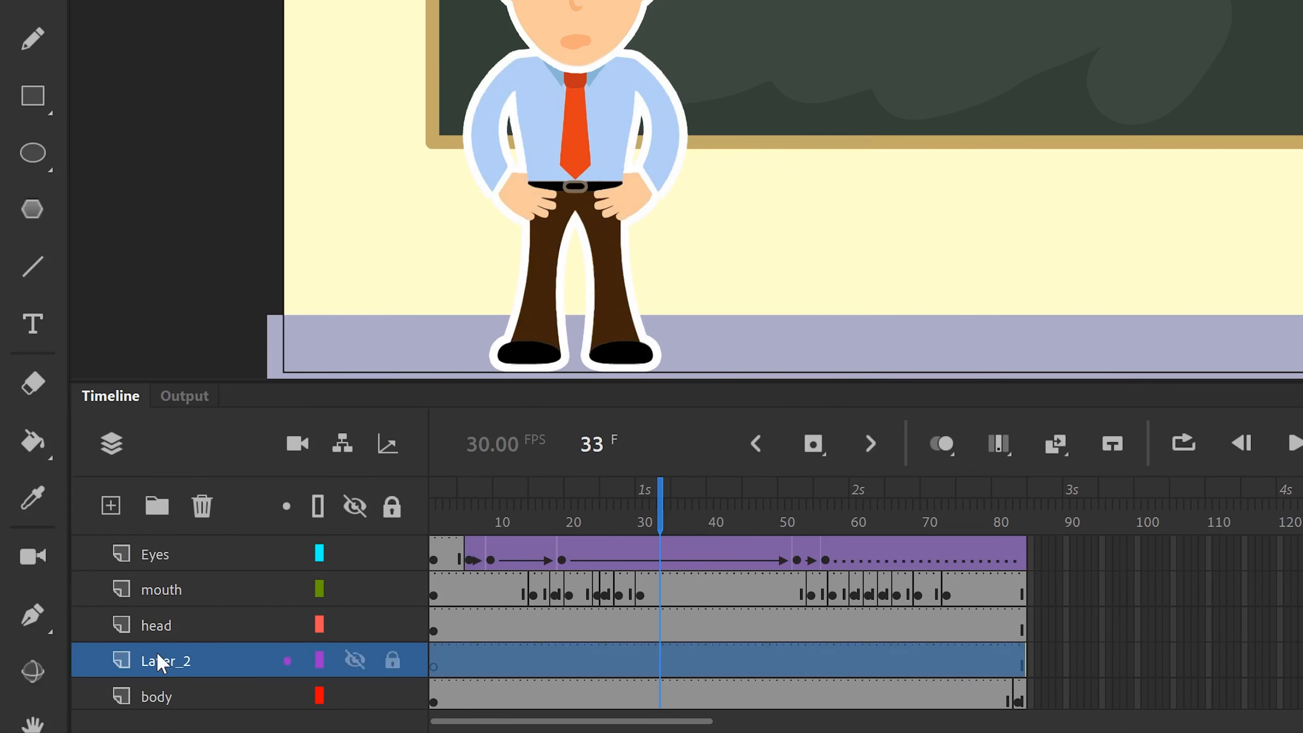
{"action": "type", "text": "Fart Sound"}
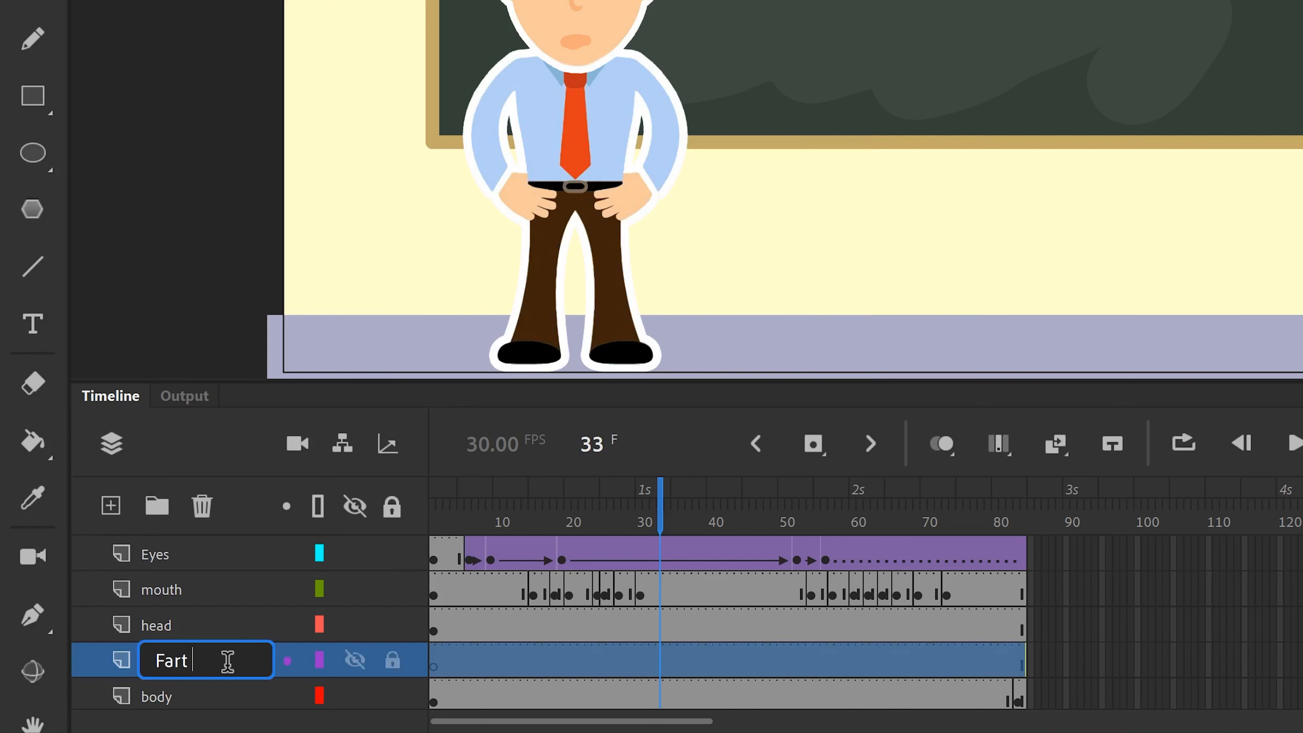
{"action": "left_click", "coordinate": [1198, 667]}
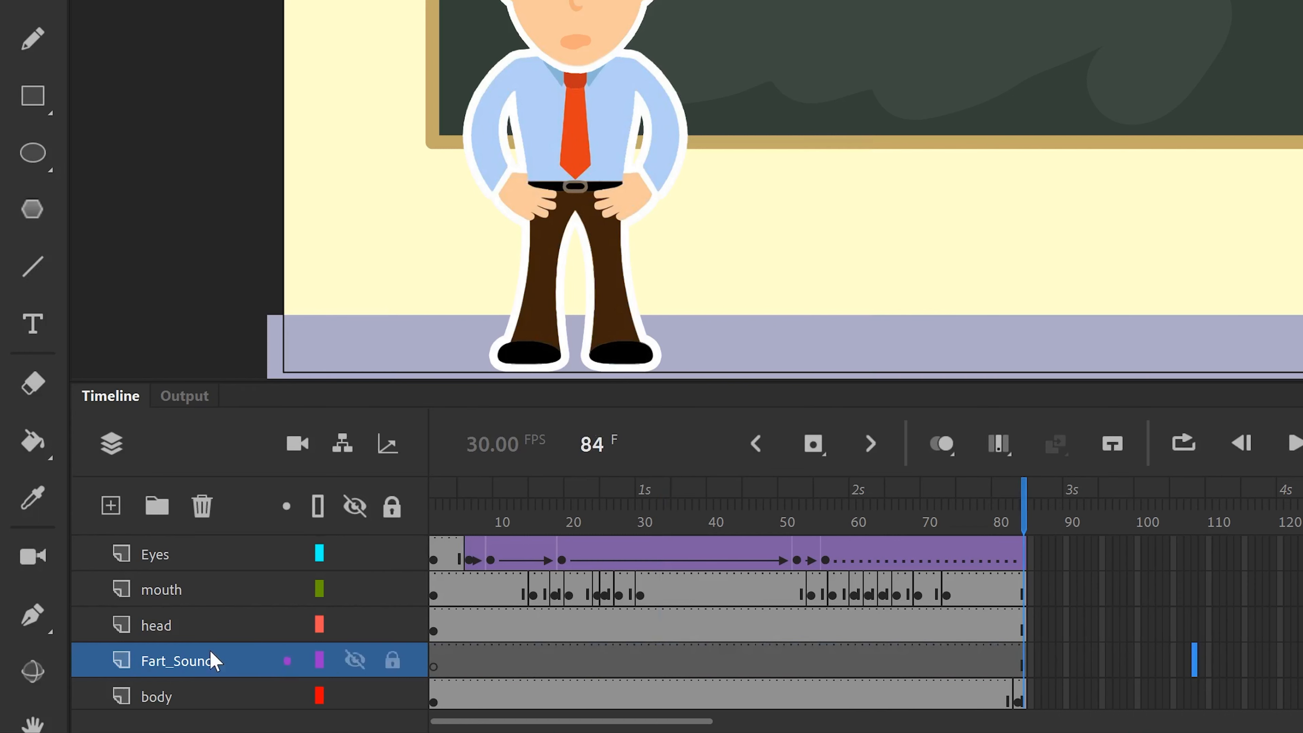
Rename the new sound layer to "SFX" and leave it selected.
{"action": "double_click", "coordinate": [172, 665]}
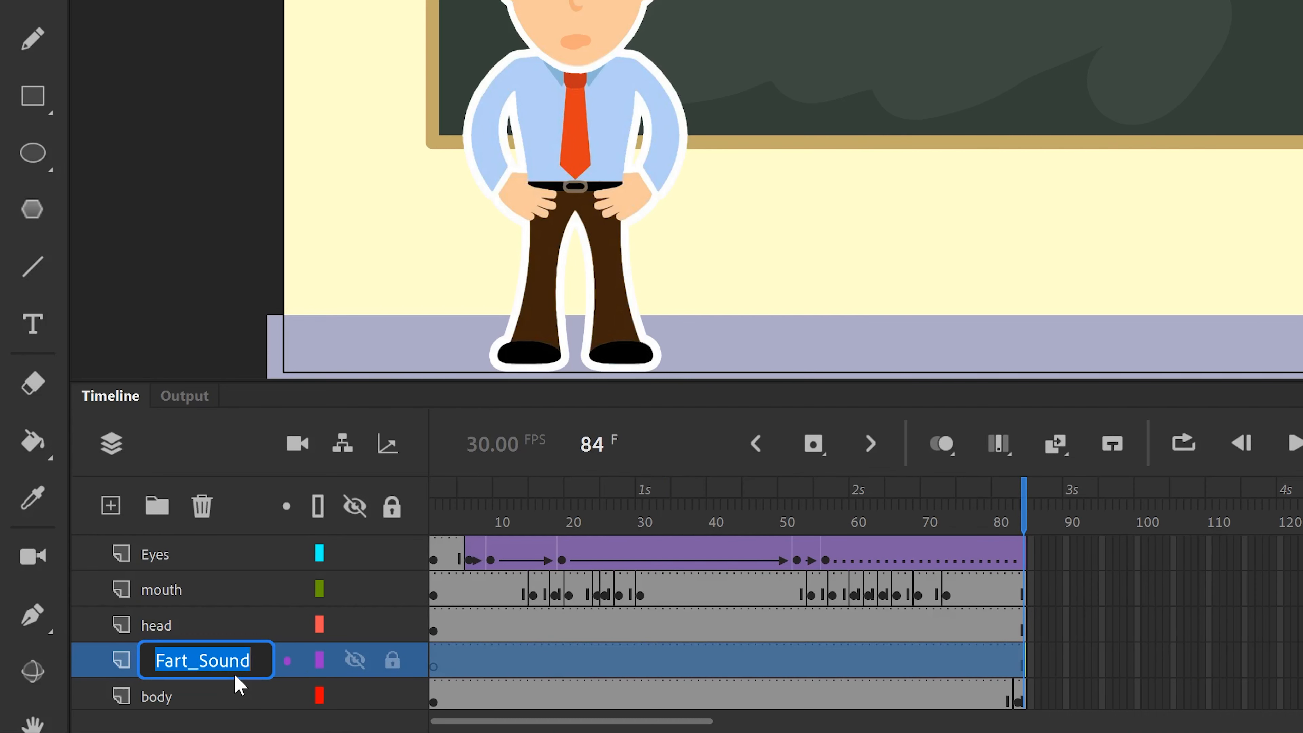
{"action": "type", "text": "SFX"}
{"action": "left_click", "coordinate": [1209, 589]}
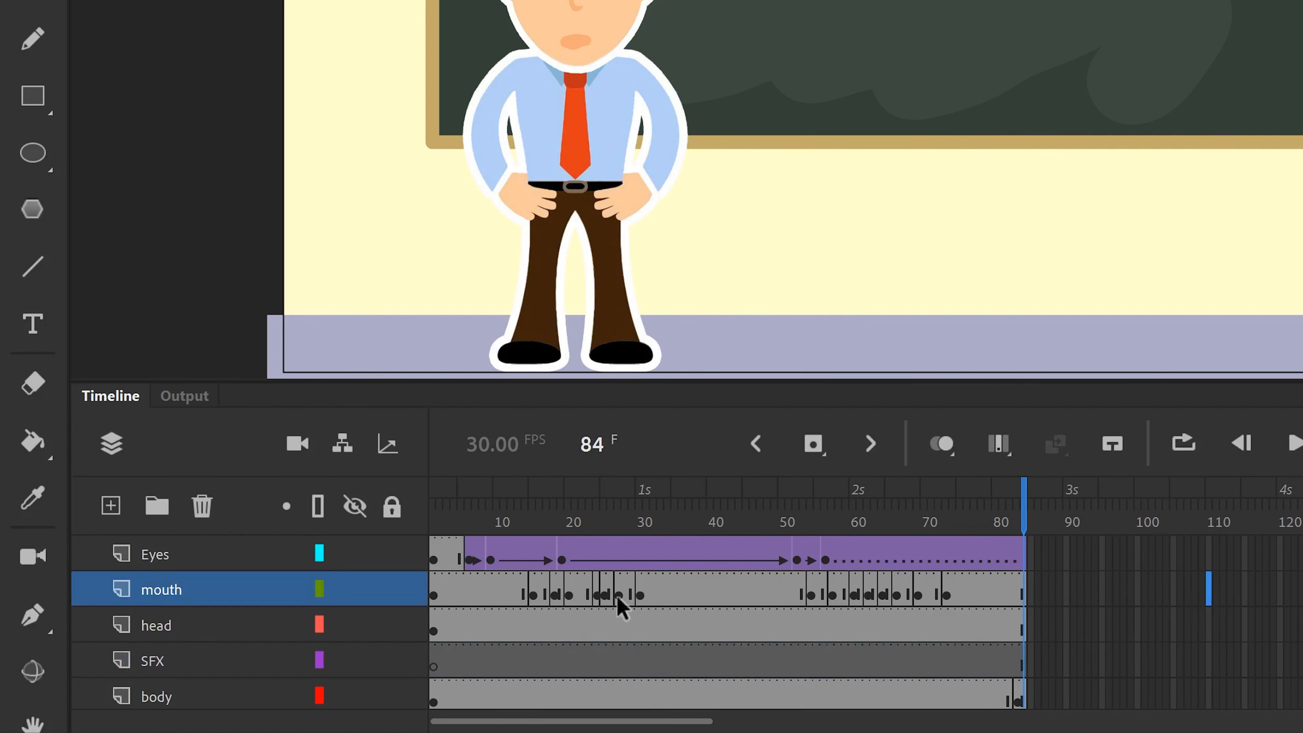
{"action": "left_click", "coordinate": [181, 665]}
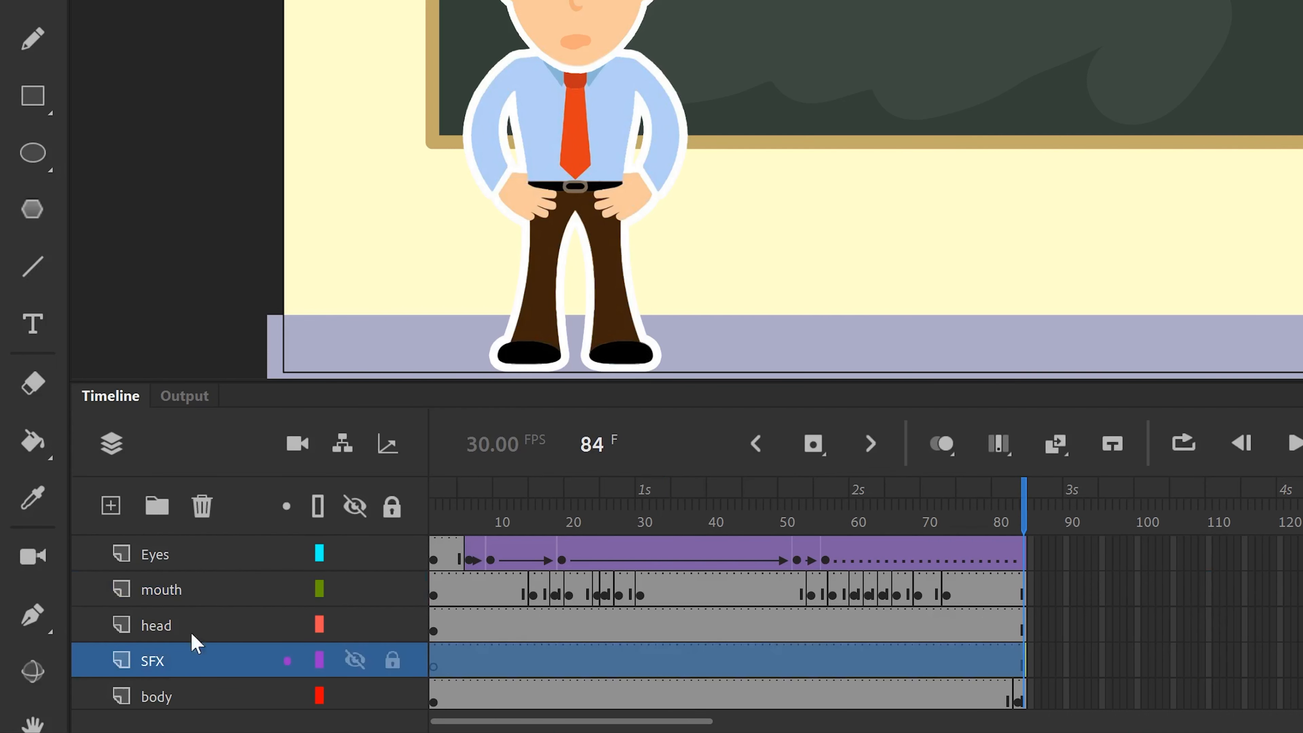
Add two layers above the SFX layer, naming the first "Music" and the one above it "Dialogue".
{"action": "left_click", "coordinate": [111, 506]}
{"action": "double_click", "coordinate": [168, 662]}
{"action": "type", "text": "Music"}
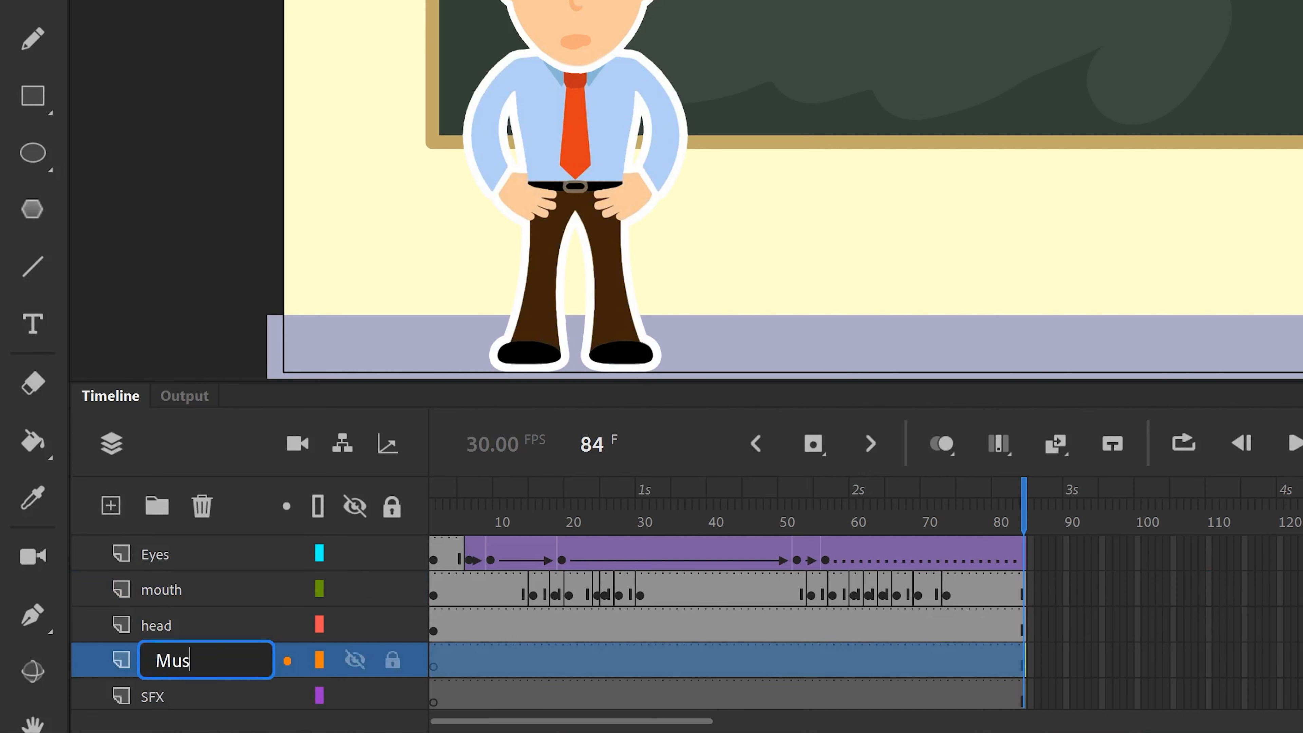
{"action": "left_click", "coordinate": [111, 506]}
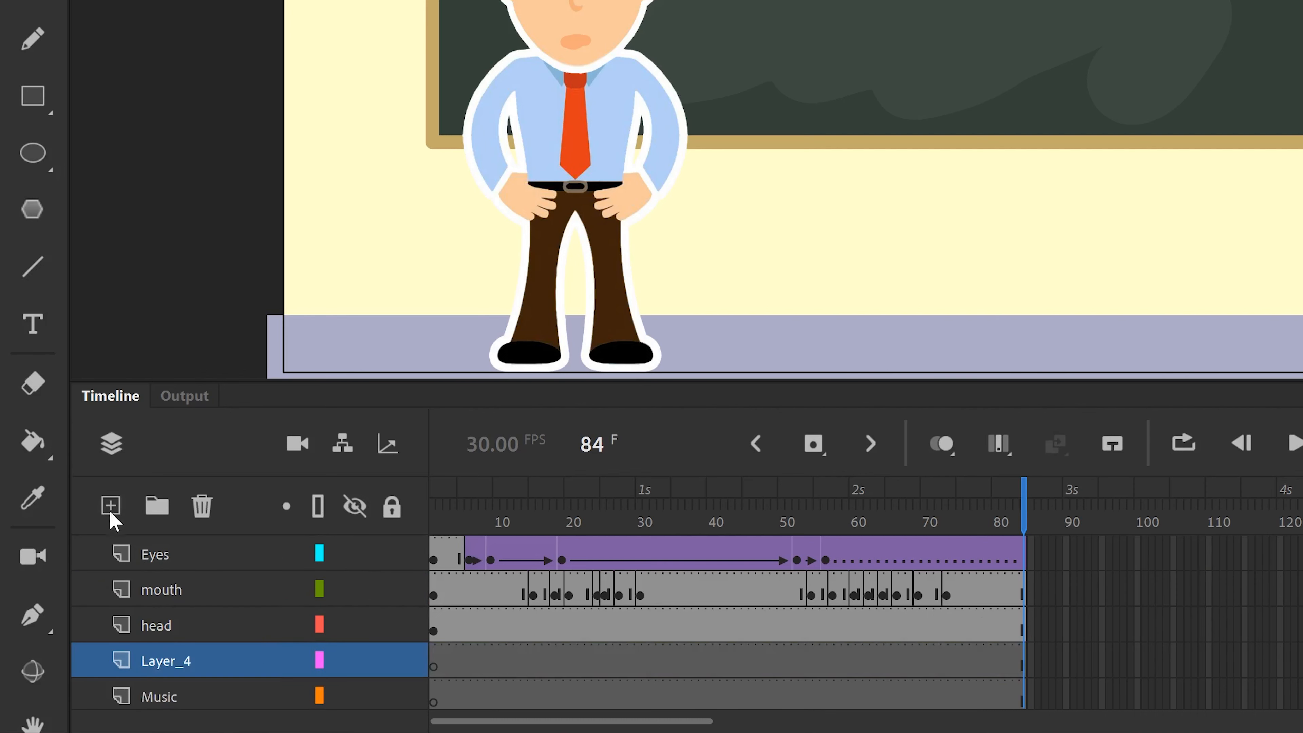
{"action": "double_click", "coordinate": [168, 662]}
{"action": "type", "text": "Dialogue"}
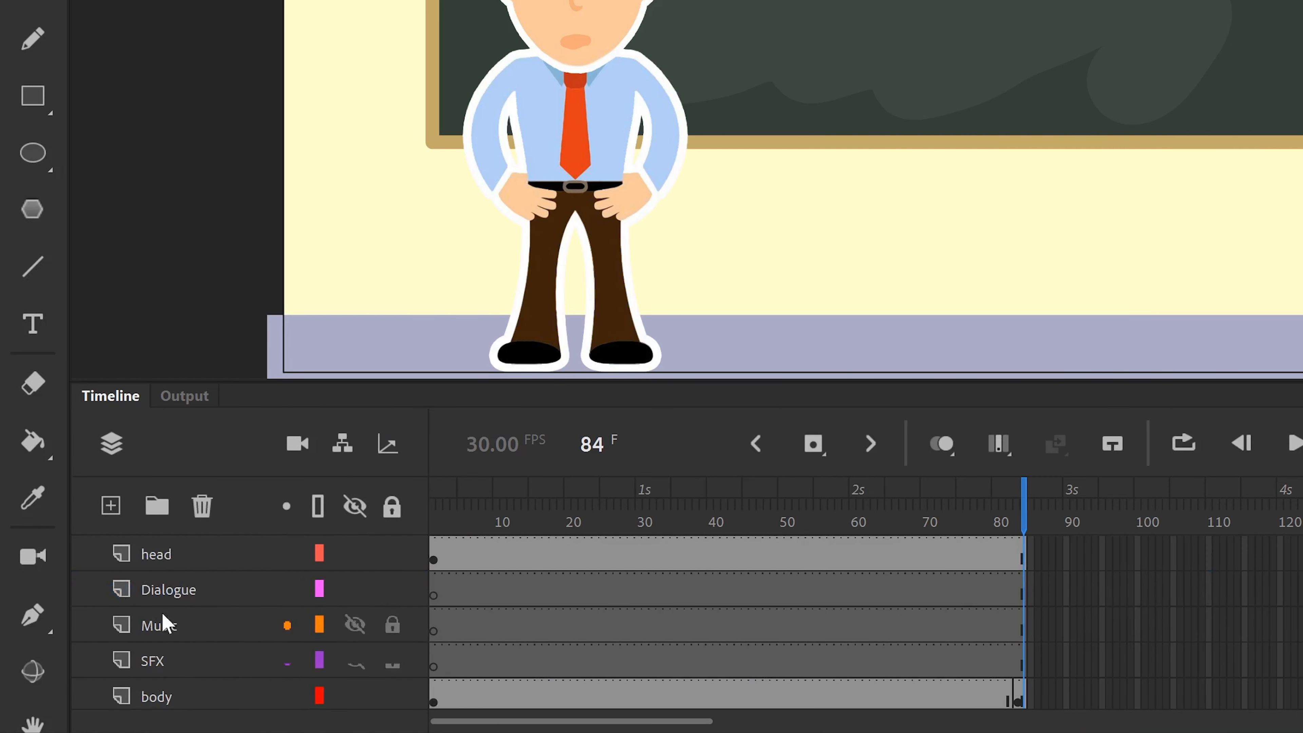
Reorder the sound layers, placing Dialogue directly above the mouth layer and Music directly below the background layer.
{"action": "scroll", "coordinate": [171, 616], "scroll_direction": "up", "scroll_amount": 1}
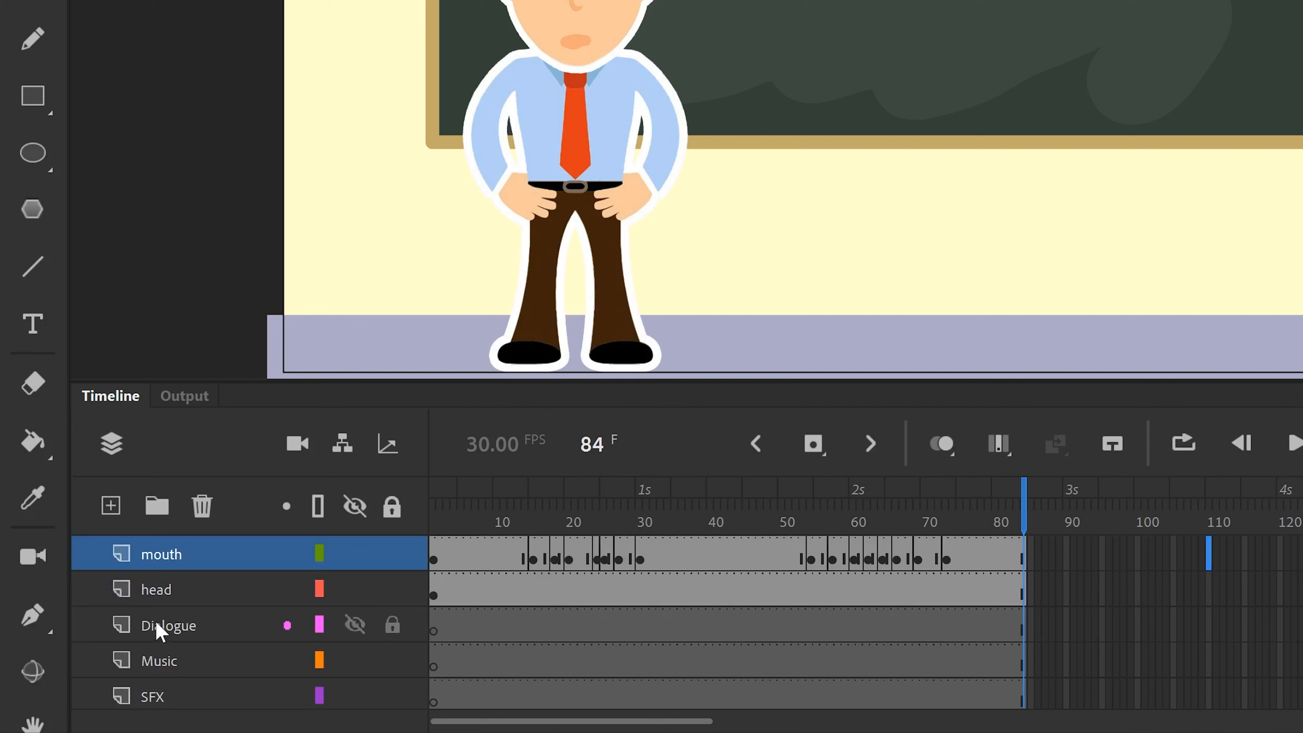
{"action": "scroll", "coordinate": [160, 630], "scroll_direction": "up", "scroll_amount": 1}
{"action": "left_click_drag", "start_coordinate": [134, 668], "coordinate": [128, 582]}
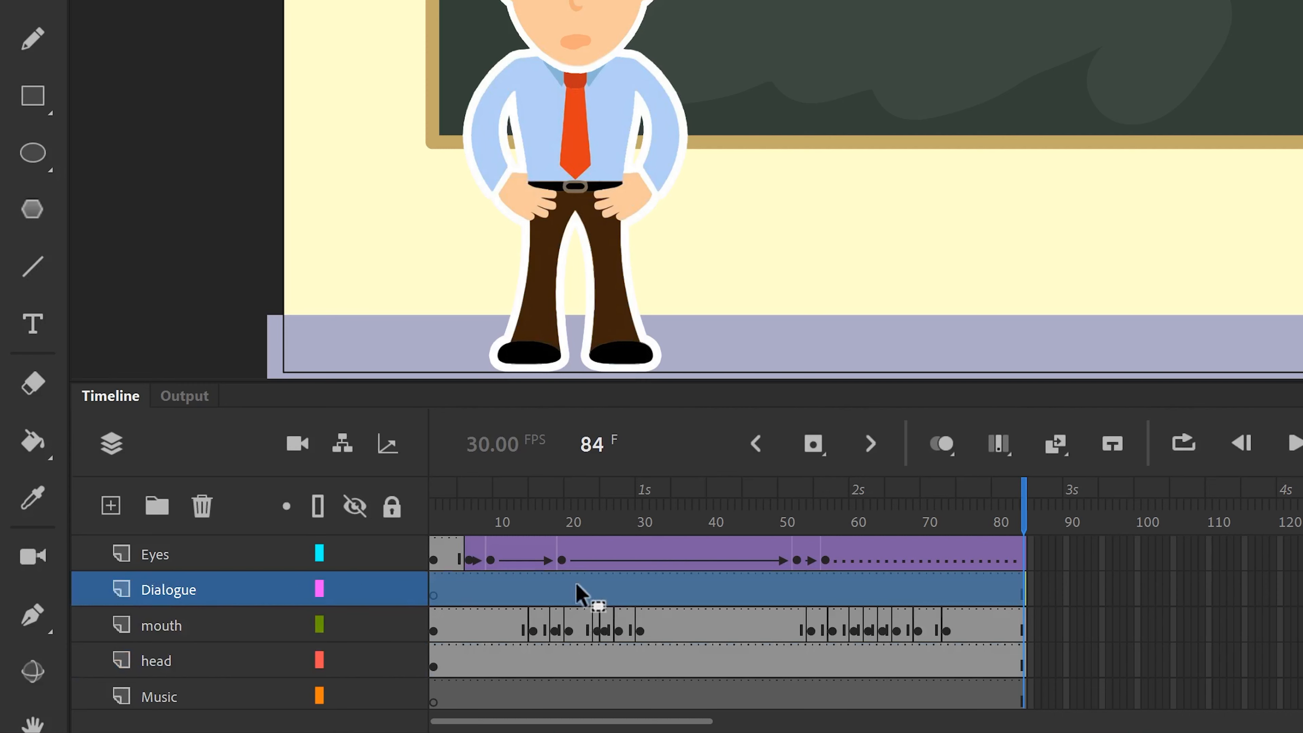
{"action": "scroll", "coordinate": [1150, 539], "scroll_direction": "down", "scroll_amount": 3}
{"action": "left_click_drag", "start_coordinate": [123, 557], "coordinate": [118, 697]}
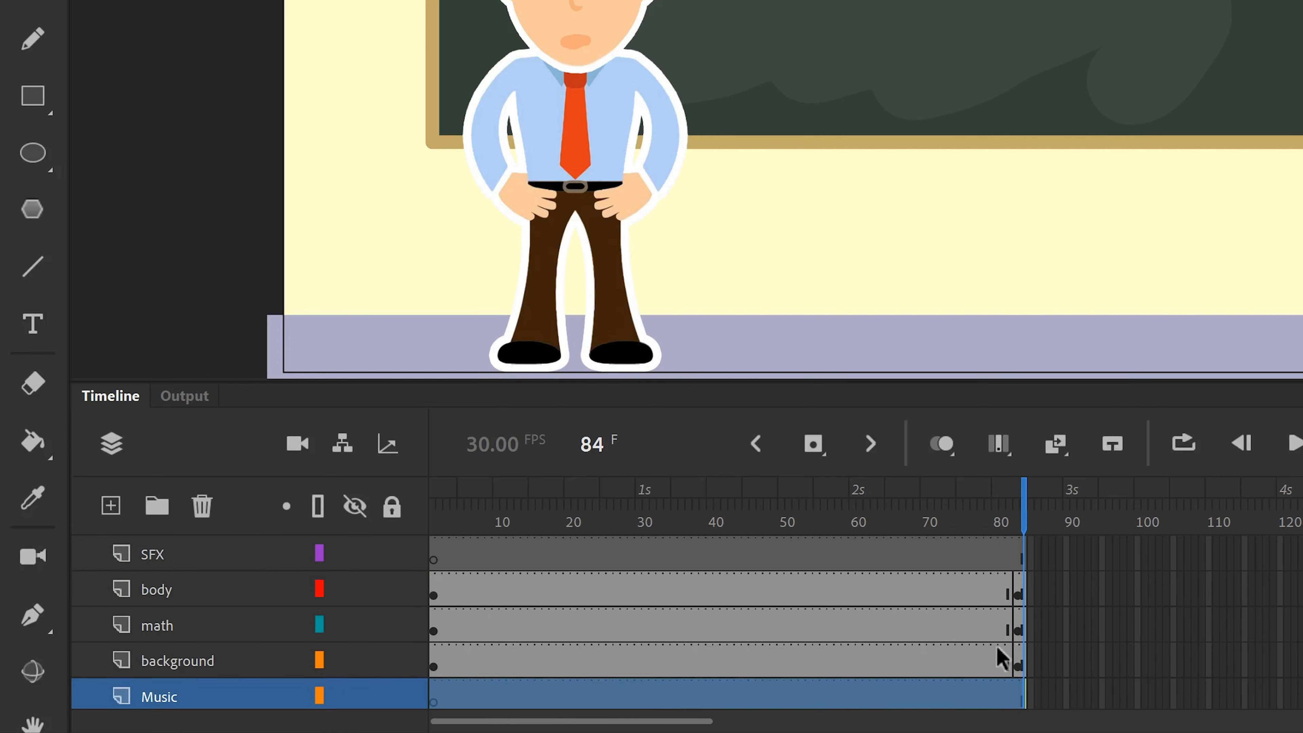
Insert a blank keyframe at frame 21 of the SFX layer and add Fart Sound Effect.mp3 there from the library.
{"action": "scroll", "coordinate": [1047, 657], "scroll_direction": "up", "scroll_amount": 1}
{"action": "left_click", "coordinate": [173, 598]}
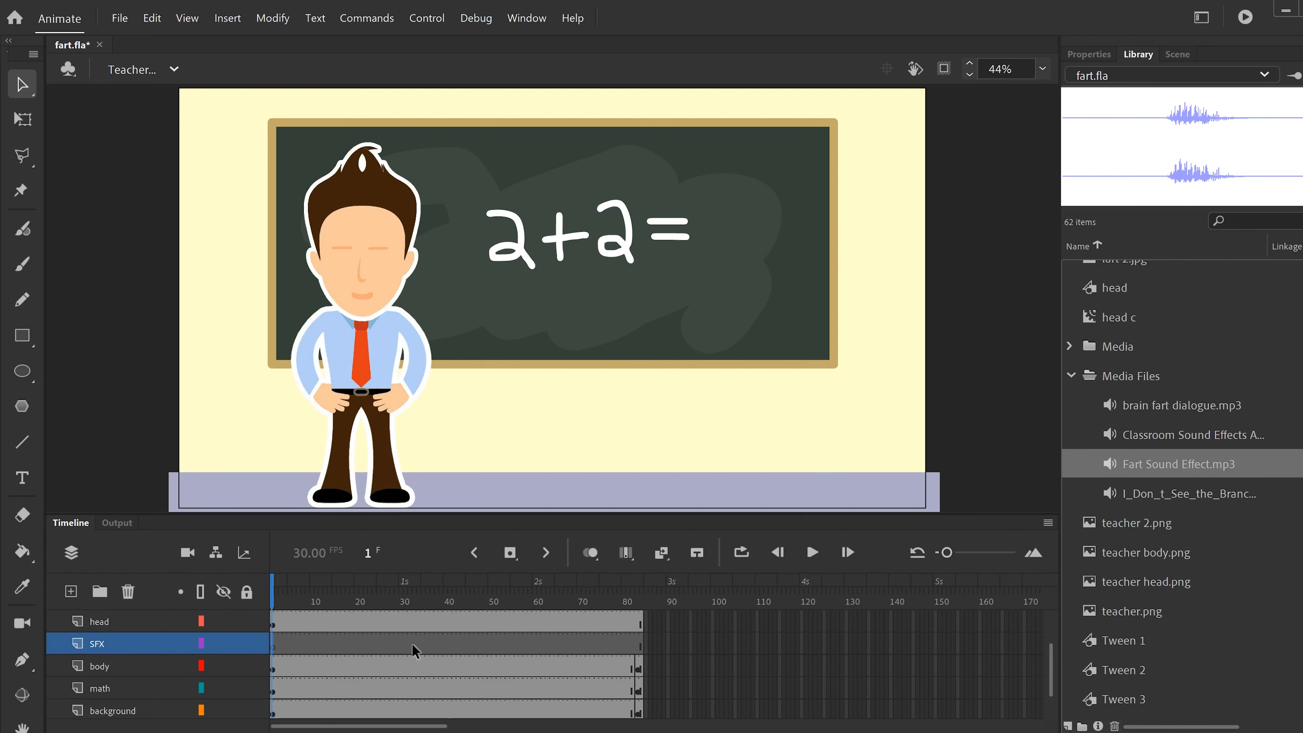
{"action": "left_click", "coordinate": [362, 649]}
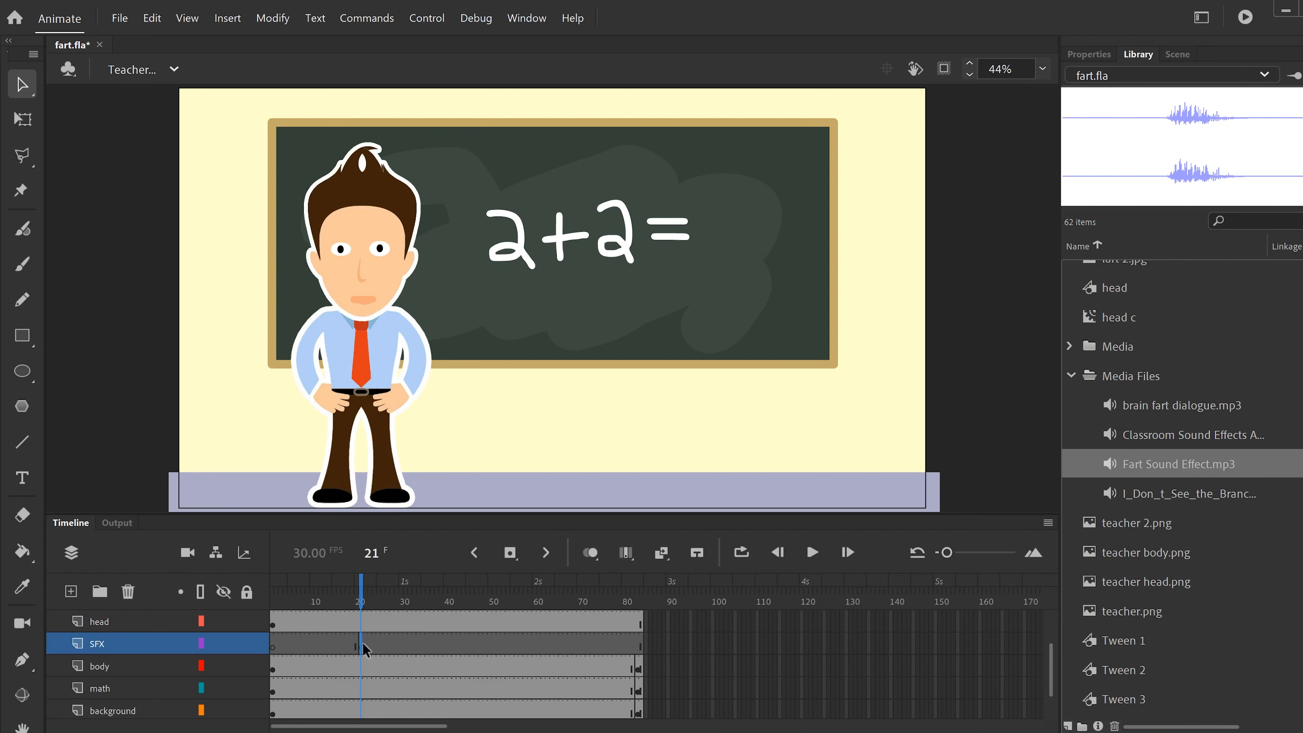
{"action": "left_click_drag", "start_coordinate": [1109, 460], "coordinate": [539, 349]}
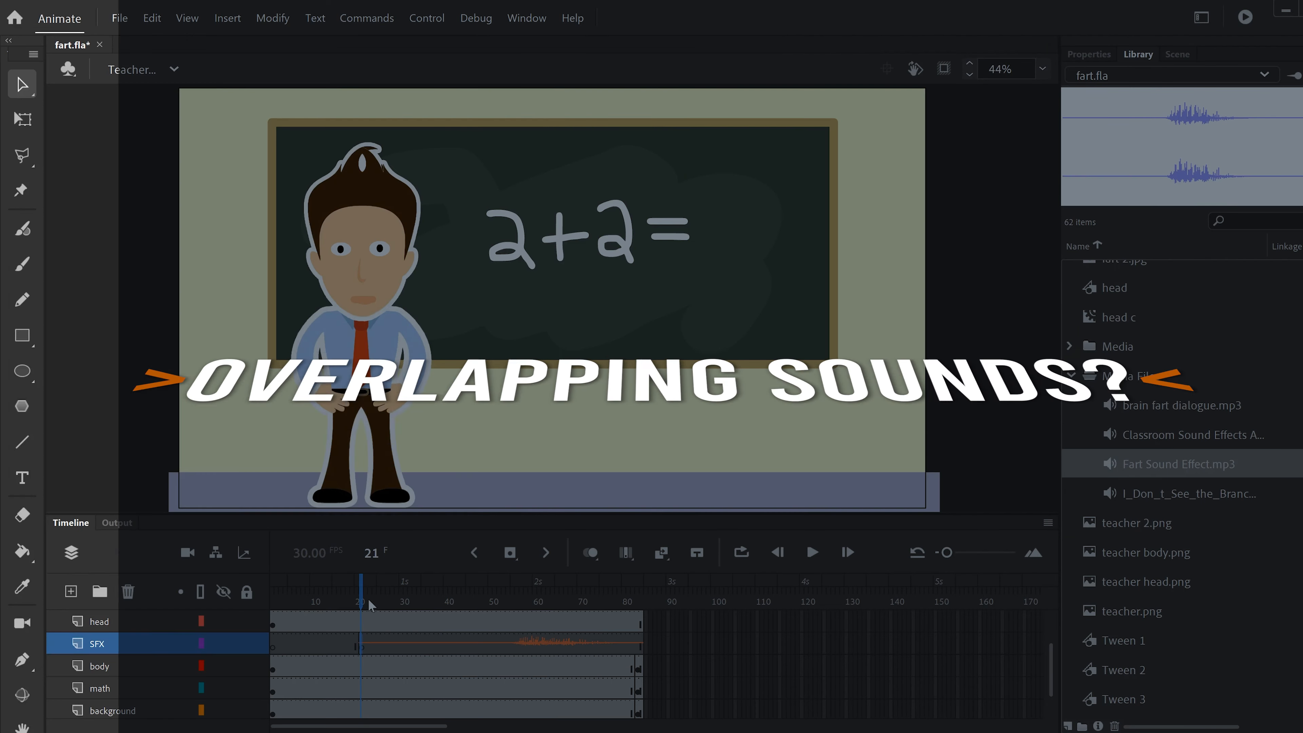
Add Fart Sound Effect.mp3 again at a new blank keyframe on frame 44 of the SFX layer, and play from frame 10.
{"action": "left_click_drag", "start_coordinate": [364, 597], "coordinate": [476, 596]}
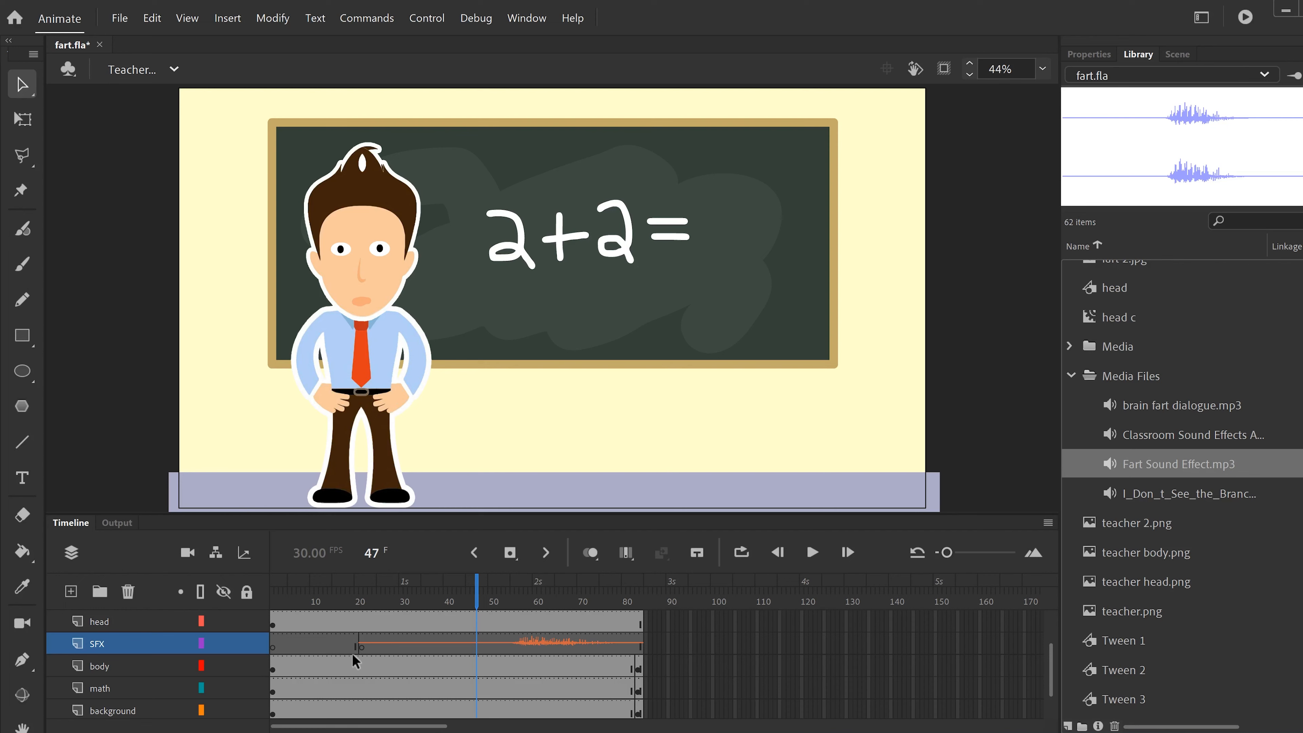
{"action": "left_click", "coordinate": [463, 600]}
{"action": "left_click", "coordinate": [505, 560]}
{"action": "left_click_drag", "start_coordinate": [1107, 463], "coordinate": [555, 345]}
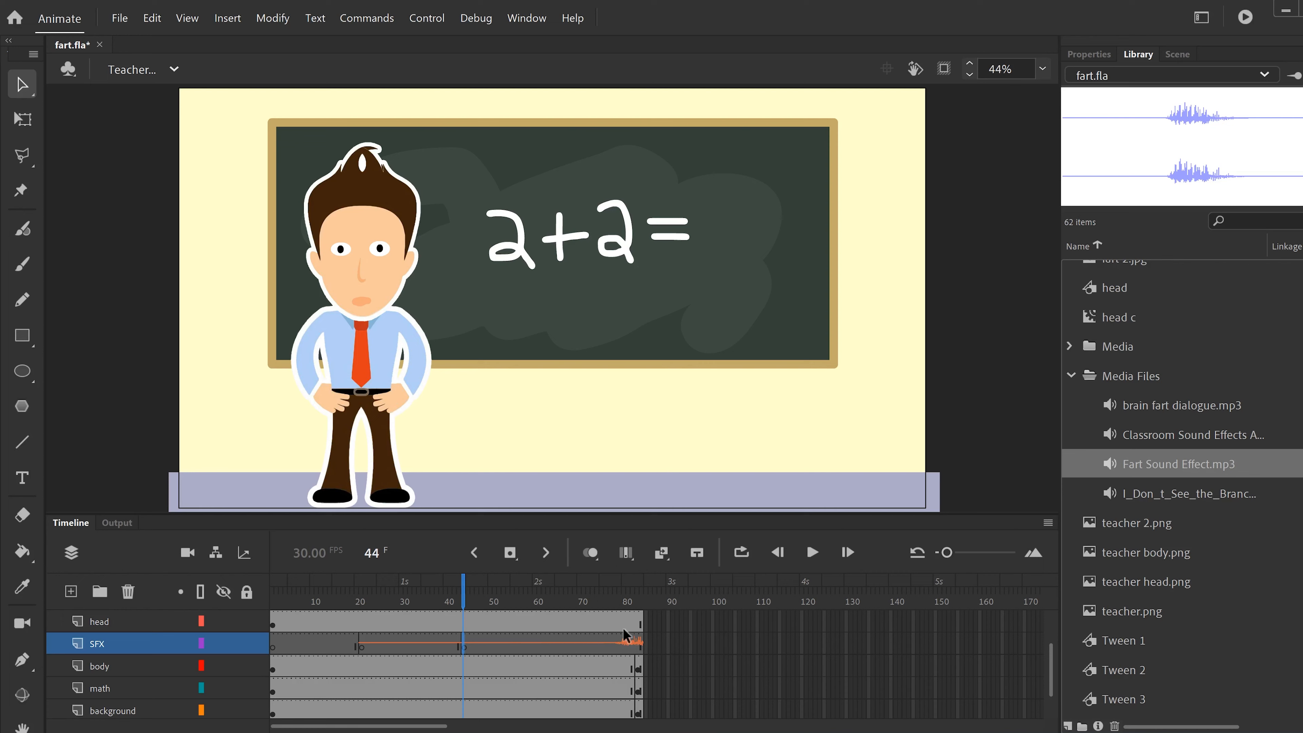
{"action": "left_click_drag", "start_coordinate": [434, 605], "coordinate": [313, 602]}
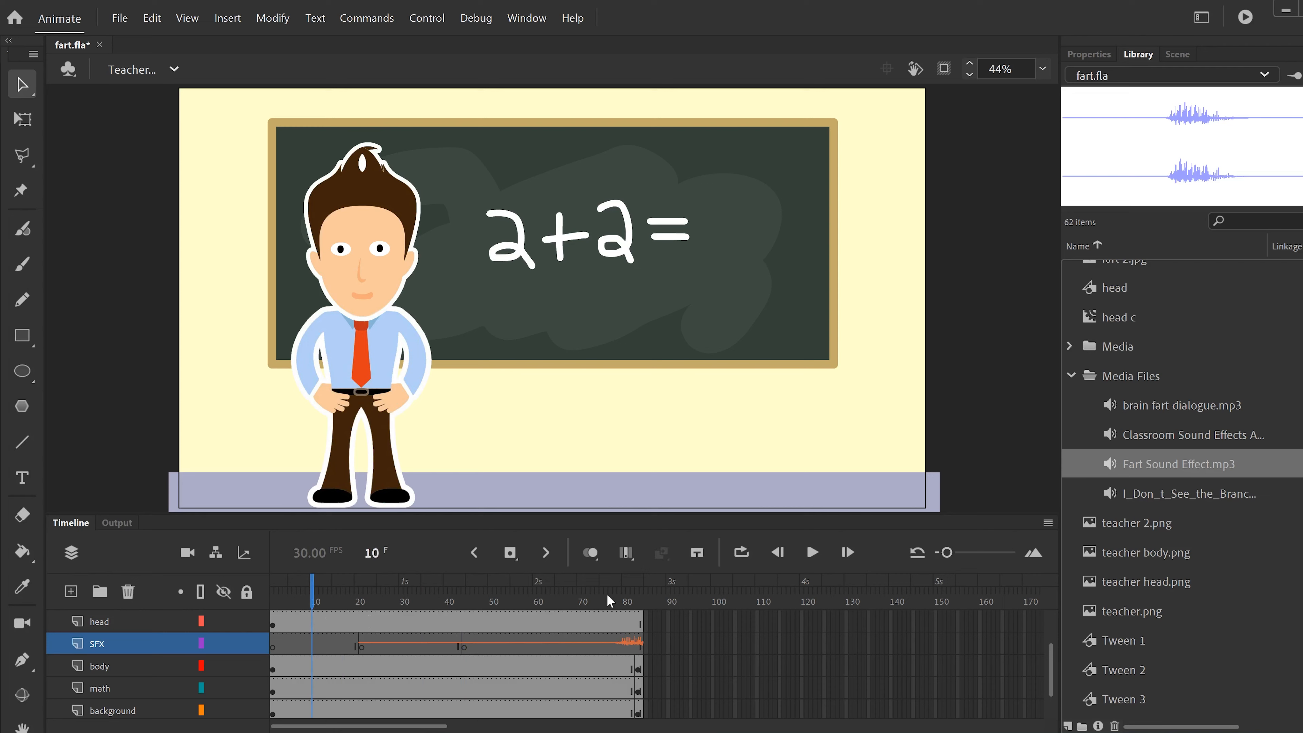
{"action": "left_click", "coordinate": [813, 554]}
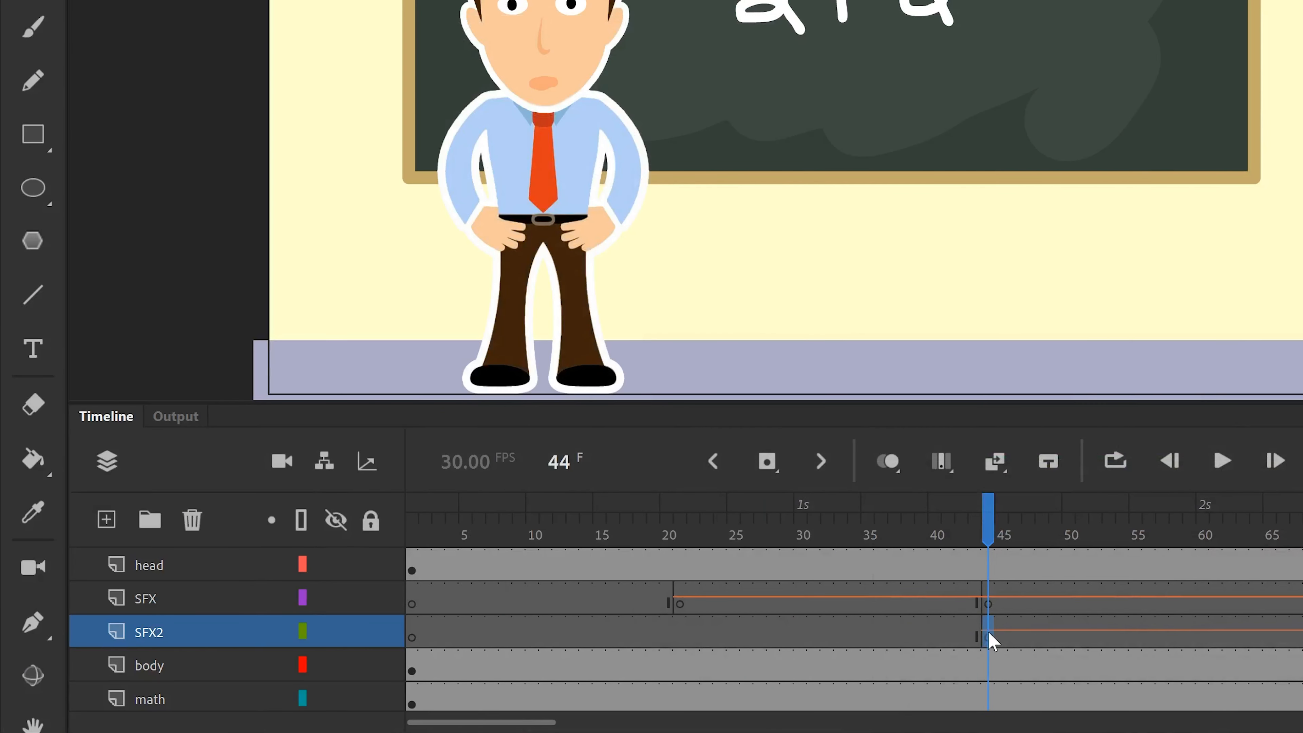
Move the sound keyframe on the SFX2 layer to frame 1.
{"action": "left_click", "coordinate": [990, 637]}
{"action": "left_click_drag", "start_coordinate": [990, 637], "coordinate": [414, 640]}
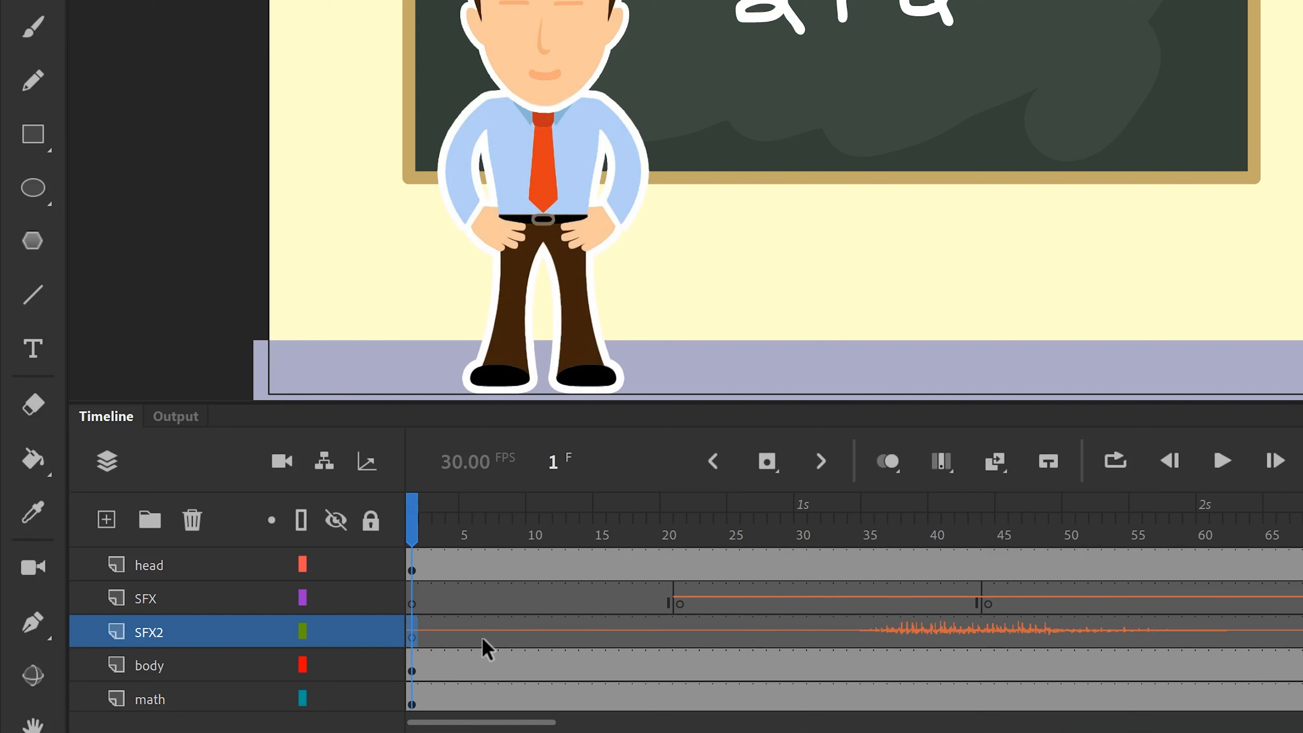
{"action": "left_click", "coordinate": [413, 637]}
{"action": "left_click_drag", "start_coordinate": [426, 628], "coordinate": [427, 629]}
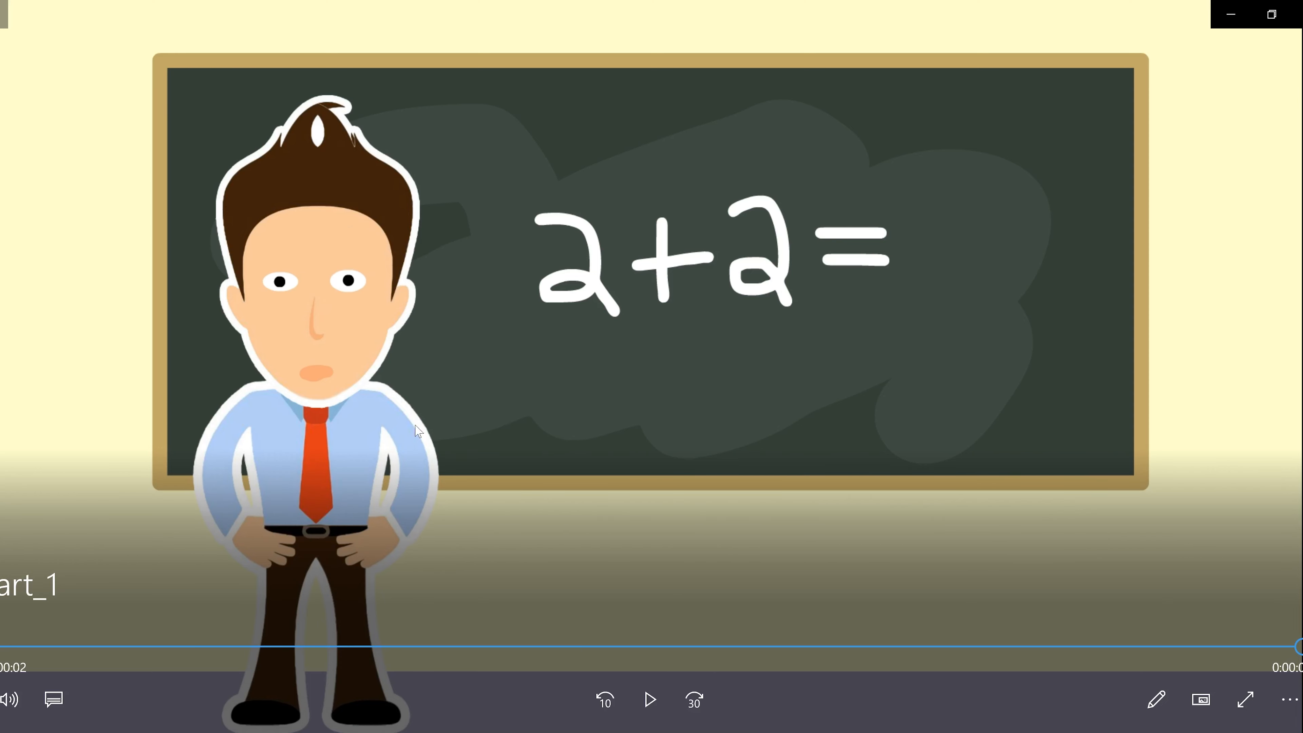
Play the exported teacher video in the media player, and check the sounds on the SFX and SFX2 layers.
{"action": "left_click", "coordinate": [649, 700]}
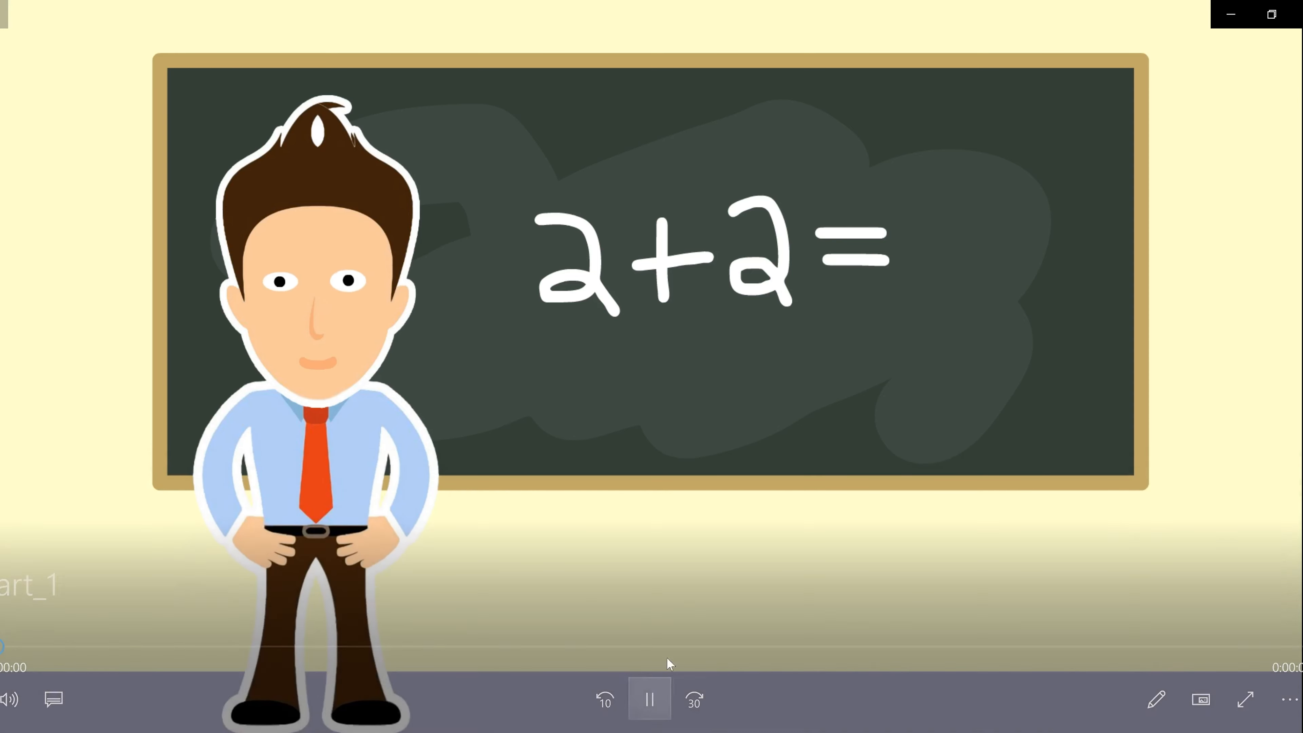
{"action": "mouse_move", "coordinate": [799, 399]}
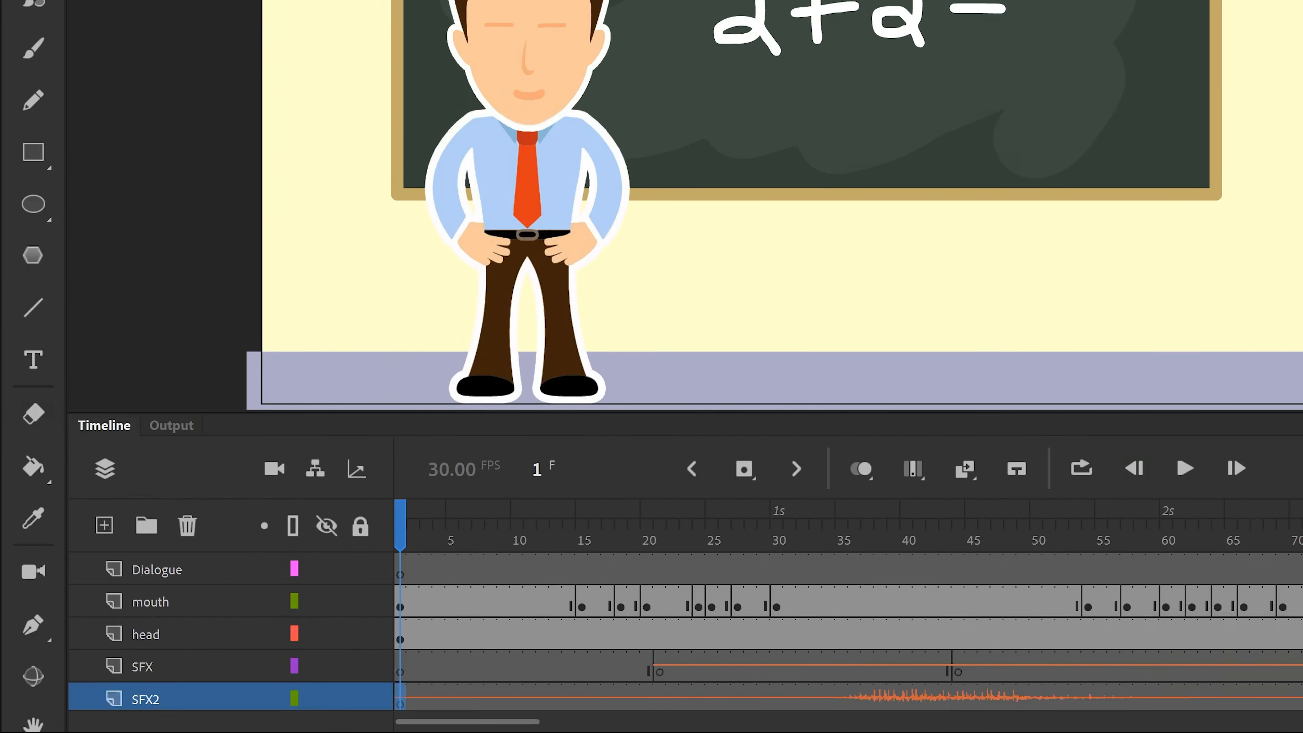
{"action": "scroll", "coordinate": [685, 631], "scroll_direction": "down", "scroll_amount": 1}
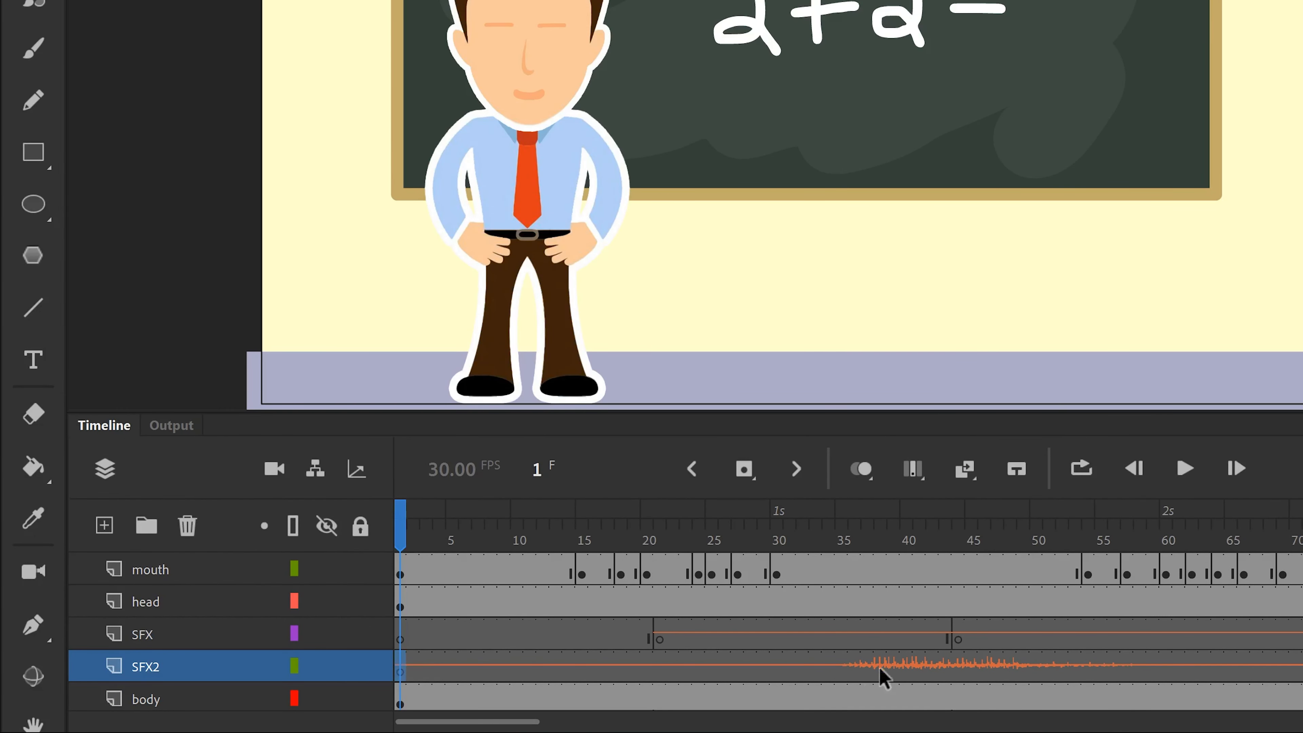
{"action": "left_click", "coordinate": [660, 640]}
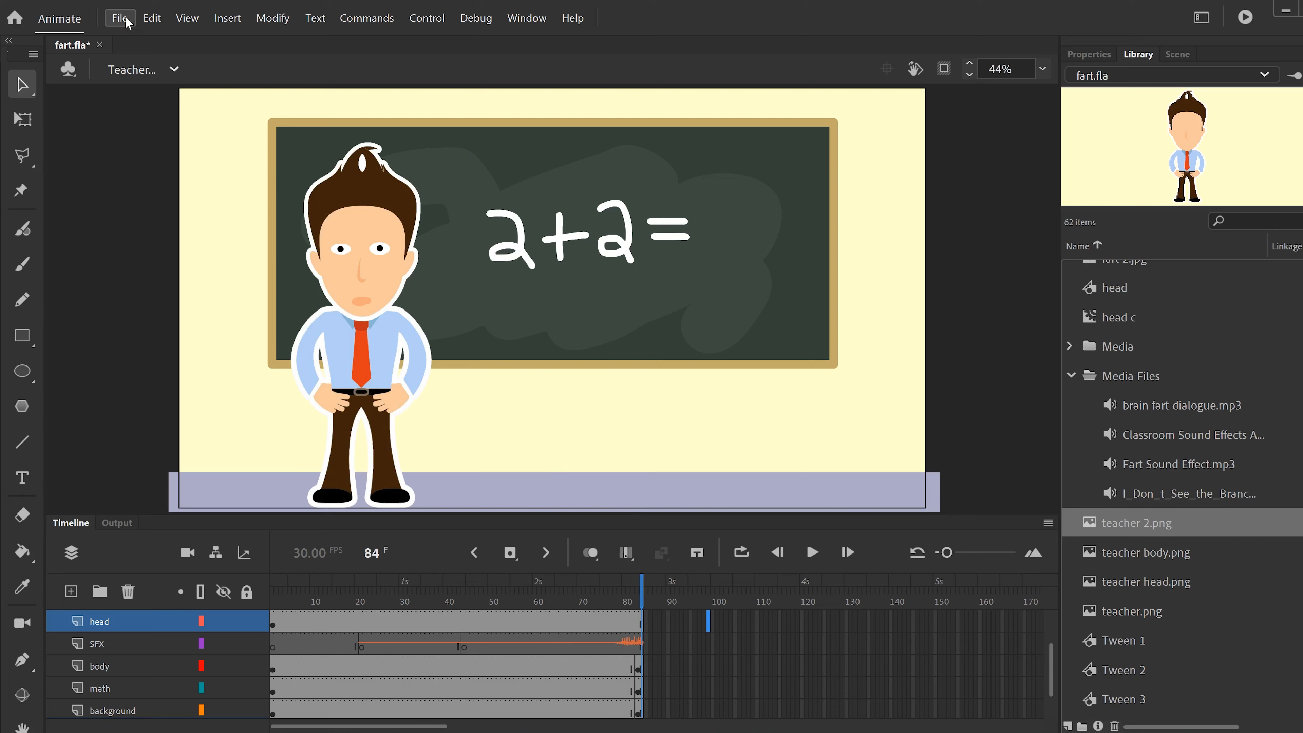
{"action": "left_click", "coordinate": [121, 19]}
{"action": "mouse_move", "coordinate": [177, 234]}
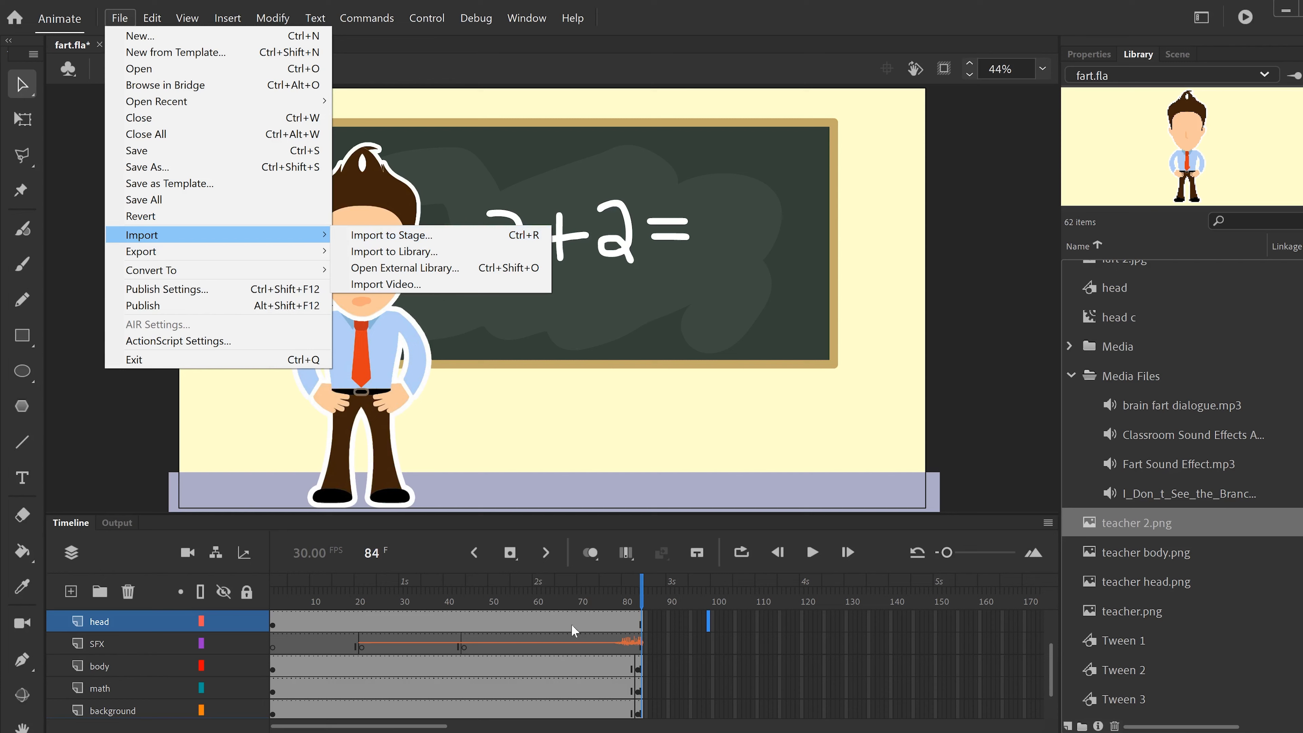
{"action": "left_click", "coordinate": [506, 663]}
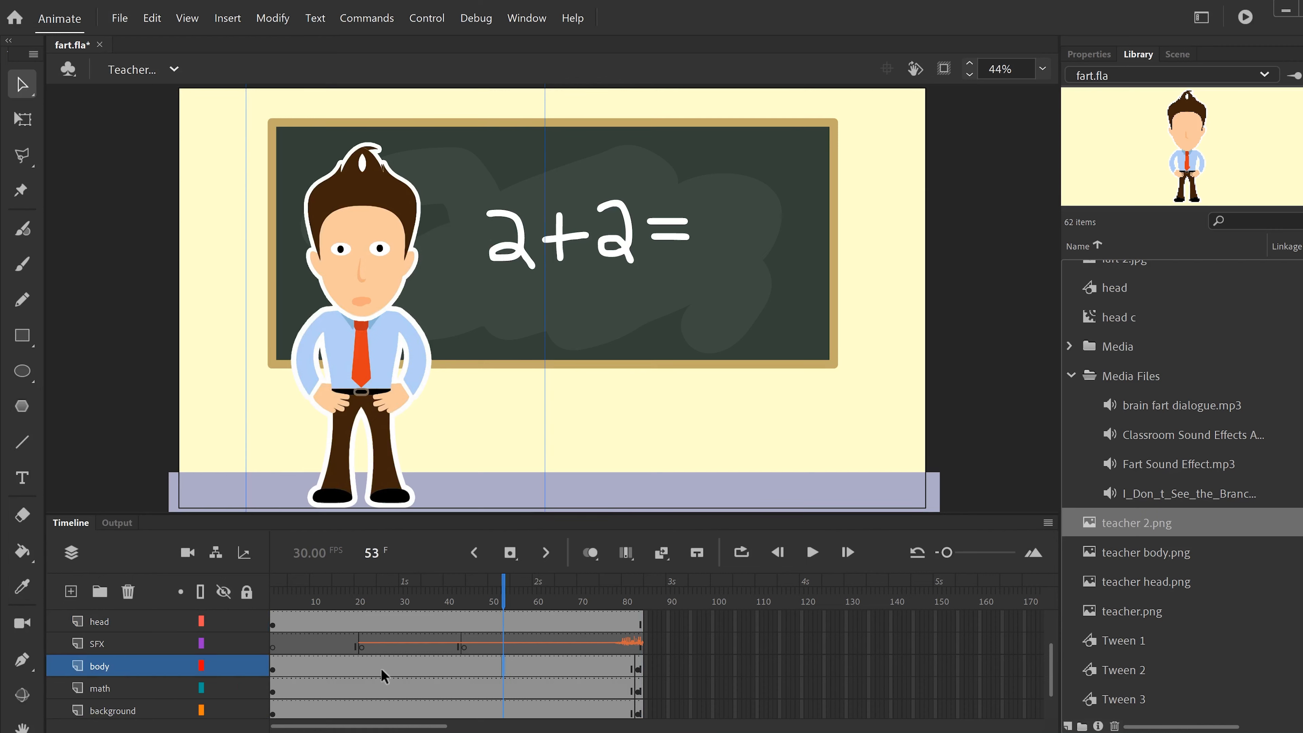
{"action": "left_click", "coordinate": [361, 667]}
{"action": "left_click", "coordinate": [273, 668]}
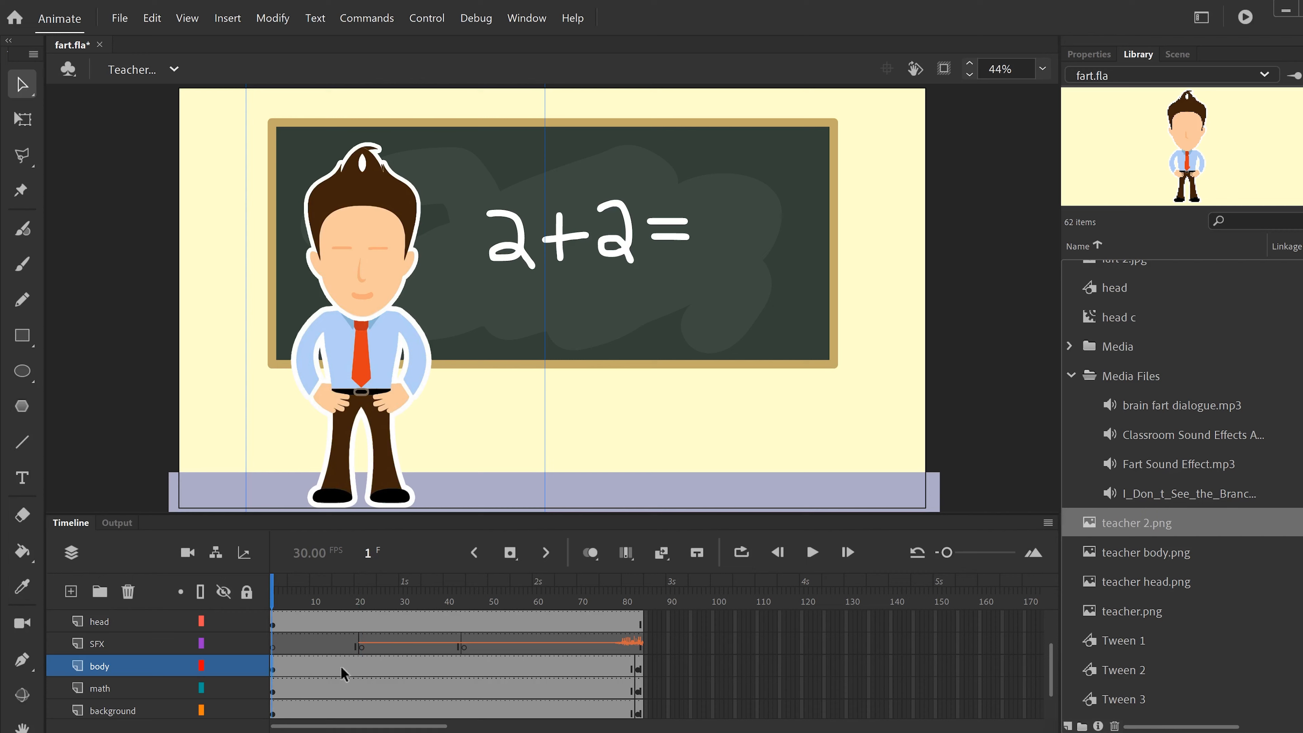
Import the Fart Sound Effect file directly to the stage with frame 25 of the body layer selected.
{"action": "left_click", "coordinate": [380, 666]}
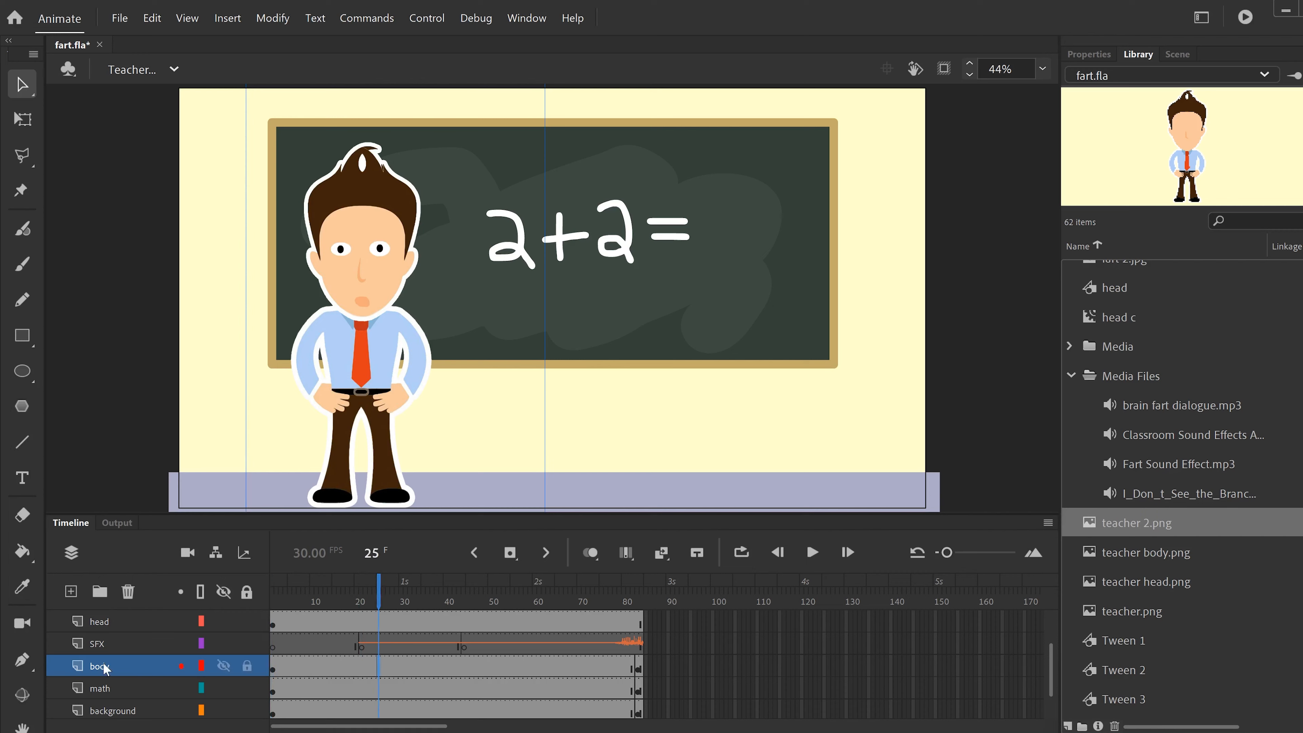
{"action": "left_click", "coordinate": [119, 18]}
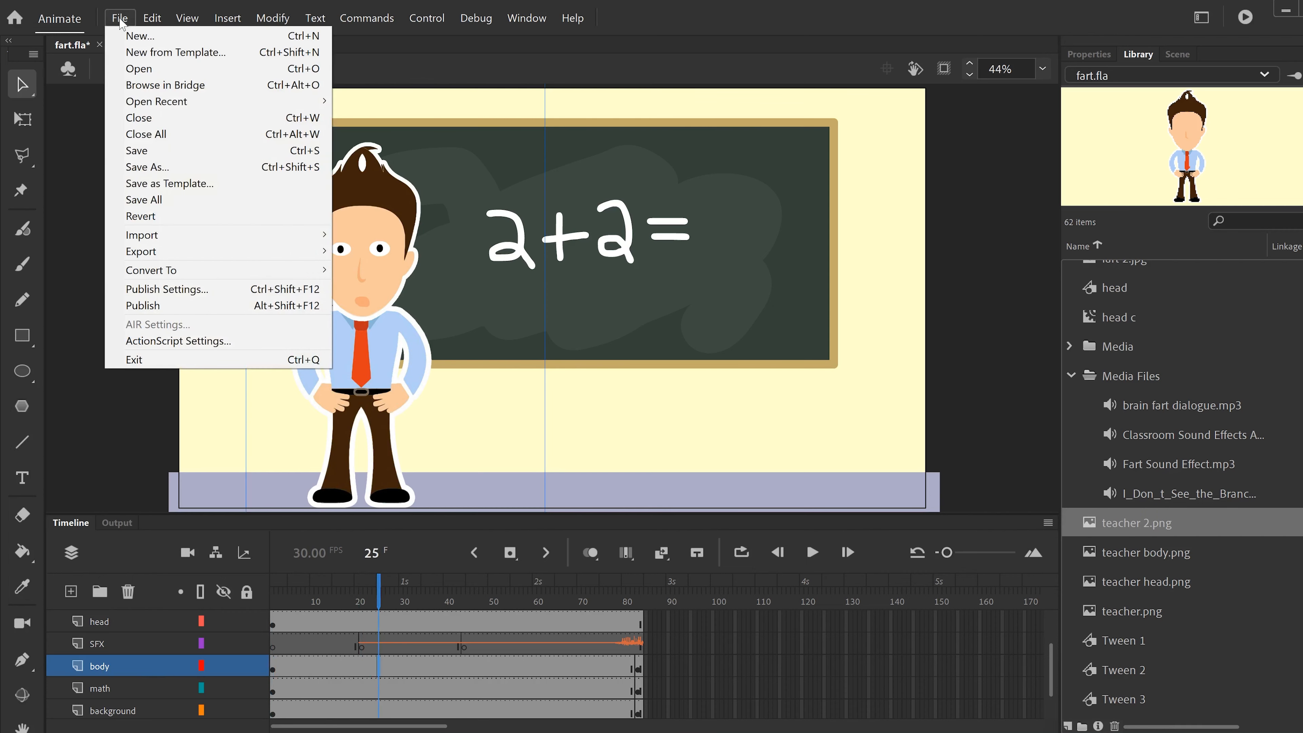
{"action": "mouse_move", "coordinate": [177, 238]}
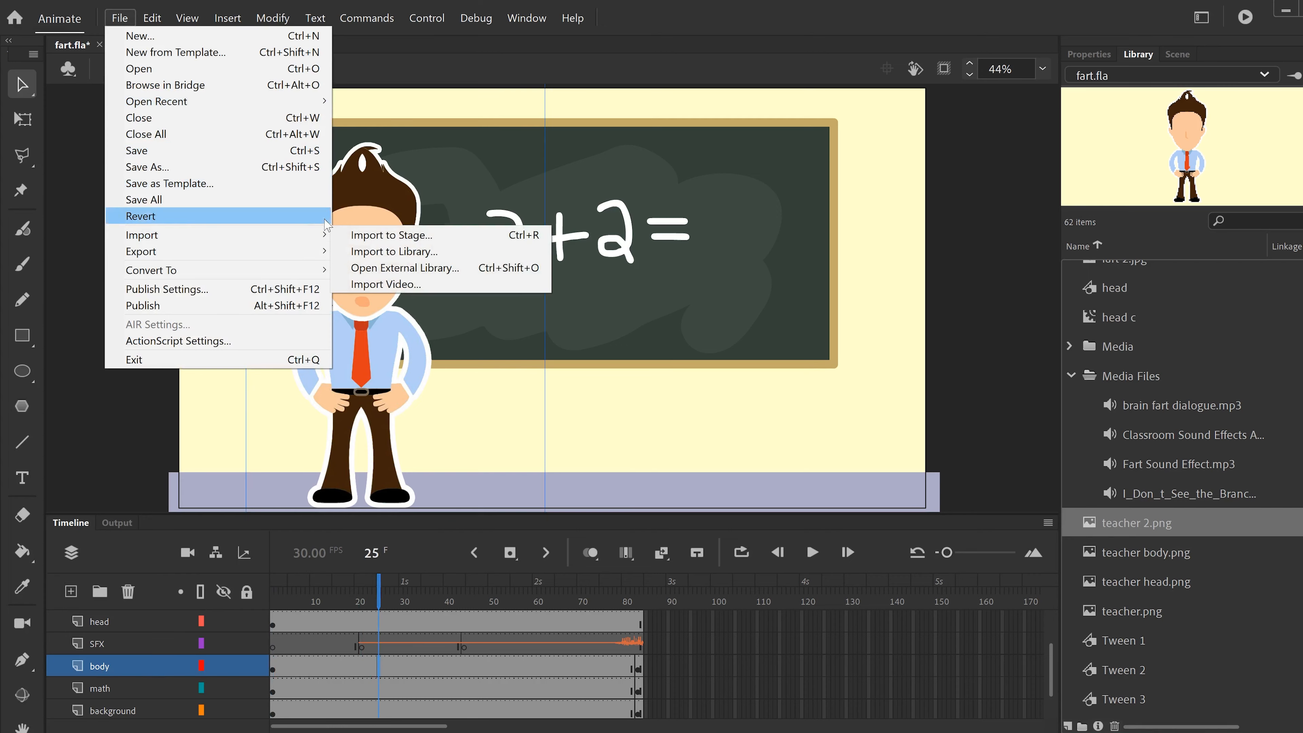
{"action": "left_click", "coordinate": [395, 237]}
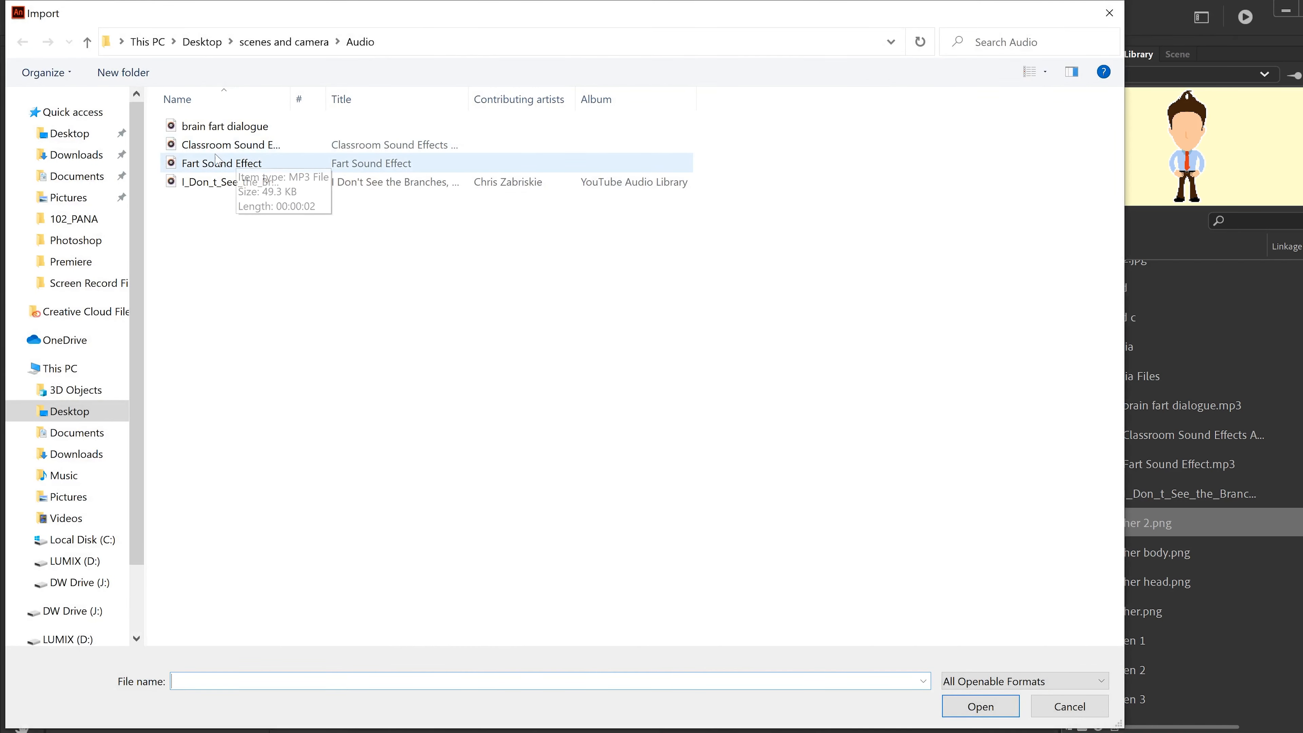
{"action": "double_click", "coordinate": [207, 164]}
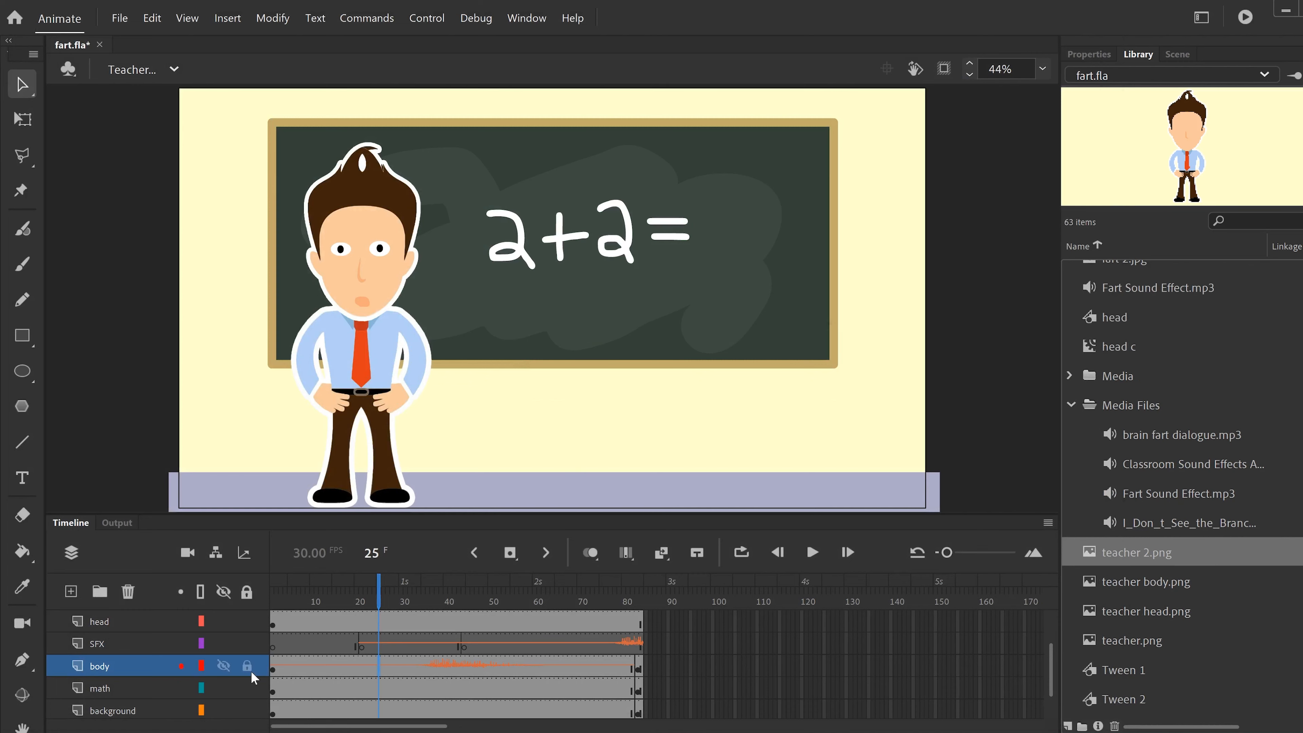
Check where the imported sound starts on the body layer, and compare the Fart Sound Effect.mp3 entries in the library.
{"action": "left_click", "coordinate": [272, 668]}
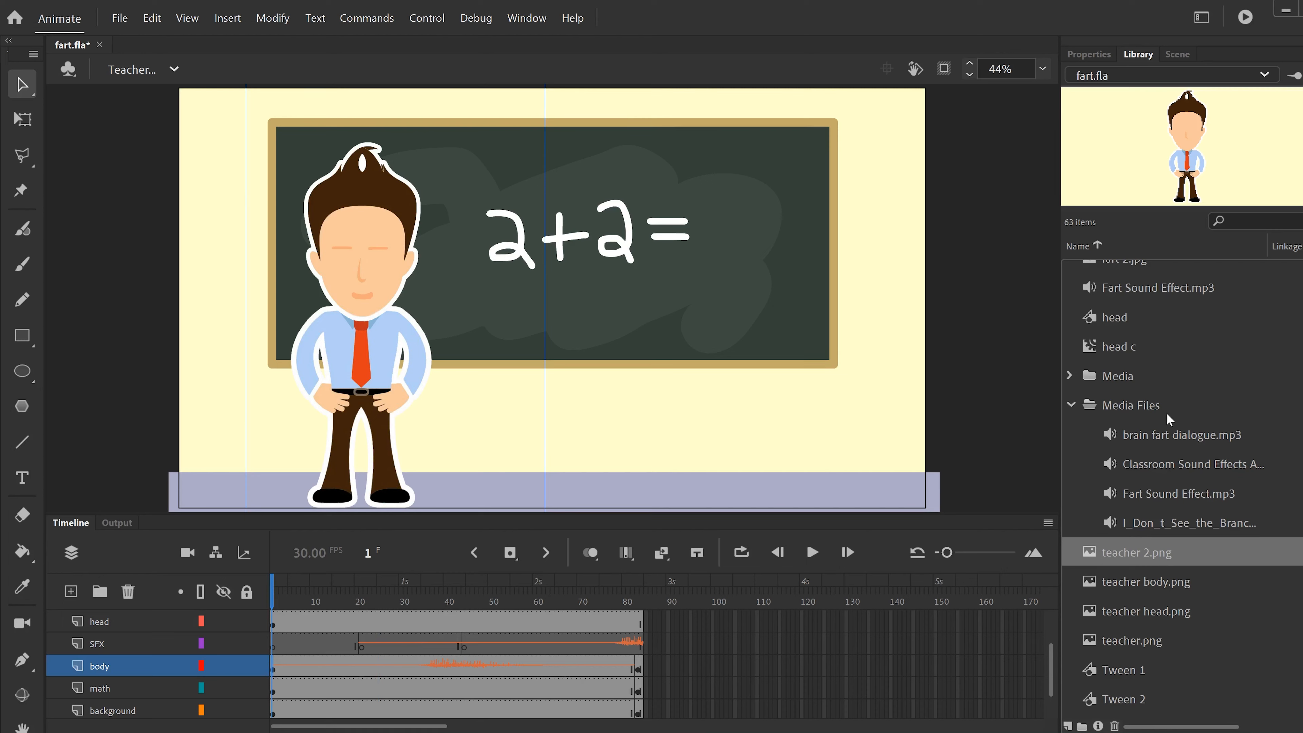
{"action": "scroll", "coordinate": [1159, 462], "scroll_direction": "up", "scroll_amount": 3}
{"action": "left_click", "coordinate": [1120, 426]}
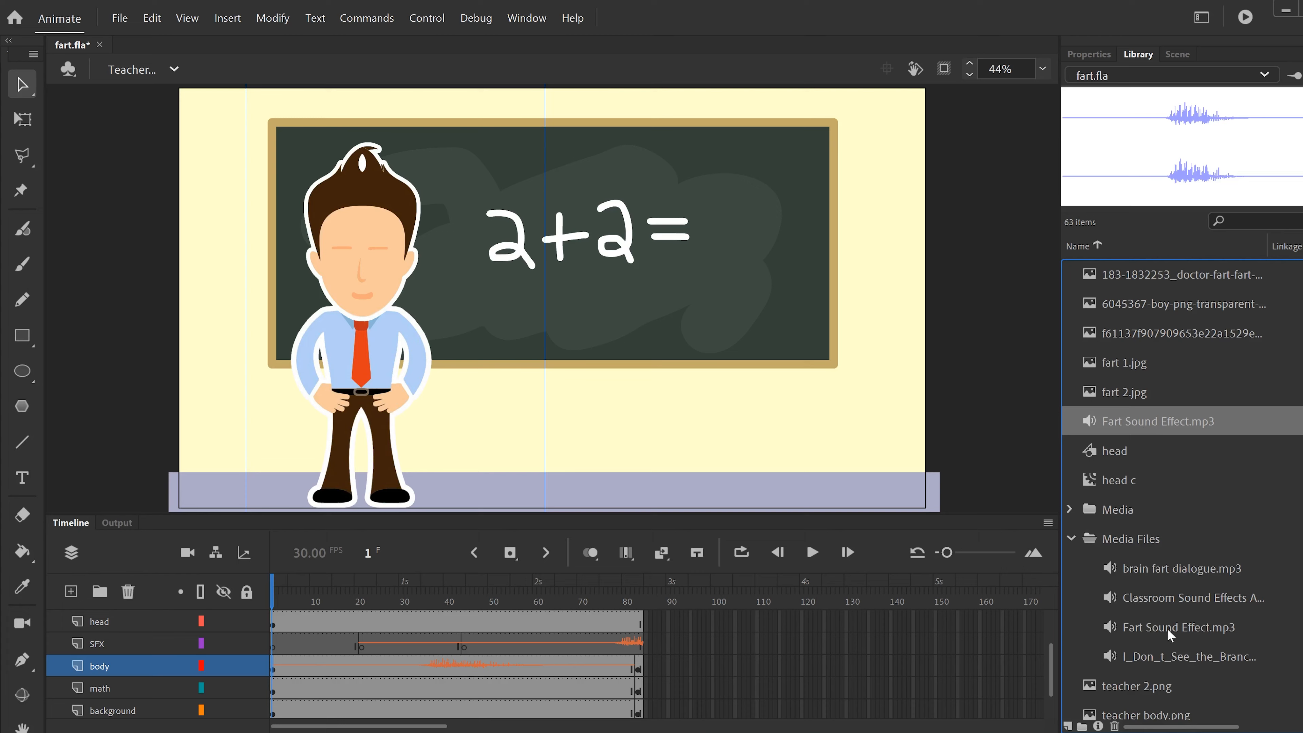
{"action": "left_click", "coordinate": [1132, 633]}
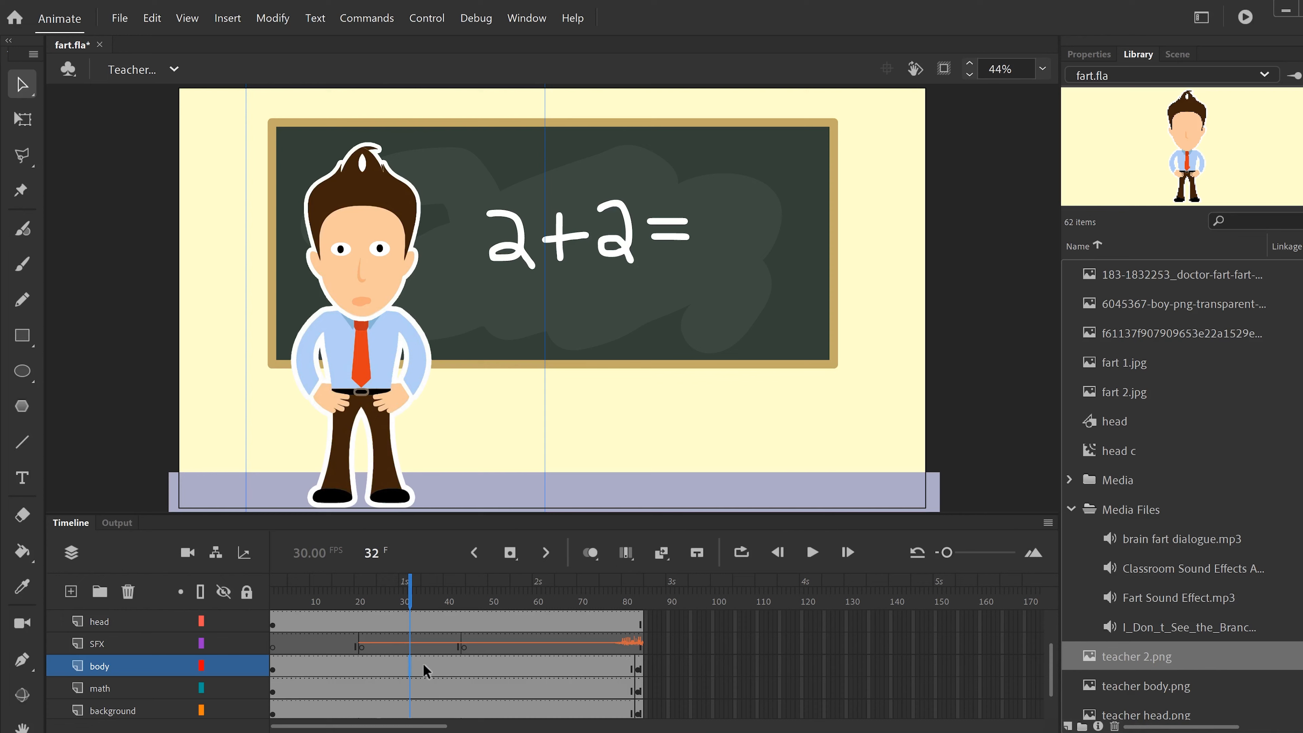
{"action": "left_click", "coordinate": [462, 667]}
{"action": "left_click", "coordinate": [122, 20]}
{"action": "mouse_move", "coordinate": [170, 242]}
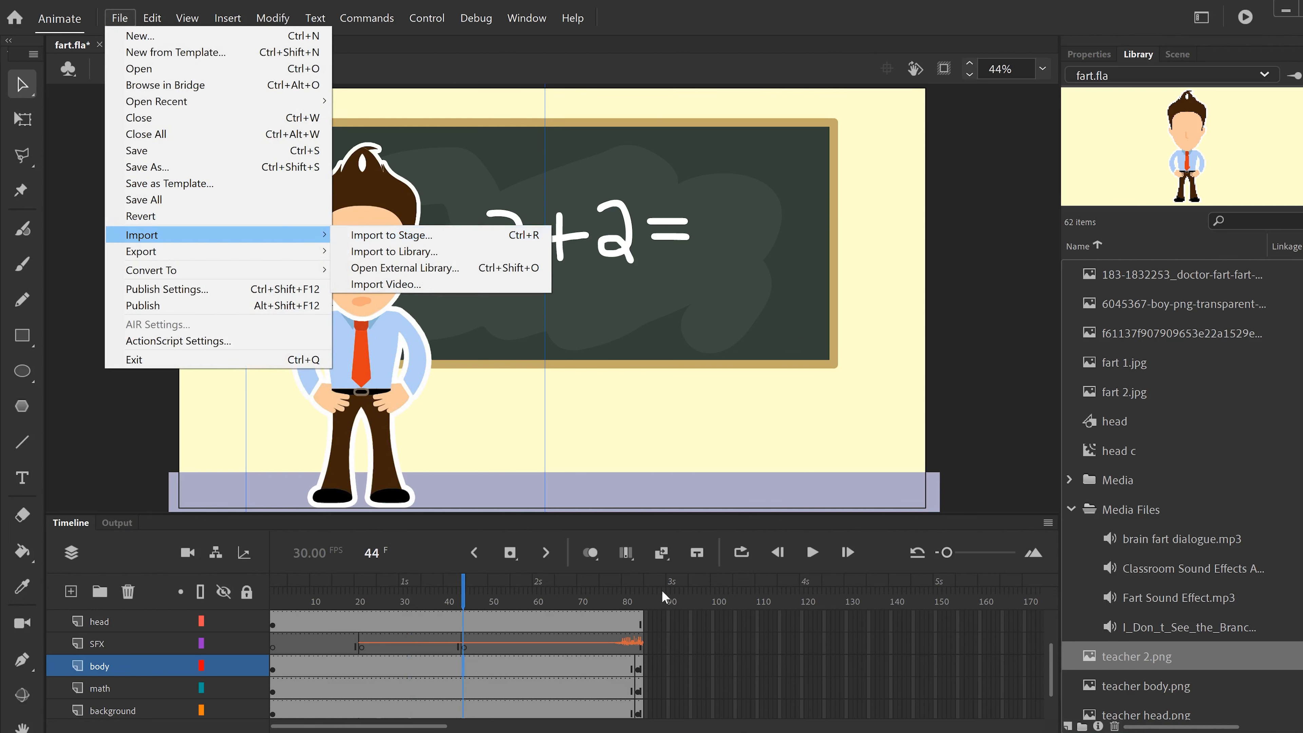
Add a new layer directly above the body layer and name it "SFX2".
{"action": "left_click", "coordinate": [463, 665]}
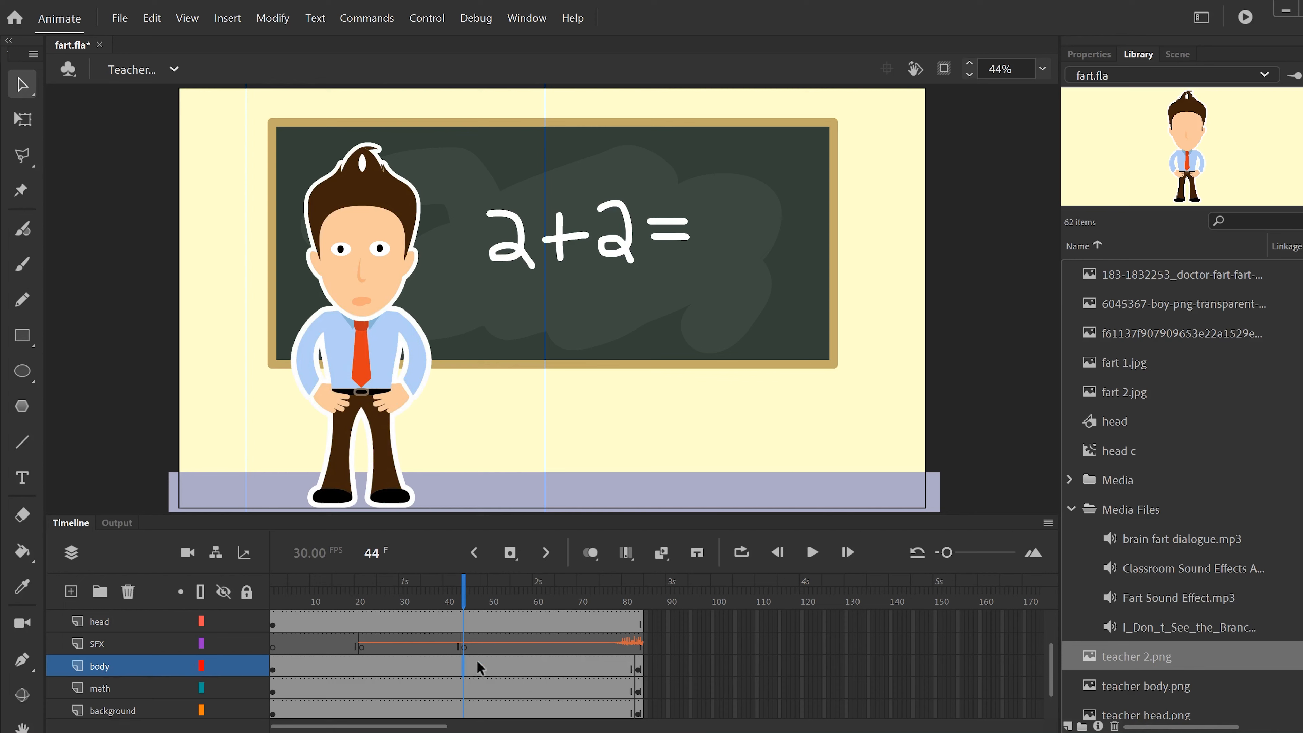
{"action": "left_click", "coordinate": [71, 595]}
{"action": "double_click", "coordinate": [101, 667]}
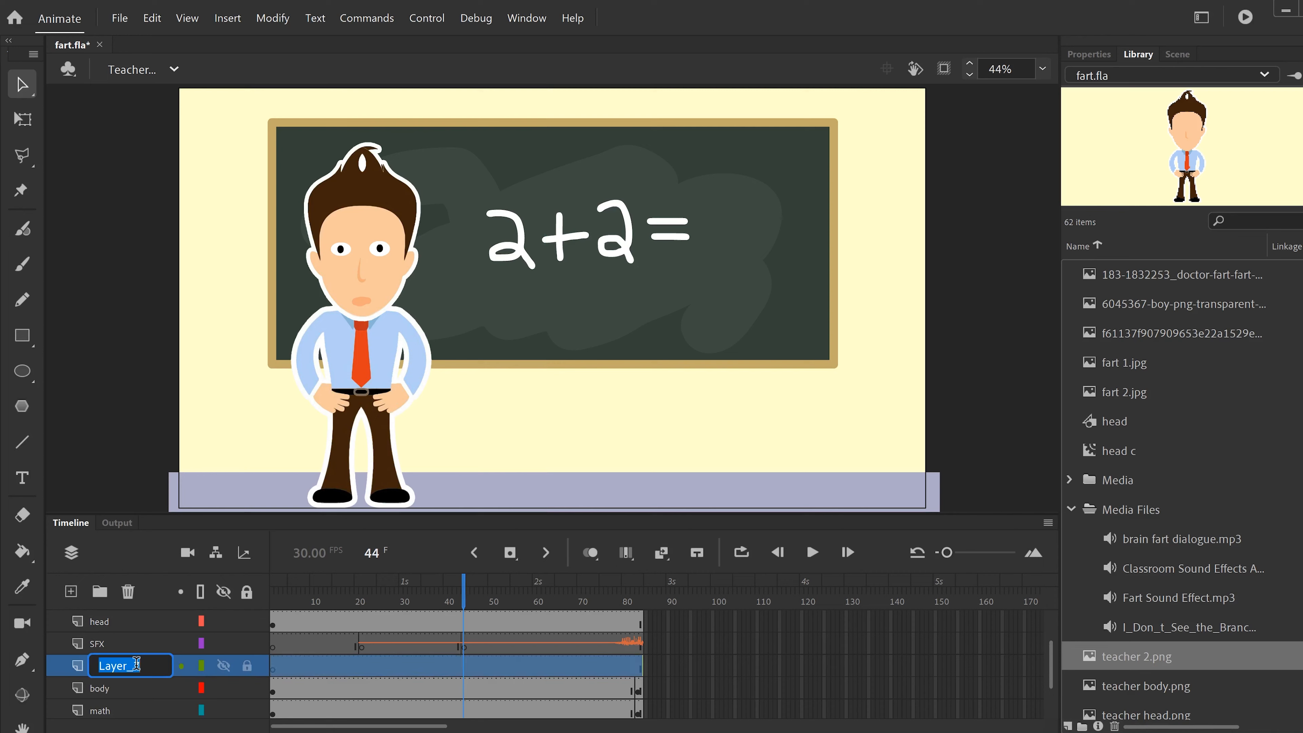
{"action": "type", "text": "SFX2"}
Insert a keyframe at frame 44 of the SFX2 layer and import the Fart Sound Effect file to the stage there.
{"action": "left_click", "coordinate": [460, 665]}
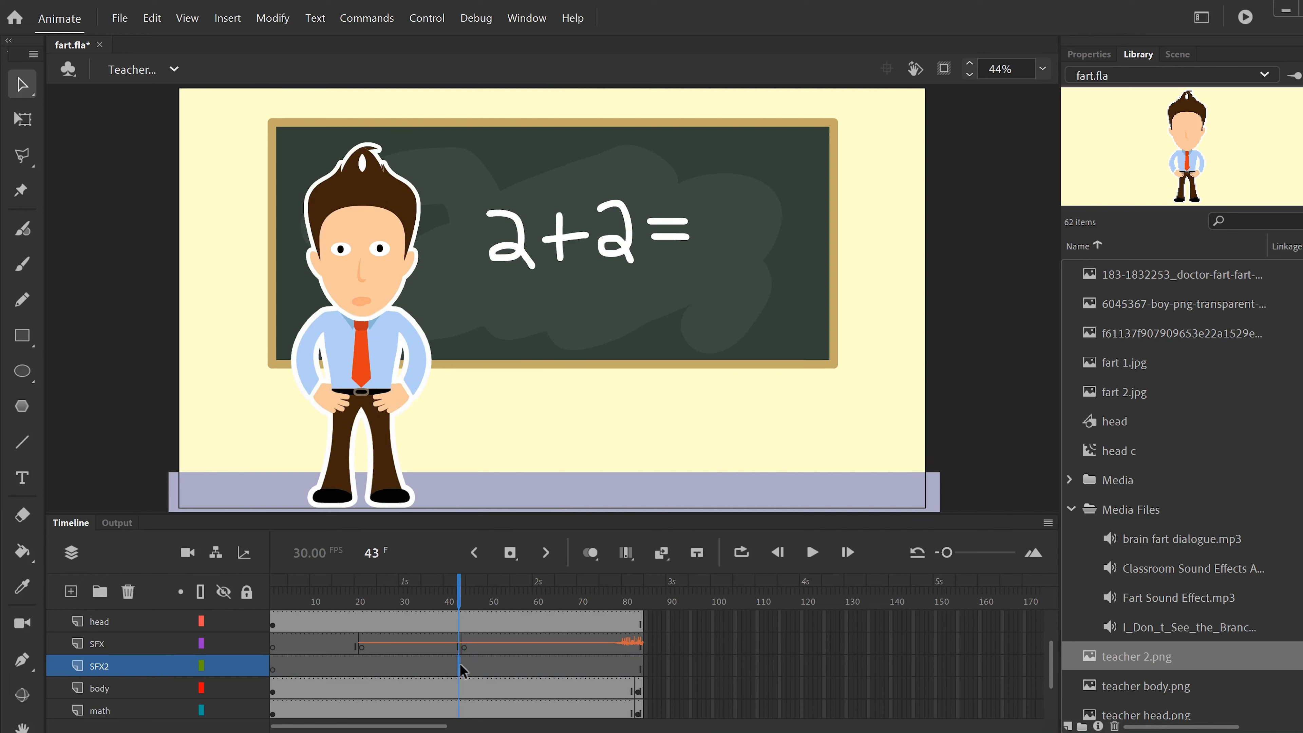
{"action": "left_click", "coordinate": [464, 665]}
{"action": "left_click", "coordinate": [511, 553]}
{"action": "left_click", "coordinate": [119, 19]}
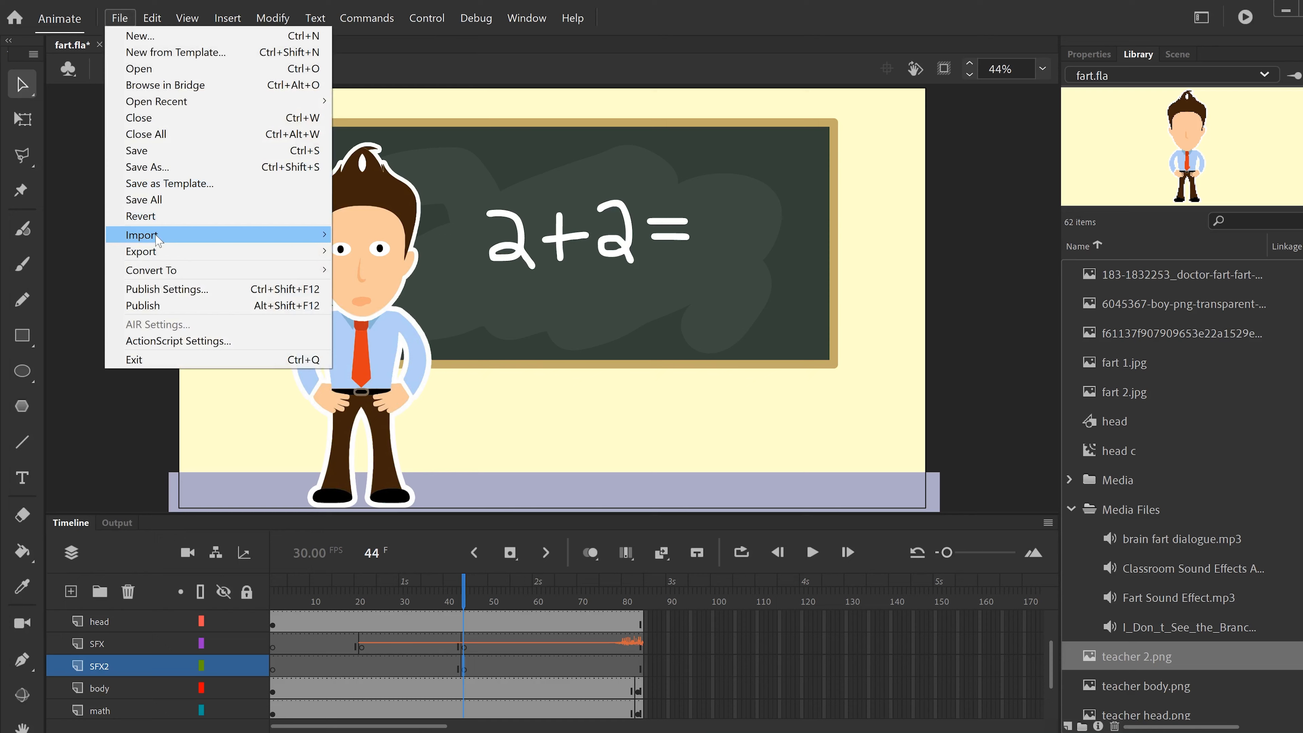
{"action": "mouse_move", "coordinate": [156, 236]}
{"action": "left_click", "coordinate": [375, 238]}
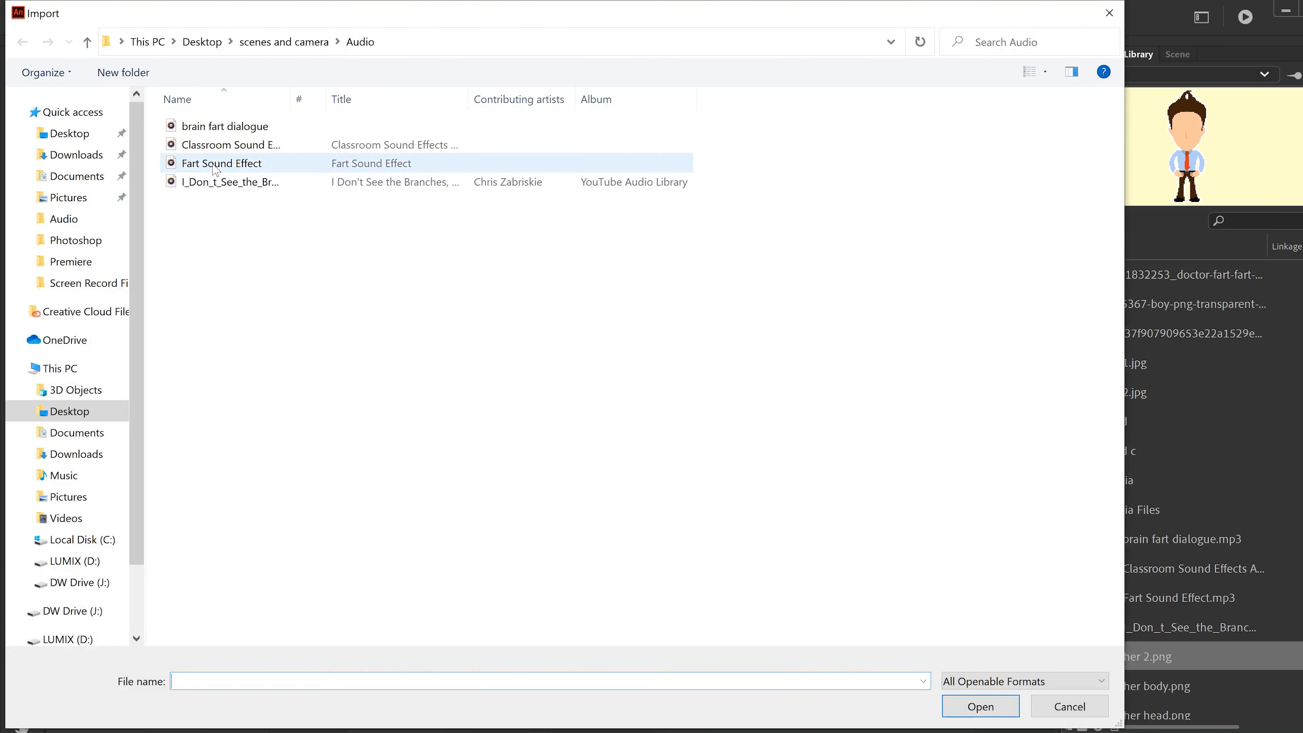
{"action": "double_click", "coordinate": [213, 165]}
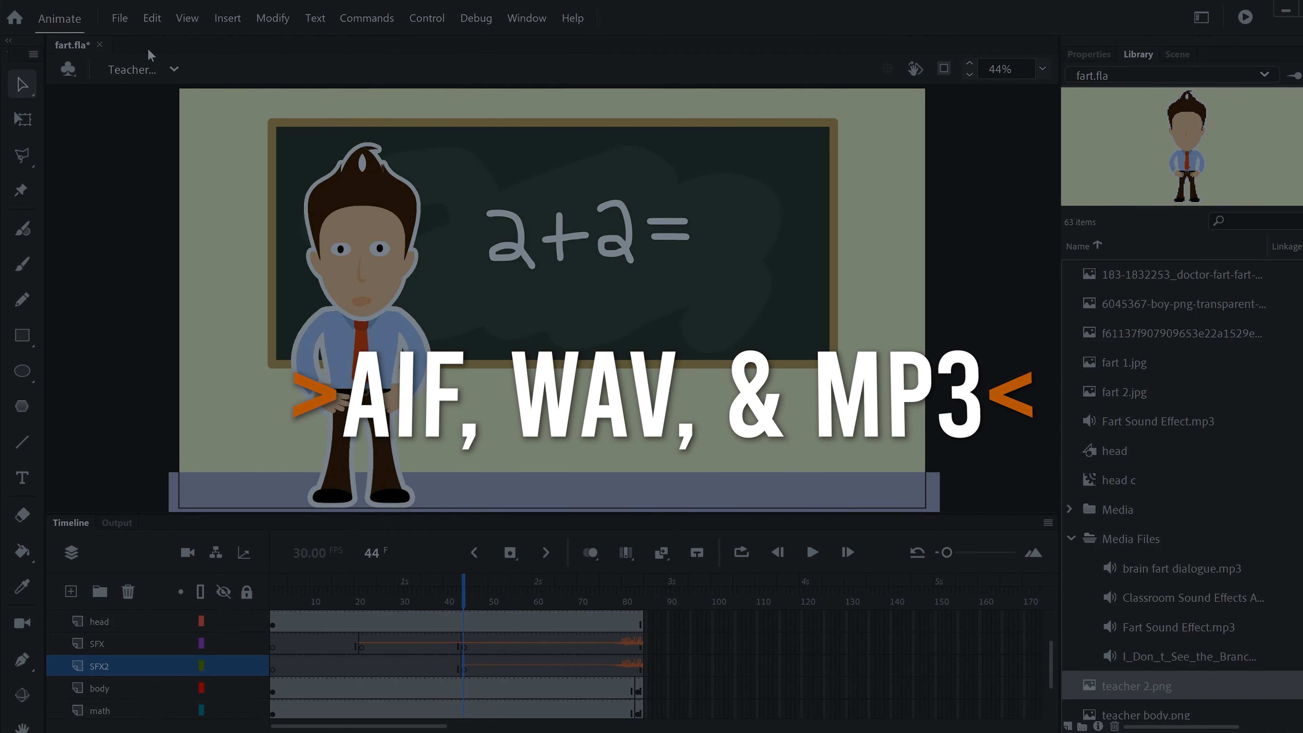
{"action": "left_click", "coordinate": [120, 18]}
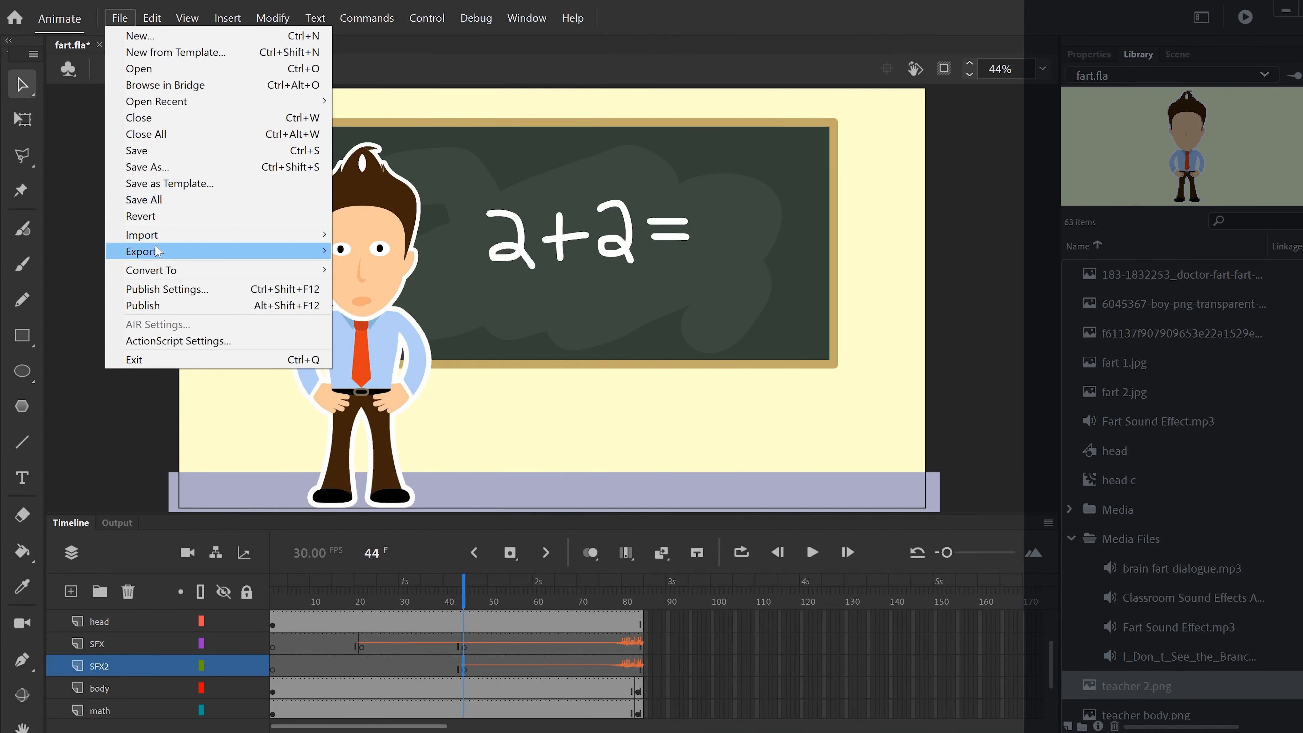
{"action": "mouse_move", "coordinate": [157, 240]}
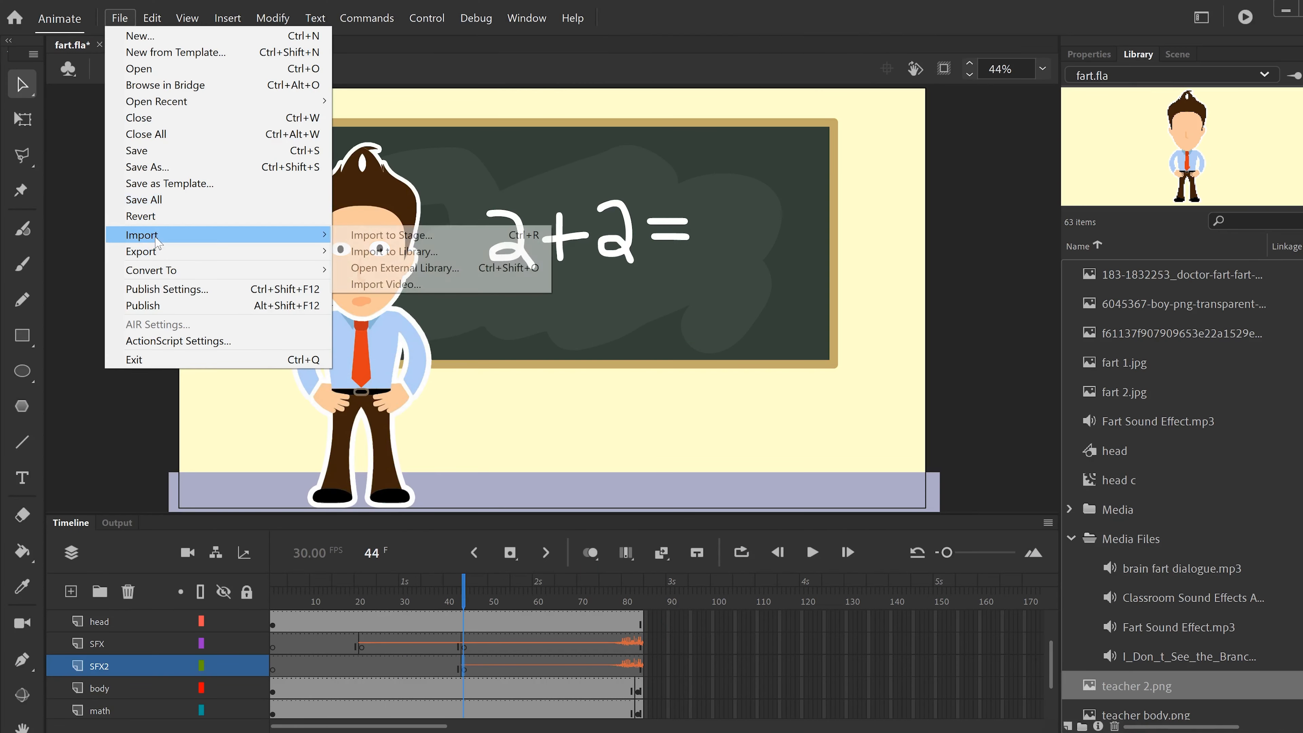
{"action": "left_click", "coordinate": [407, 252]}
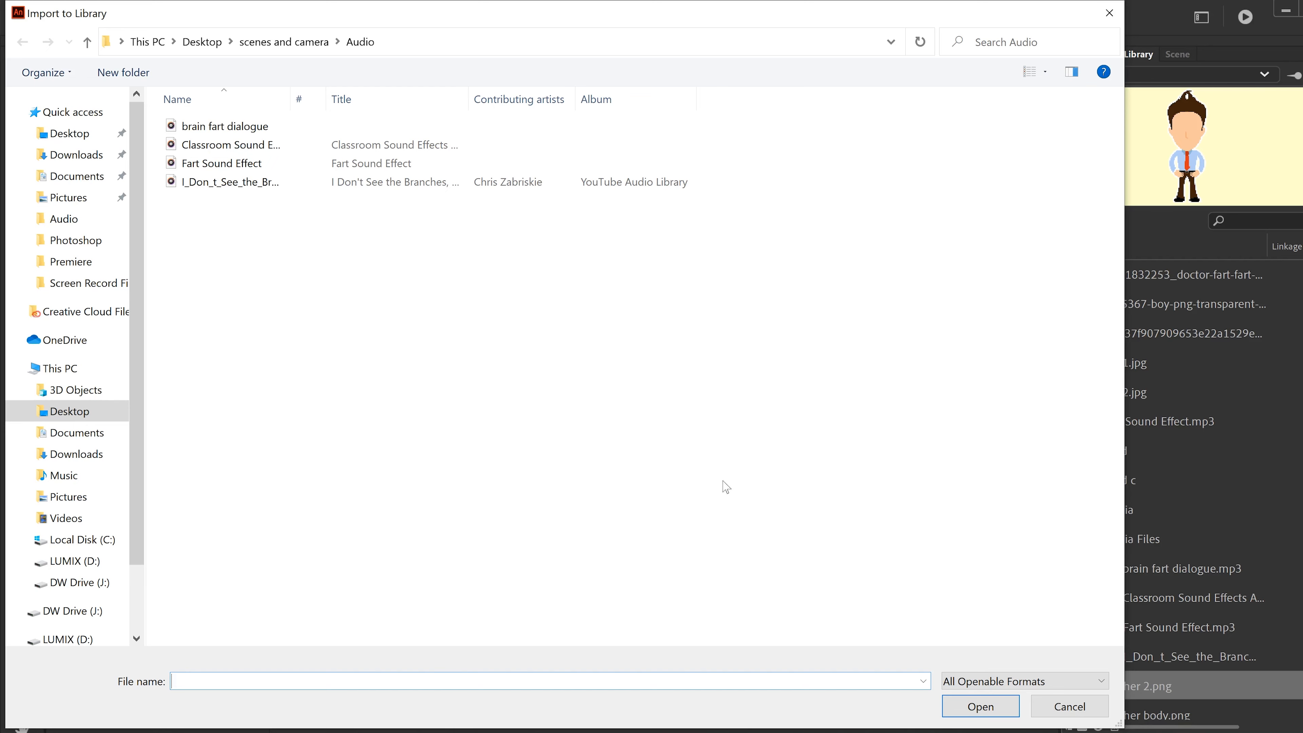
{"action": "left_click", "coordinate": [1065, 706]}
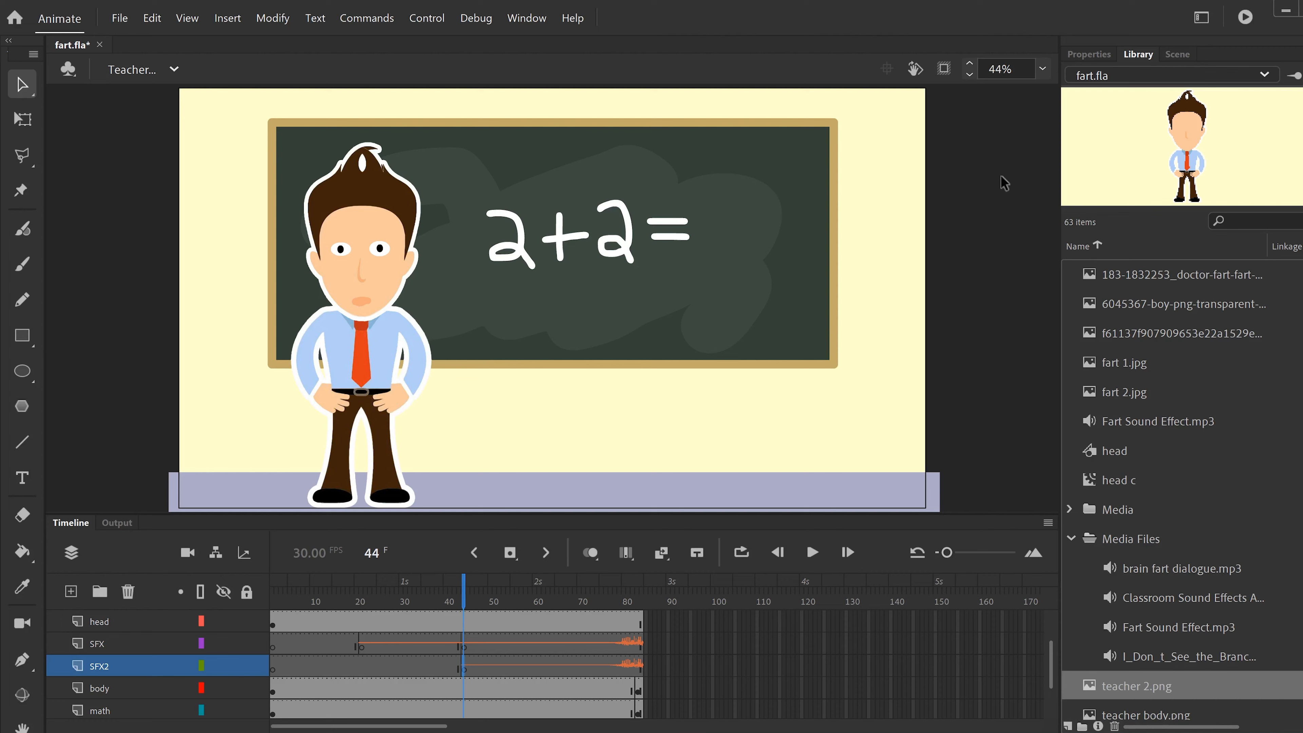
Open the Brain copy scene and scrub through its timeline to review the animation.
{"action": "left_click", "coordinate": [1177, 55]}
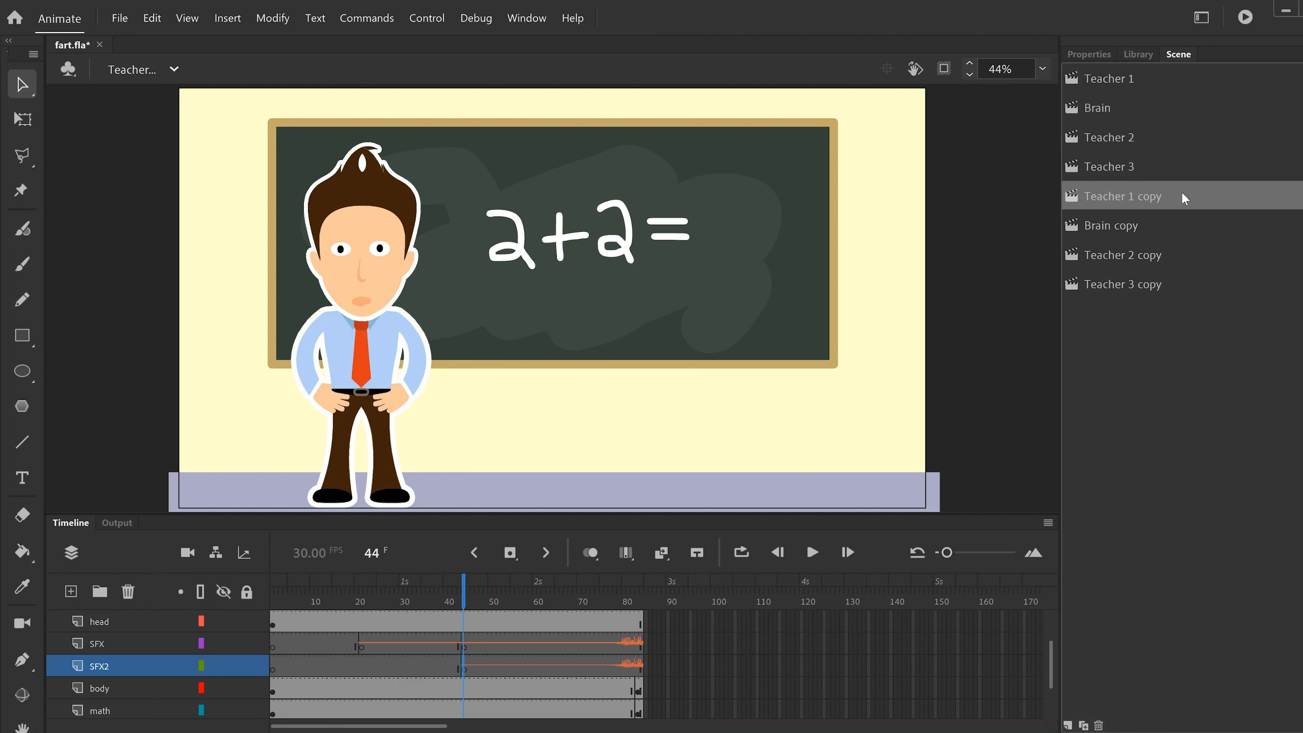
{"action": "left_click", "coordinate": [1104, 230]}
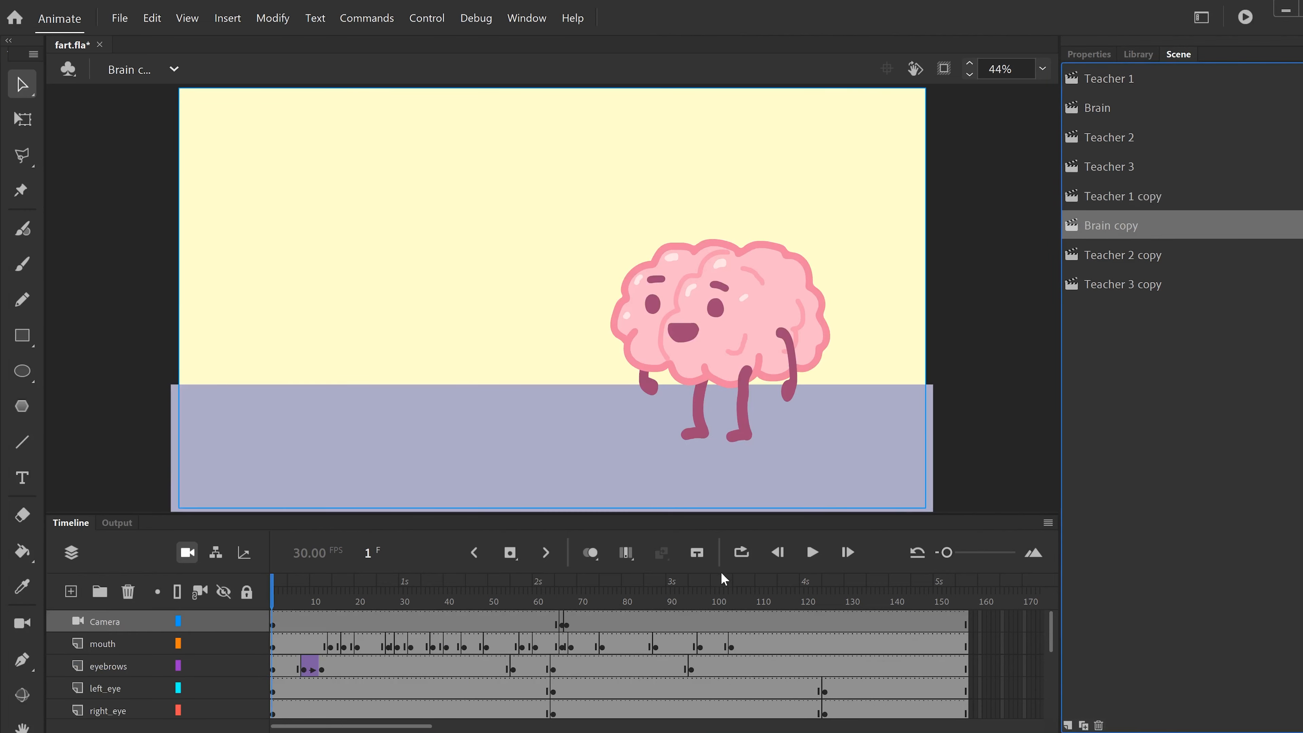
{"action": "left_click_drag", "start_coordinate": [313, 607], "coordinate": [750, 624]}
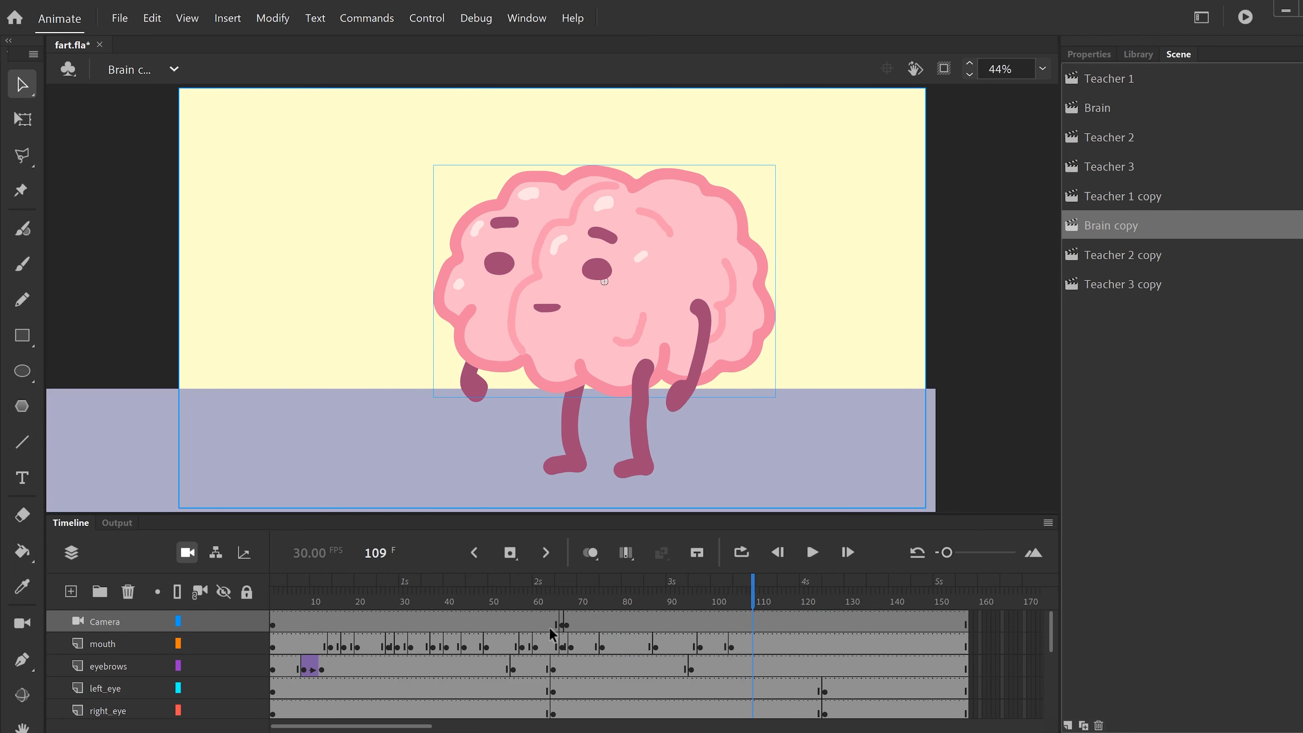
Add a new layer directly above the fart layer and name it "SFX".
{"action": "scroll", "coordinate": [110, 671], "scroll_direction": "down", "scroll_amount": 4}
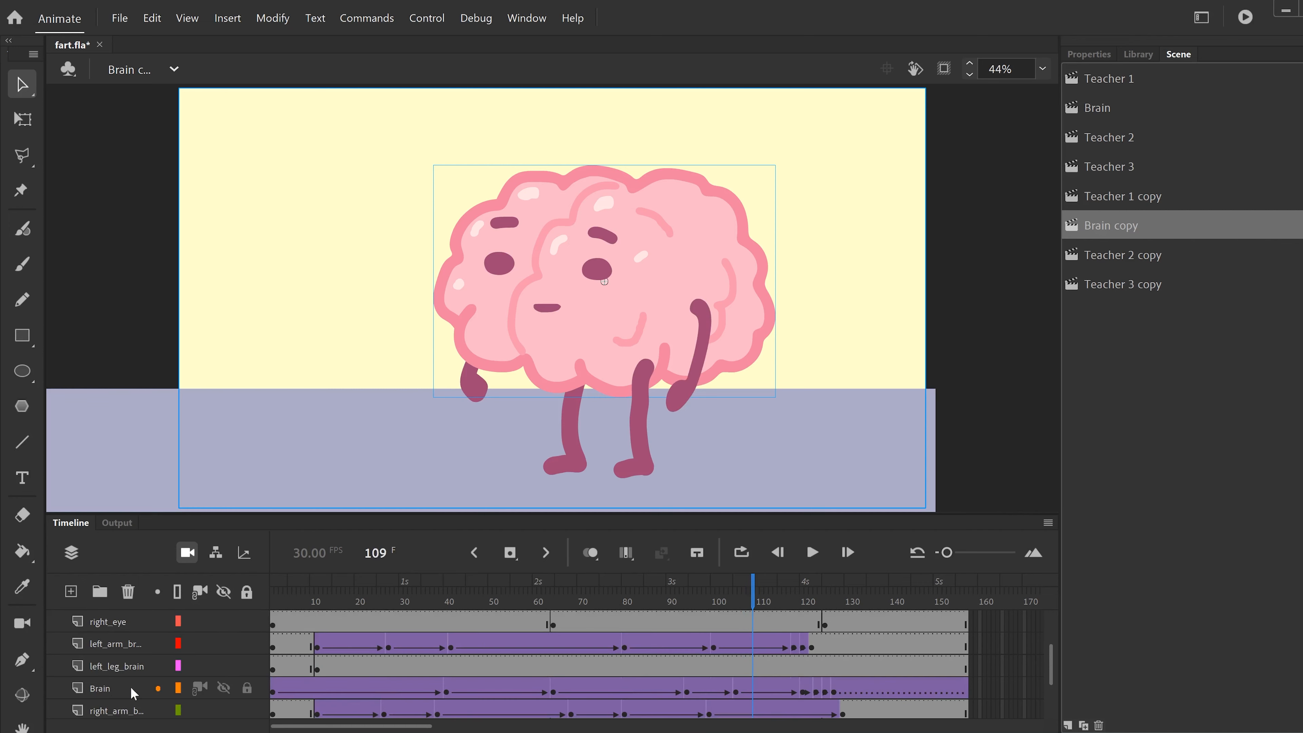
{"action": "scroll", "coordinate": [148, 699], "scroll_direction": "down", "scroll_amount": 2}
{"action": "left_click", "coordinate": [133, 711]}
{"action": "scroll", "coordinate": [128, 708], "scroll_direction": "down", "scroll_amount": 2}
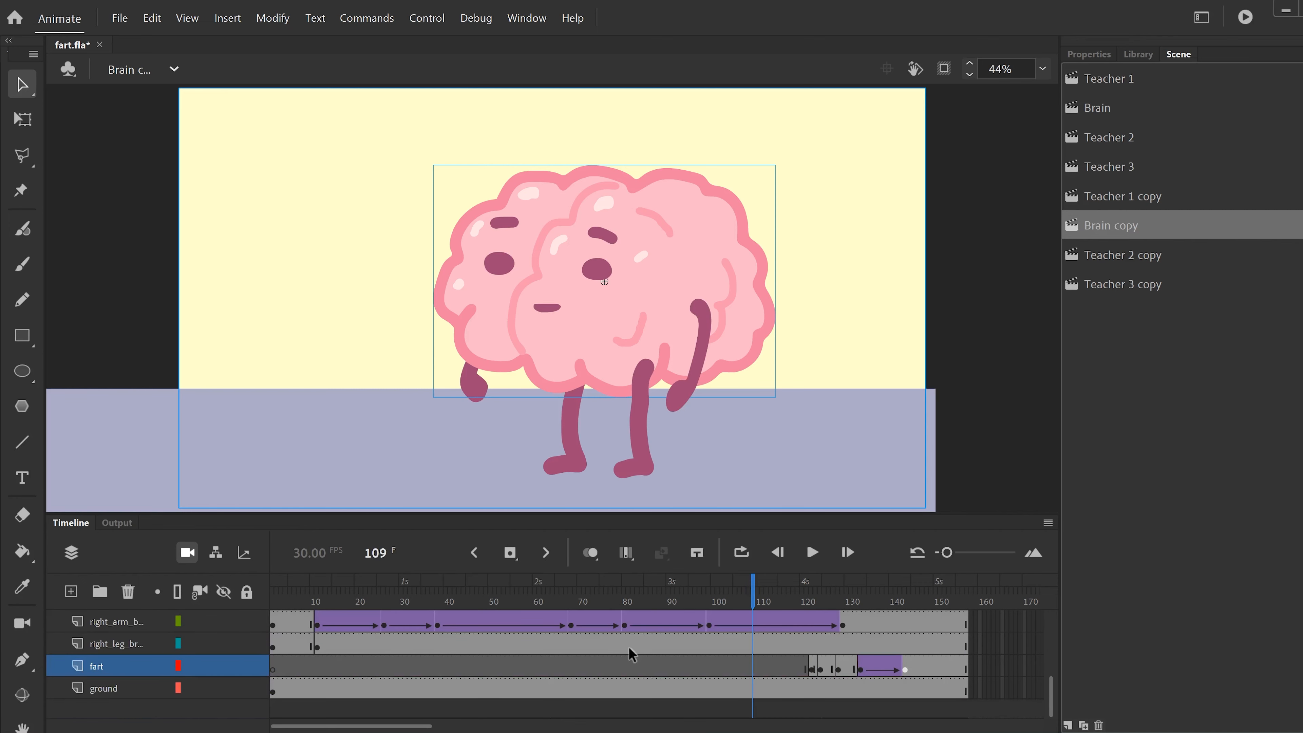
{"action": "left_click", "coordinate": [70, 596]}
{"action": "double_click", "coordinate": [109, 671]}
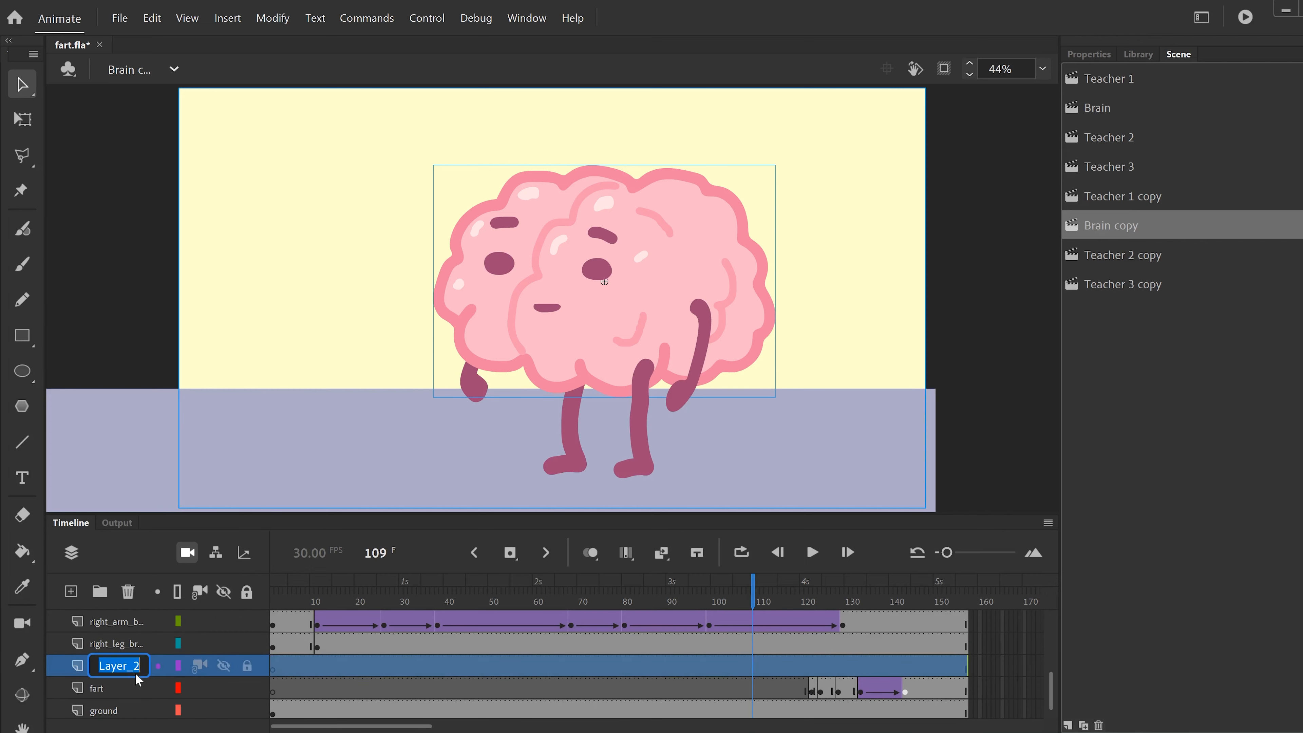
{"action": "type", "text": "SFX"}
Insert a keyframe at frame 119 of the SFX layer and place Fart Sound Effect.mp3 from the library on the stage.
{"action": "left_click", "coordinate": [647, 666]}
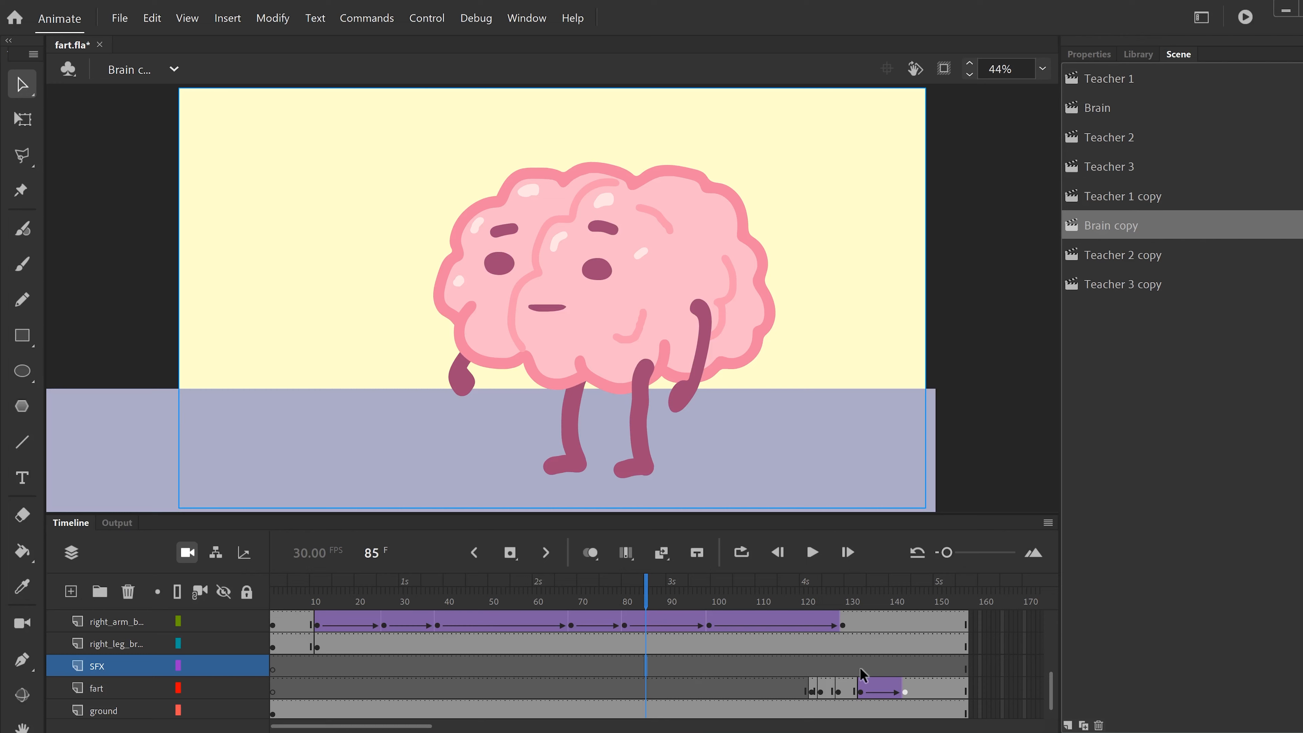
{"action": "left_click_drag", "start_coordinate": [844, 605], "coordinate": [807, 602]}
{"action": "left_click", "coordinate": [798, 667]}
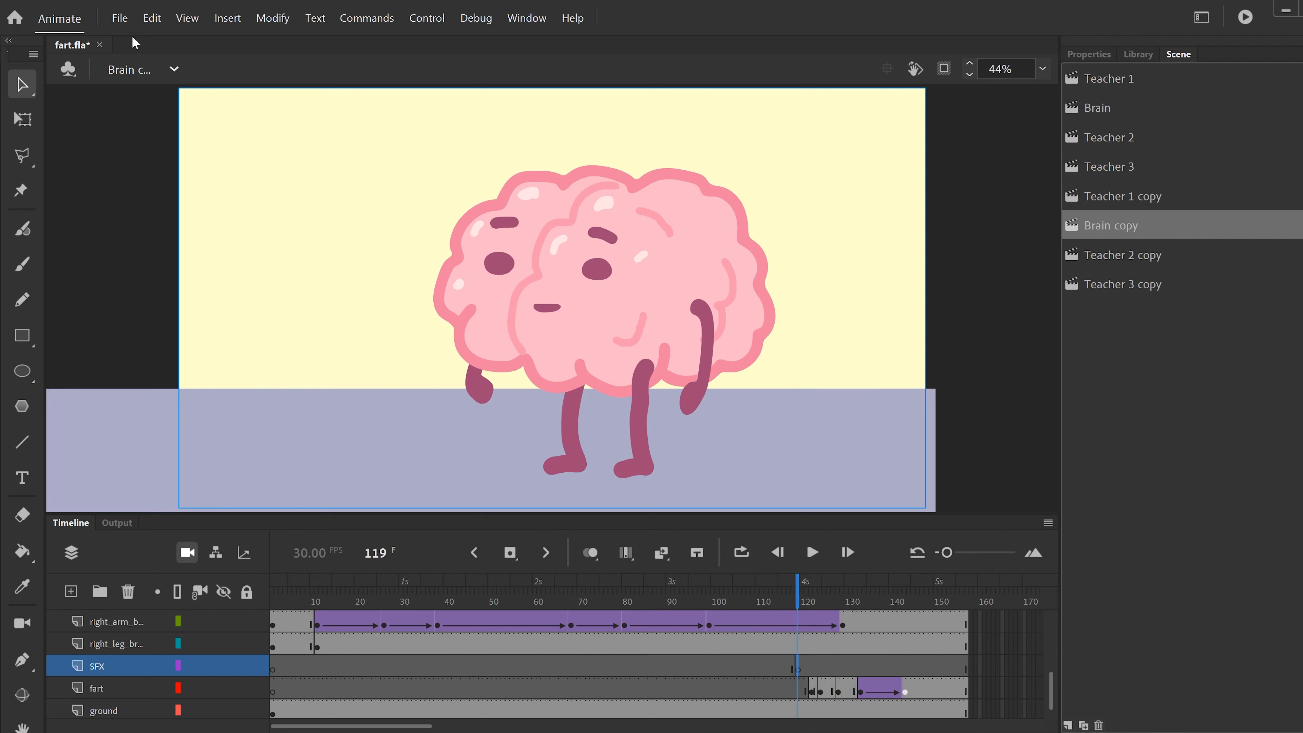
{"action": "left_click", "coordinate": [1140, 54]}
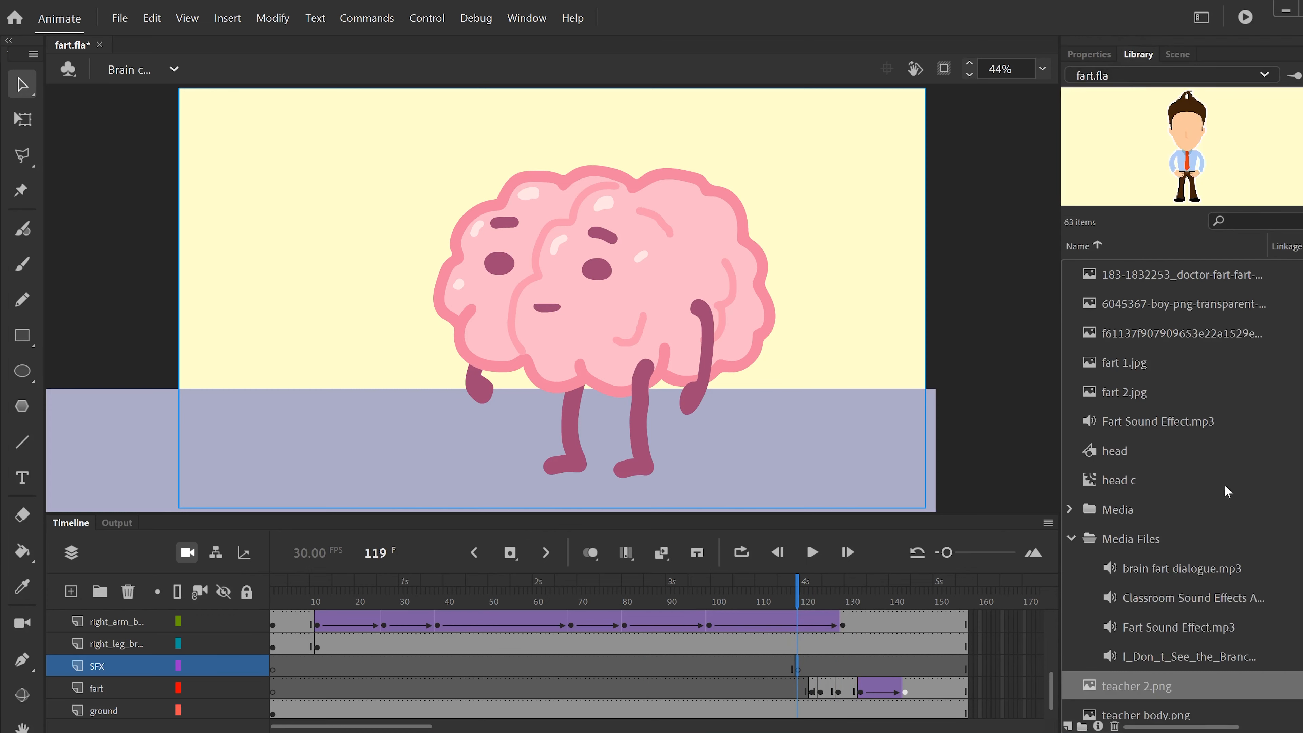
{"action": "left_click", "coordinate": [1090, 418]}
{"action": "left_click_drag", "start_coordinate": [1089, 416], "coordinate": [625, 333]}
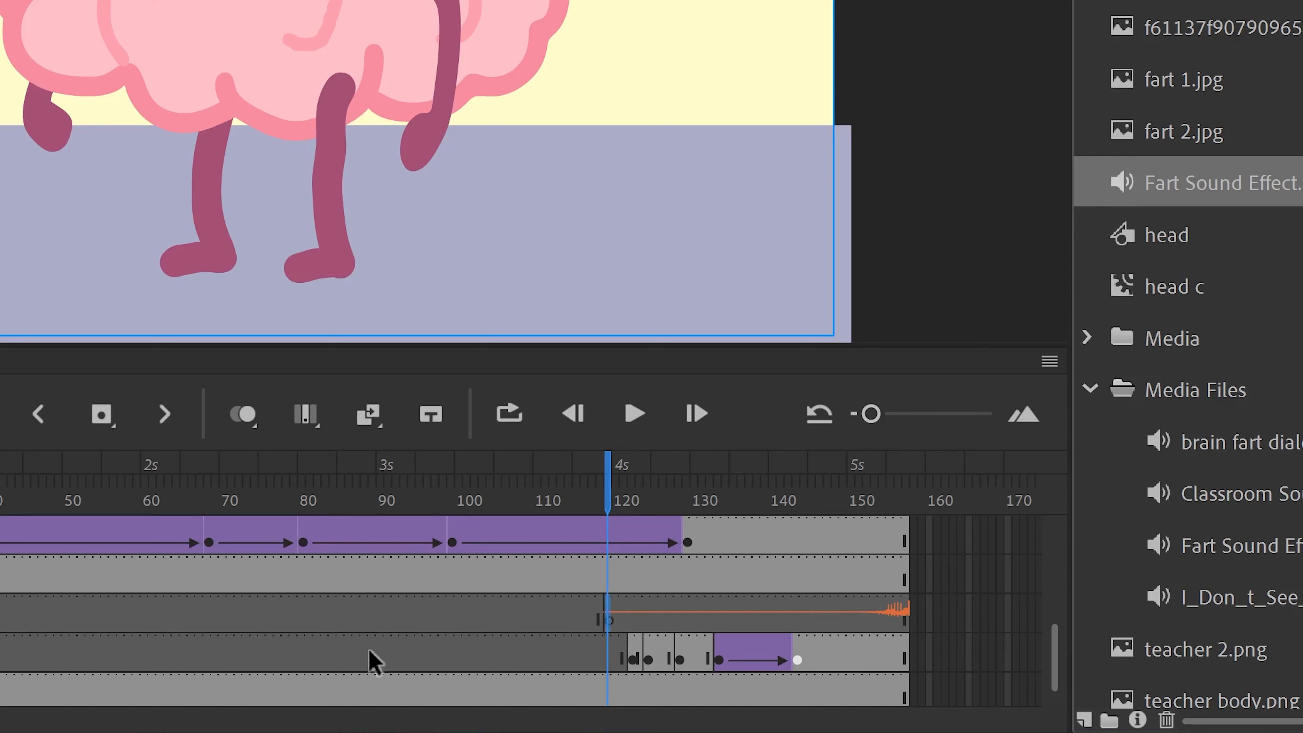
Move the sound's starting keyframe on the SFX layer to frame 87, aligning the waveform's loud part with the fart layer's drawings.
{"action": "left_click_drag", "start_coordinate": [868, 415], "coordinate": [919, 414]}
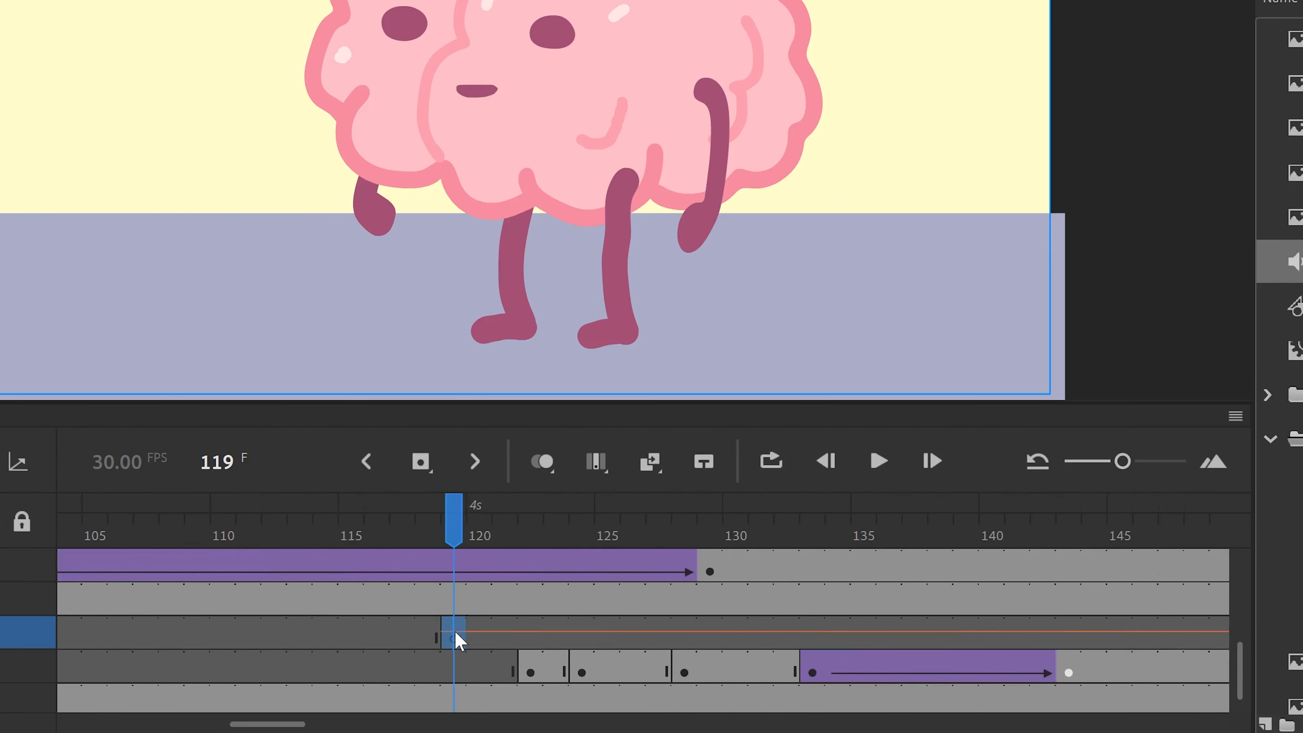
{"action": "left_click", "coordinate": [412, 634]}
{"action": "left_click", "coordinate": [453, 636]}
{"action": "left_click_drag", "start_coordinate": [453, 636], "coordinate": [436, 613]}
{"action": "left_click", "coordinate": [498, 633]}
{"action": "left_click", "coordinate": [453, 638]}
{"action": "left_click_drag", "start_coordinate": [454, 635], "coordinate": [381, 646]}
{"action": "left_click", "coordinate": [379, 642]}
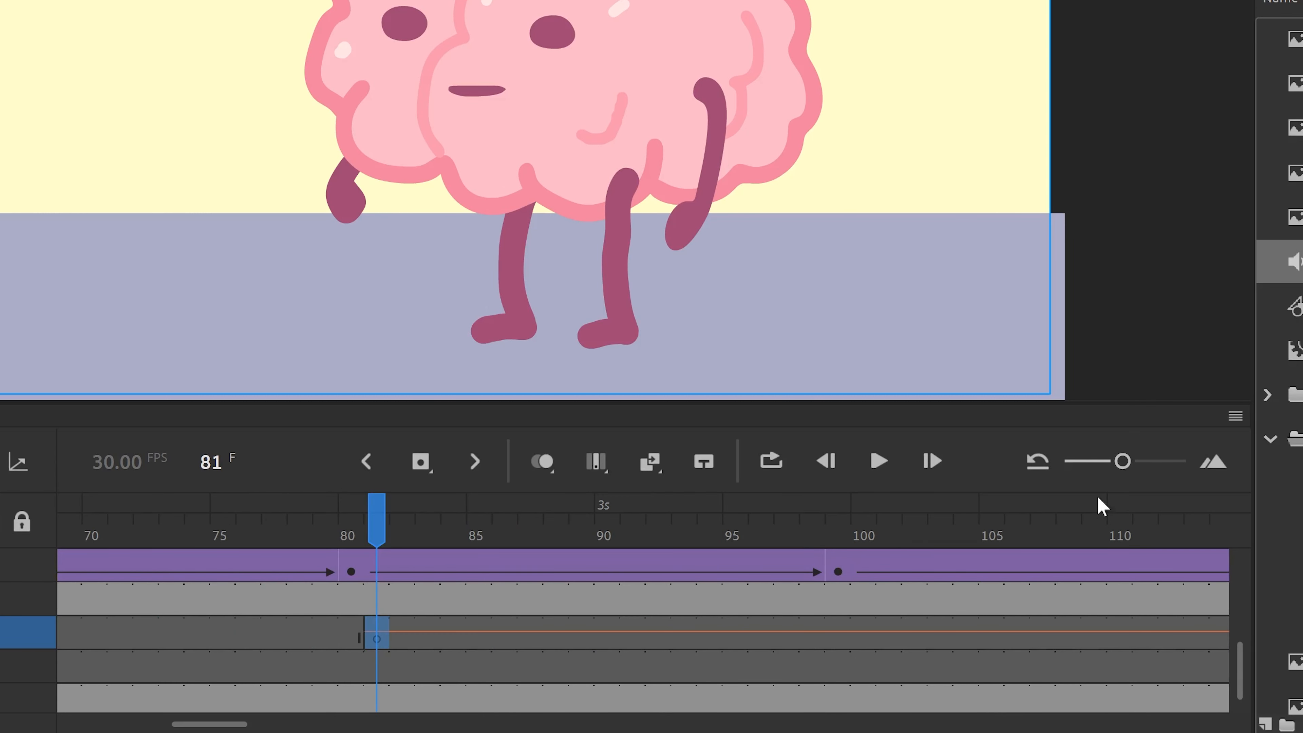
{"action": "left_click_drag", "start_coordinate": [1124, 462], "coordinate": [1099, 461]}
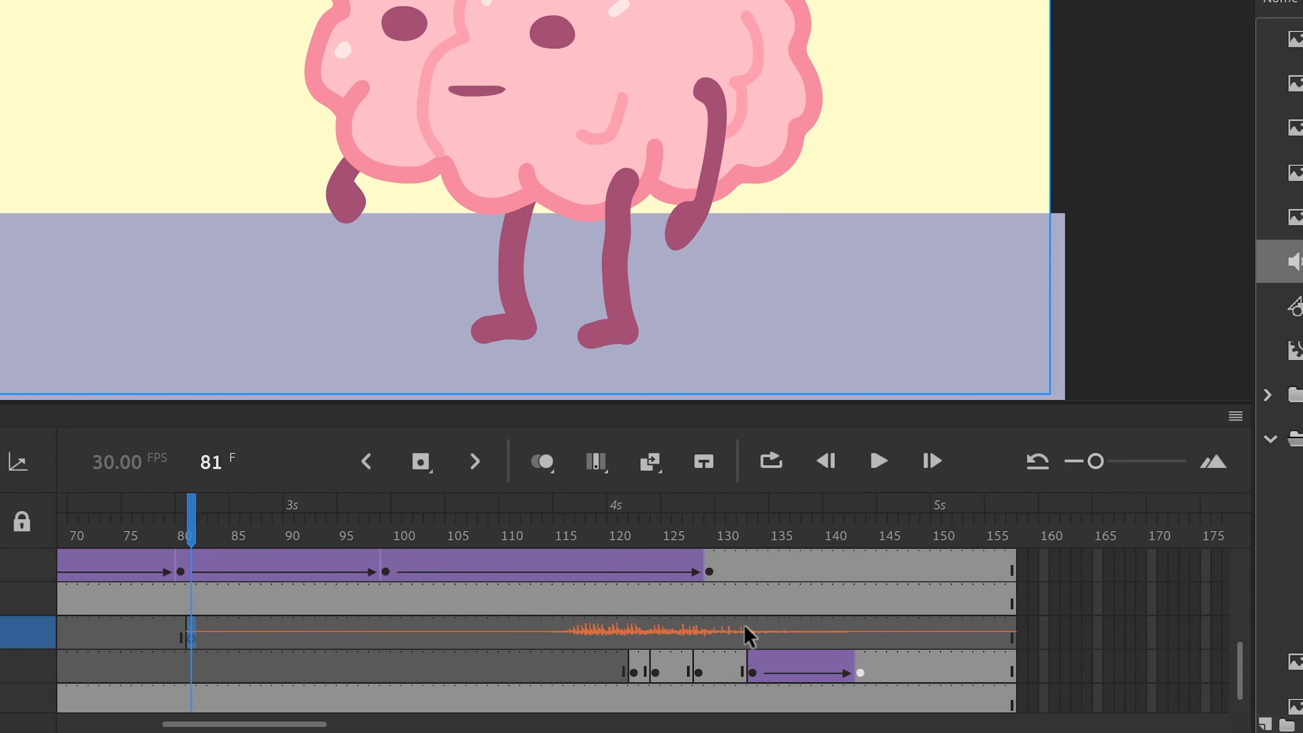
{"action": "left_click_drag", "start_coordinate": [191, 641], "coordinate": [256, 637]}
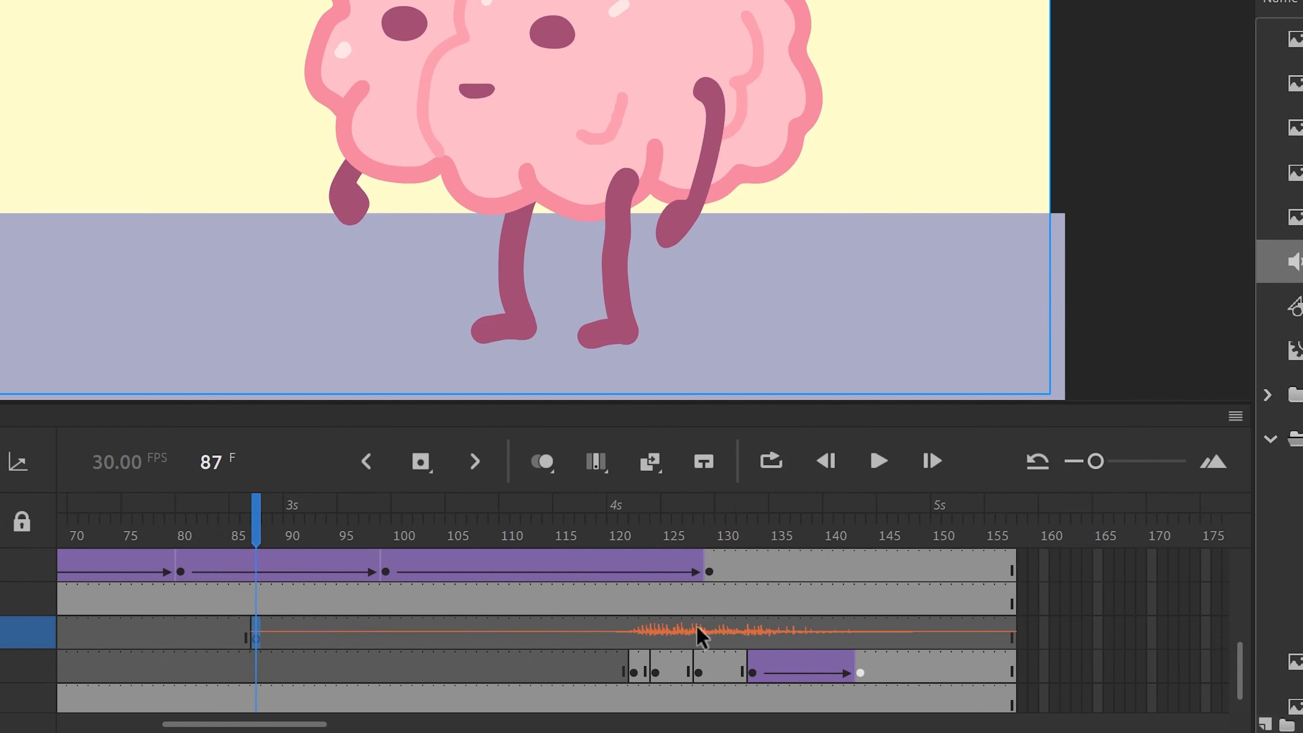
Play and scrub the brain scene around the fart animation to check the sound's timing and playback.
{"action": "left_click", "coordinate": [443, 538]}
{"action": "left_click", "coordinate": [879, 461]}
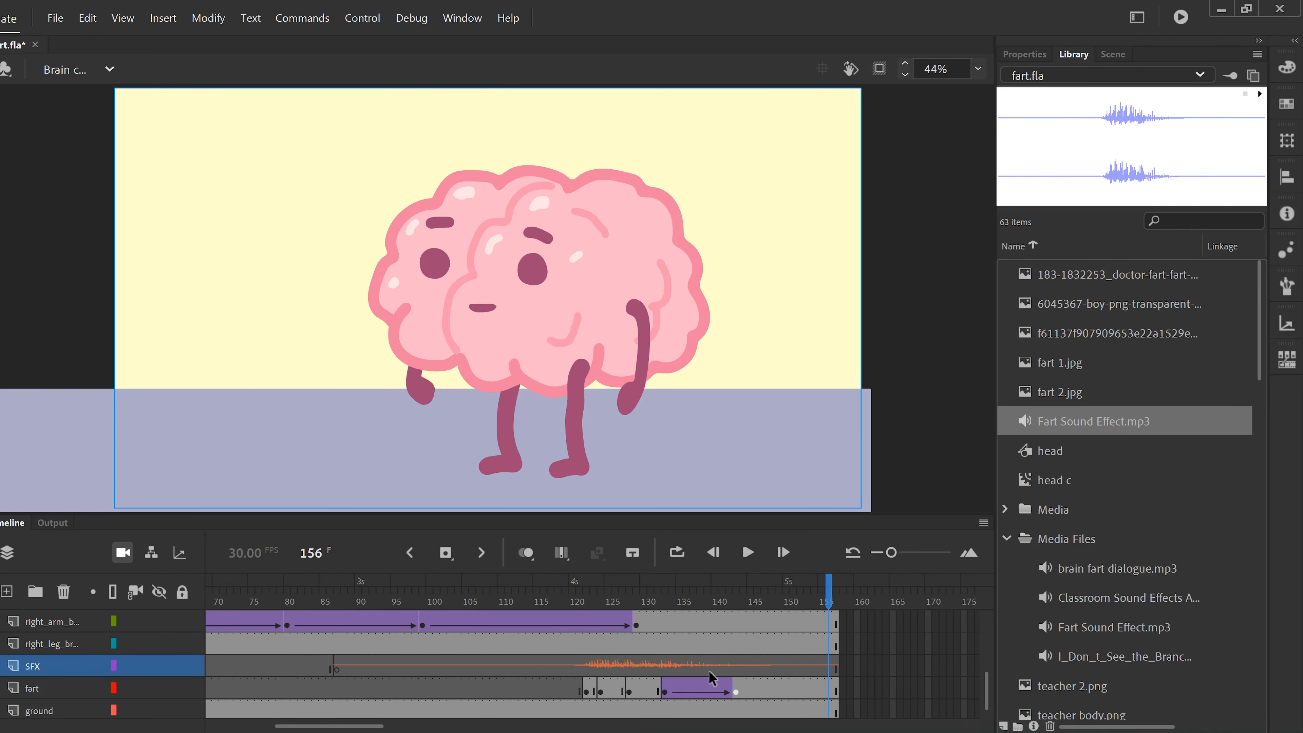
{"action": "left_click_drag", "start_coordinate": [515, 603], "coordinate": [444, 603]}
{"action": "left_click", "coordinate": [747, 553]}
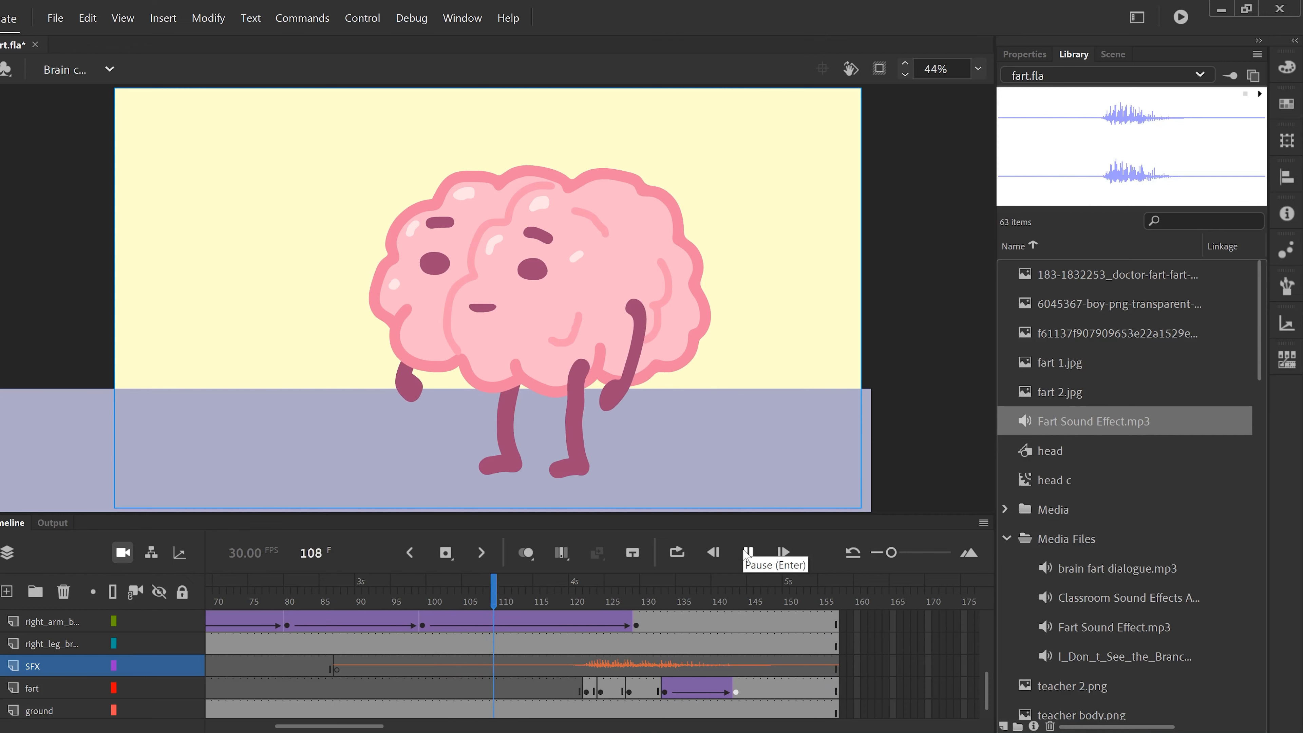
{"action": "left_click", "coordinate": [747, 553]}
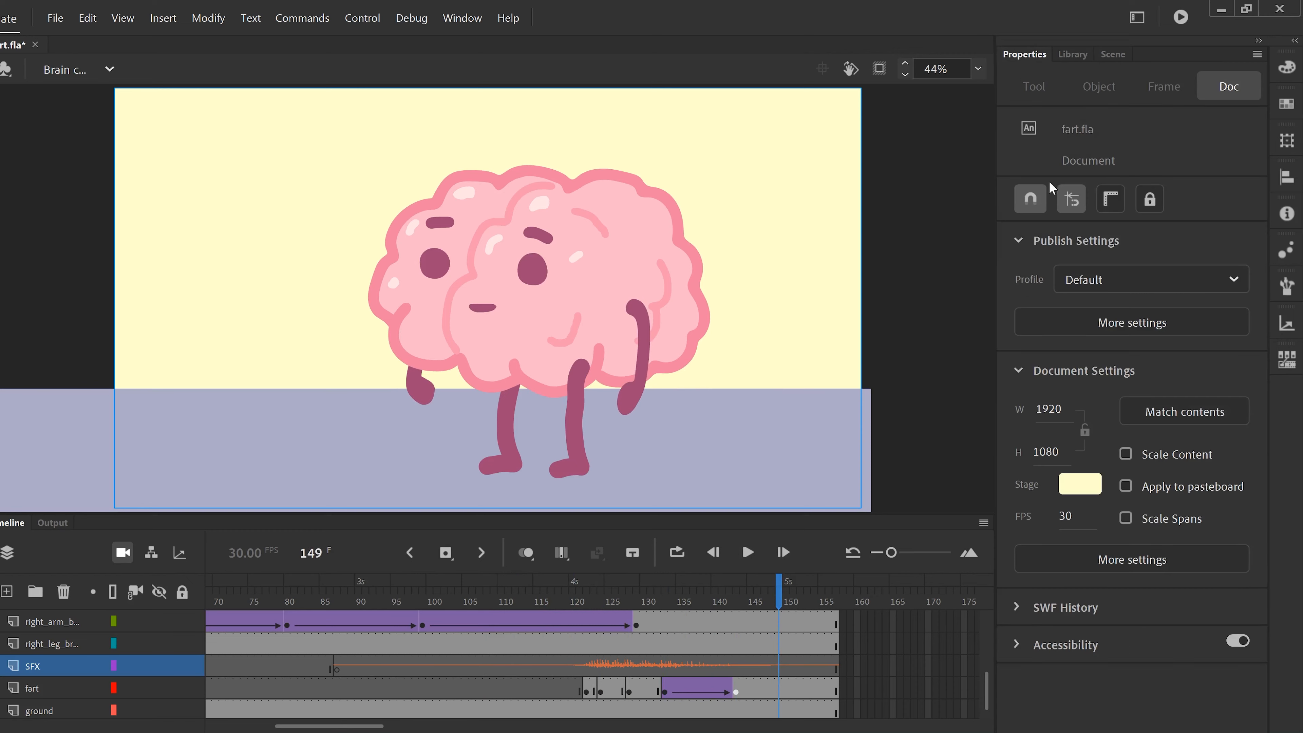
{"action": "left_click", "coordinate": [567, 667]}
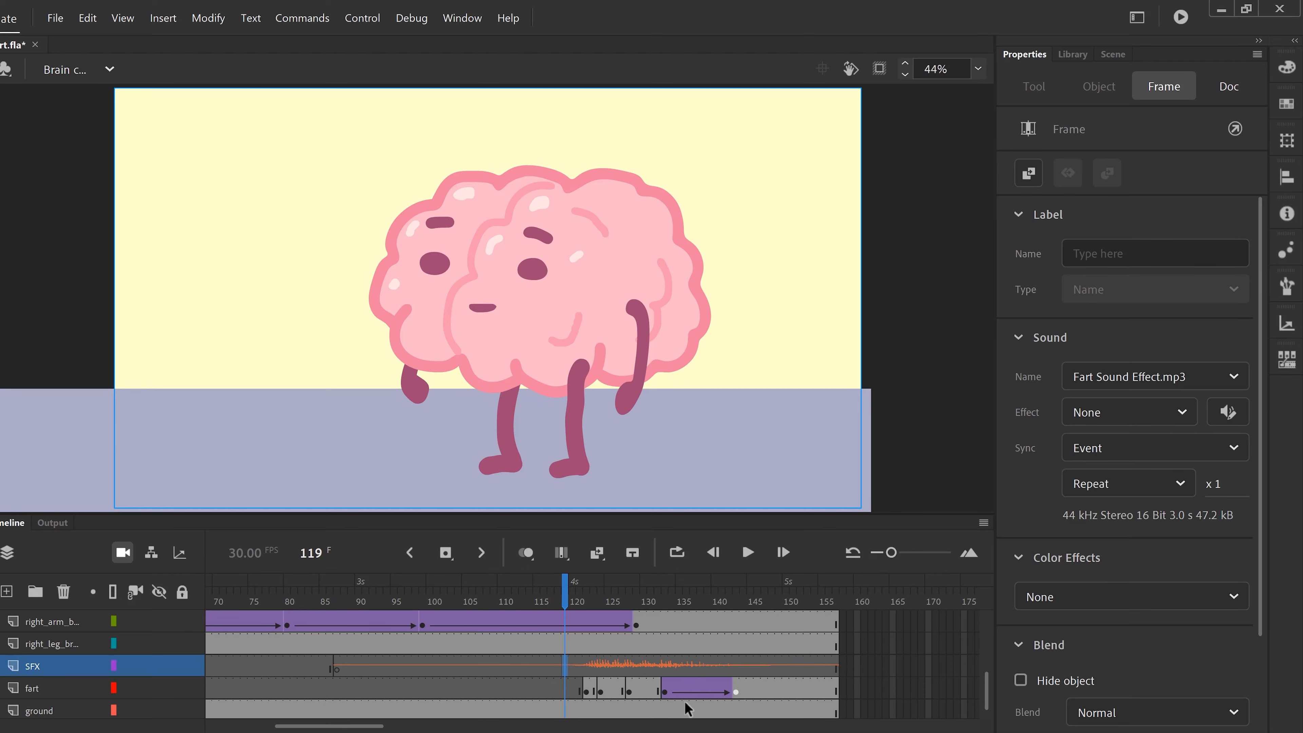
{"action": "left_click", "coordinate": [529, 605]}
{"action": "mouse_move", "coordinate": [546, 607]}
{"action": "left_mouse_down"}
{"action": "mouse_move", "coordinate": [686, 616]}
{"action": "mouse_move", "coordinate": [574, 621]}
{"action": "mouse_move", "coordinate": [662, 624]}
{"action": "mouse_move", "coordinate": [530, 642]}
{"action": "mouse_move", "coordinate": [667, 635]}
{"action": "mouse_move", "coordinate": [561, 627]}
{"action": "left_mouse_up"}
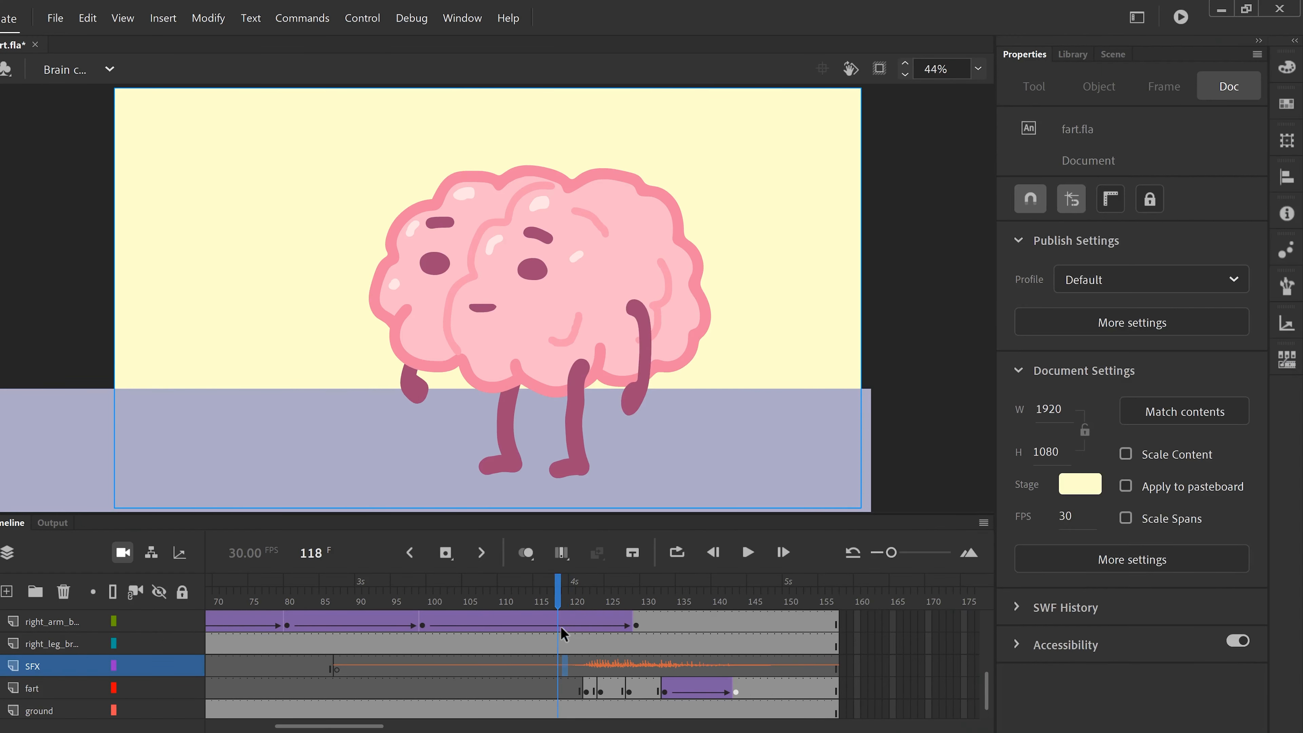
Set the sync of the sound on the SFX layer to Stream, then scrub and play the timeline to check it.
{"action": "left_click", "coordinate": [621, 665]}
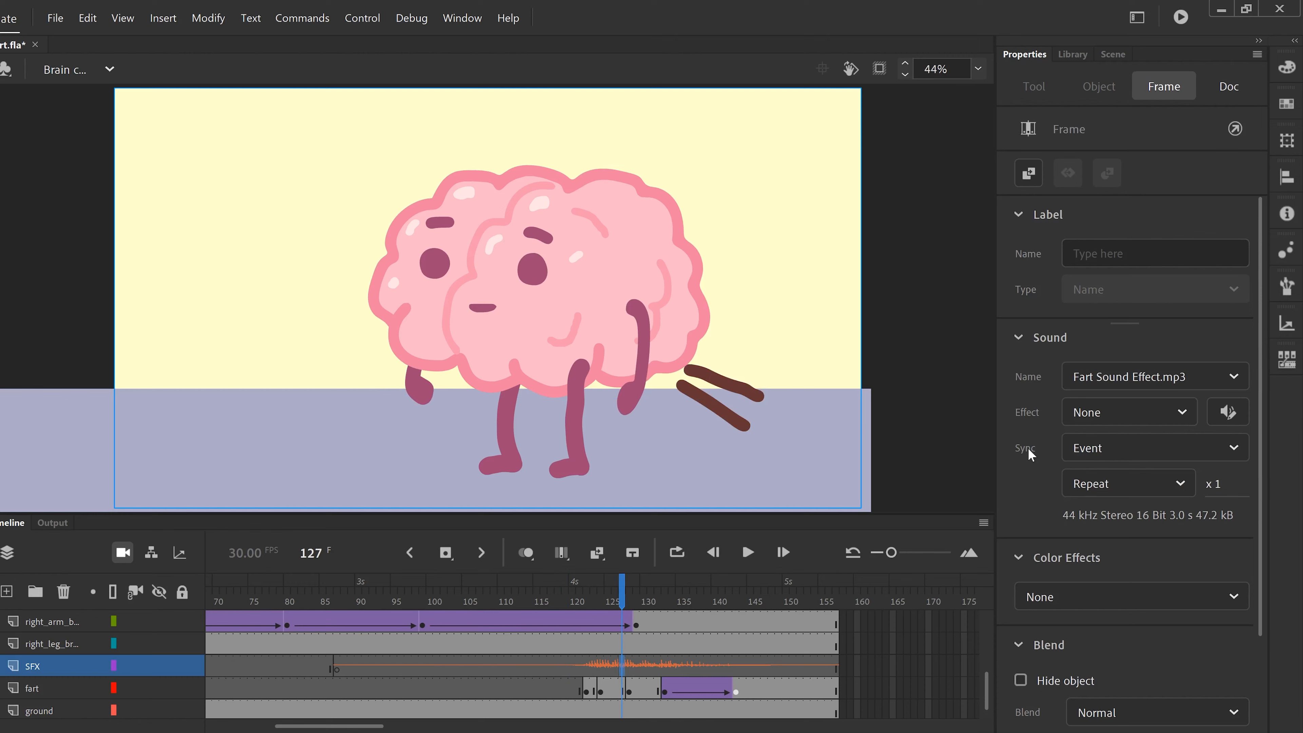
{"action": "left_click", "coordinate": [1235, 453]}
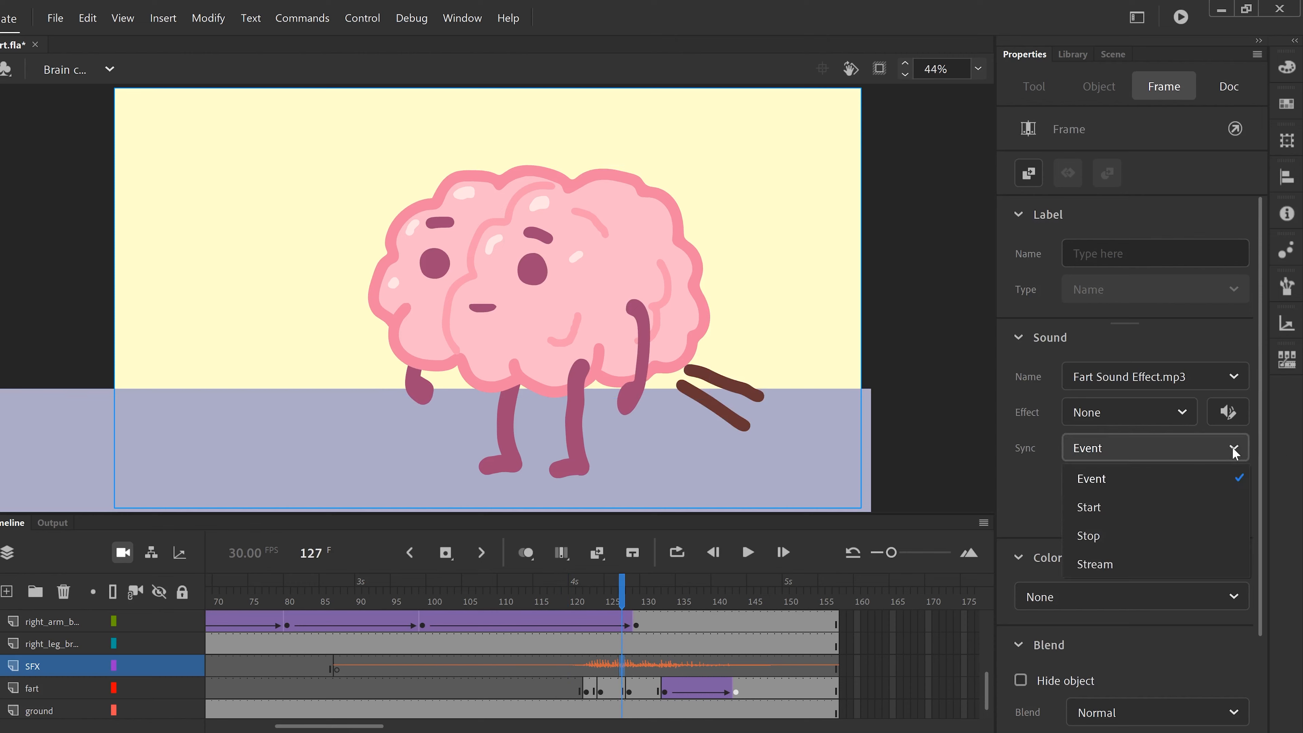
{"action": "left_click", "coordinate": [1097, 567]}
{"action": "left_click_drag", "start_coordinate": [612, 609], "coordinate": [460, 608]}
{"action": "left_click", "coordinate": [748, 552]}
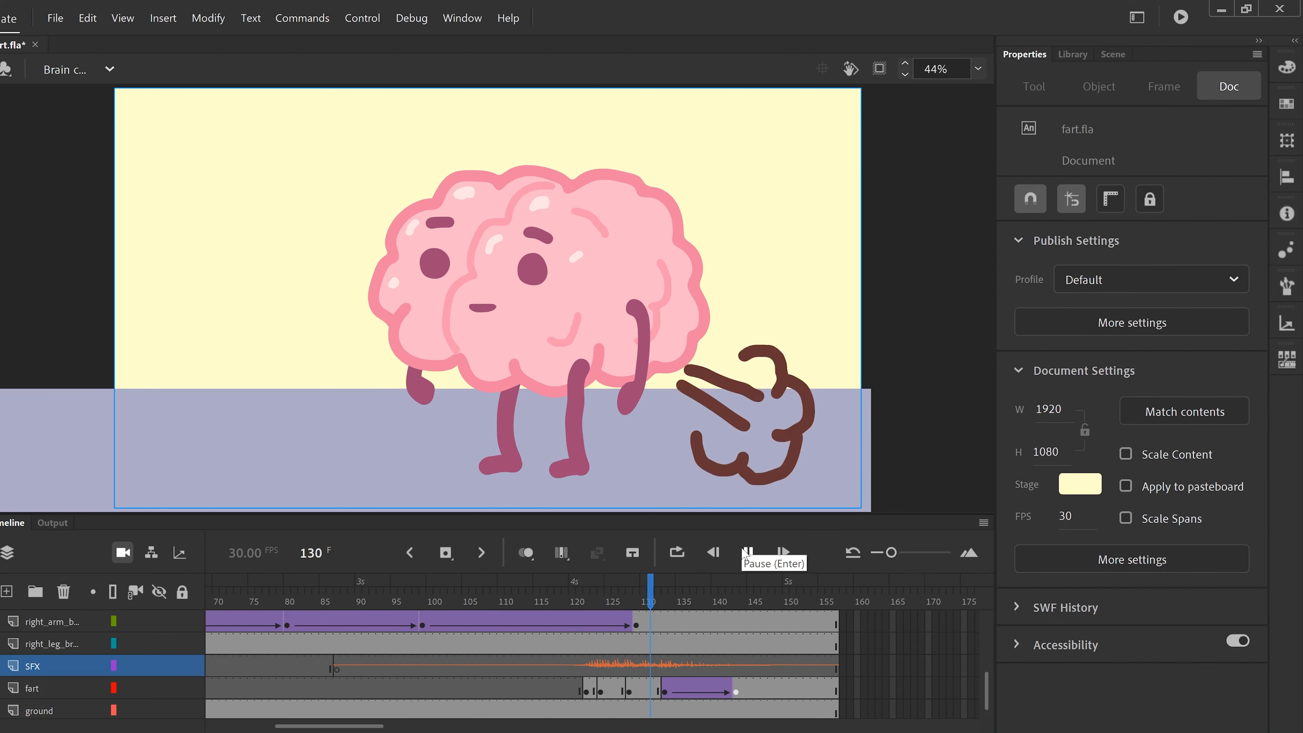
{"action": "left_click", "coordinate": [747, 553]}
Split the audio on the SFX layer at frame 121, just before the waveform's loud part begins.
{"action": "mouse_move", "coordinate": [563, 604]}
{"action": "left_mouse_down"}
{"action": "mouse_move", "coordinate": [595, 606]}
{"action": "mouse_move", "coordinate": [580, 605]}
{"action": "left_mouse_up"}
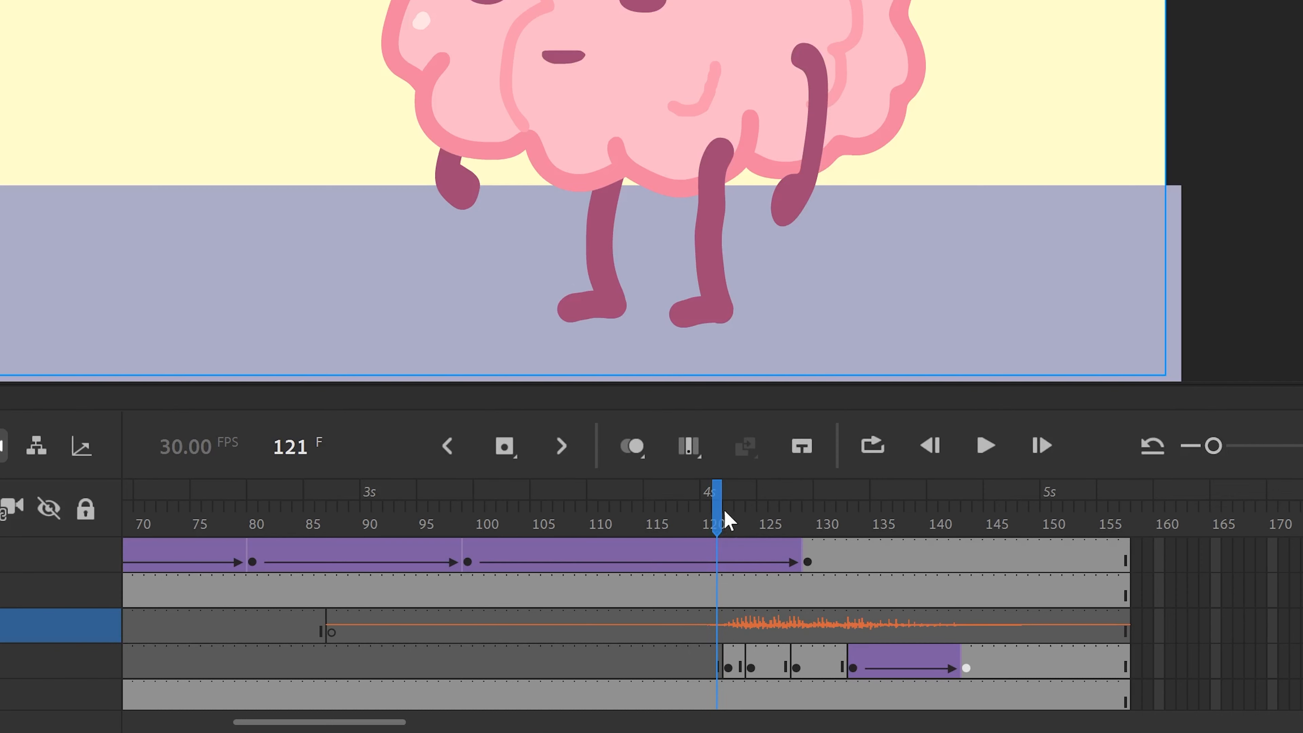
{"action": "left_click_drag", "start_coordinate": [711, 511], "coordinate": [701, 511]}
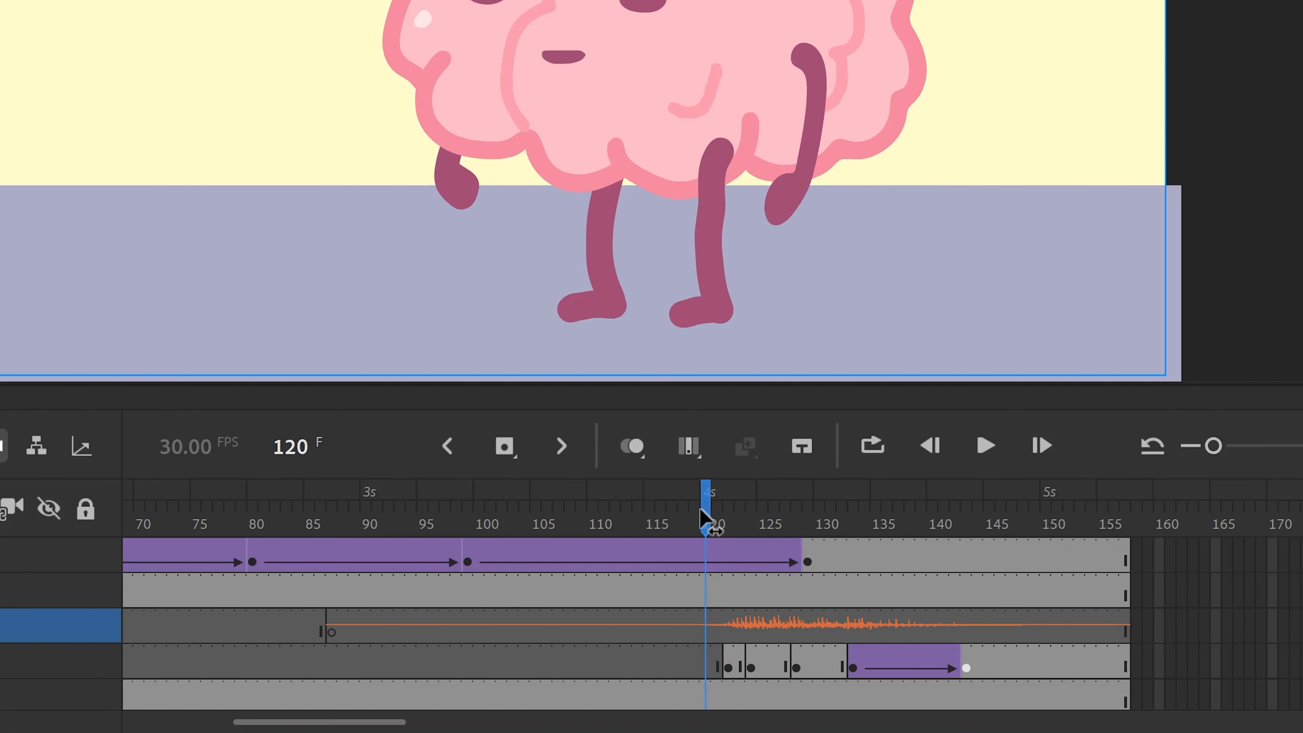
{"action": "left_click", "coordinate": [707, 626]}
{"action": "left_click", "coordinate": [714, 636]}
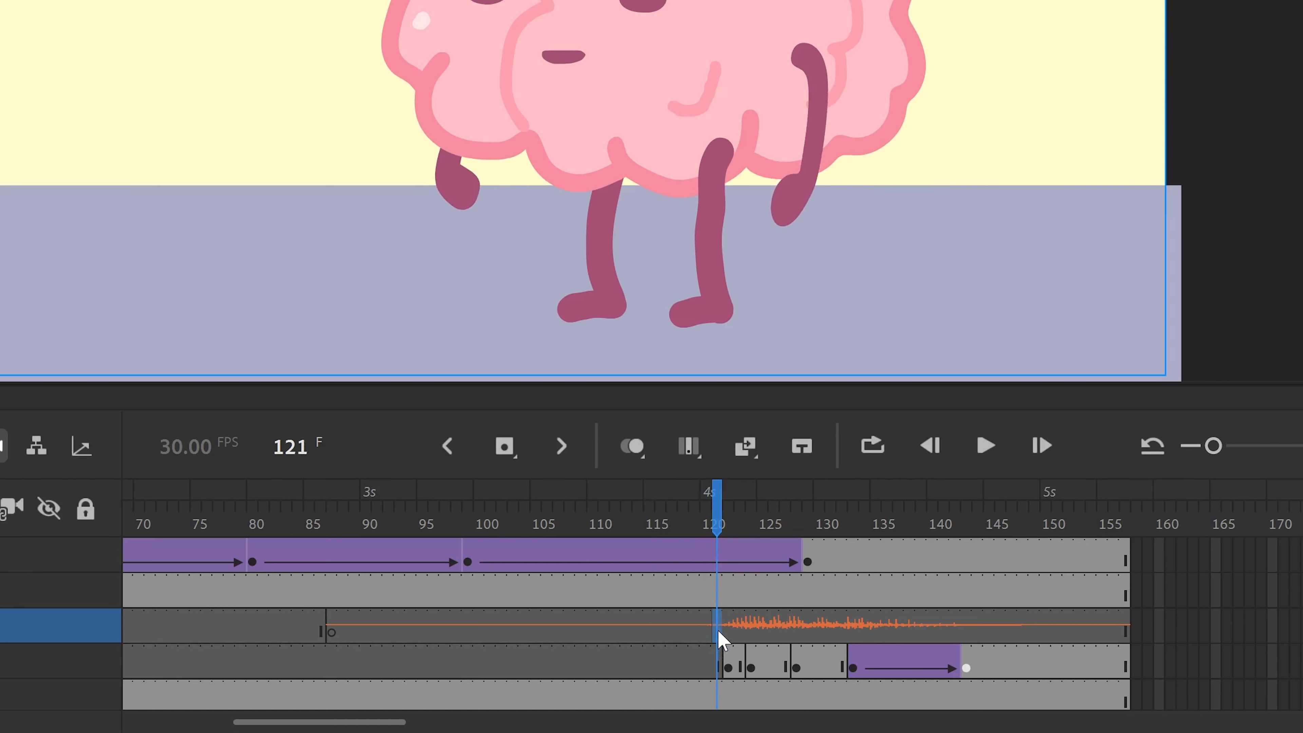
{"action": "right_click", "coordinate": [719, 638]}
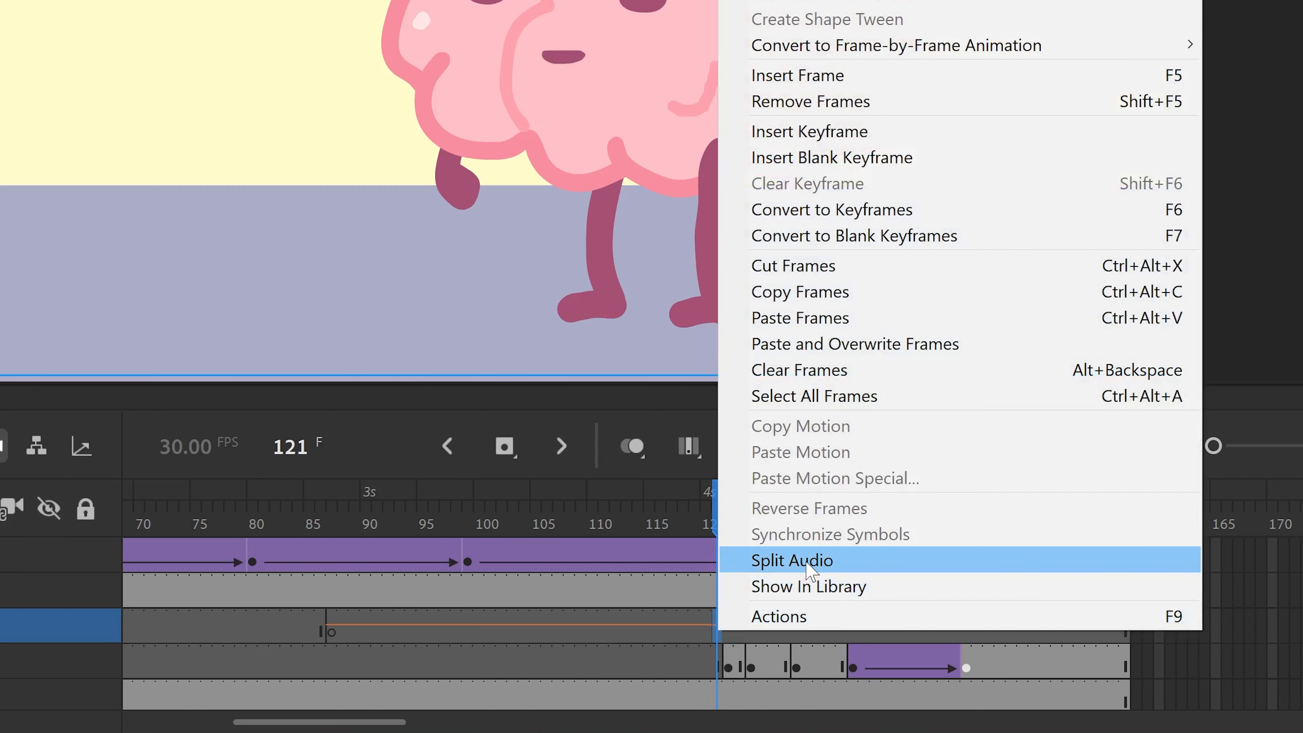
{"action": "left_click", "coordinate": [793, 560]}
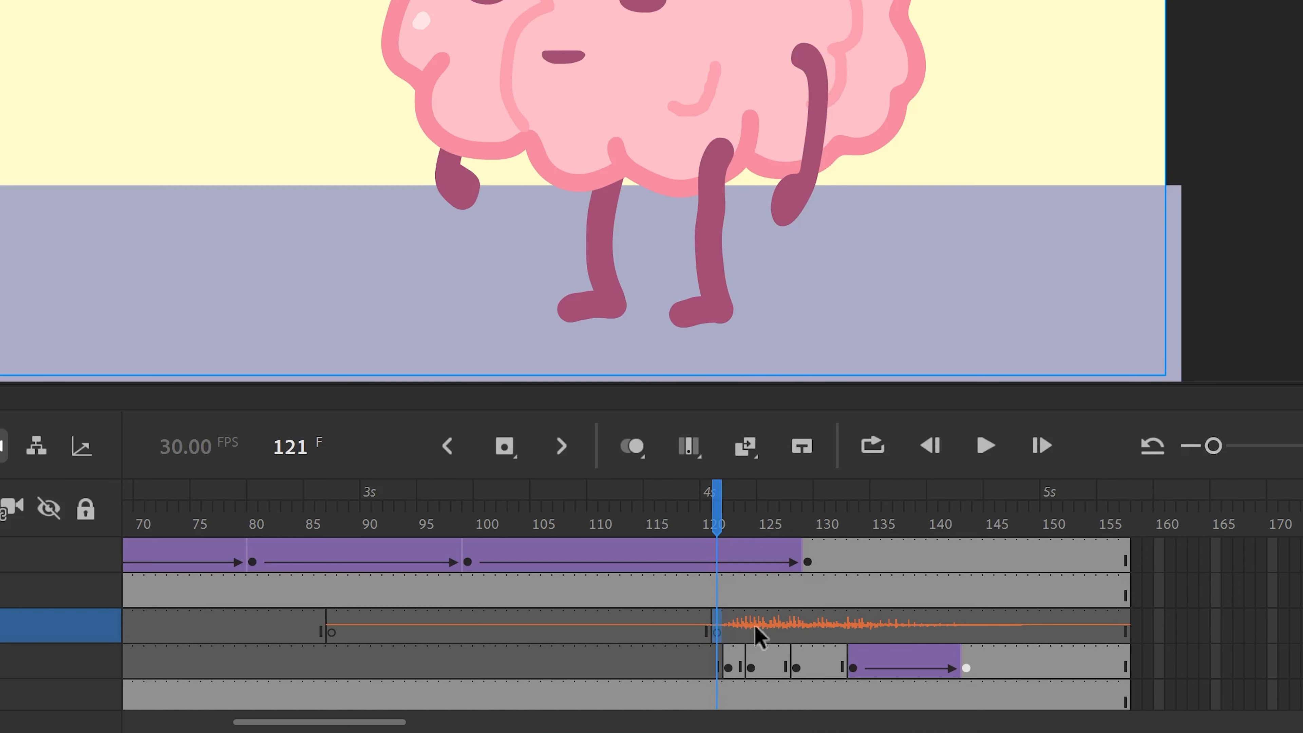
Remove the silent frames 87 to 120 before the audio split on the SFX layer.
{"action": "left_click_drag", "start_coordinate": [707, 627], "coordinate": [333, 632]}
{"action": "right_click", "coordinate": [373, 640]}
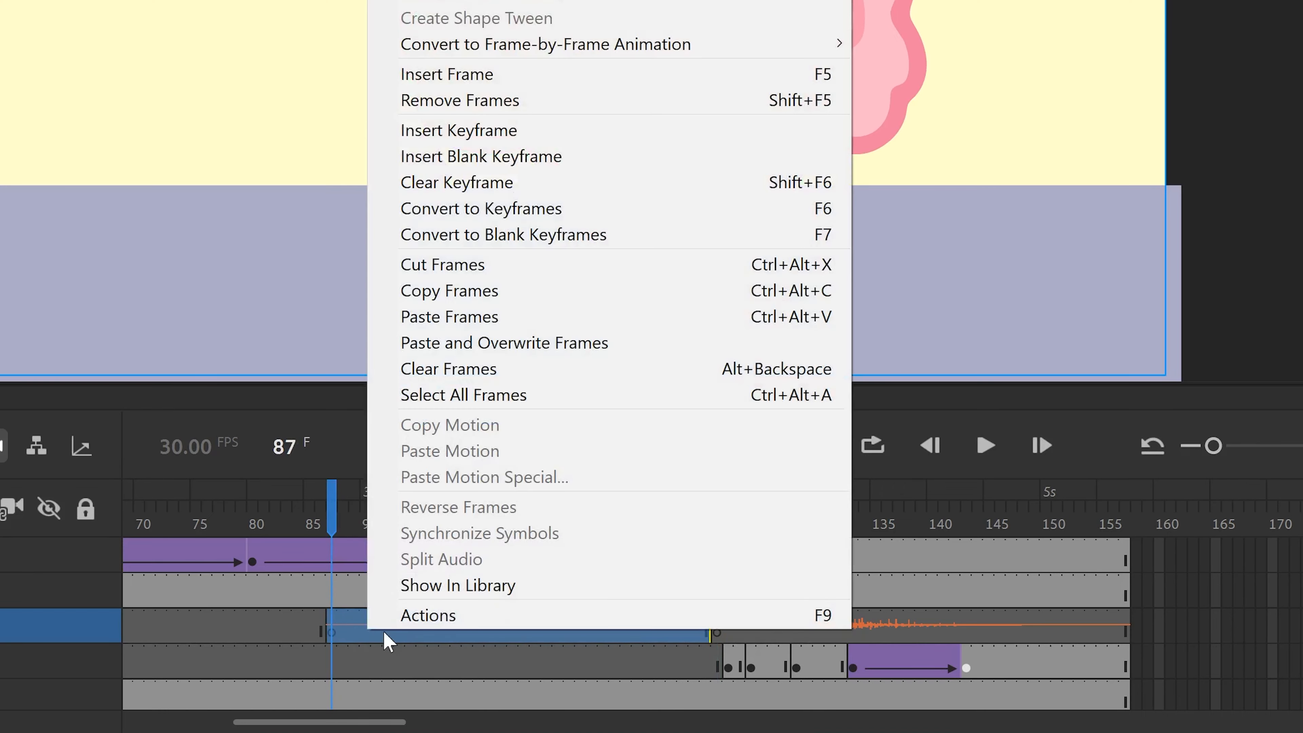
{"action": "left_click", "coordinate": [483, 105]}
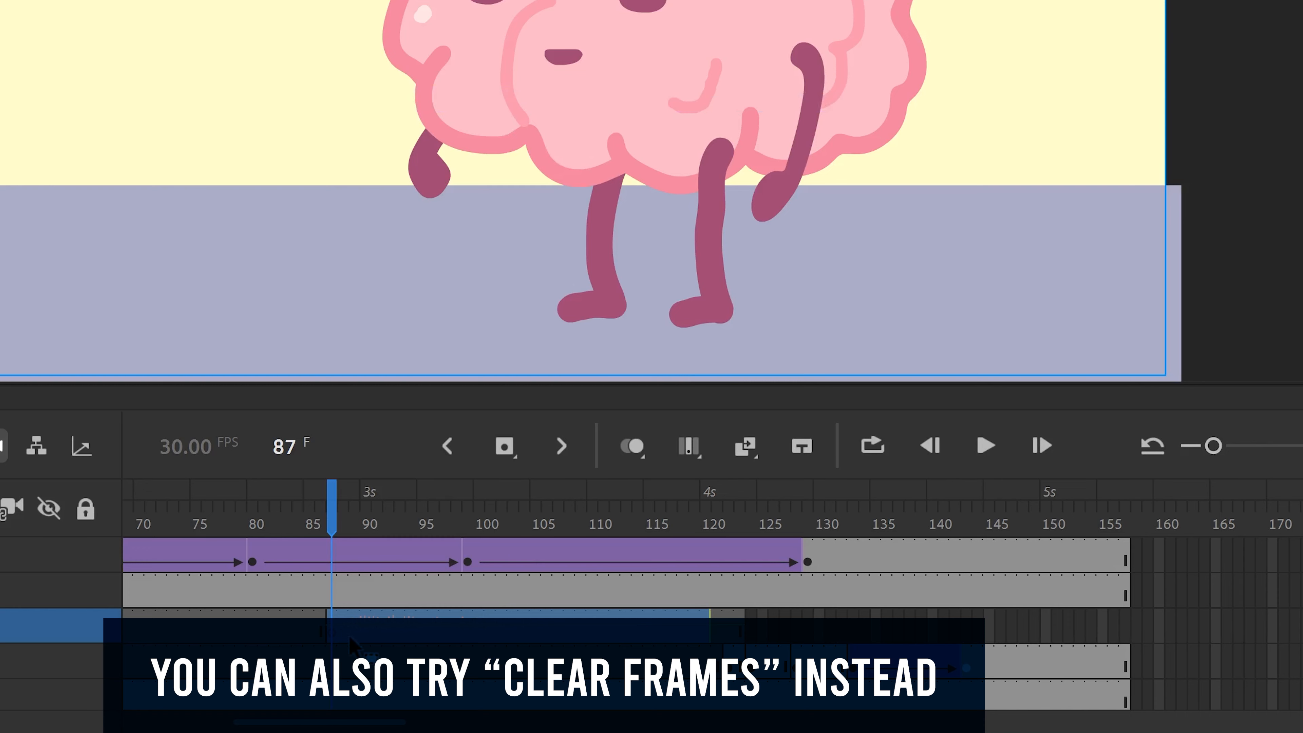
Move the sound's starting keyframe on the SFX layer to frame 122 and extend its span to frame 157.
{"action": "left_click", "coordinate": [332, 635]}
{"action": "left_click_drag", "start_coordinate": [332, 632], "coordinate": [724, 624]}
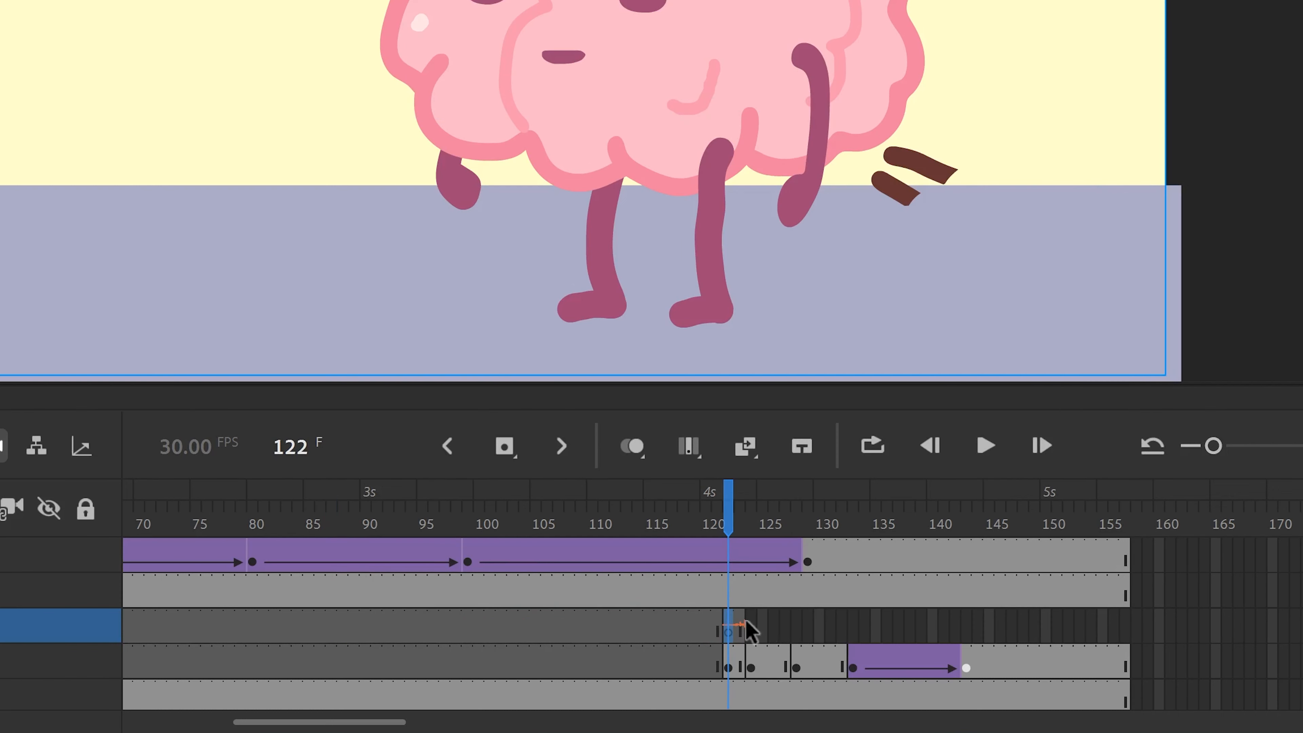
{"action": "left_click", "coordinate": [742, 633]}
{"action": "left_click_drag", "start_coordinate": [742, 636], "coordinate": [1115, 650]}
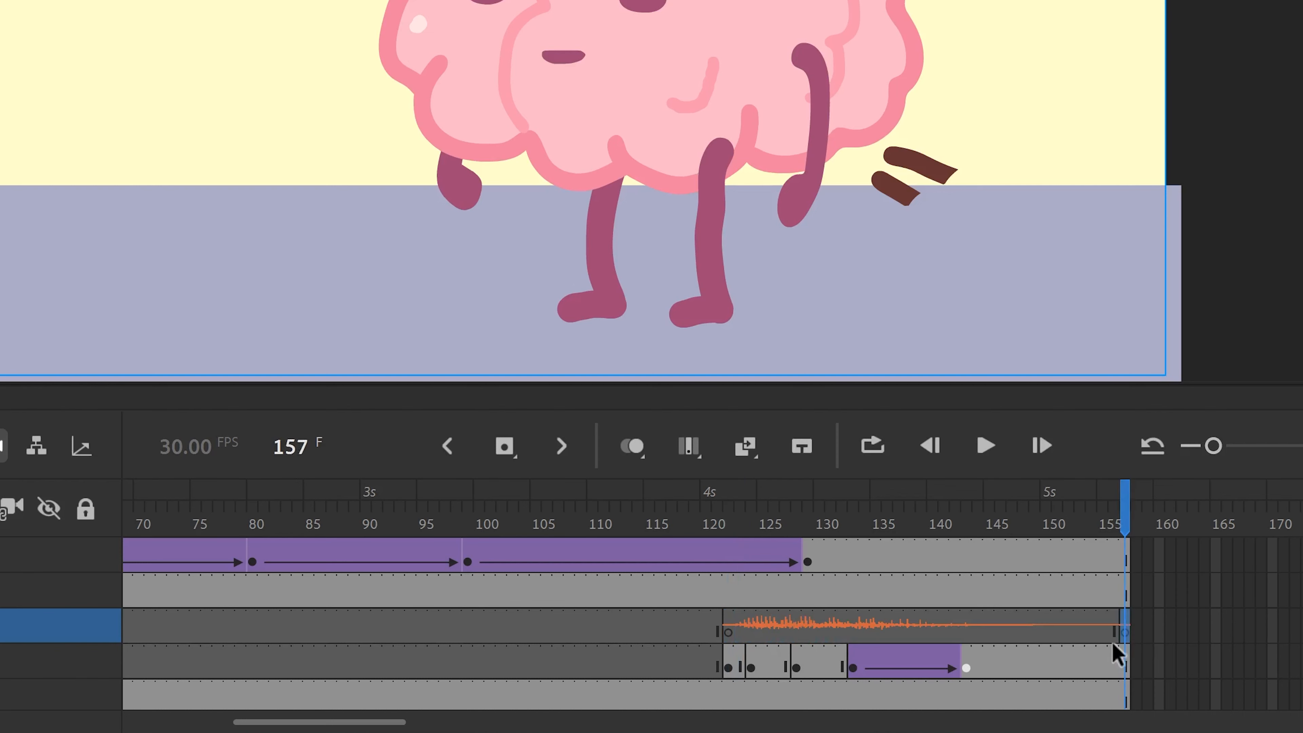
Play the brain scene from frame 114 to check the trimmed sound against the fart animation.
{"action": "left_click", "coordinate": [639, 508]}
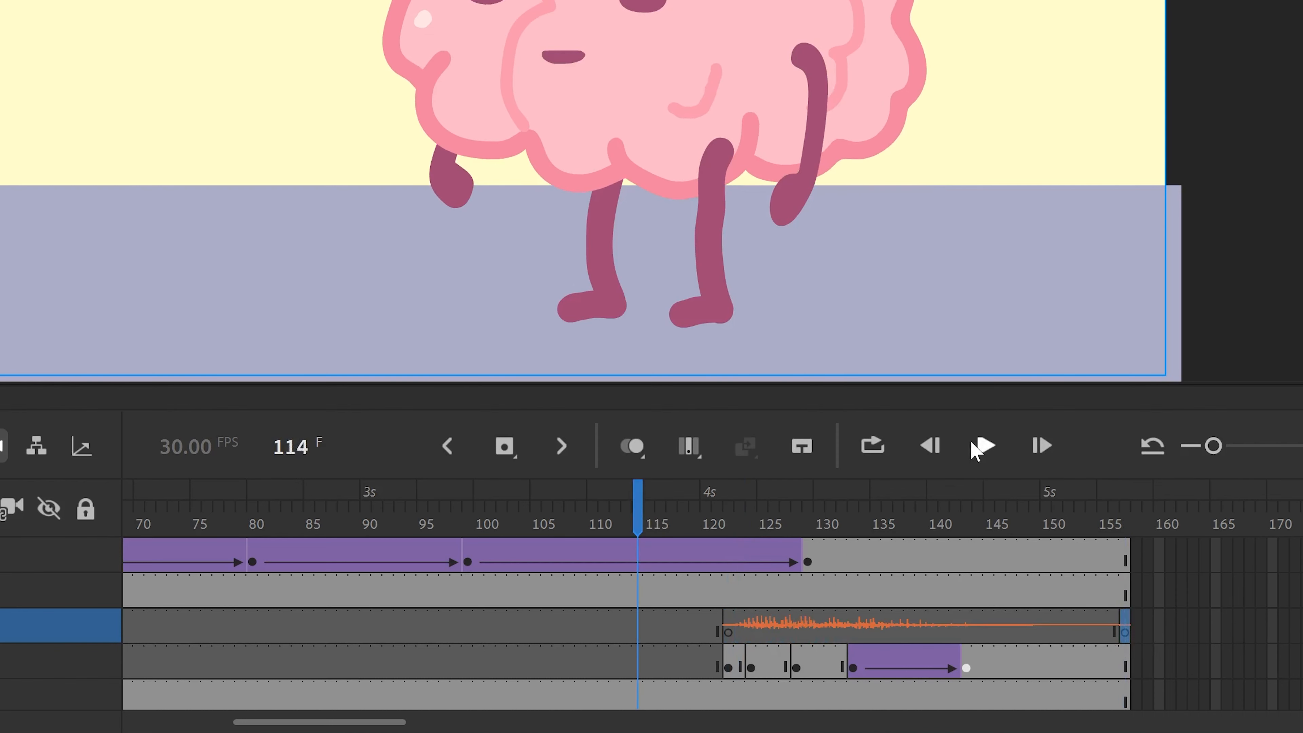
{"action": "left_click", "coordinate": [984, 445]}
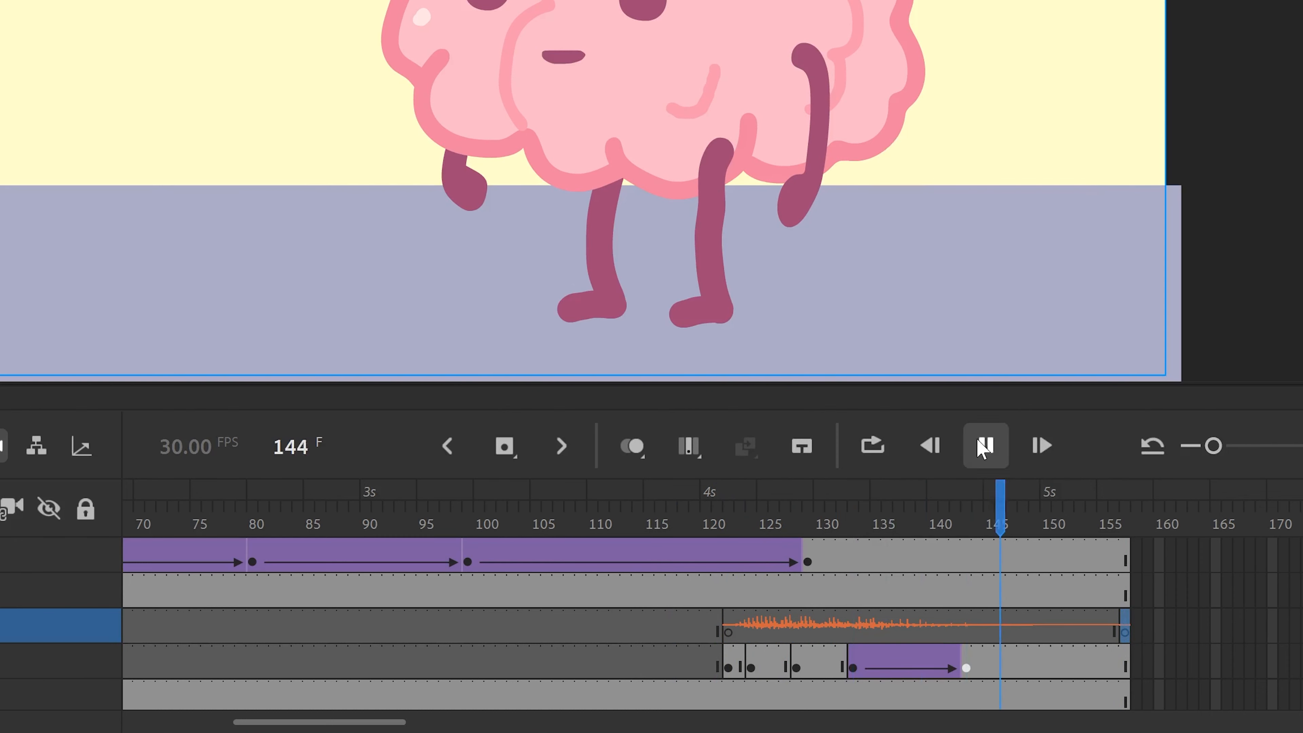
{"action": "left_click", "coordinate": [985, 444]}
Remove the quiet tail of the sound on the SFX layer, from frame 148 to frame 157.
{"action": "left_click_drag", "start_coordinate": [1124, 623], "coordinate": [1023, 623]}
{"action": "right_click", "coordinate": [1050, 627]}
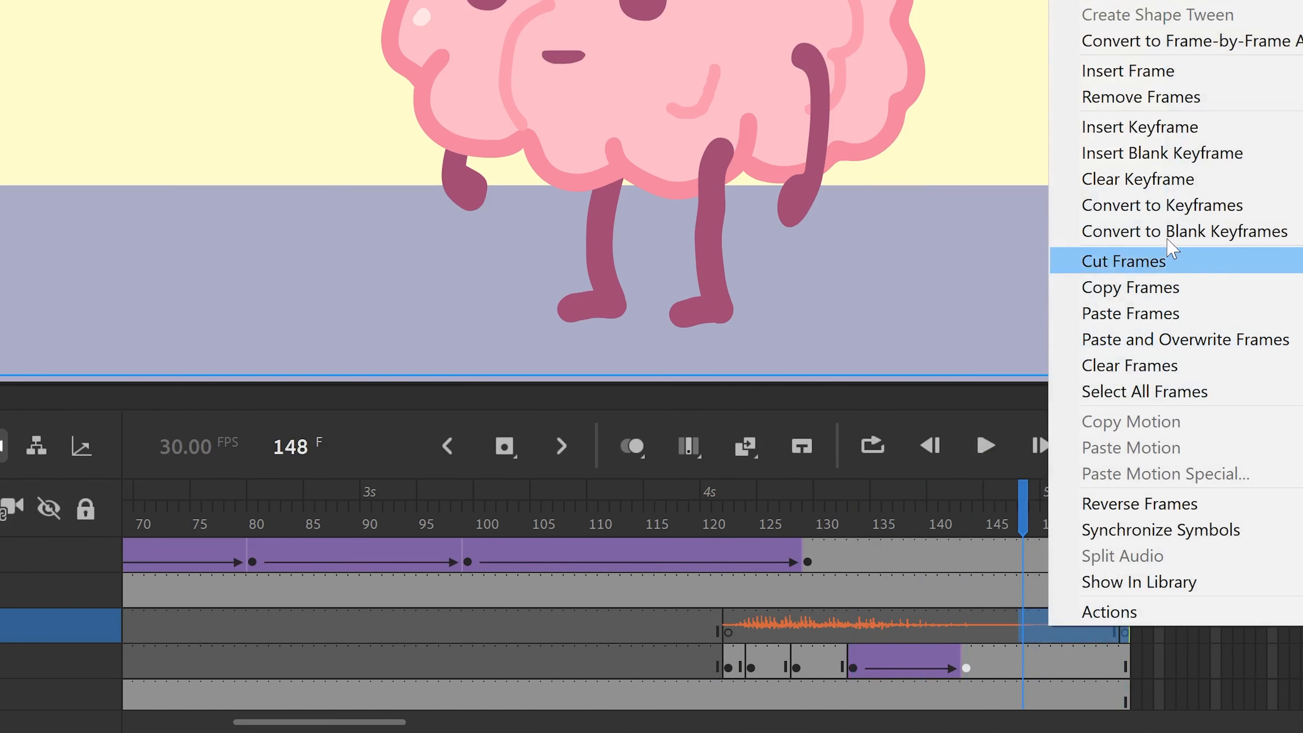
{"action": "left_click", "coordinate": [1178, 105]}
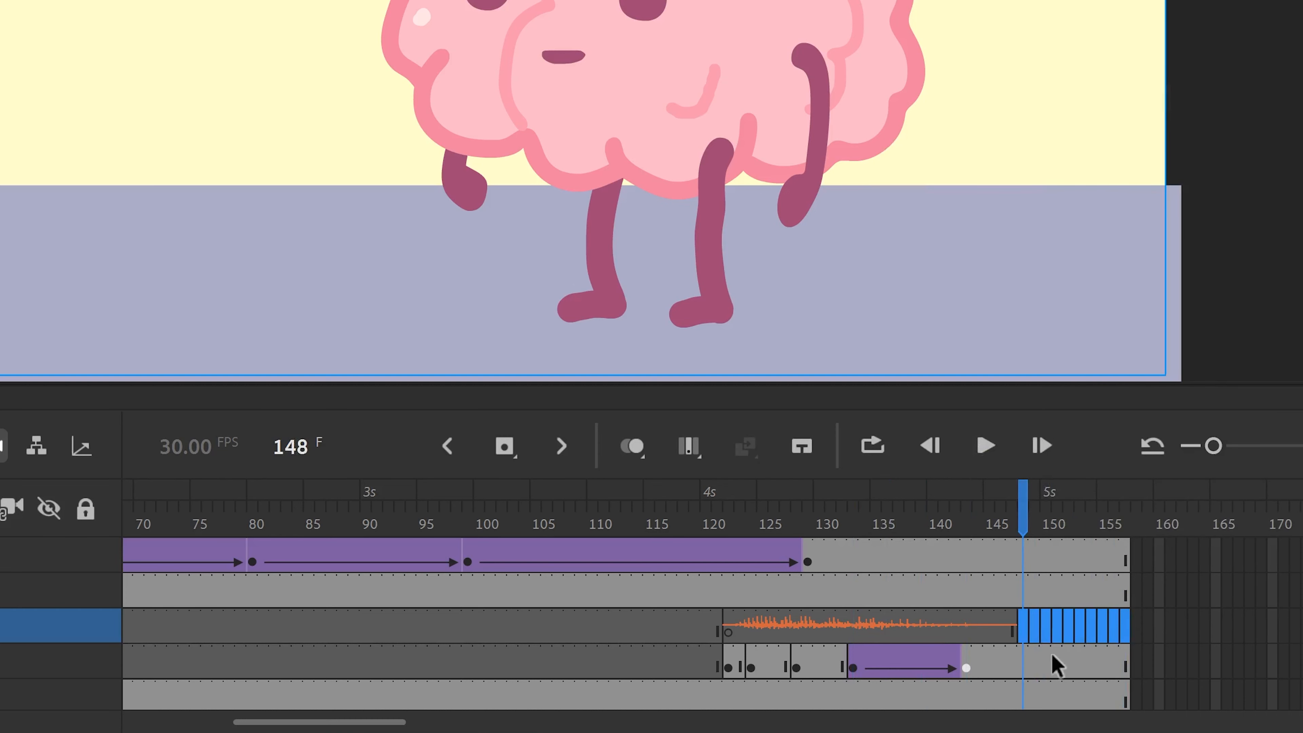
{"action": "left_click", "coordinate": [1159, 626]}
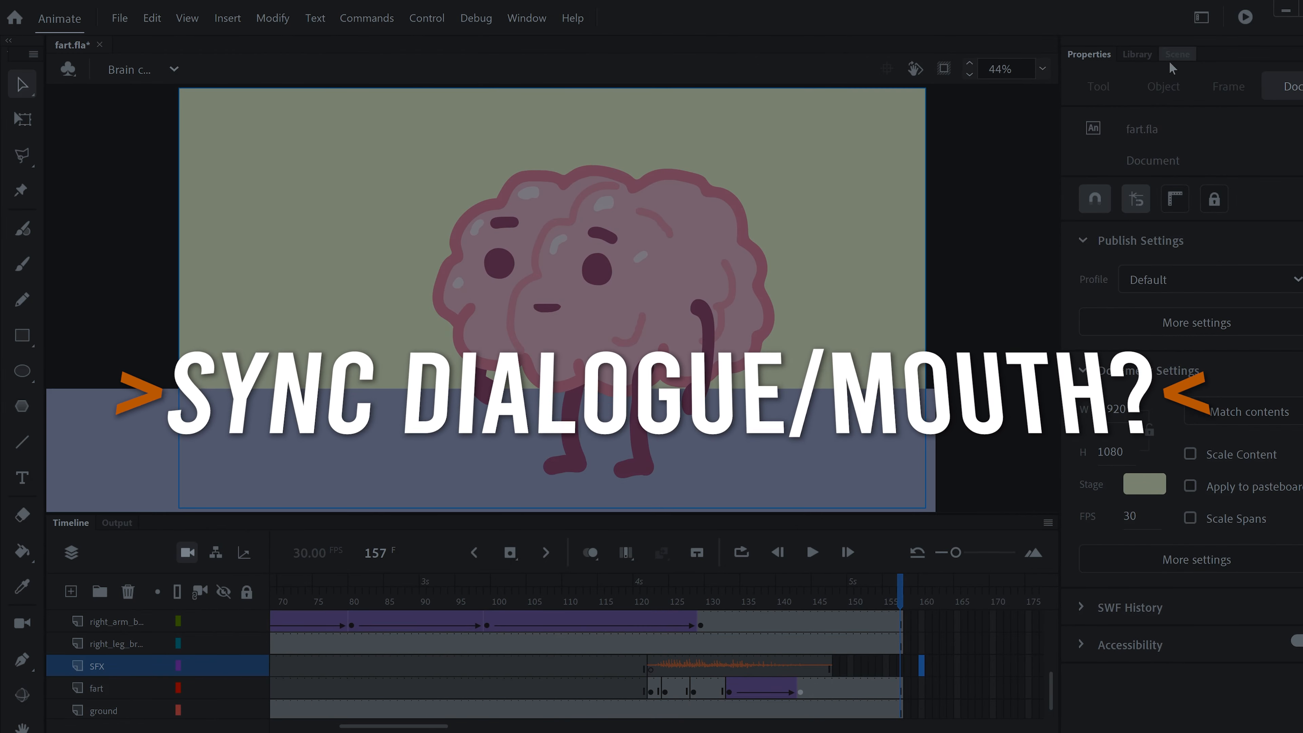
Open the Teacher 2 copy and Teacher 3 copy scenes and scrub through the latter's mouth animation.
{"action": "left_click", "coordinate": [1178, 54]}
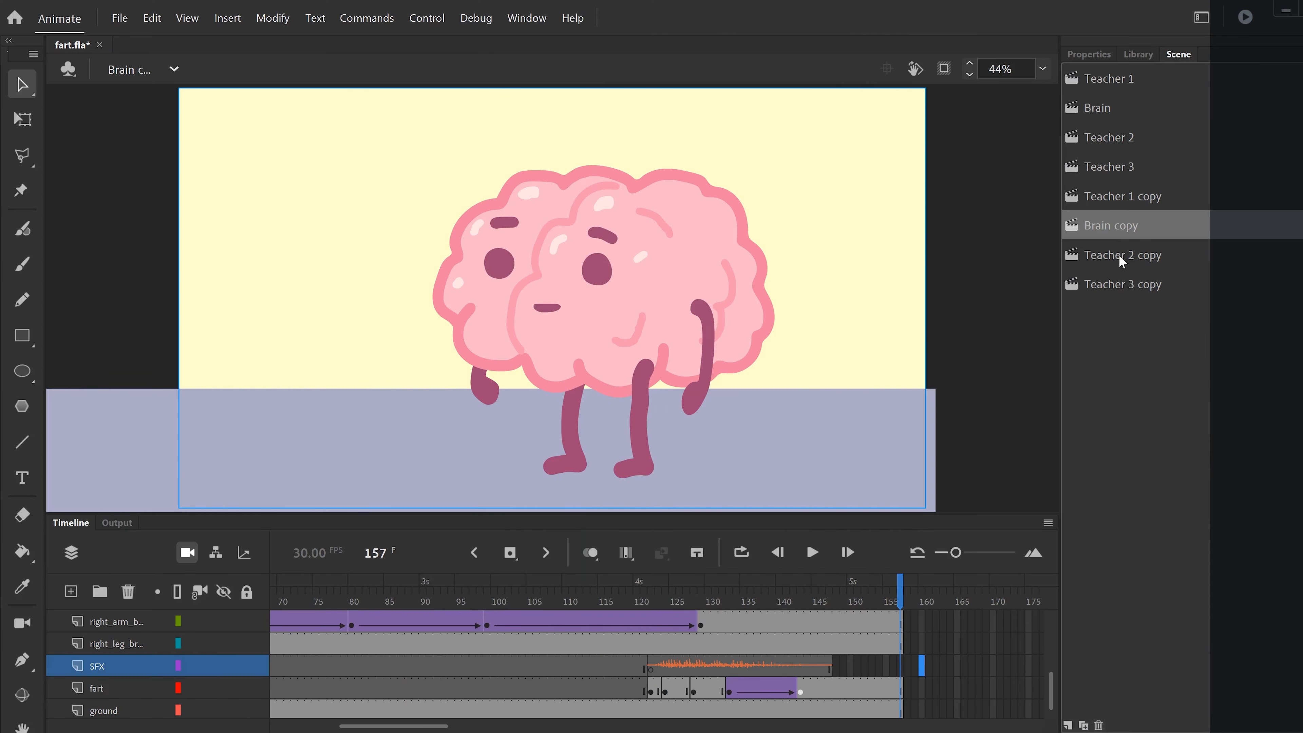
{"action": "left_click", "coordinate": [1122, 256]}
{"action": "left_click_drag", "start_coordinate": [367, 602], "coordinate": [273, 602]}
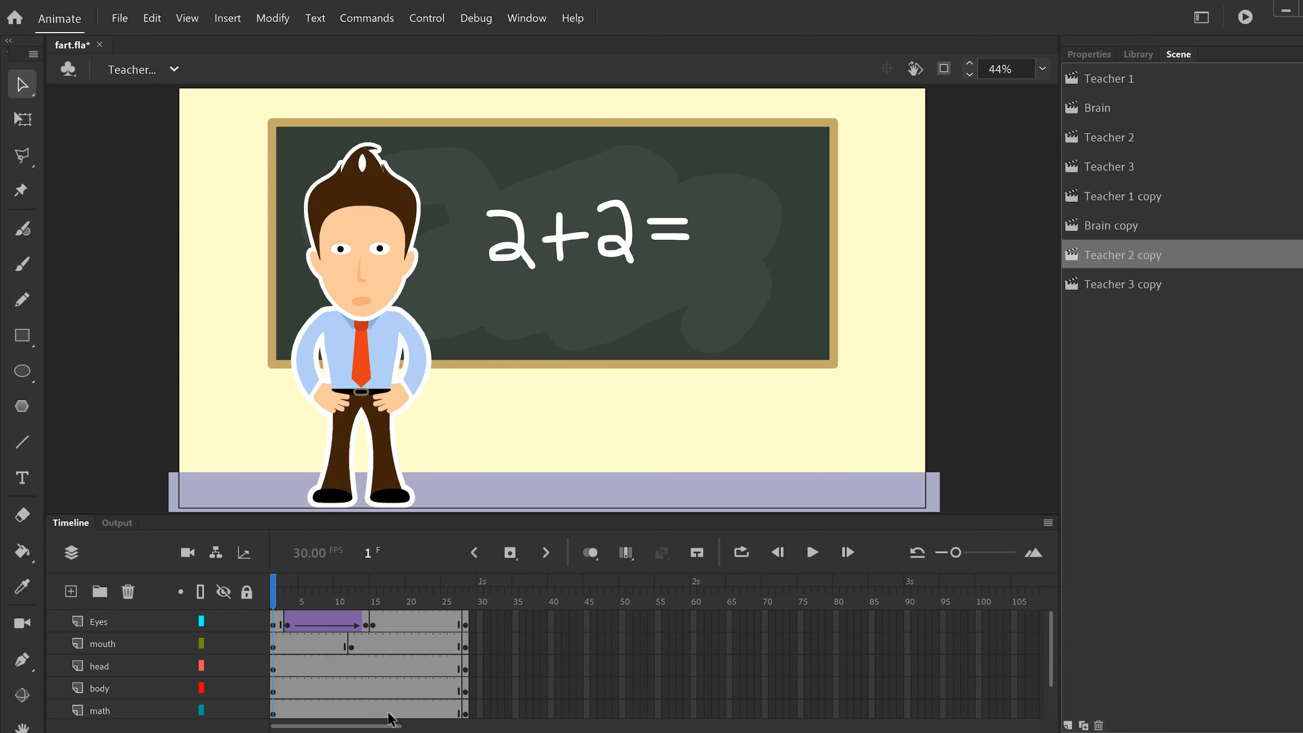
{"action": "left_click", "coordinate": [1103, 290]}
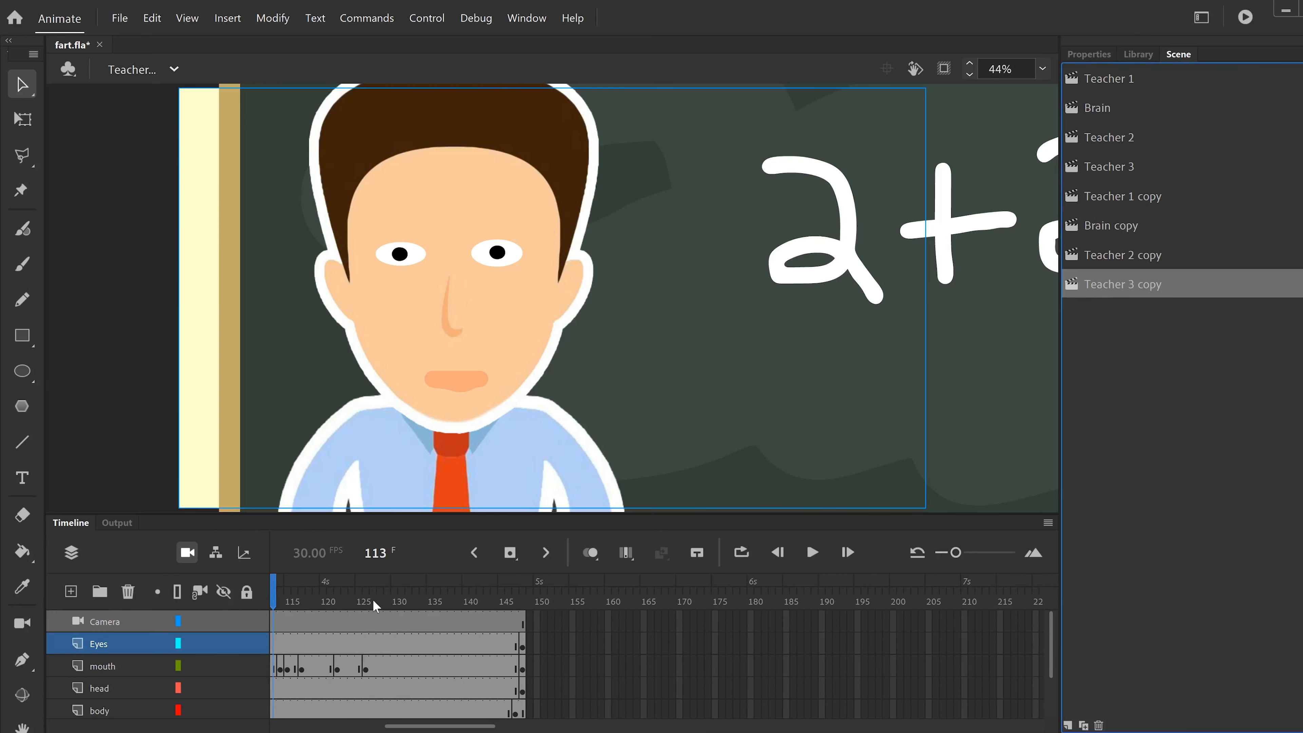
{"action": "mouse_move", "coordinate": [376, 606]}
{"action": "left_mouse_down"}
{"action": "mouse_move", "coordinate": [282, 602]}
{"action": "mouse_move", "coordinate": [503, 606]}
{"action": "mouse_move", "coordinate": [373, 608]}
{"action": "left_mouse_up"}
{"action": "left_click_drag", "start_coordinate": [431, 726], "coordinate": [327, 721]}
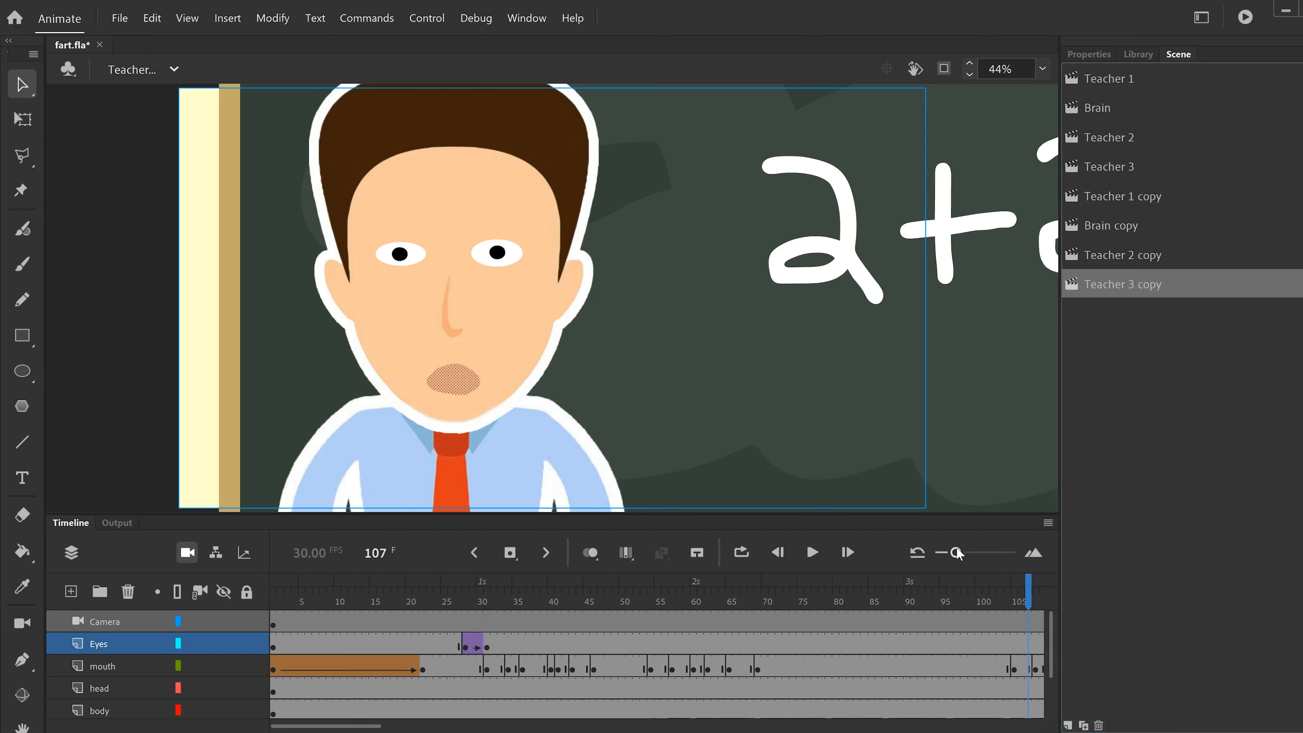
{"action": "left_click_drag", "start_coordinate": [956, 553], "coordinate": [934, 560]}
{"action": "mouse_move", "coordinate": [361, 611]}
{"action": "left_mouse_down"}
{"action": "mouse_move", "coordinate": [292, 604]}
{"action": "mouse_move", "coordinate": [724, 623]}
{"action": "left_mouse_up"}
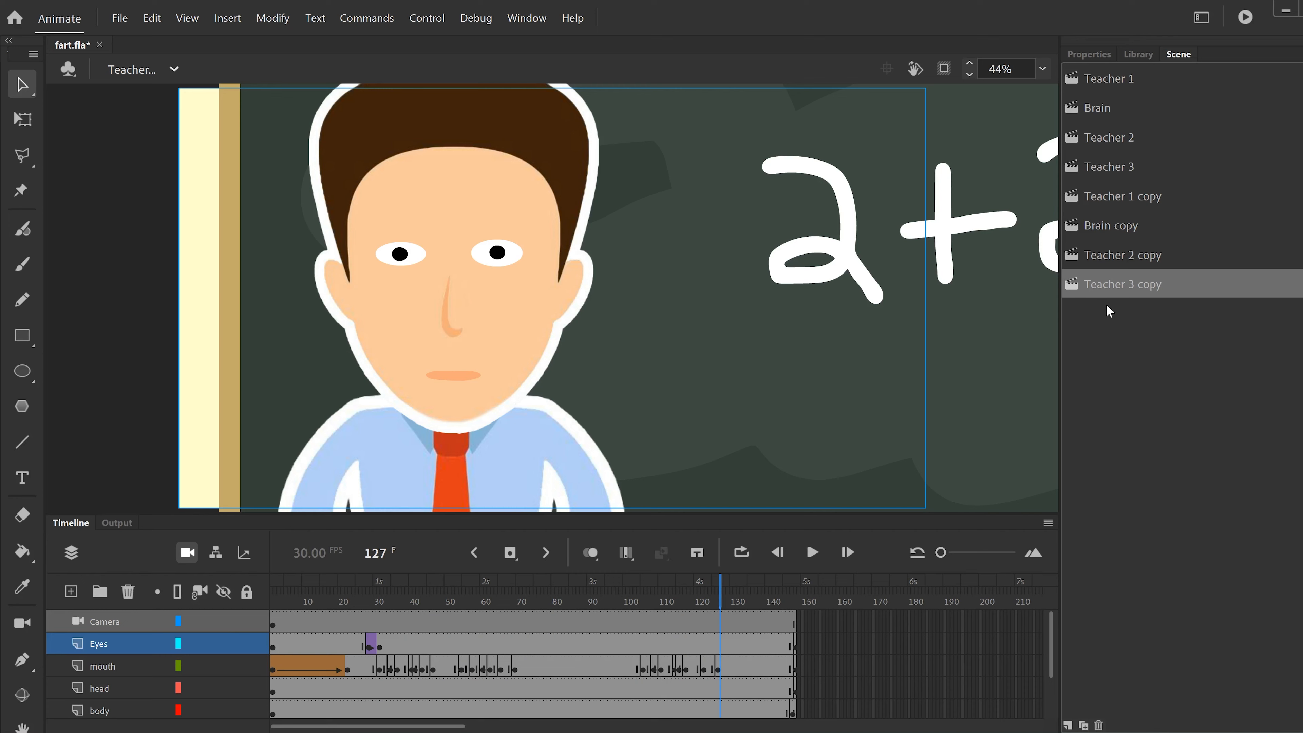
Open the Teacher 3 scene and play it to check the mouth animation against the Voices layer's dialogue.
{"action": "left_click", "coordinate": [1104, 165]}
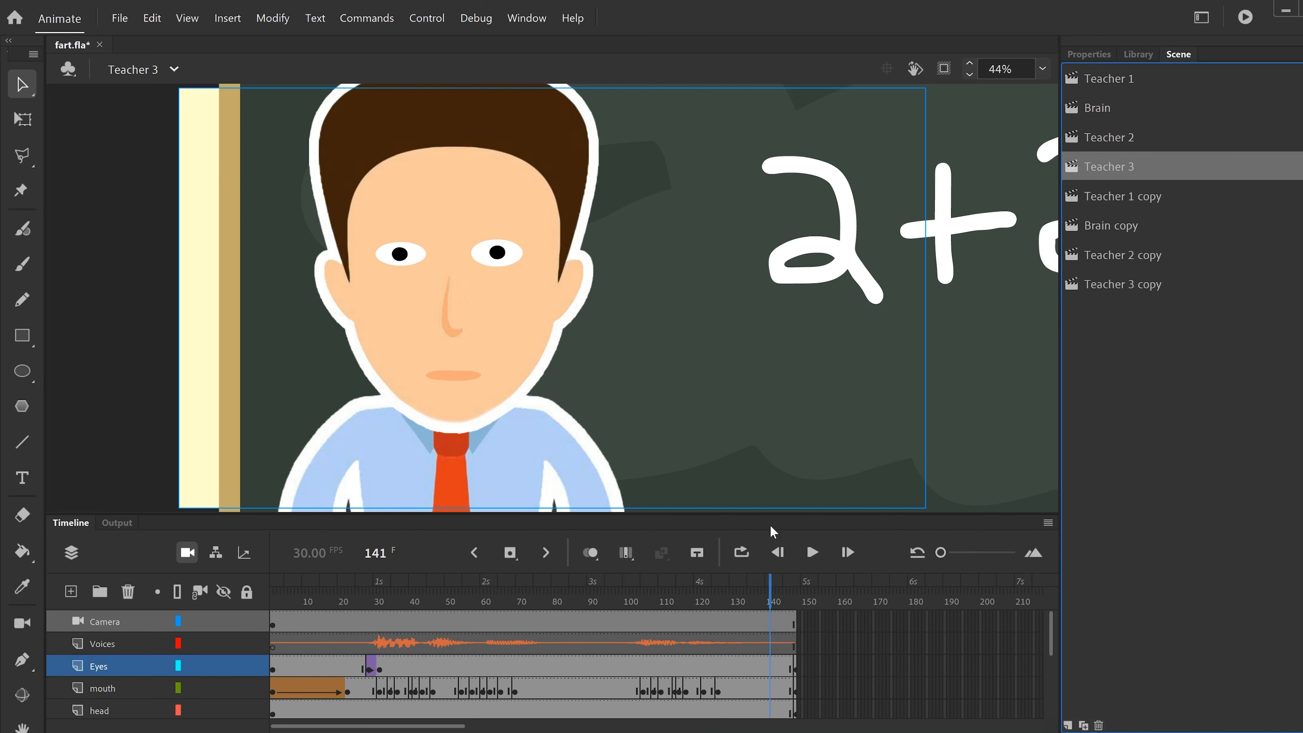
{"action": "left_click_drag", "start_coordinate": [305, 607], "coordinate": [361, 621]}
{"action": "left_click", "coordinate": [813, 552]}
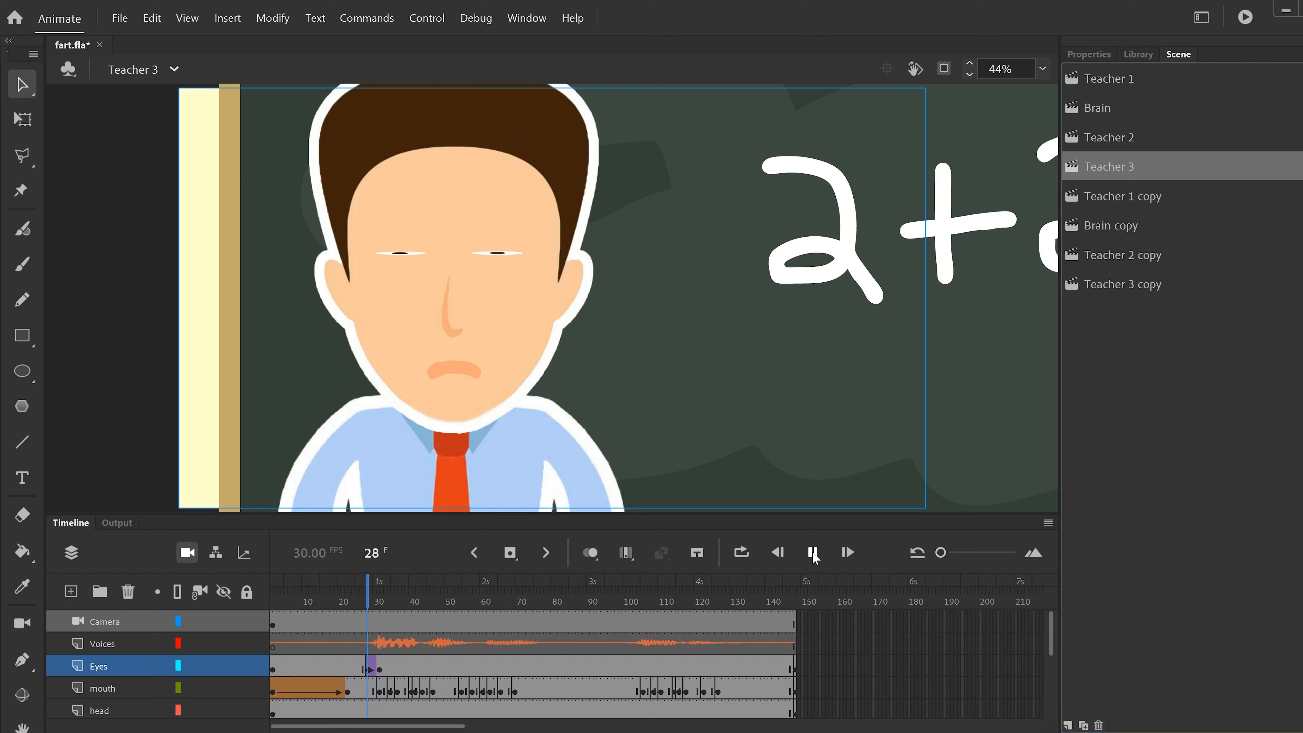
{"action": "left_click", "coordinate": [813, 552]}
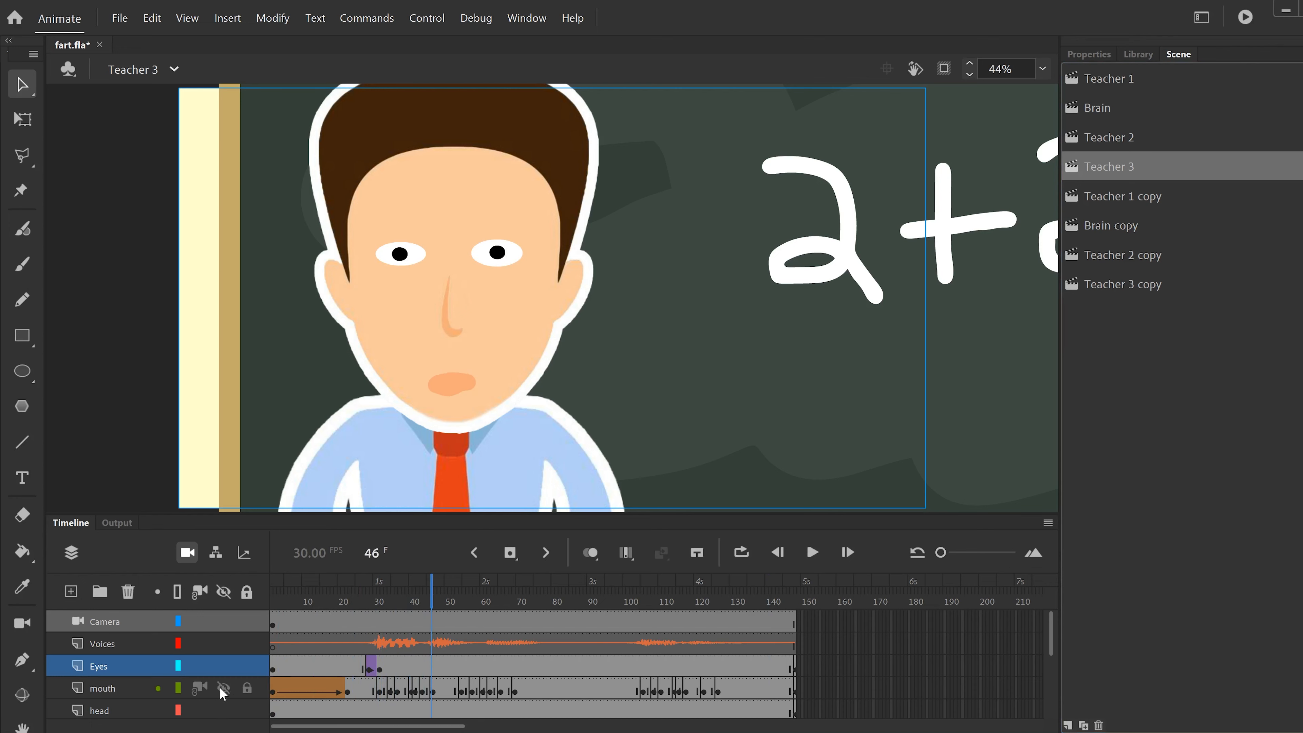
Preview the Teacher 3 dialogue with the mouth layer temporarily hidden, then make the layer visible again.
{"action": "left_click", "coordinate": [223, 689]}
{"action": "left_click", "coordinate": [318, 599]}
{"action": "left_click", "coordinate": [815, 549]}
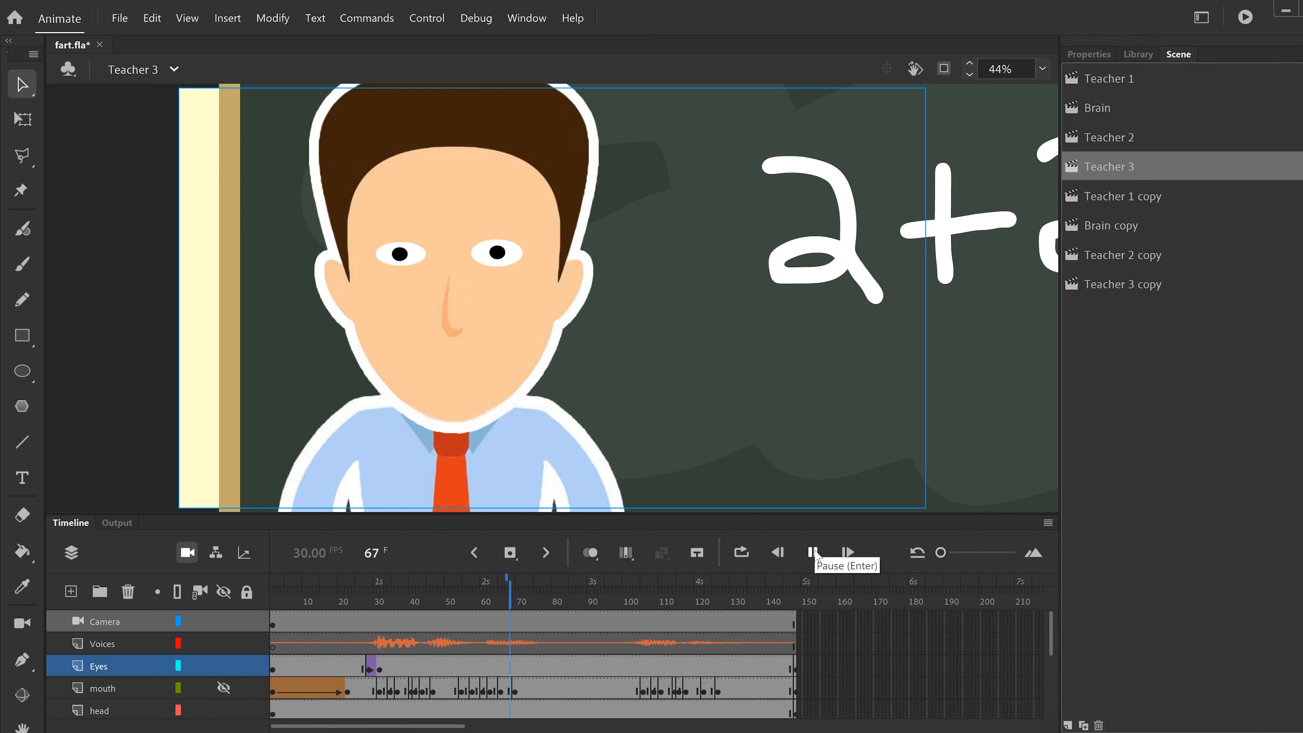
{"action": "left_click", "coordinate": [815, 554]}
{"action": "left_click_drag", "start_coordinate": [340, 601], "coordinate": [380, 607]}
{"action": "left_click_drag", "start_coordinate": [380, 689], "coordinate": [402, 692]}
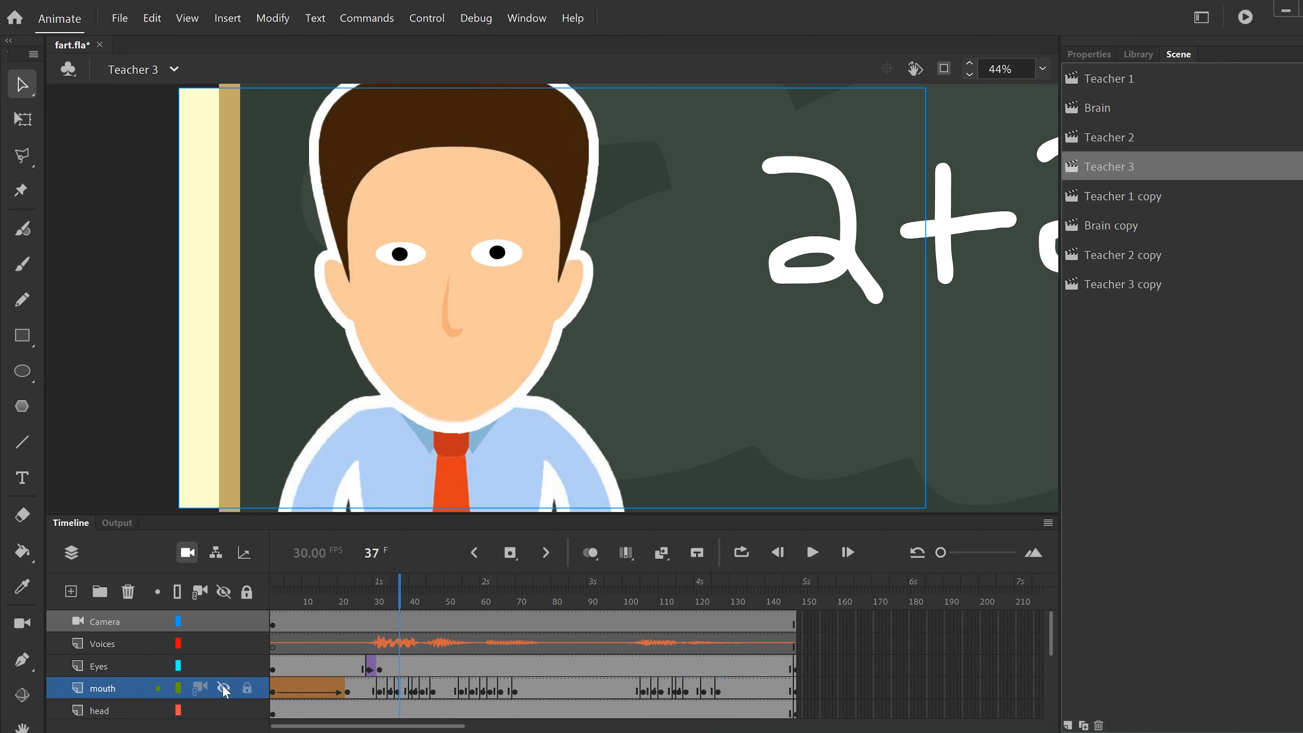
{"action": "left_click", "coordinate": [222, 686]}
Examine the mouth layer's keyframes in turn, comparing each mouth shape with the Voices waveform.
{"action": "left_click", "coordinate": [382, 691]}
{"action": "left_click", "coordinate": [397, 691]}
{"action": "left_click", "coordinate": [415, 692]}
{"action": "mouse_move", "coordinate": [415, 601]}
{"action": "left_mouse_down"}
{"action": "mouse_move", "coordinate": [393, 604]}
{"action": "mouse_move", "coordinate": [417, 612]}
{"action": "left_mouse_up"}
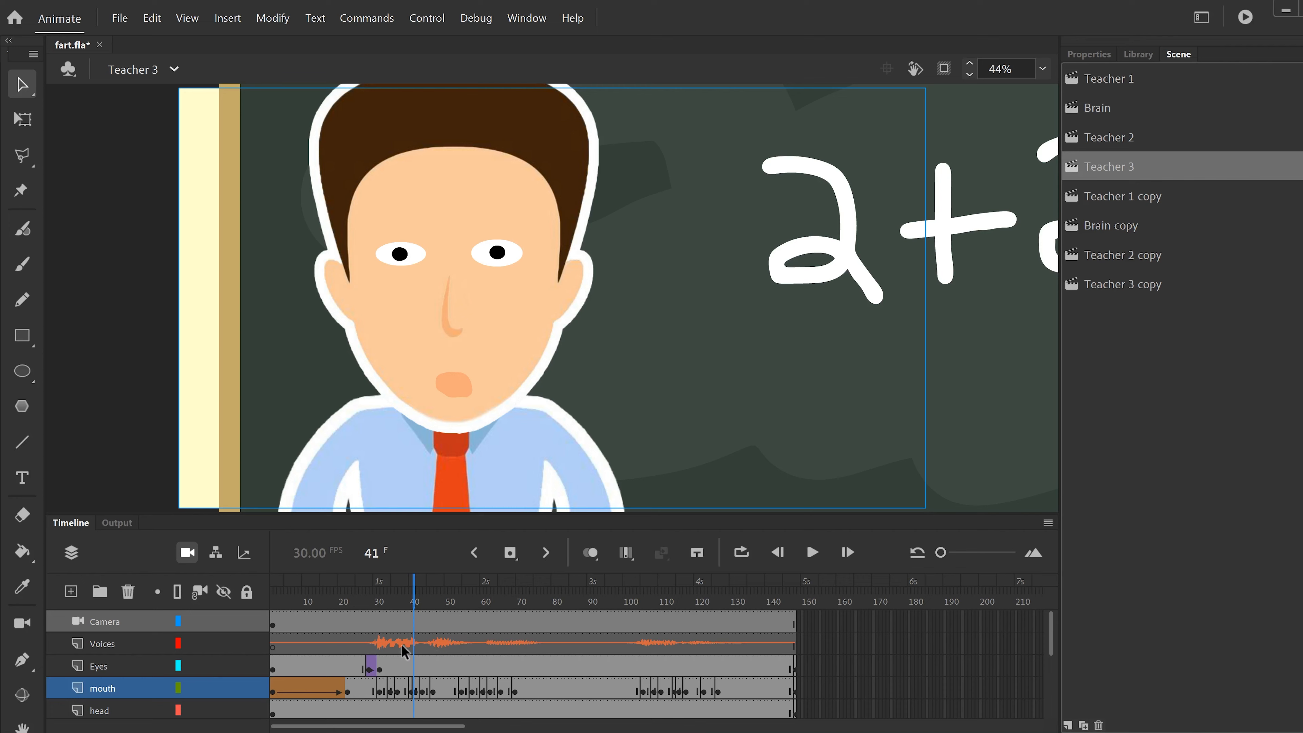
{"action": "left_click_drag", "start_coordinate": [380, 685], "coordinate": [668, 691]}
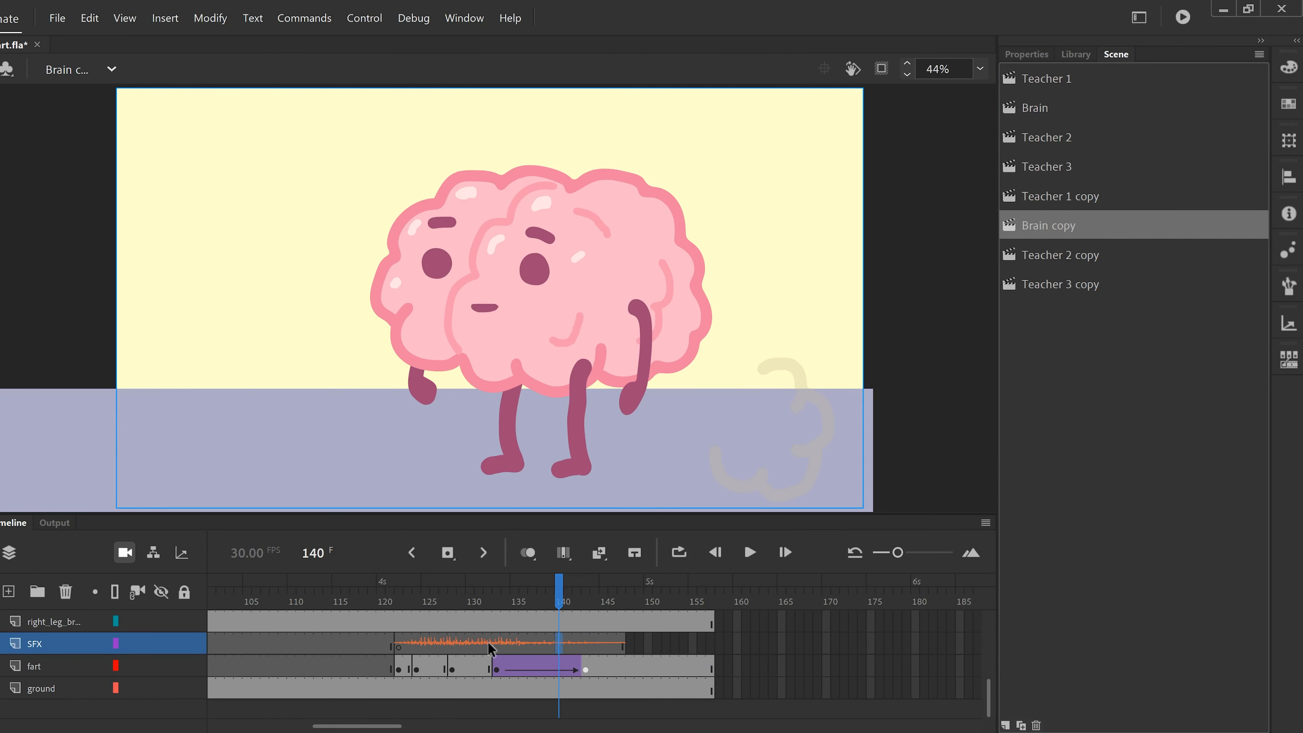
Select the SFX layer's sound in the Brain copy scene and review its sound properties and the available sound files.
{"action": "left_click", "coordinate": [489, 643]}
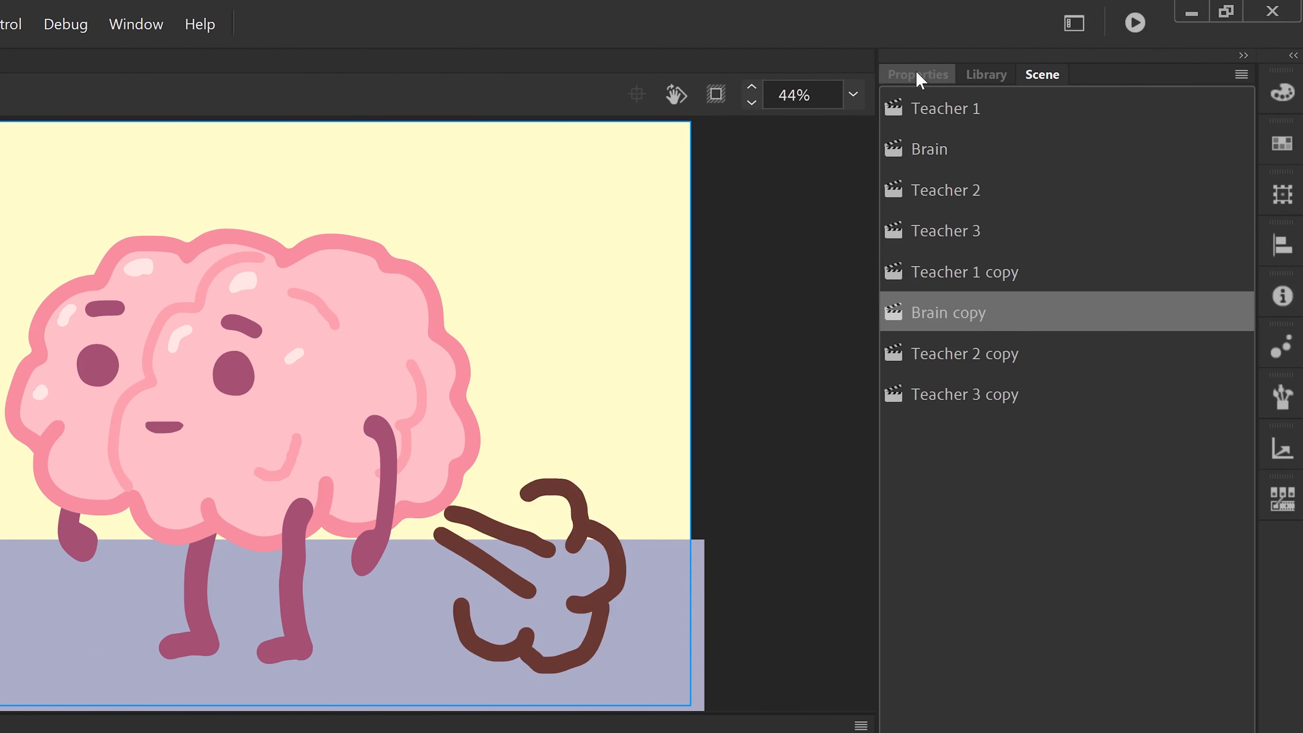
{"action": "left_click", "coordinate": [1028, 57]}
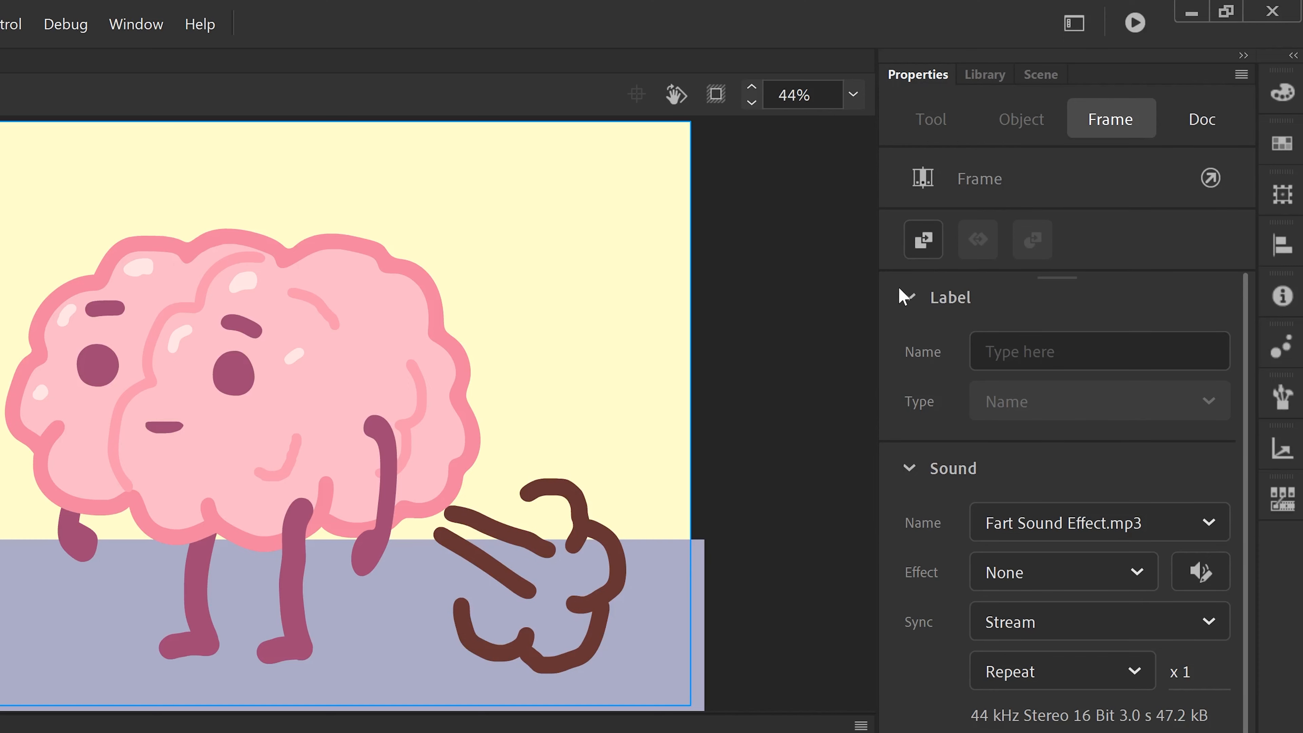
{"action": "left_click", "coordinate": [909, 298]}
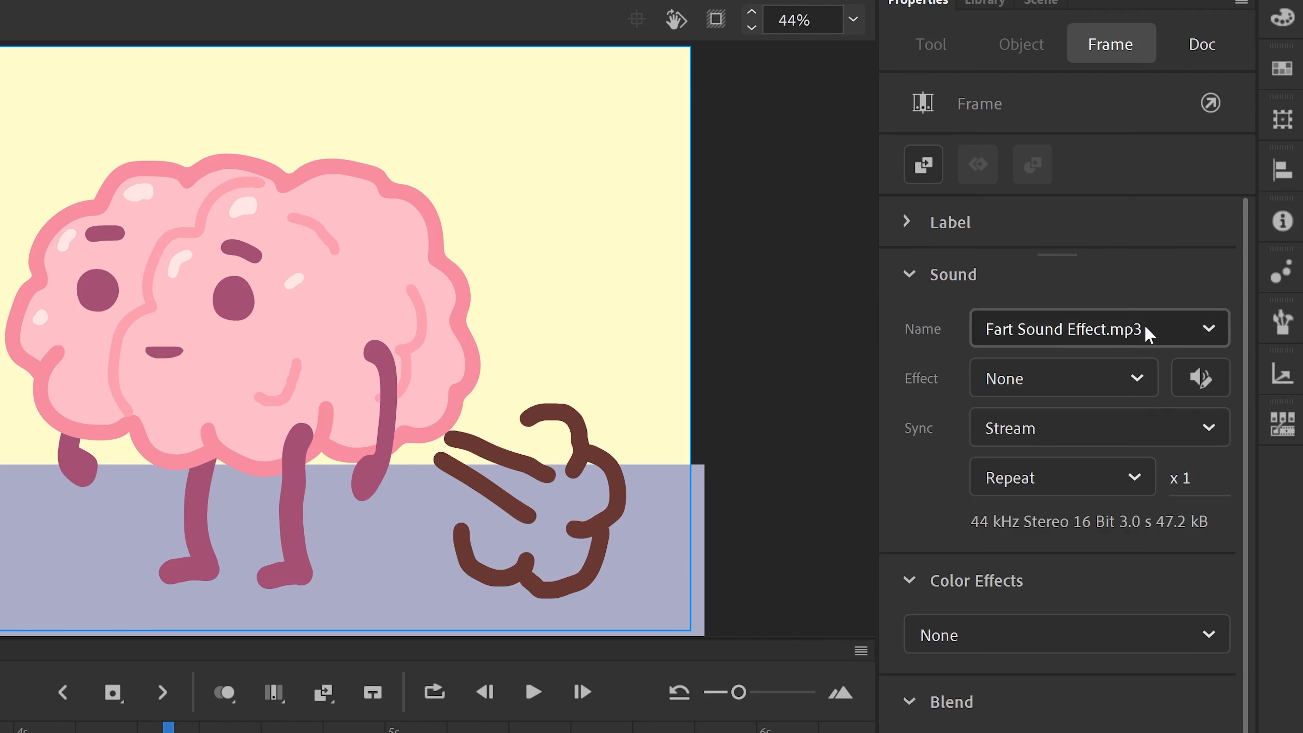
{"action": "left_click", "coordinate": [1212, 332]}
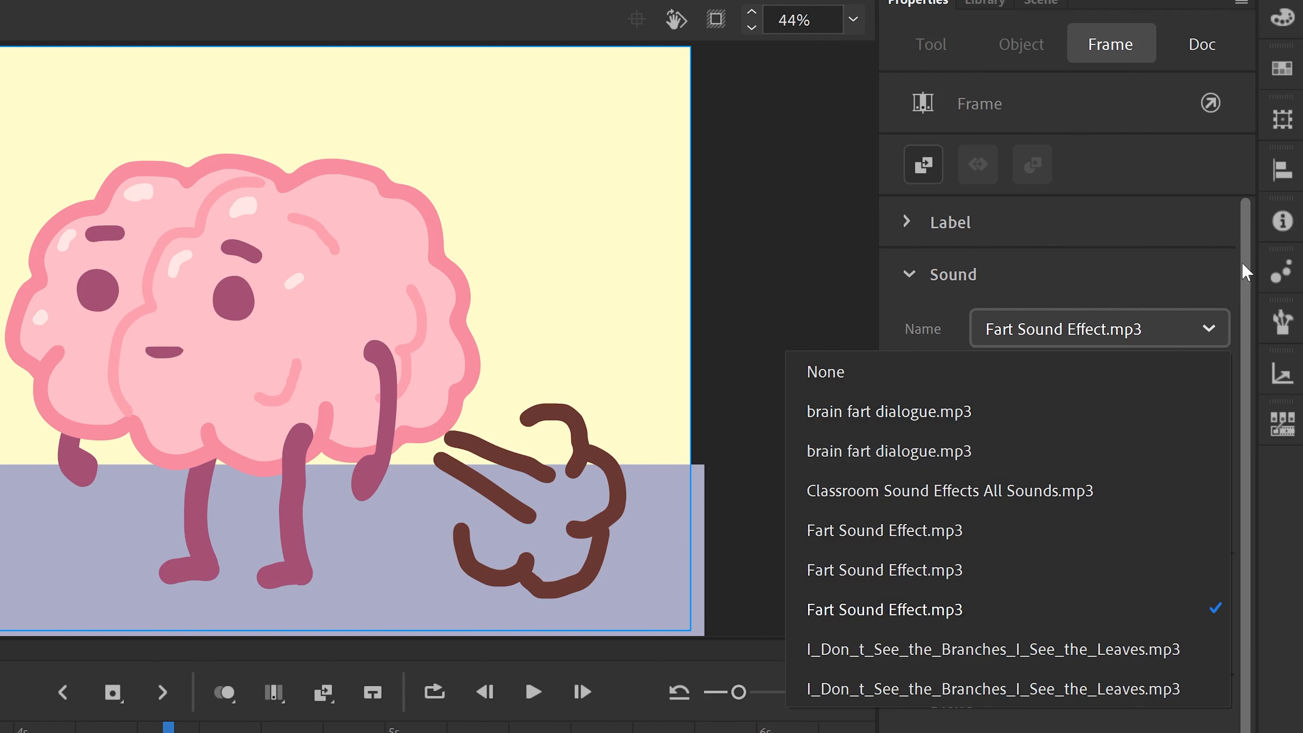
{"action": "left_click", "coordinate": [1225, 273]}
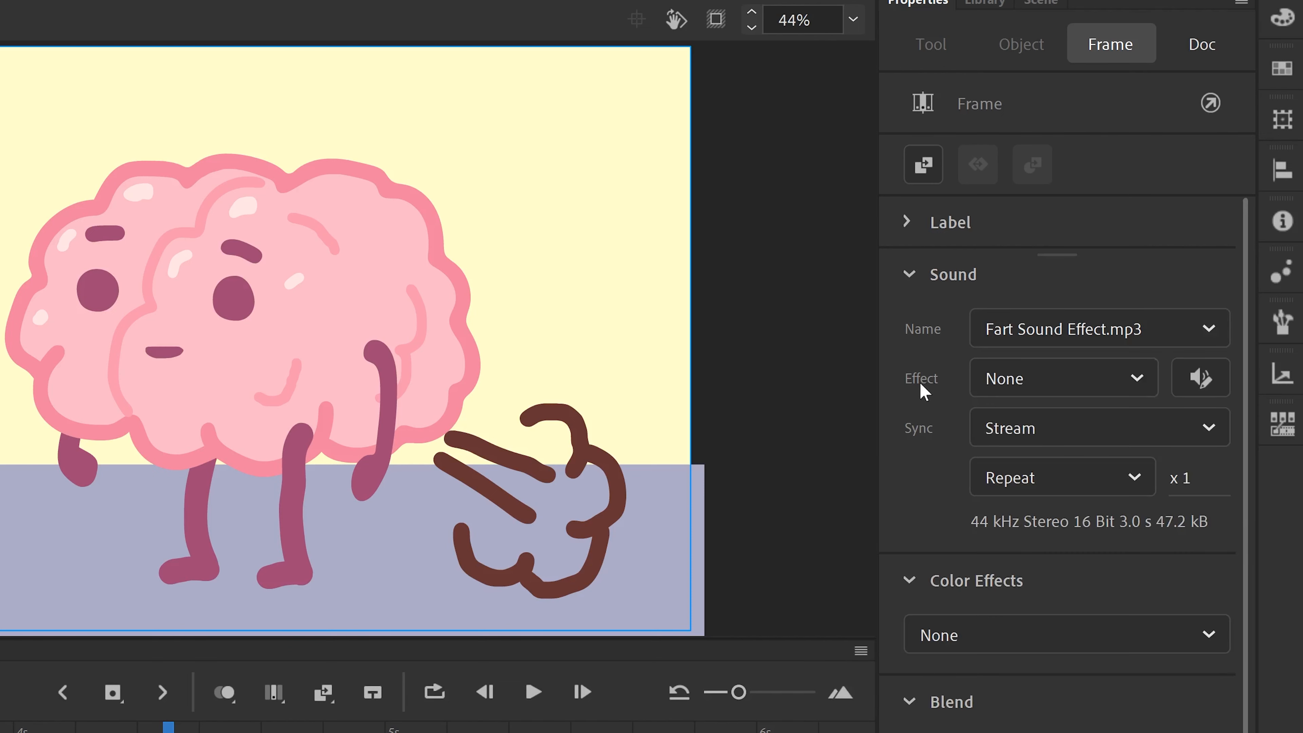
Set the fart sound's effect to Left channel and play the scene from frame 123 to hear it.
{"action": "left_click", "coordinate": [1137, 380]}
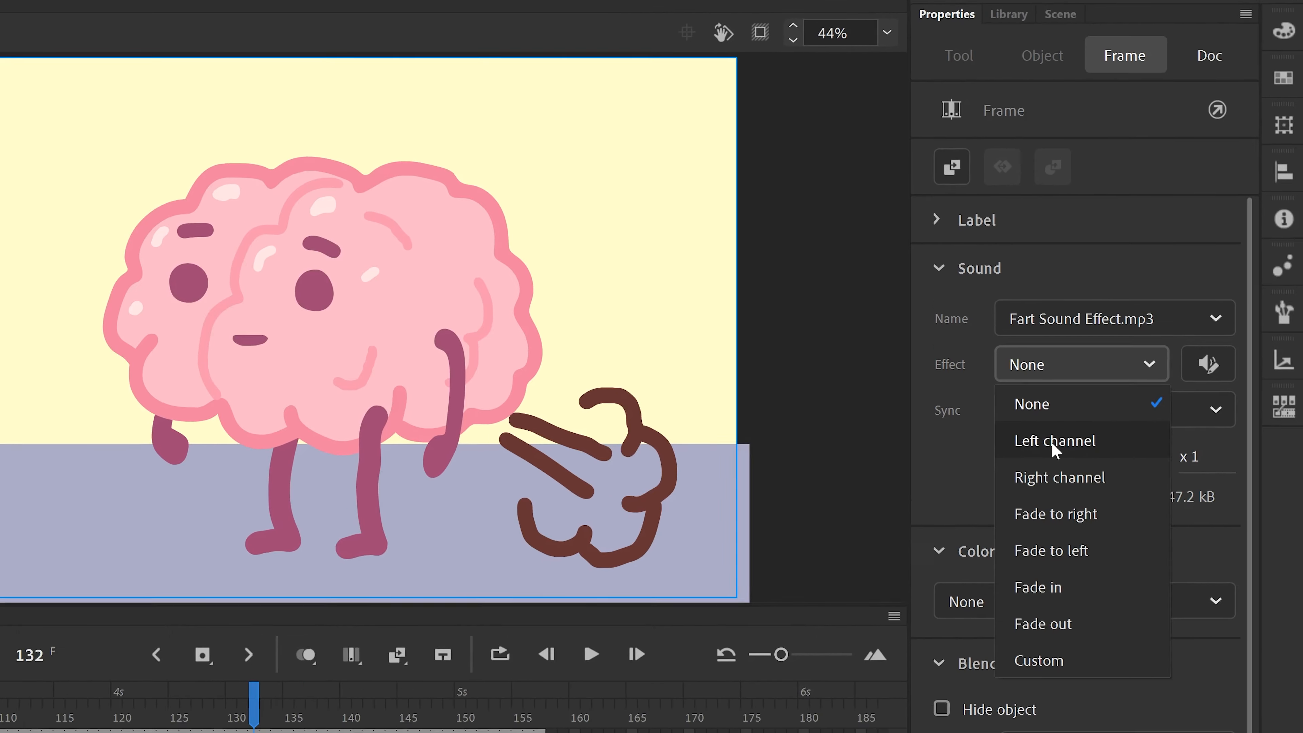
{"action": "left_click", "coordinate": [1030, 460]}
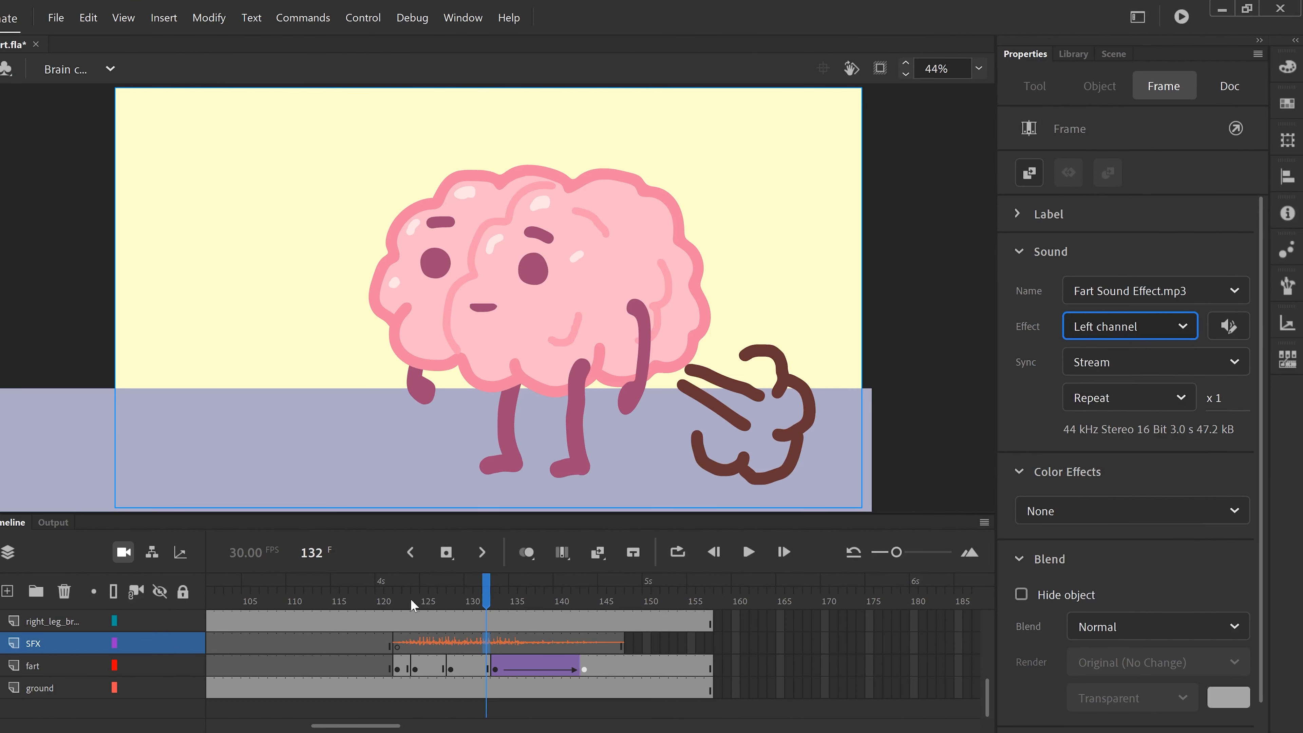
{"action": "left_click", "coordinate": [414, 603]}
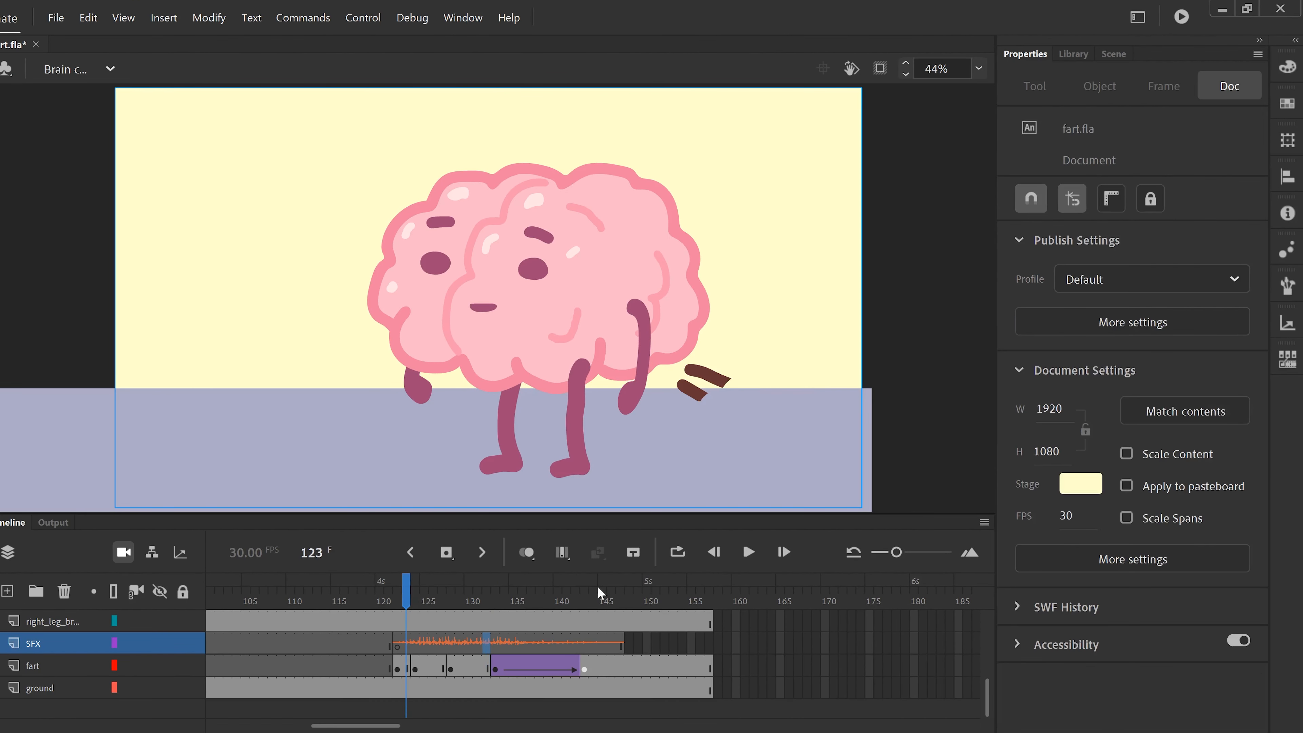
{"action": "left_click", "coordinate": [749, 553]}
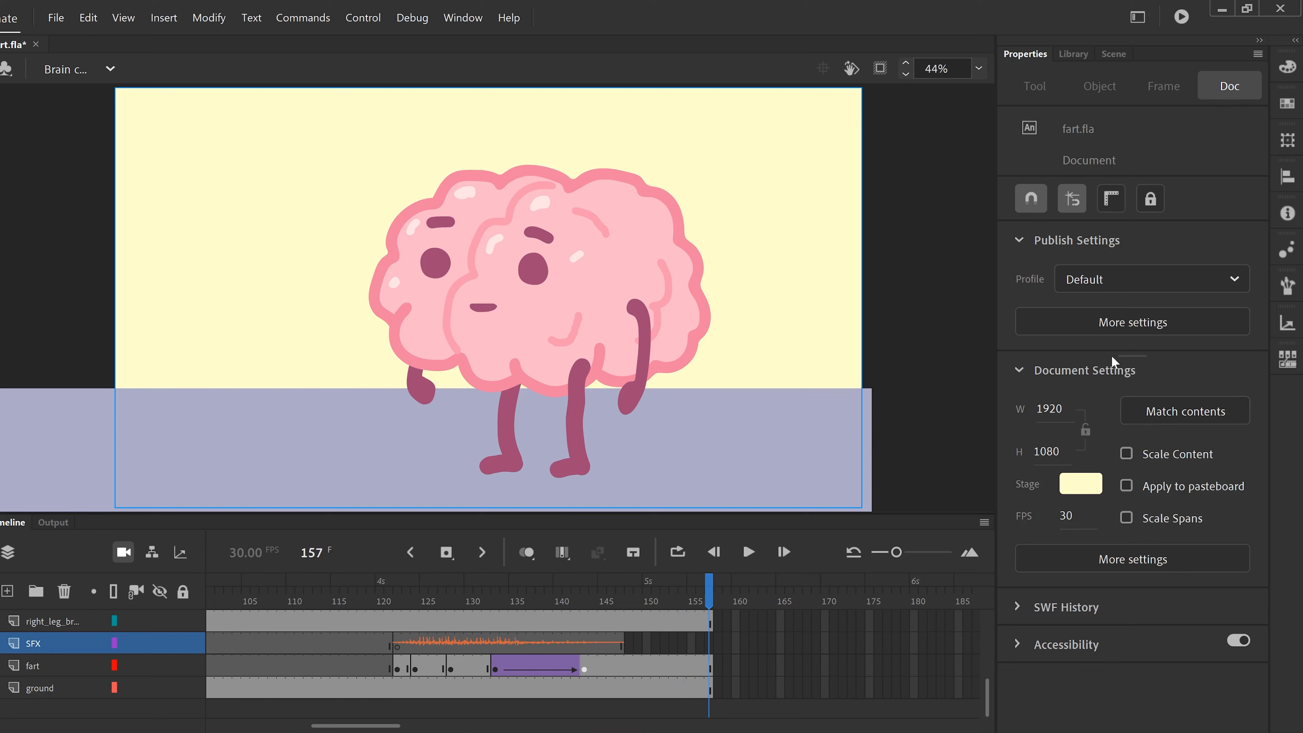
Set the effect of the SFX layer's sound to Fade to right and play the scene from frame 109.
{"action": "left_click", "coordinate": [587, 643]}
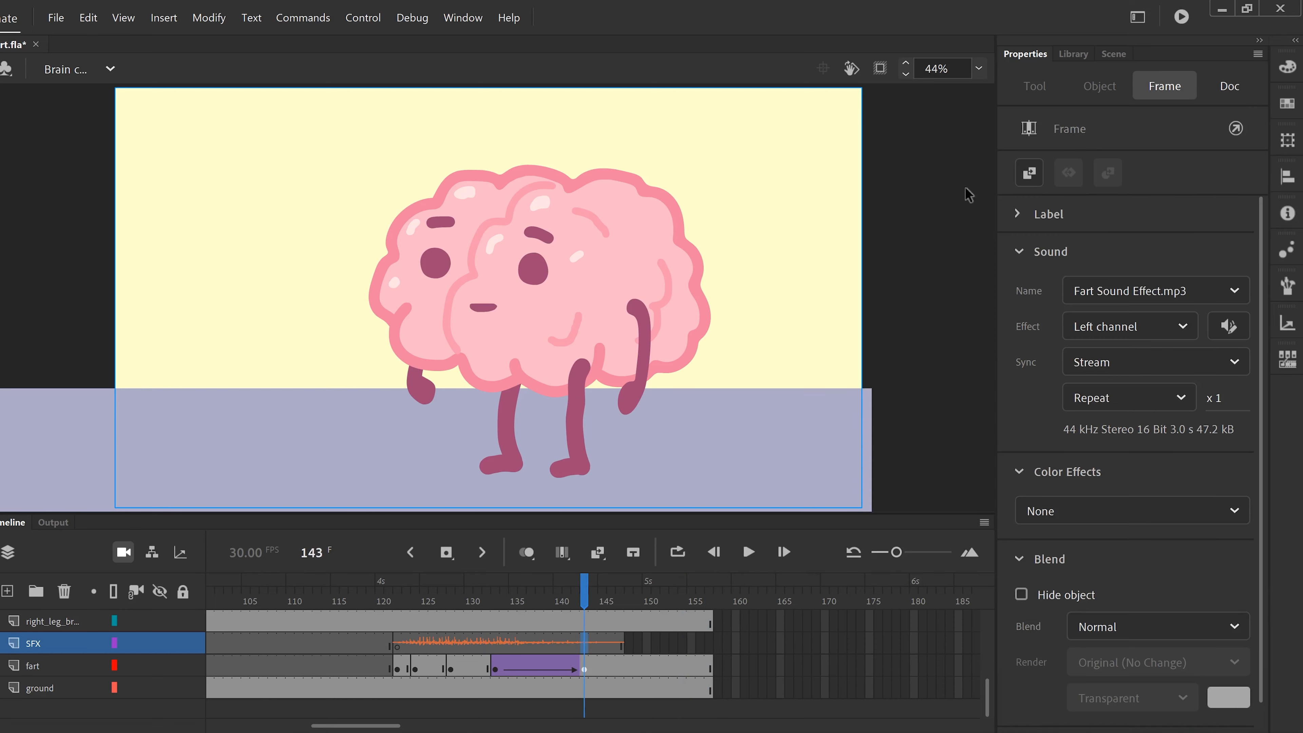
{"action": "left_click", "coordinate": [1130, 331]}
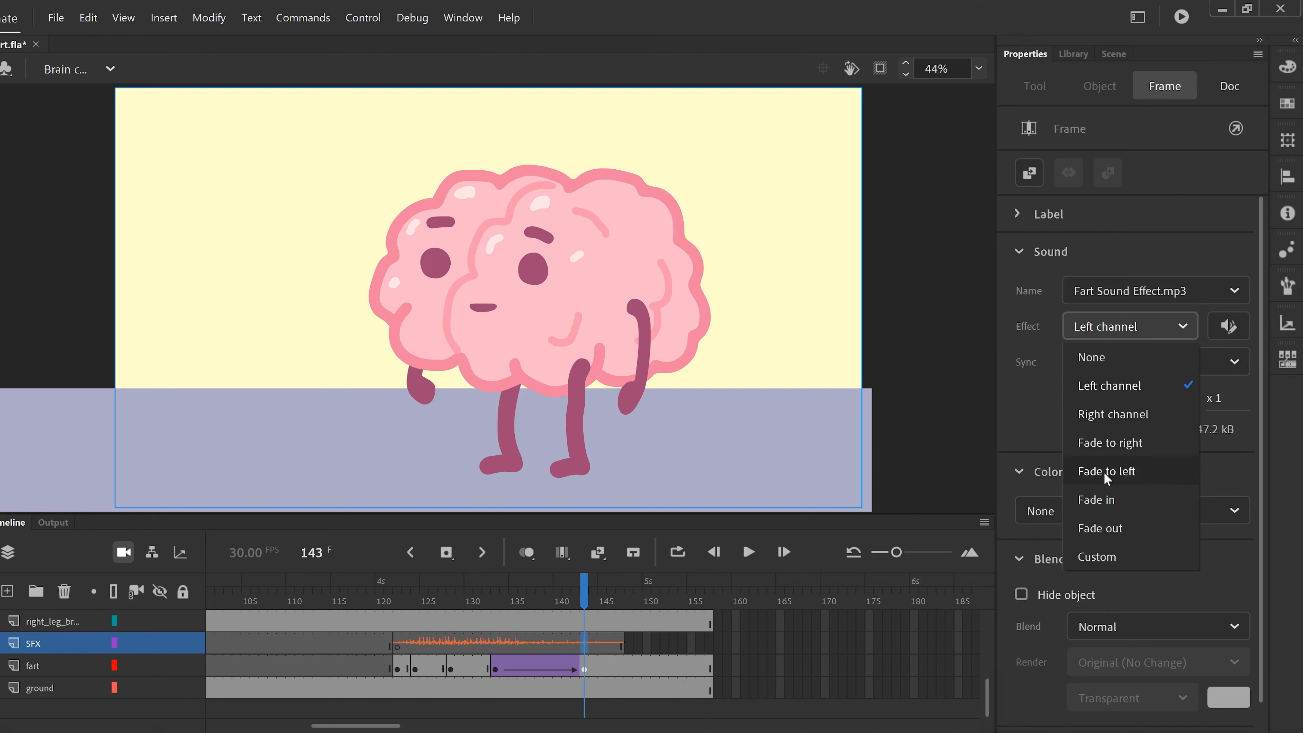
{"action": "left_click", "coordinate": [1105, 443]}
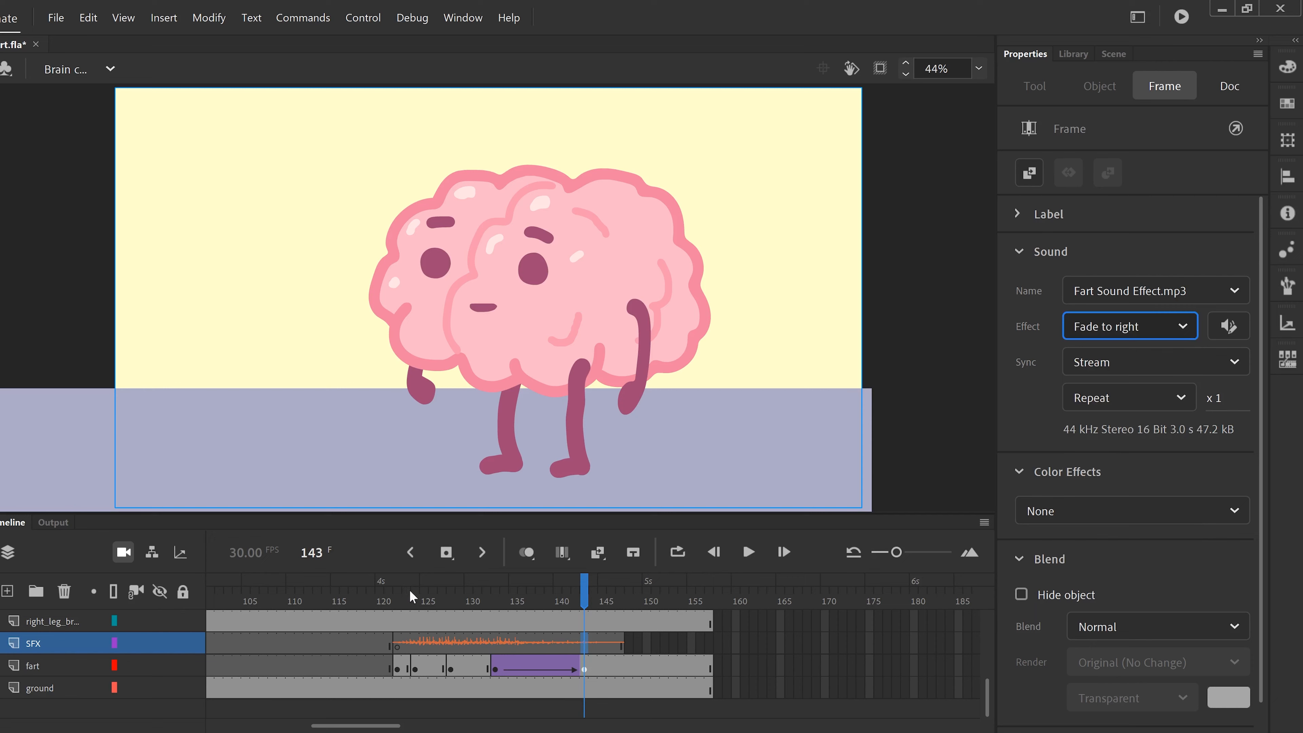
{"action": "left_click", "coordinate": [280, 603]}
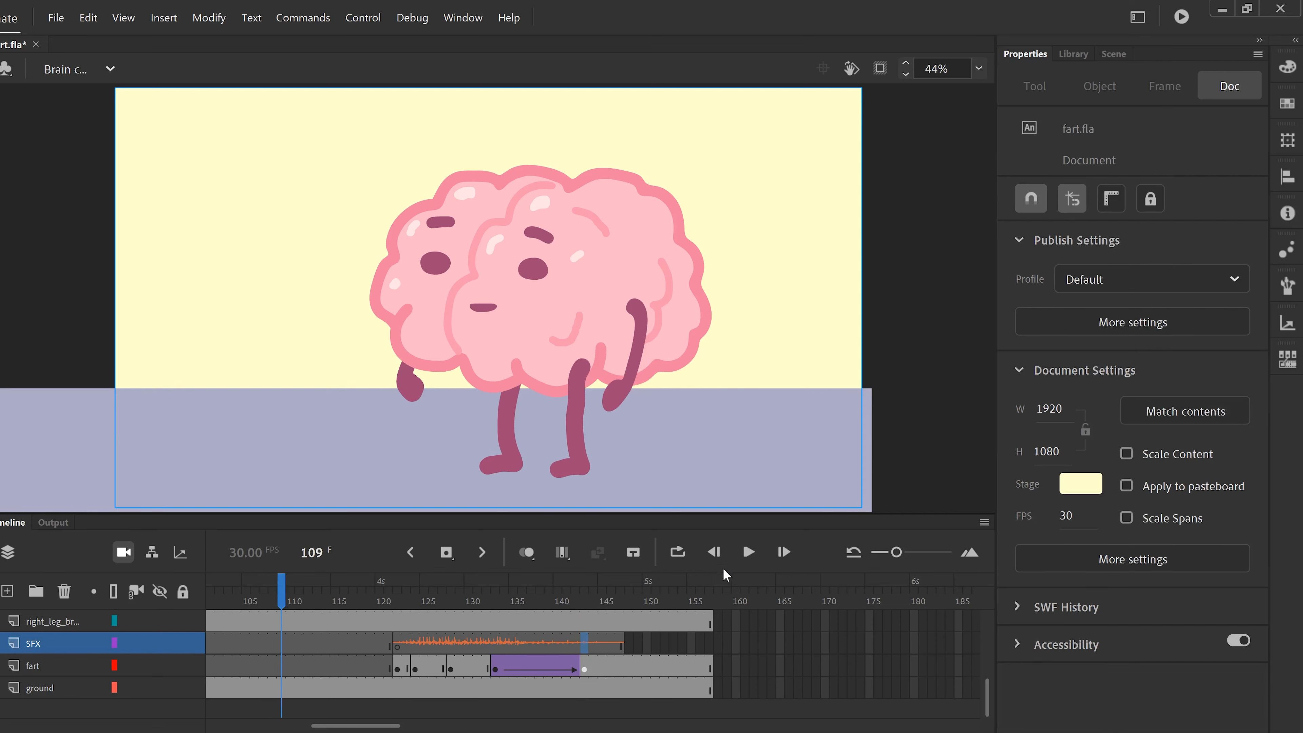
{"action": "left_click", "coordinate": [749, 552]}
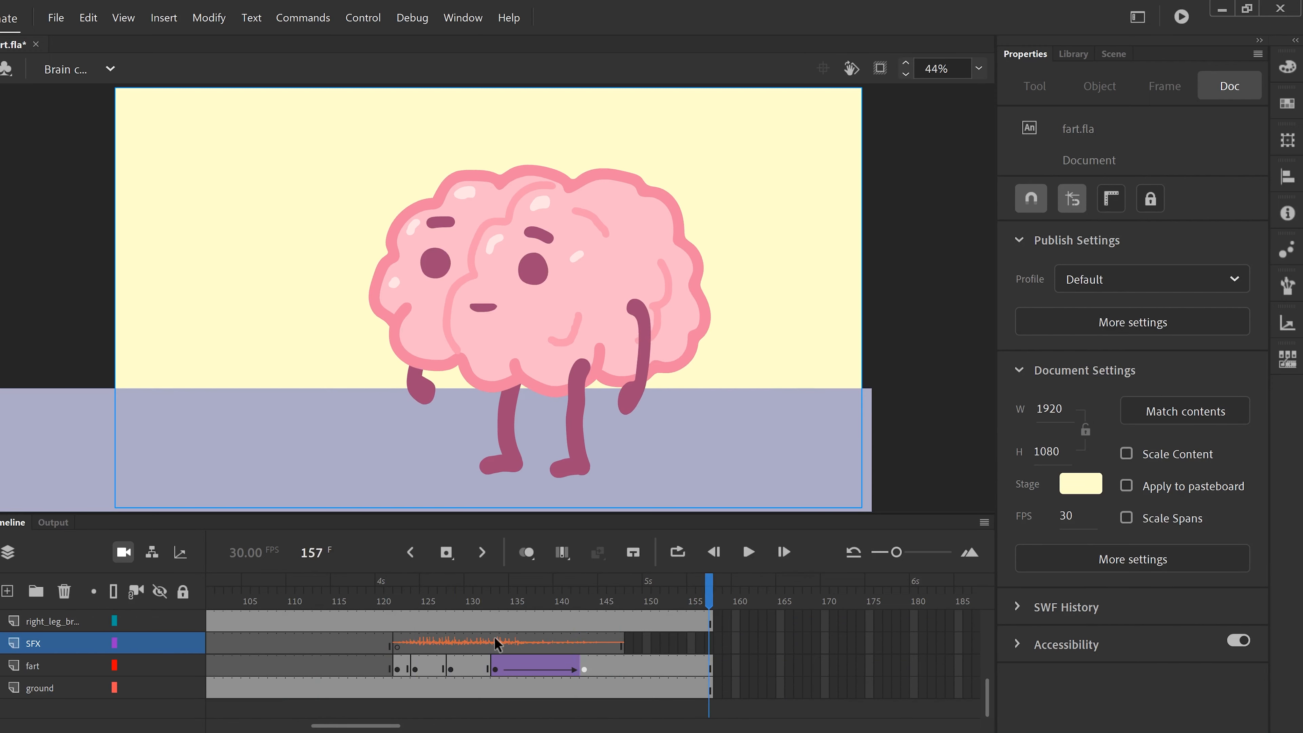
Select the SFX layer's sound, review its available effects and set the effect to Fade out.
{"action": "left_click", "coordinate": [495, 640]}
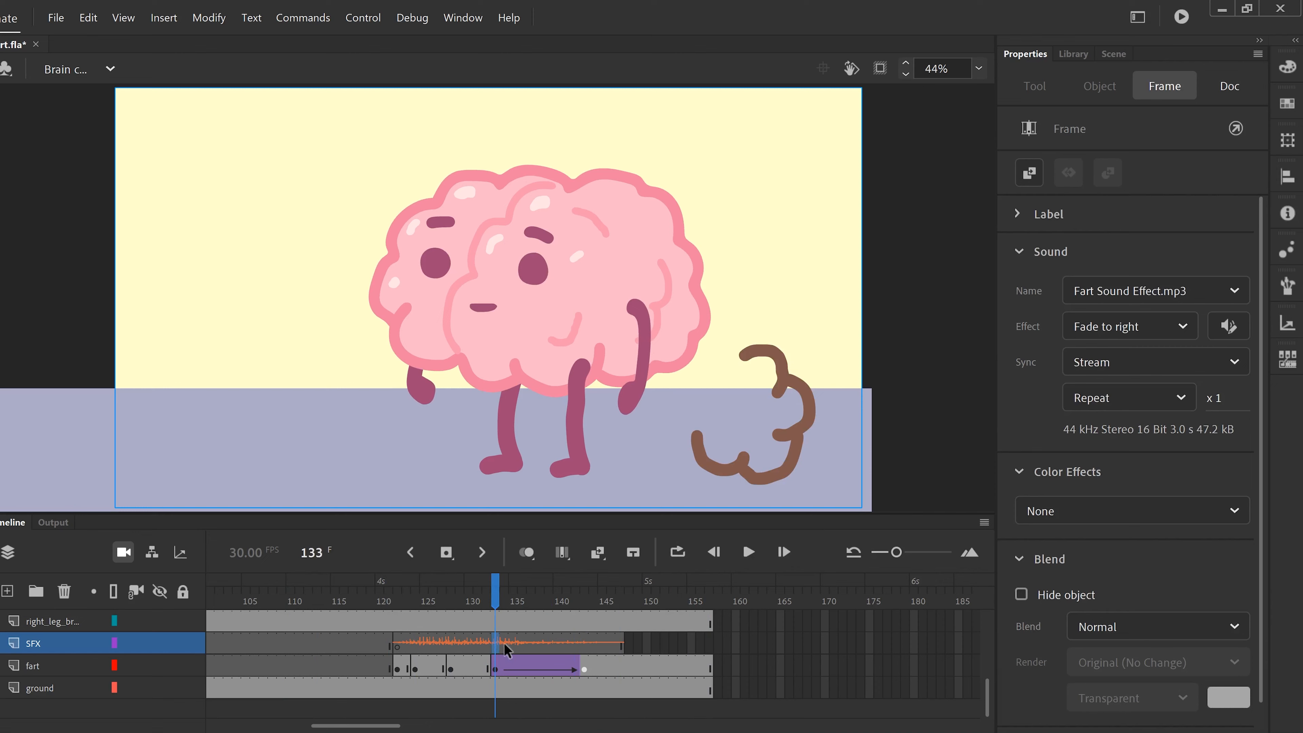
{"action": "left_click", "coordinate": [1163, 331]}
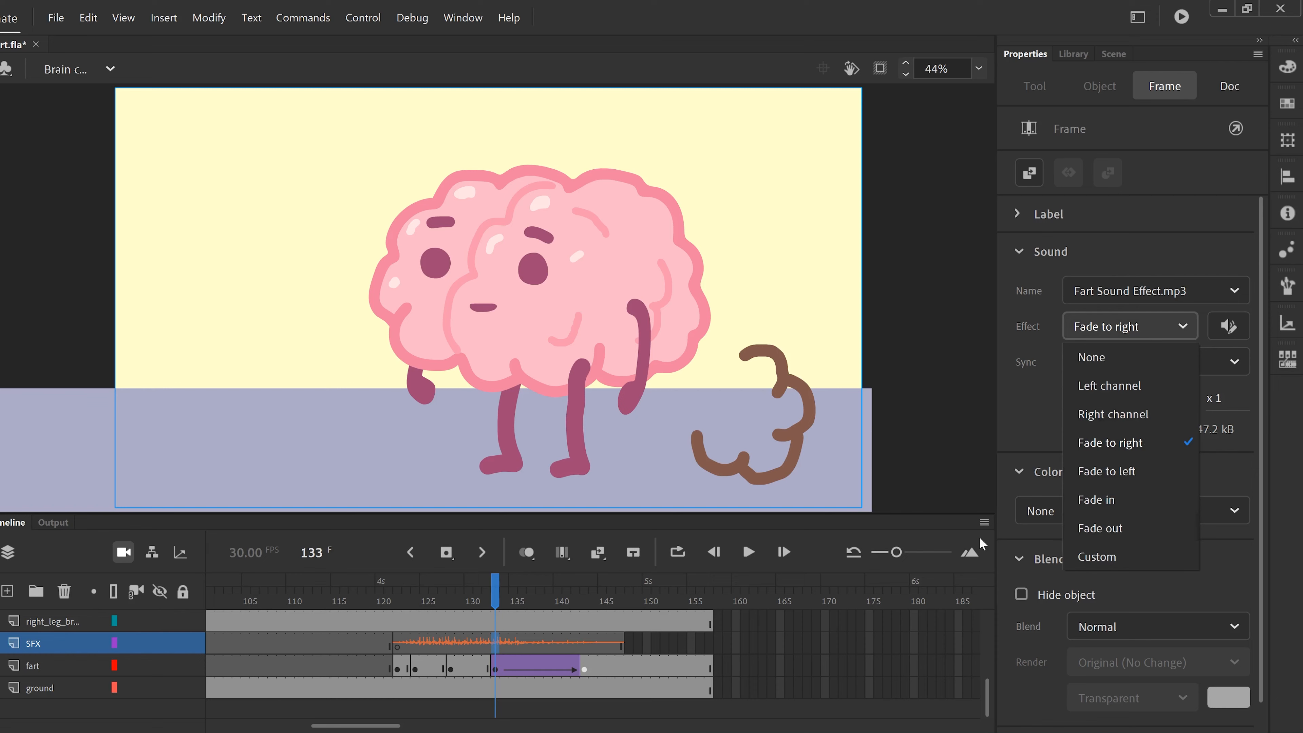
{"action": "left_click", "coordinate": [621, 648]}
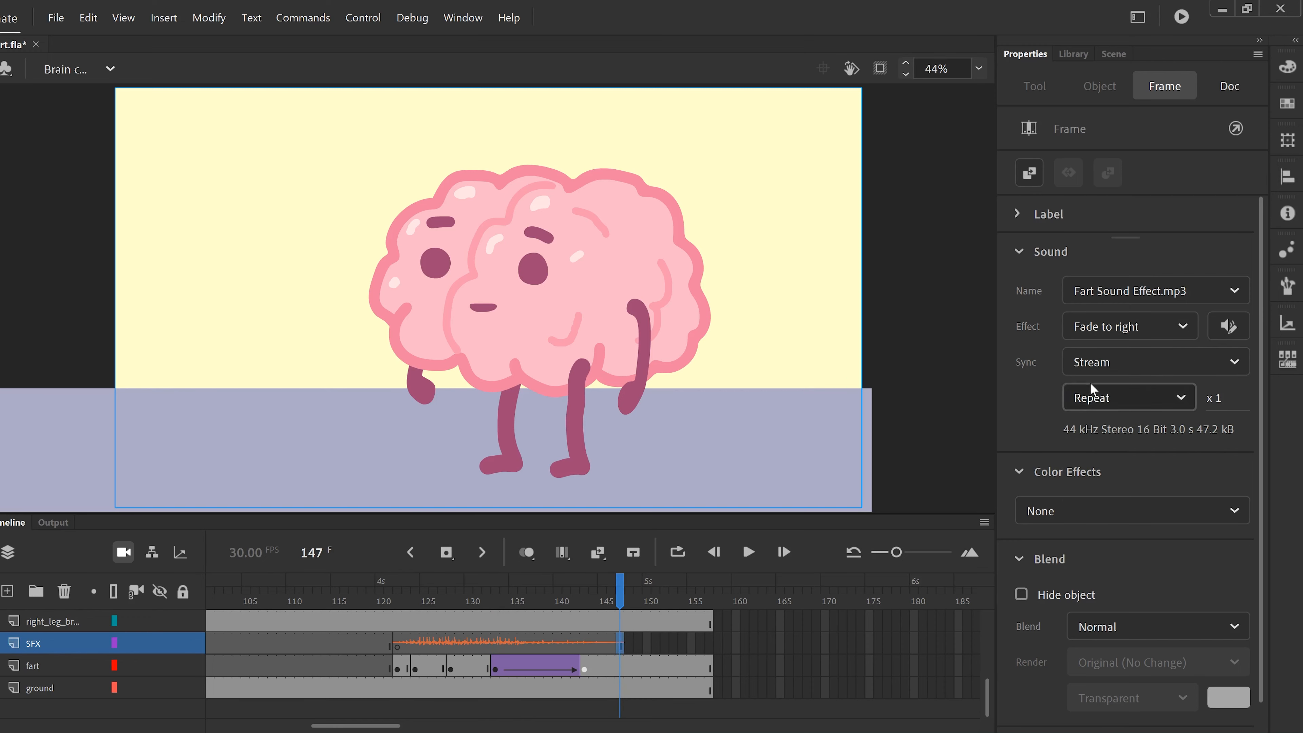
{"action": "left_click", "coordinate": [1125, 322]}
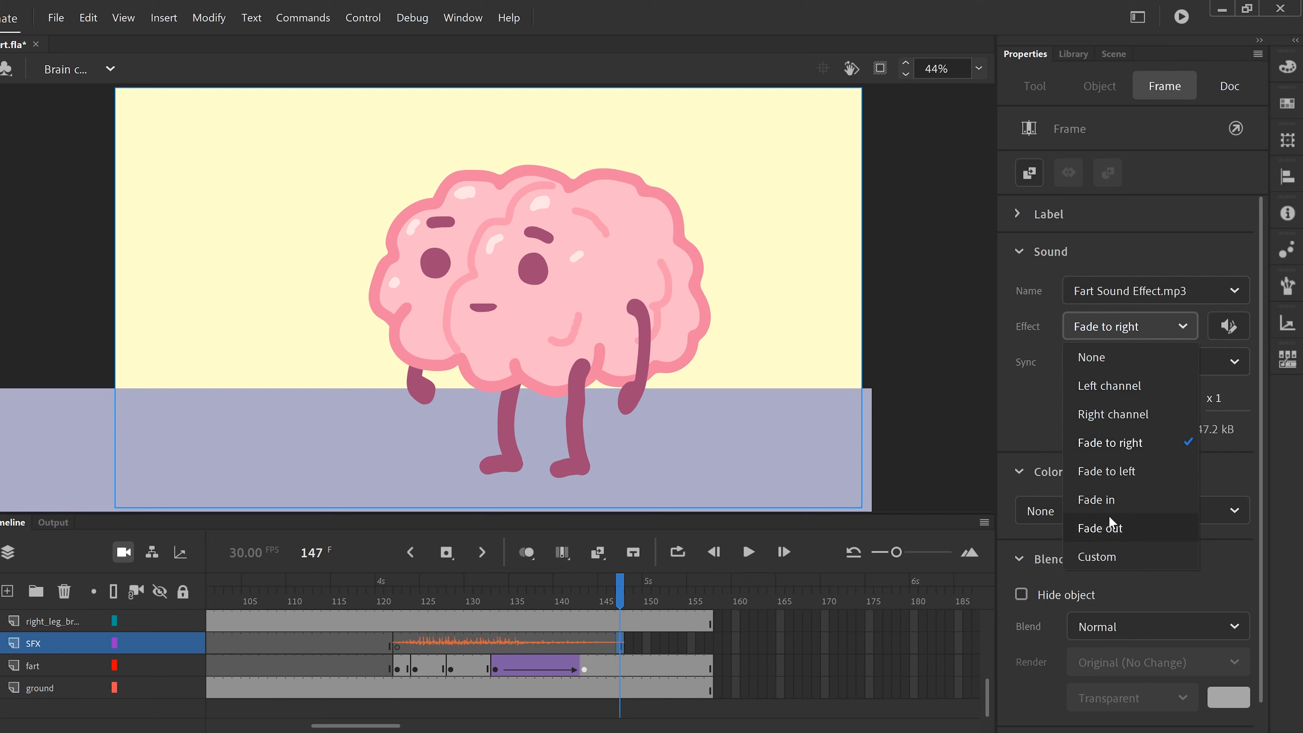
{"action": "left_click", "coordinate": [1096, 528]}
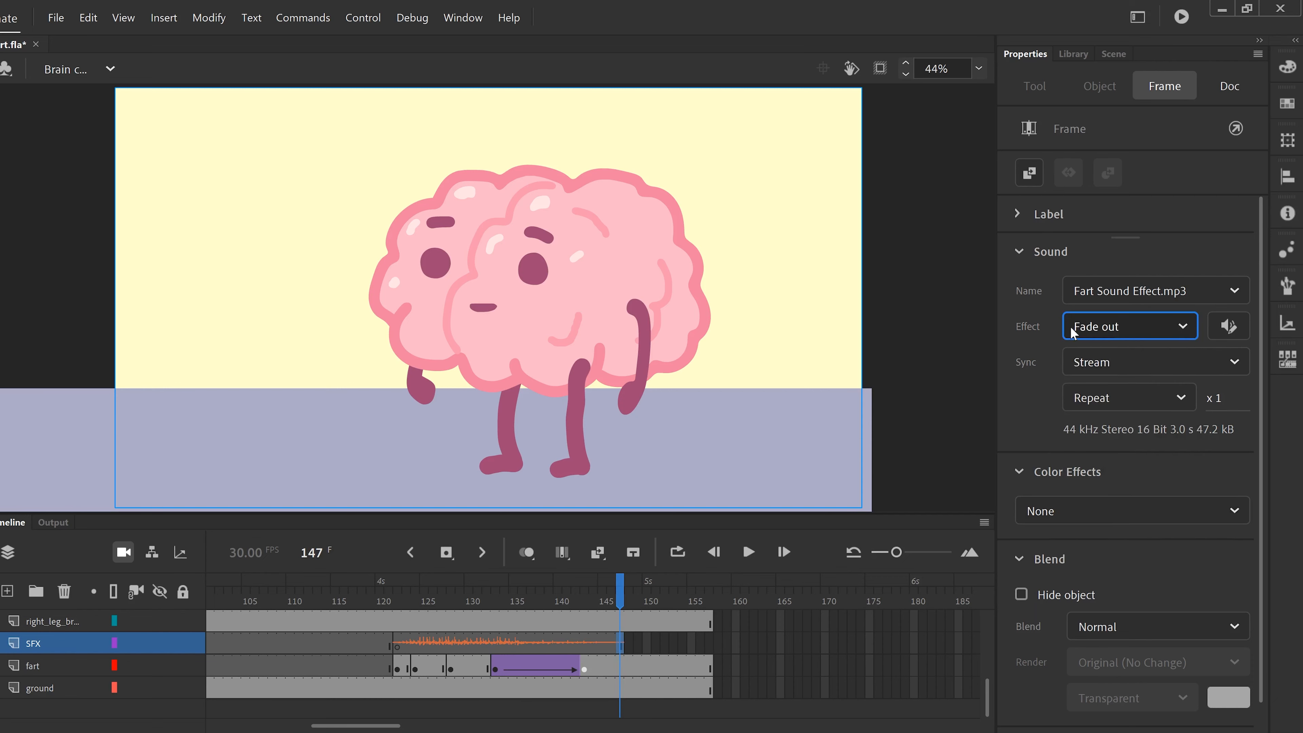
Open the SFX sound's envelope for editing, bring its waveform into view and reset the envelope's effect to None.
{"action": "left_click", "coordinate": [1230, 329]}
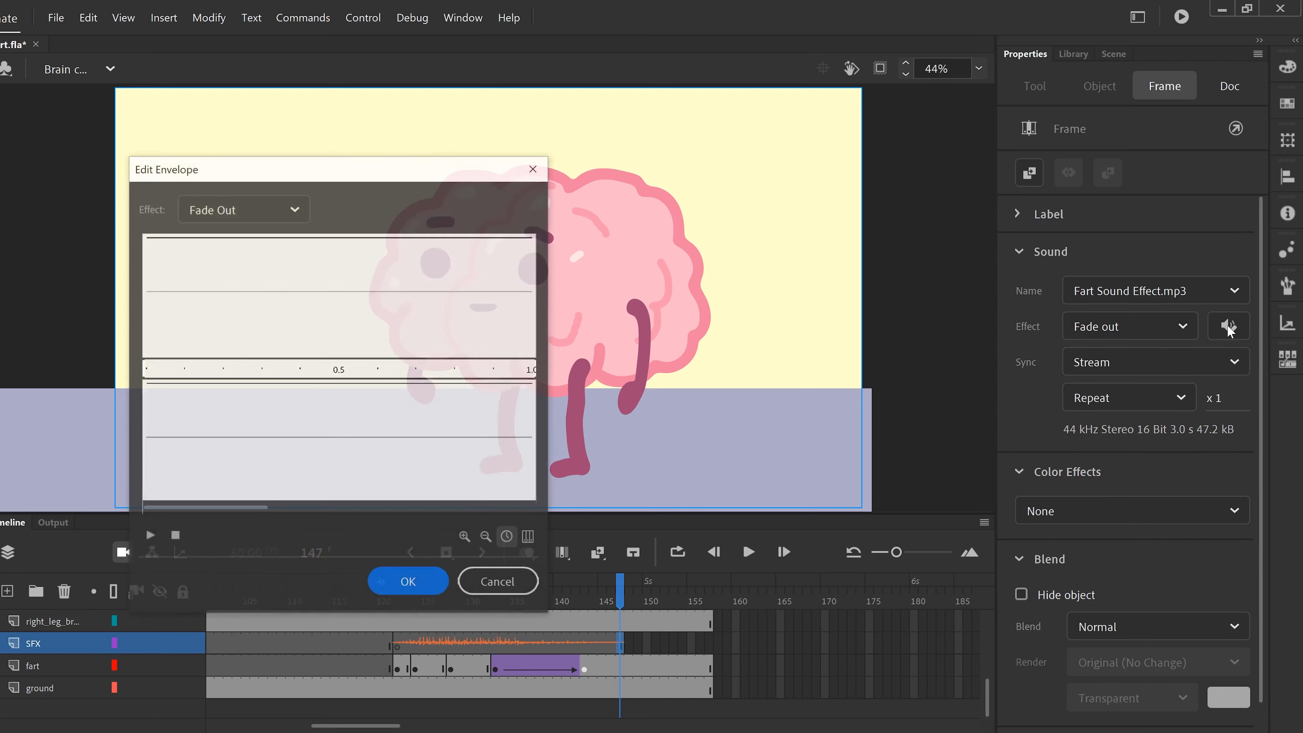
{"action": "left_click_drag", "start_coordinate": [205, 507], "coordinate": [342, 508]}
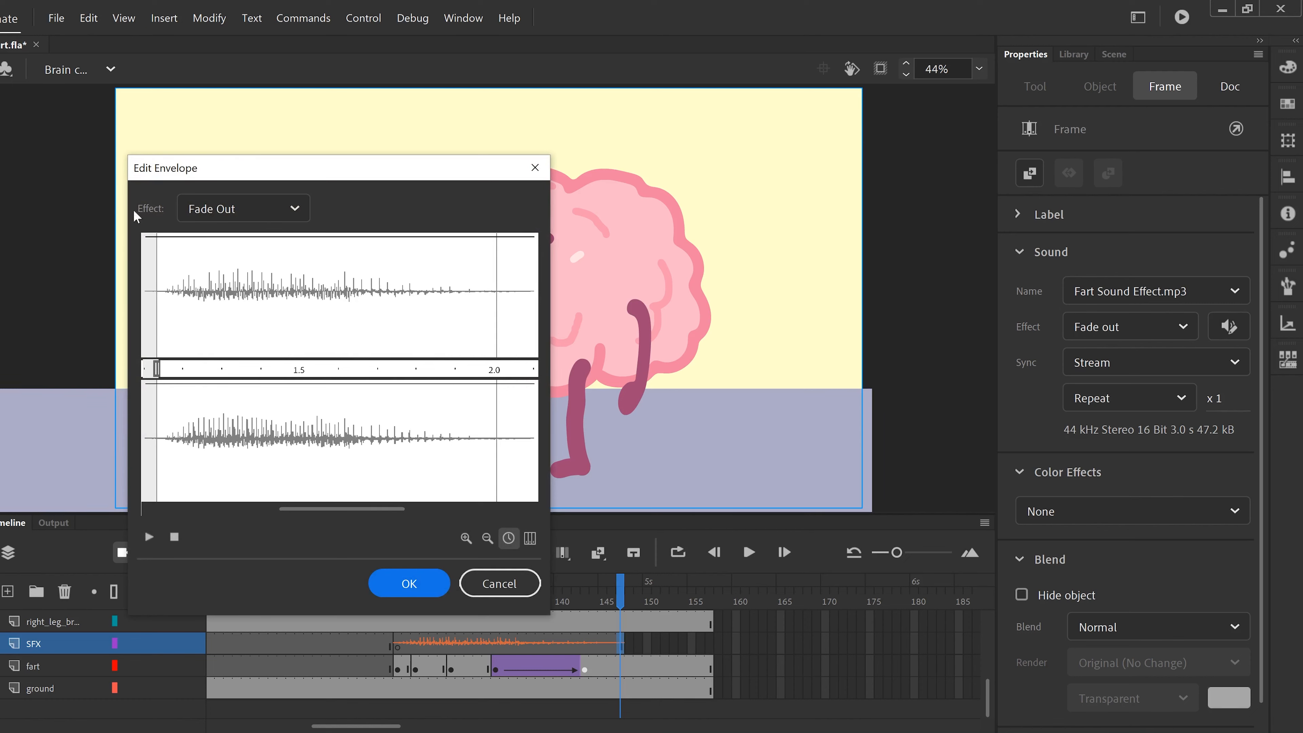
{"action": "left_click", "coordinate": [295, 214]}
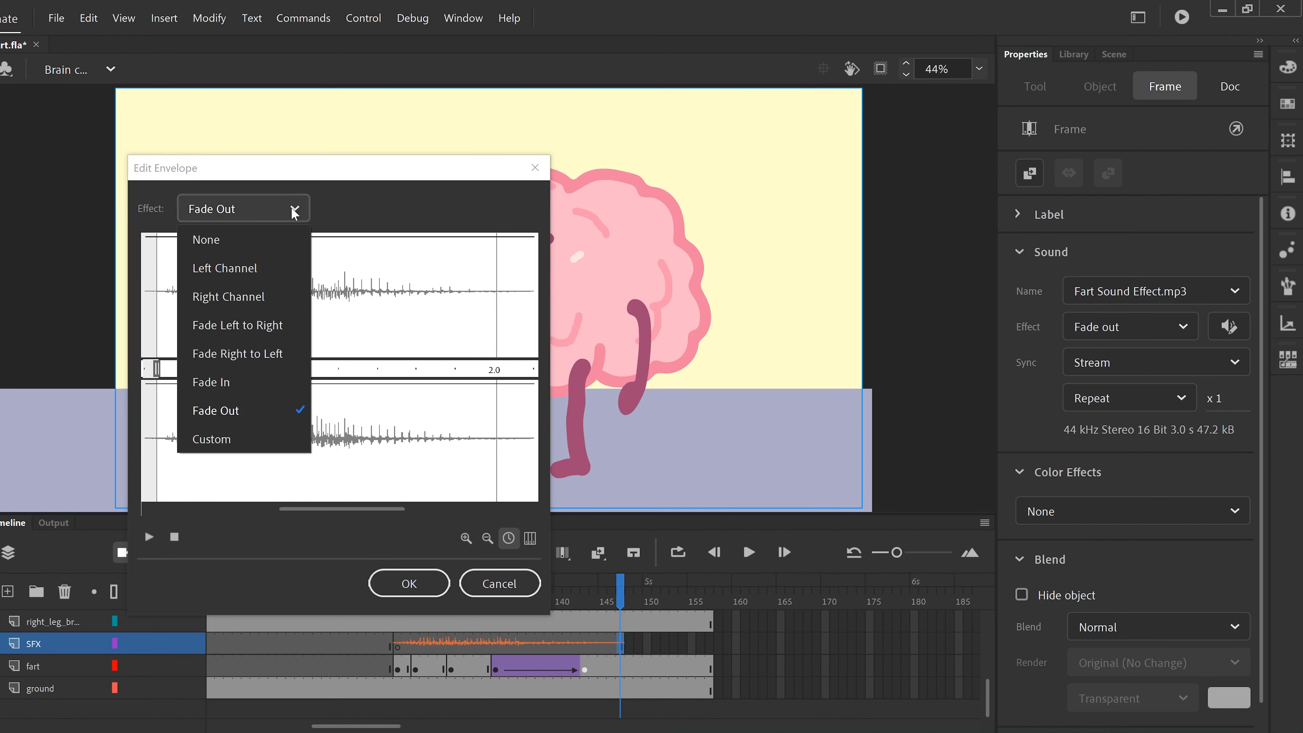
{"action": "left_click", "coordinate": [235, 241]}
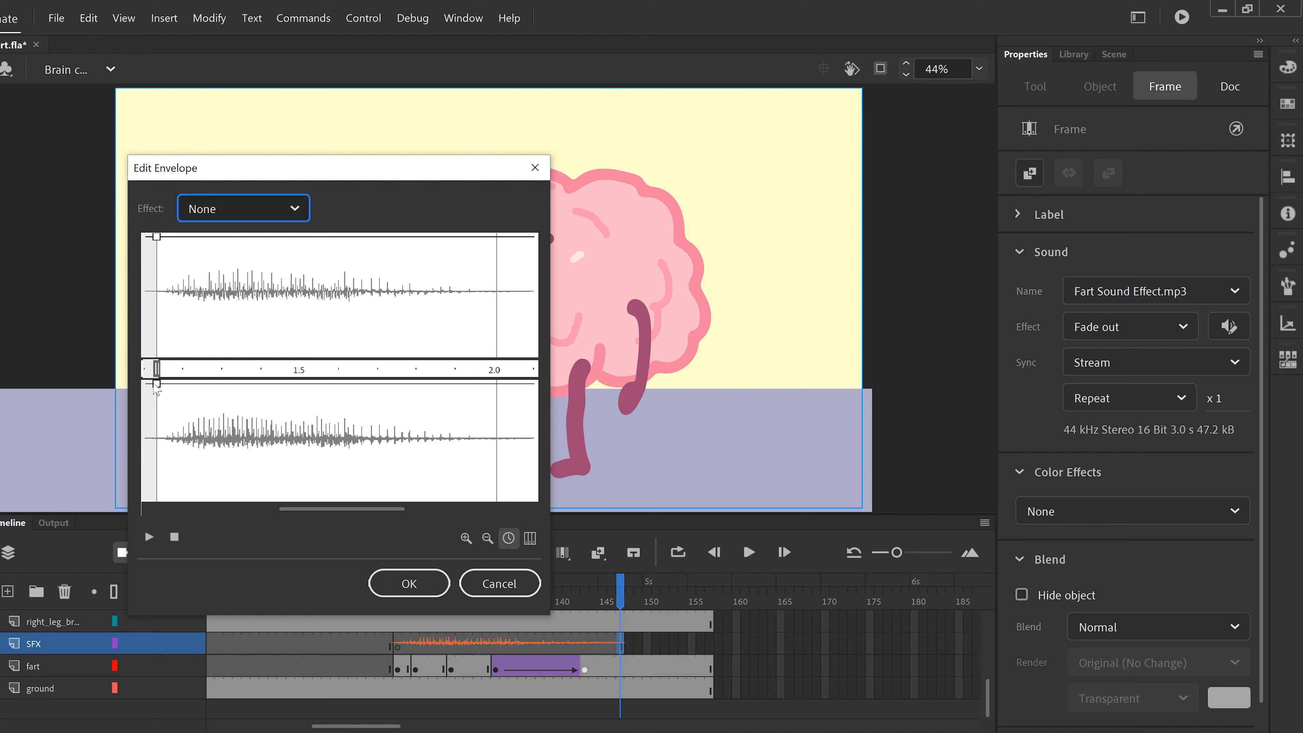
Shape a custom envelope that fades the left channel down to silence at 2.0 s while the right channel rises from silence to full volume.
{"action": "mouse_move", "coordinate": [157, 237]}
{"action": "left_mouse_down"}
{"action": "mouse_move", "coordinate": [157, 494]}
{"action": "mouse_move", "coordinate": [157, 237]}
{"action": "left_mouse_up"}
{"action": "left_click", "coordinate": [323, 238]}
{"action": "left_click_drag", "start_coordinate": [323, 238], "coordinate": [502, 357]}
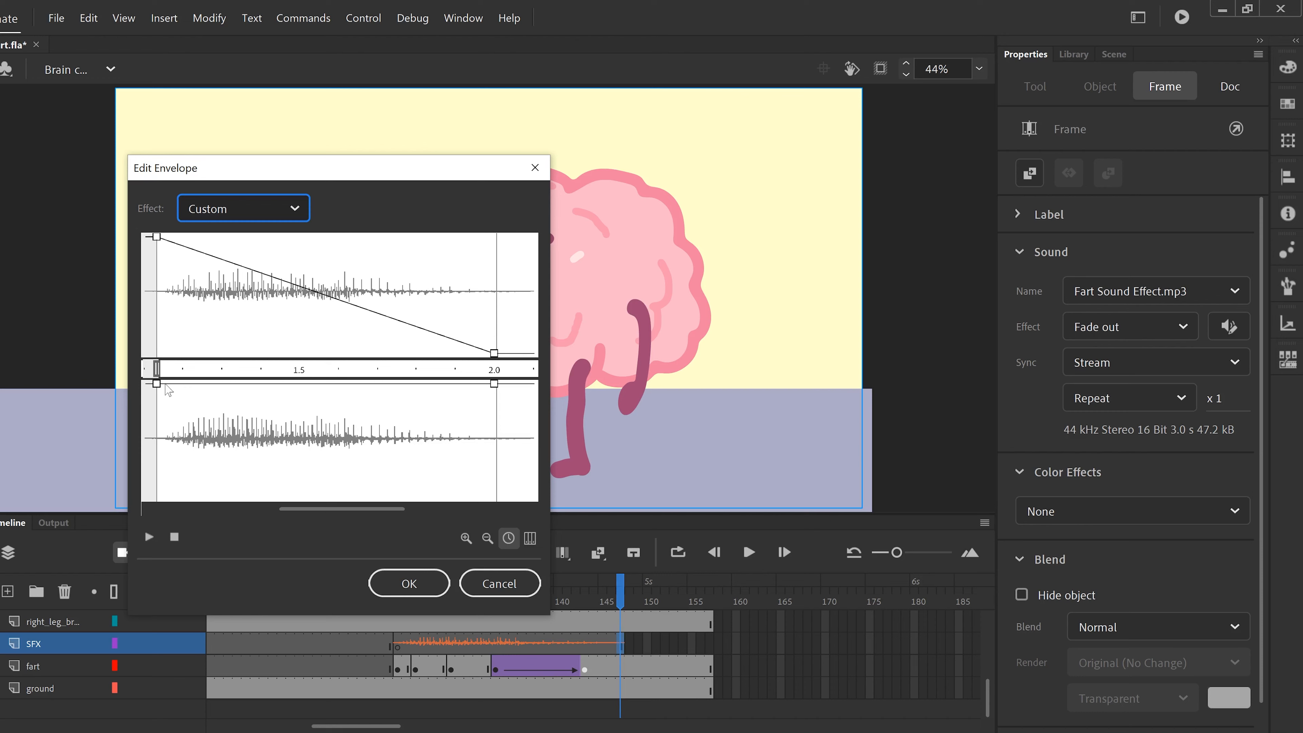
{"action": "left_click_drag", "start_coordinate": [156, 394], "coordinate": [157, 513]}
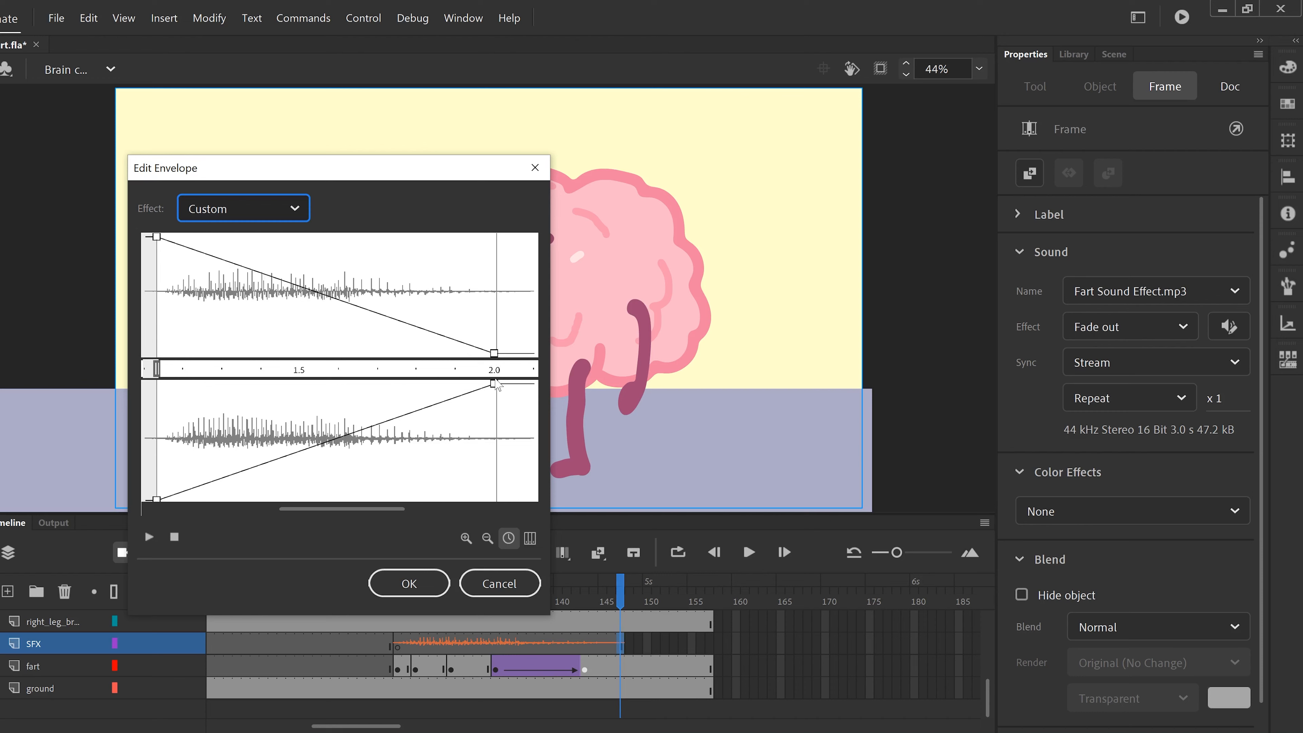
Add a middle control point to the envelope, move it to about 1.6 s, apply the envelope and play the scene from frame 103.
{"action": "left_click", "coordinate": [309, 448]}
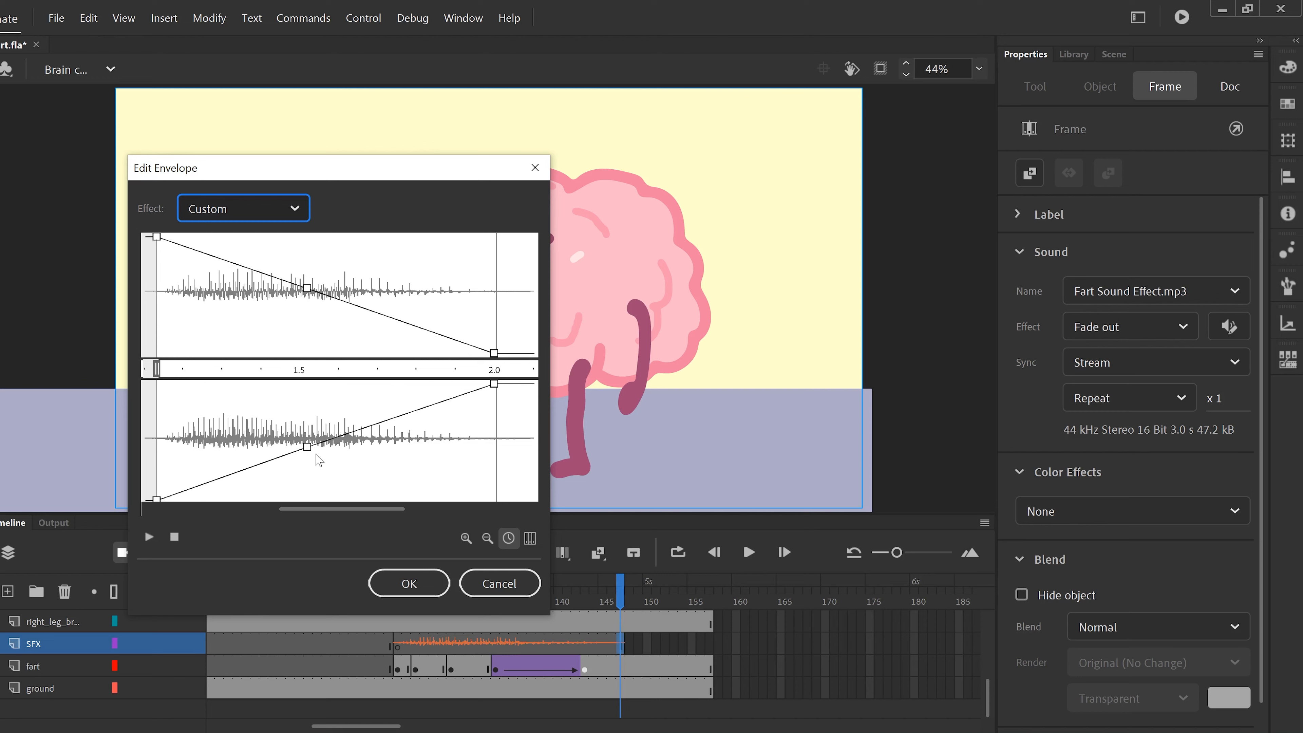
{"action": "left_click_drag", "start_coordinate": [309, 452], "coordinate": [359, 453]}
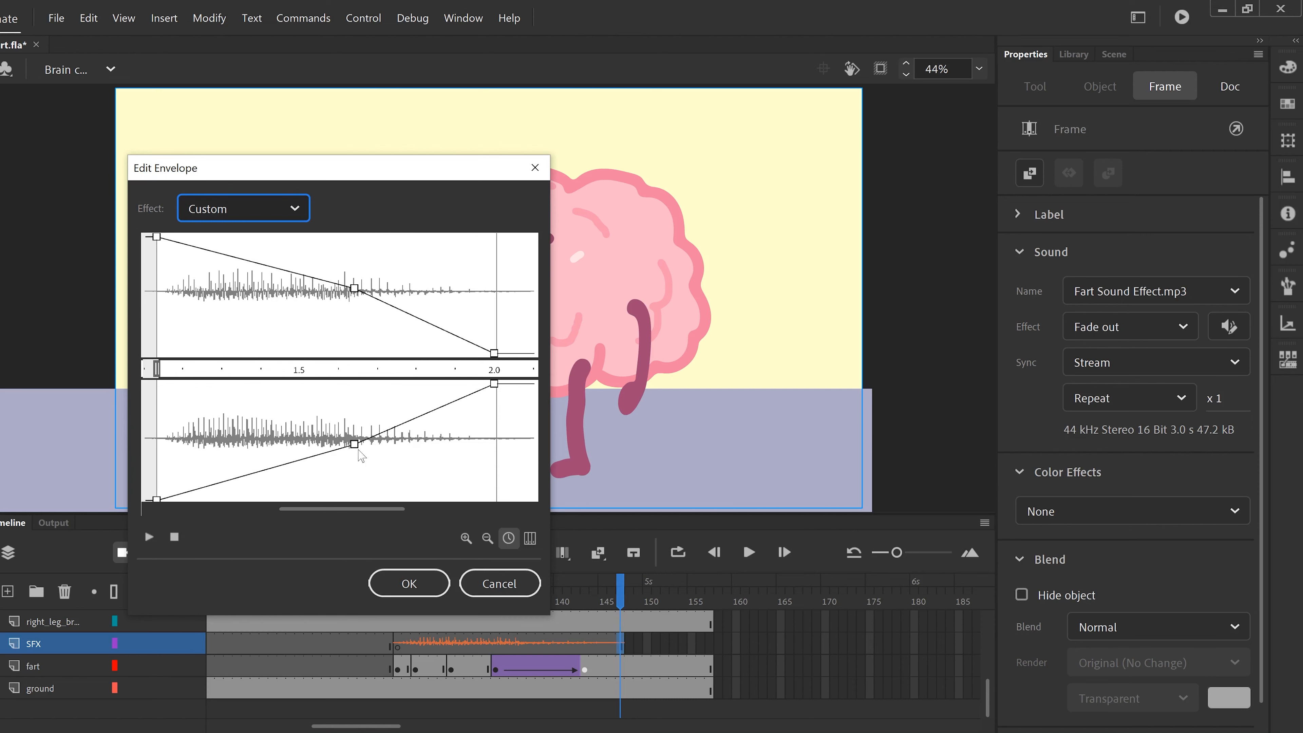
{"action": "left_click", "coordinate": [409, 583]}
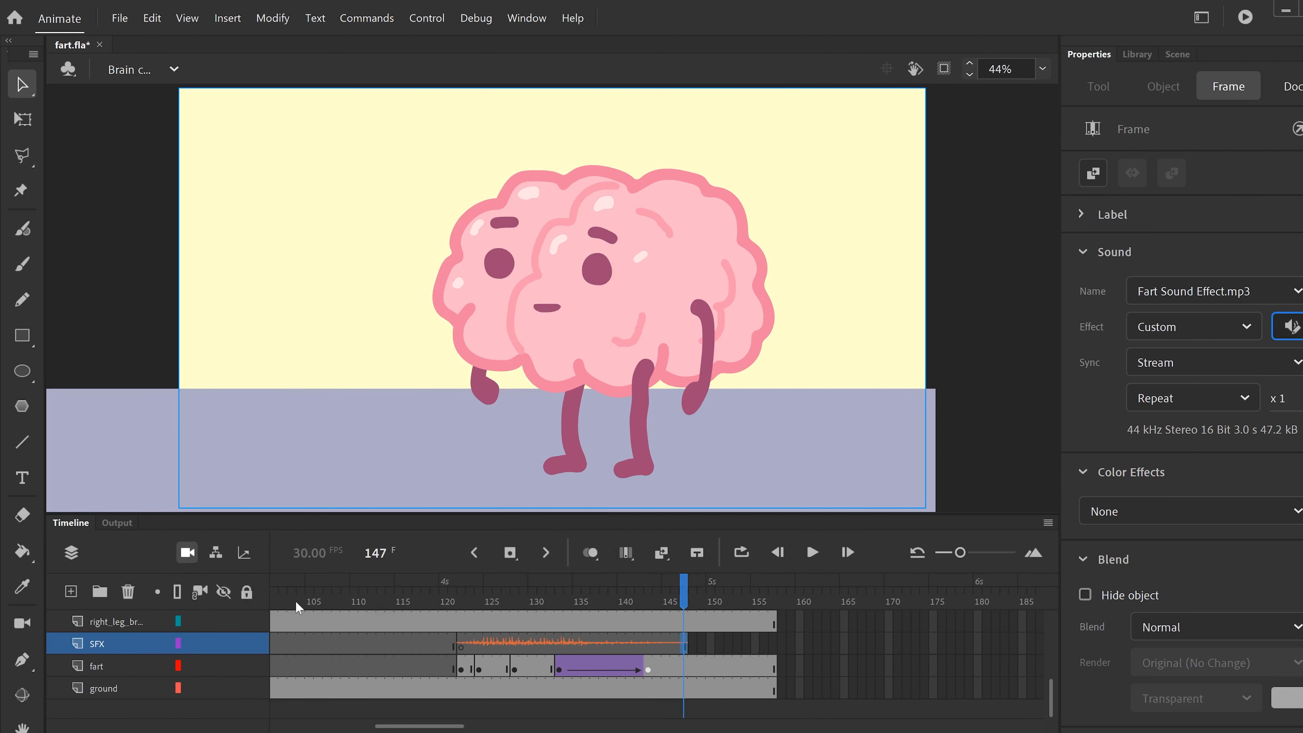
{"action": "left_click", "coordinate": [297, 607]}
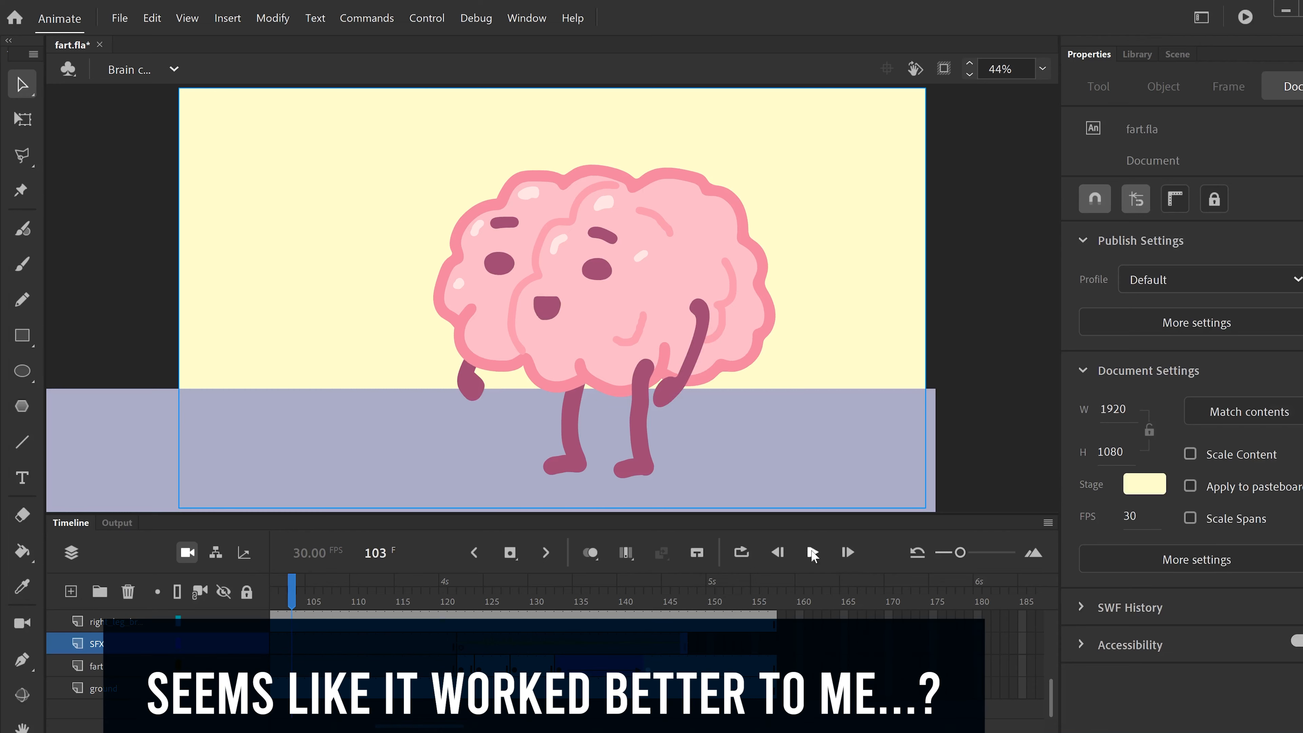
{"action": "left_click", "coordinate": [813, 553]}
Try the Stop sync option on the SFX layer's sound, check the layer's timeline and undo the sync change.
{"action": "left_click", "coordinate": [610, 648]}
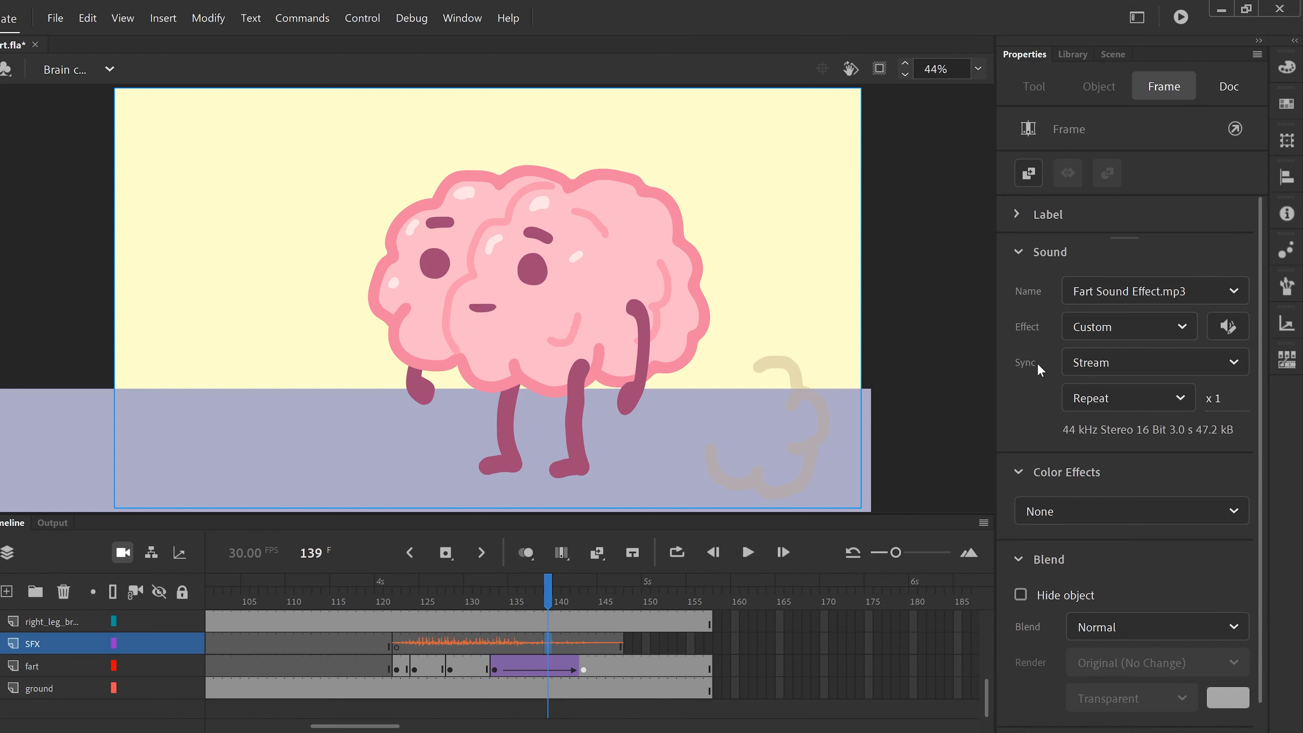
{"action": "left_click", "coordinate": [1078, 362]}
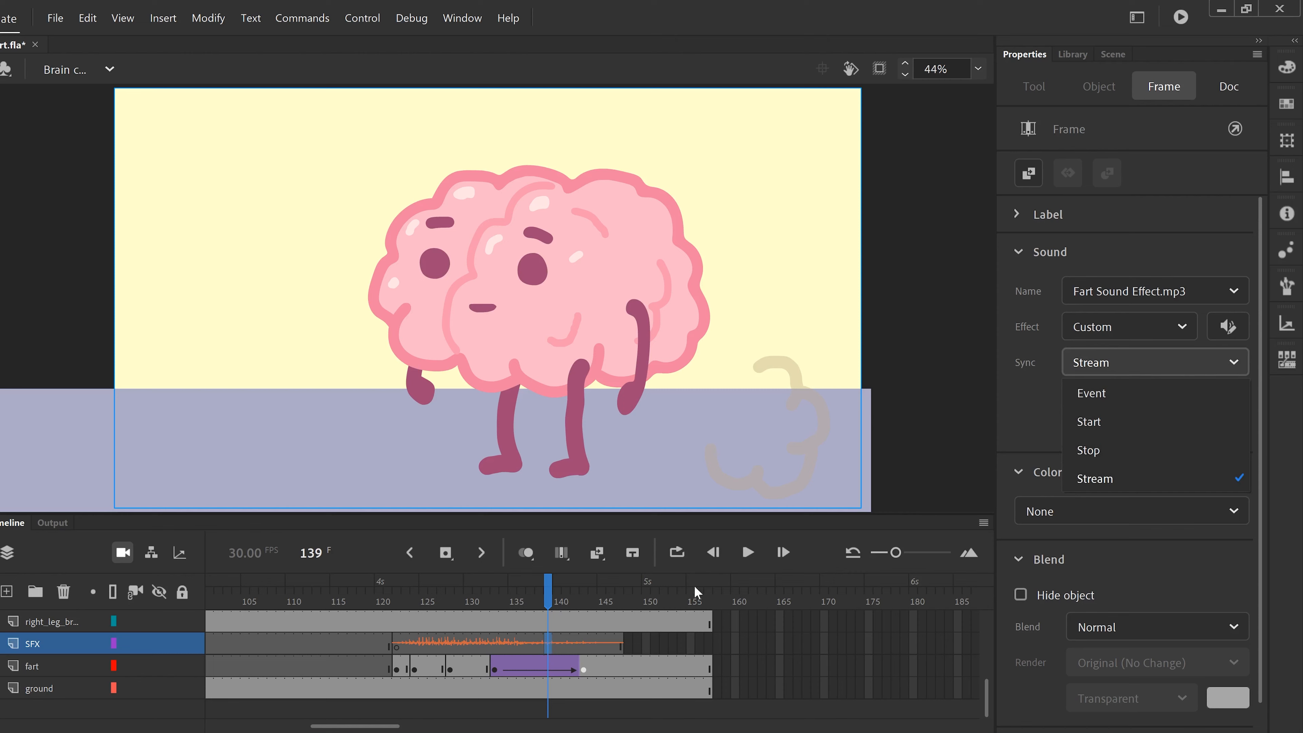
{"action": "left_click", "coordinate": [1095, 451]}
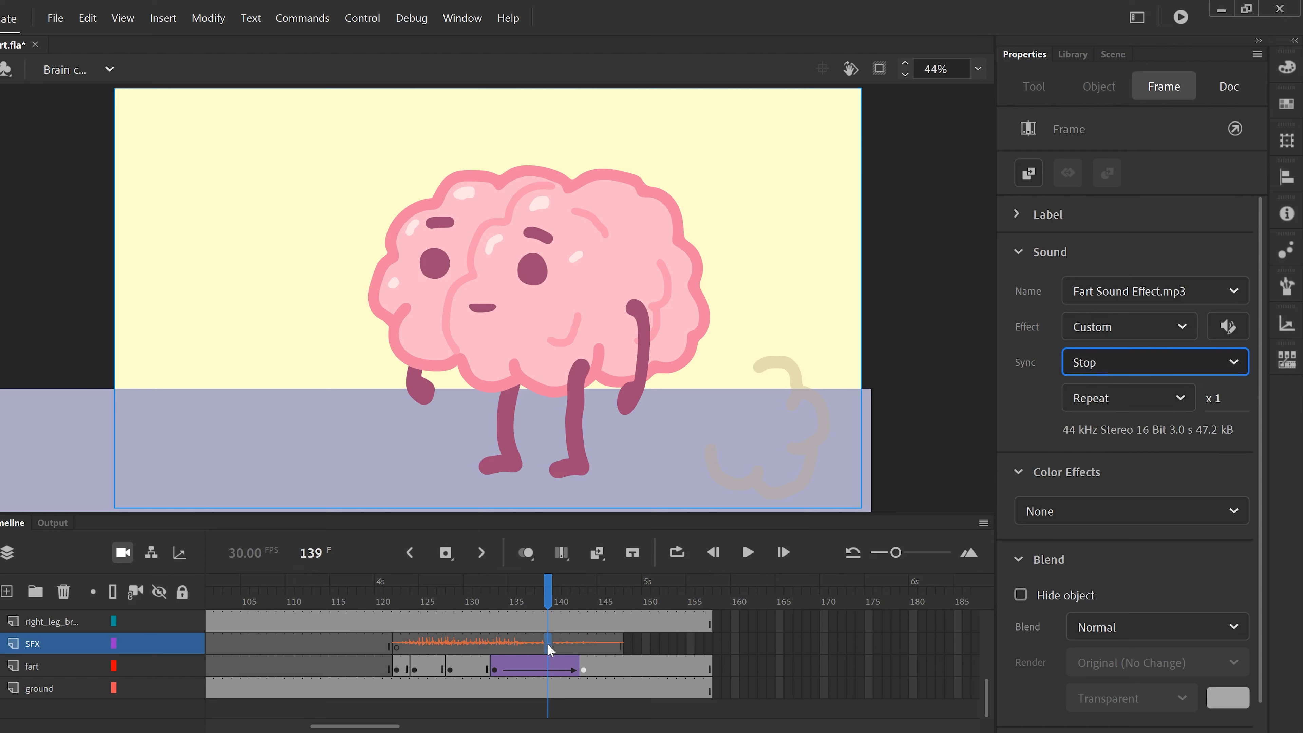
{"action": "left_click", "coordinate": [682, 643]}
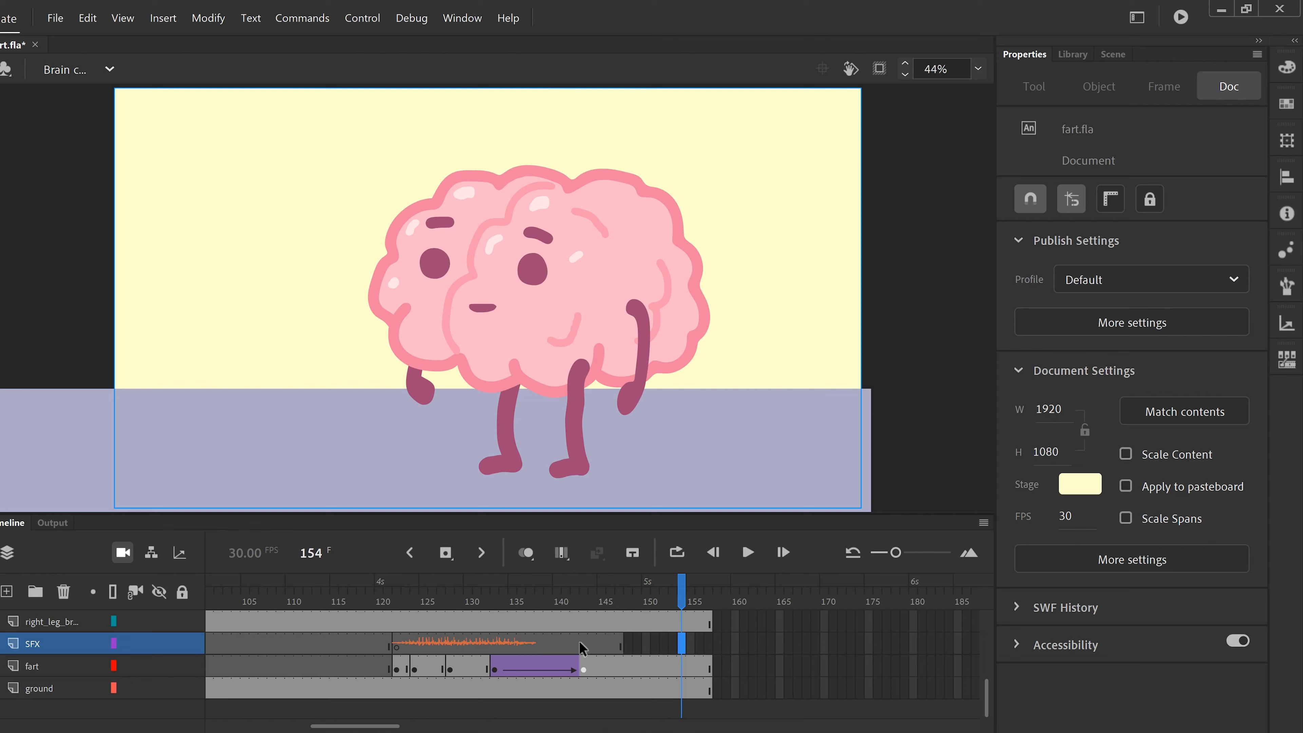
{"action": "key", "text": "ctrl+z"}
Select the SFX layer's sound again at frame 142 and review its sync options.
{"action": "left_click", "coordinate": [620, 644]}
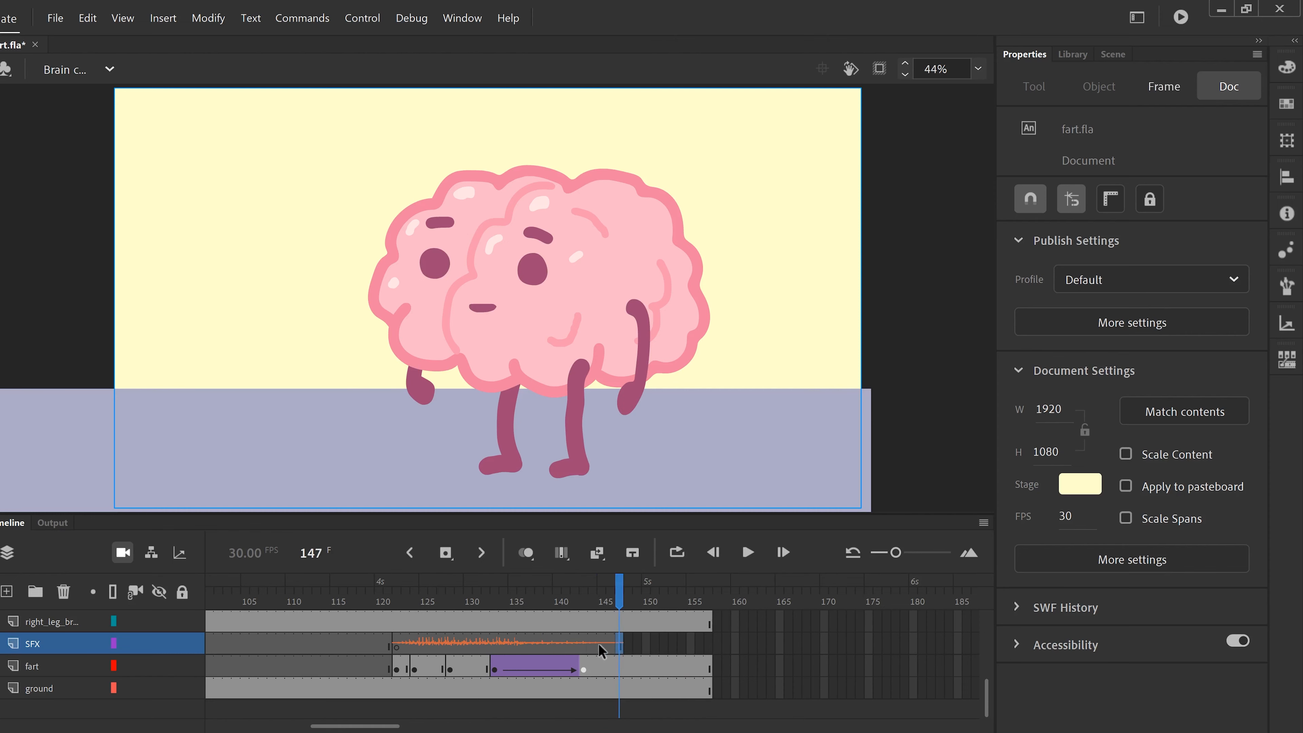
{"action": "left_click", "coordinate": [575, 645]}
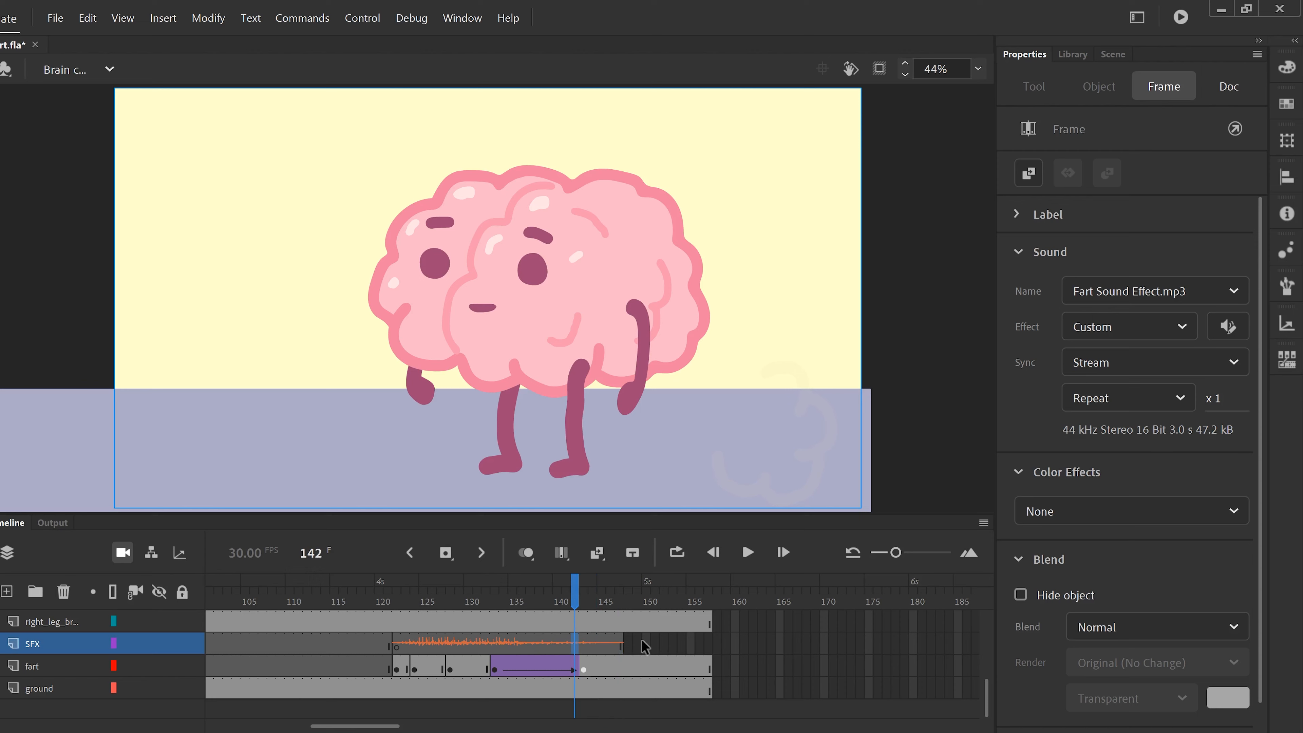
{"action": "left_click", "coordinate": [1109, 365]}
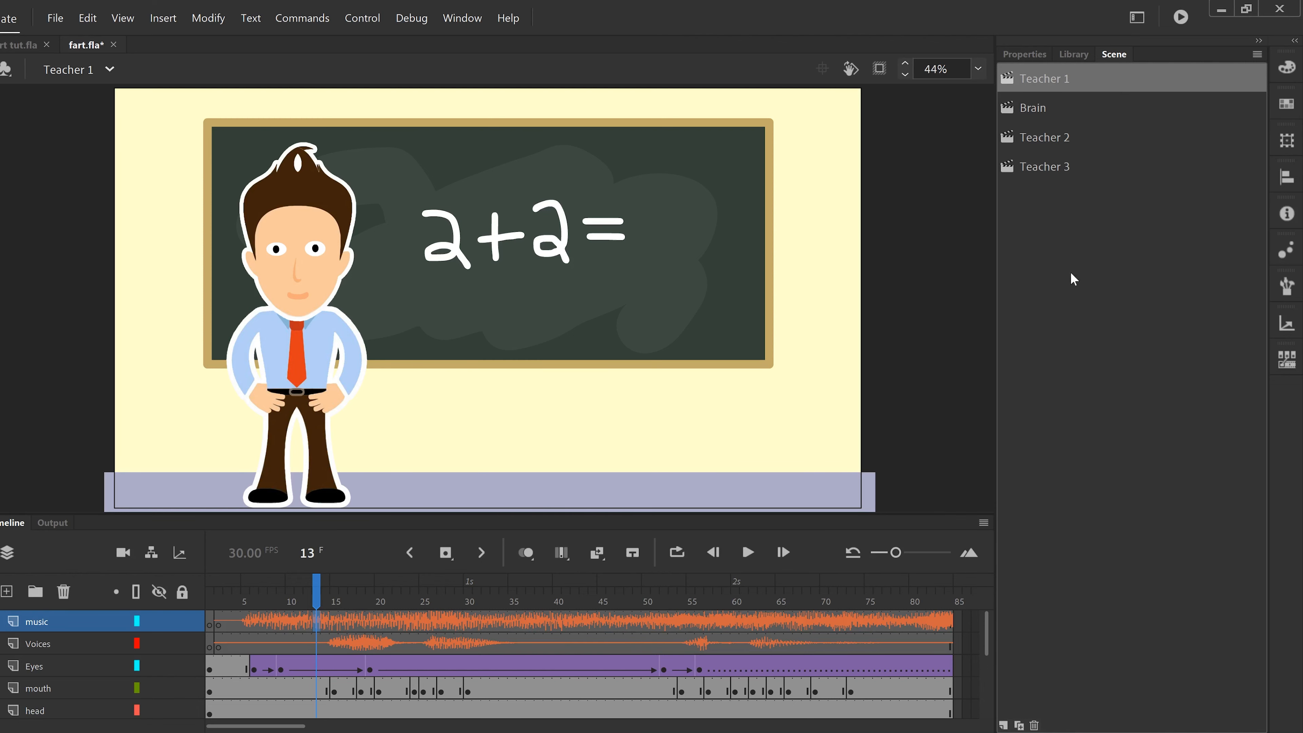
Check the start of the music layer in the Teacher 1 scene and look through the Brain, Teacher 2 and Teacher 3 scenes.
{"action": "left_click", "coordinate": [226, 619]}
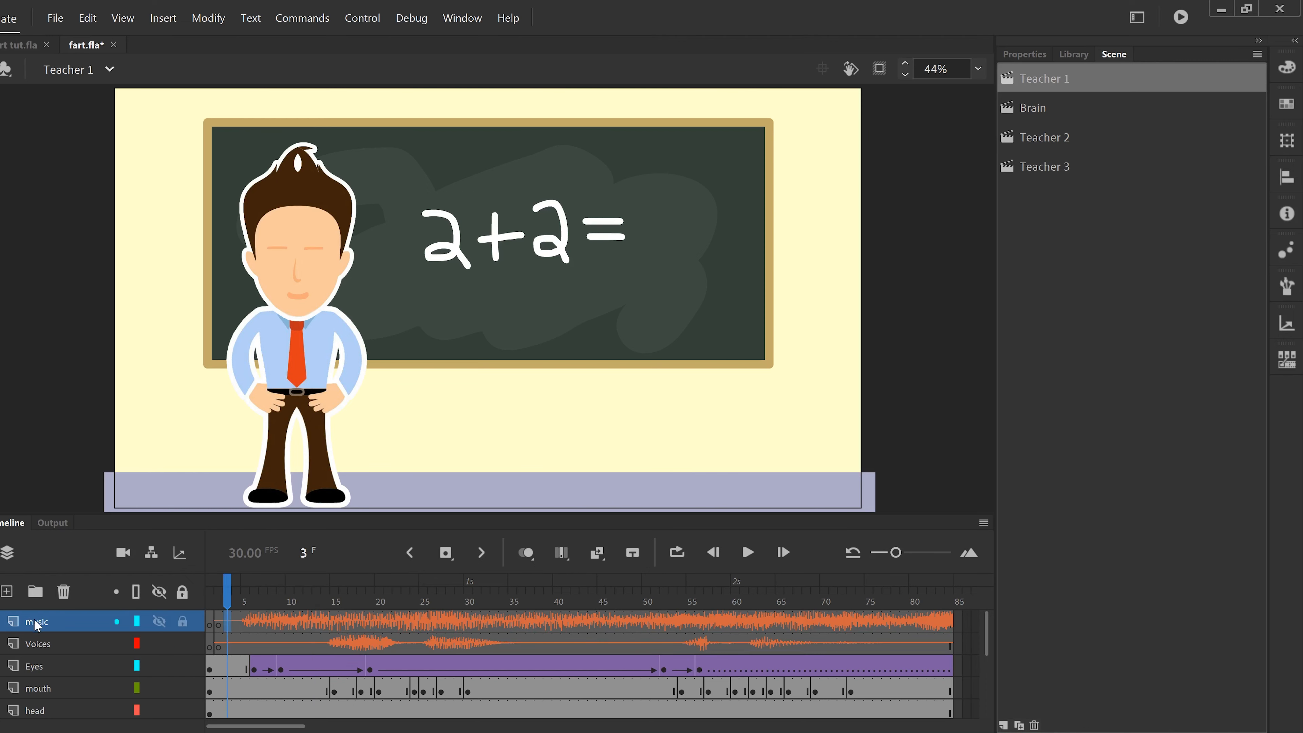
{"action": "left_click", "coordinate": [235, 619]}
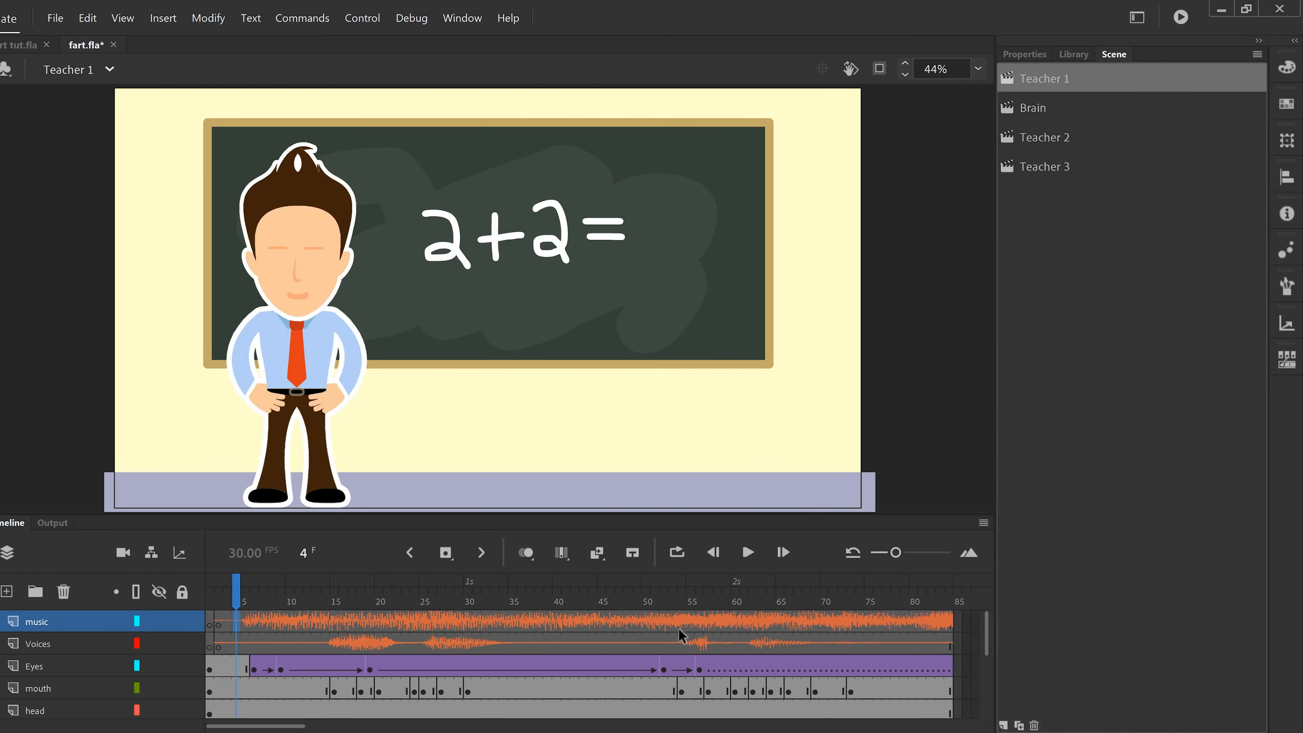
{"action": "left_click", "coordinate": [1042, 106]}
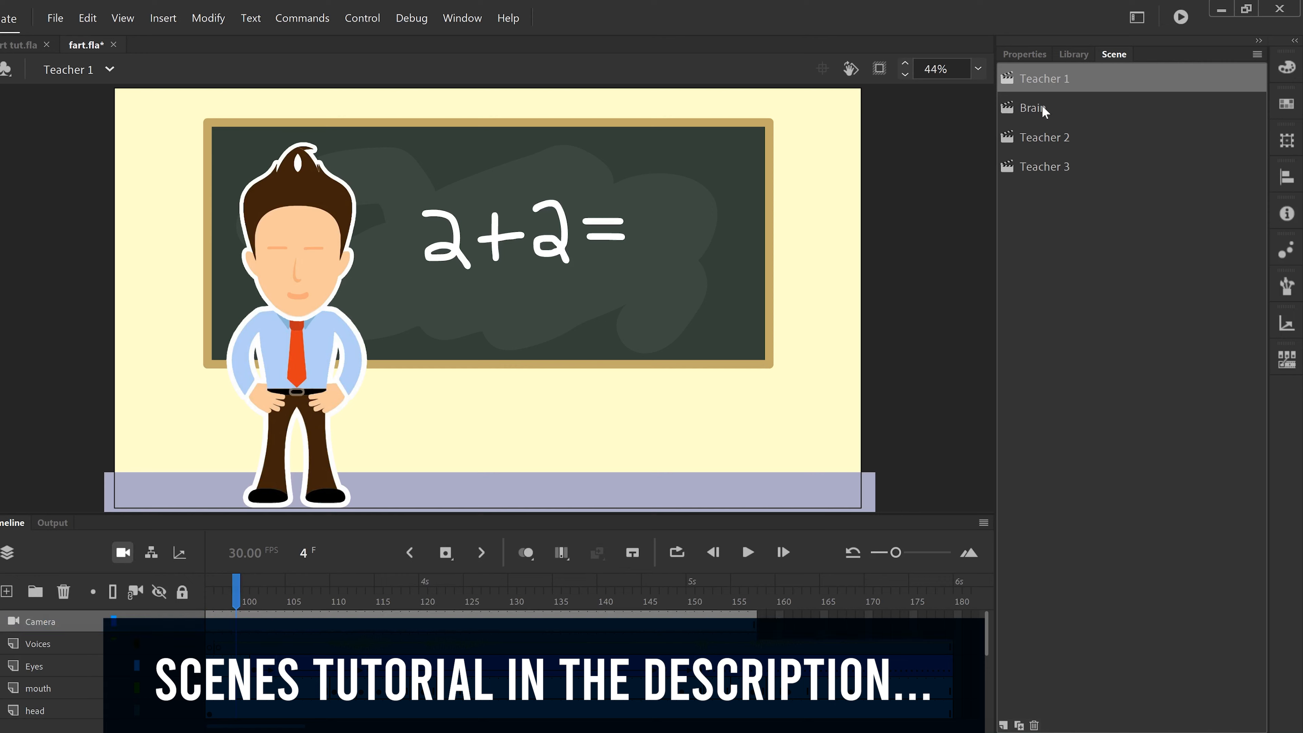
{"action": "left_click", "coordinate": [1044, 141]}
{"action": "left_click", "coordinate": [1045, 164]}
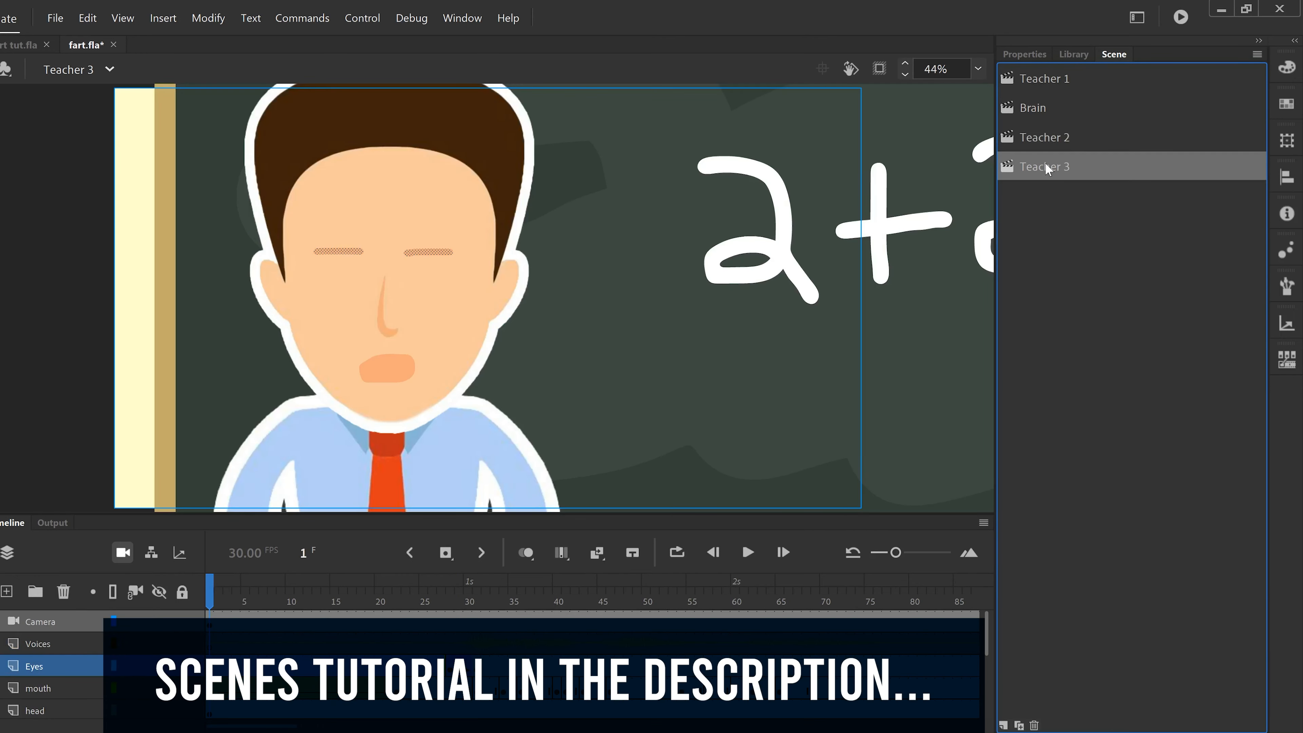
Examine the Brain scene's layers down to the fart noise and ground layers, and return to the Teacher 1 scene.
{"action": "left_click", "coordinate": [1034, 107]}
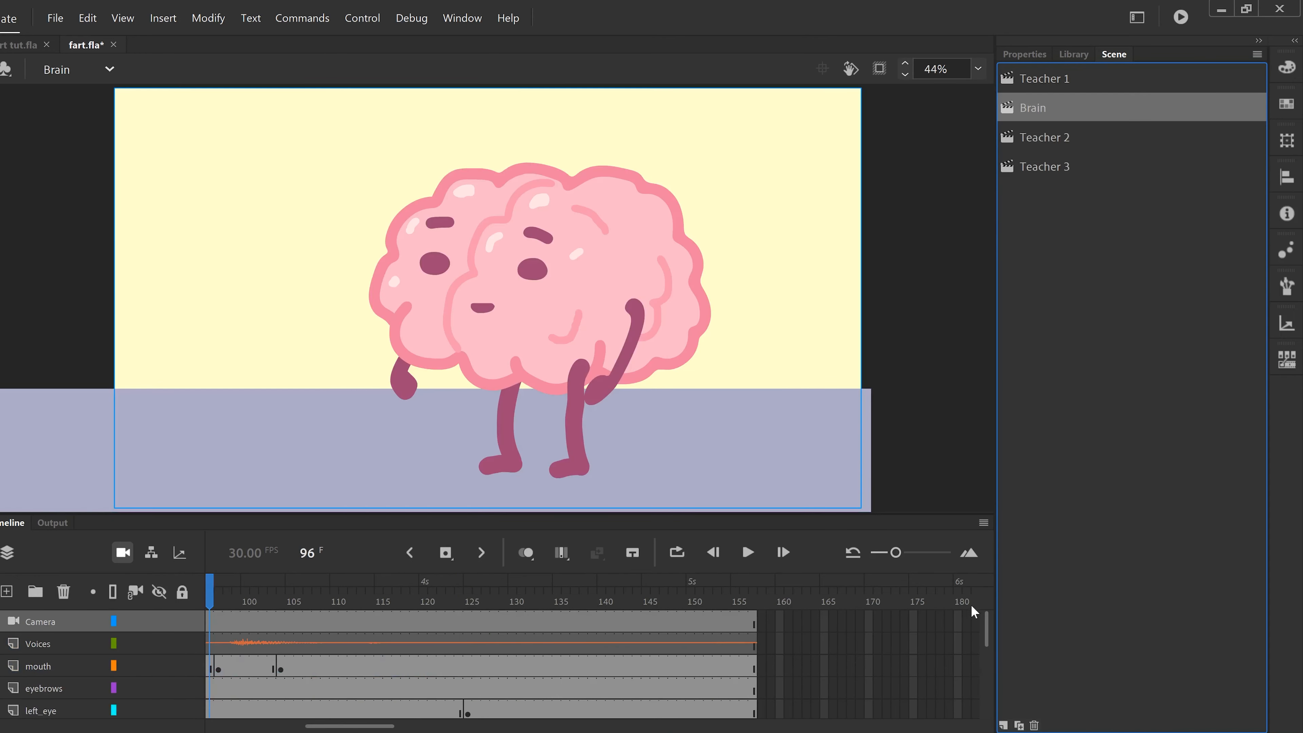
{"action": "left_click_drag", "start_coordinate": [986, 618], "coordinate": [977, 699]}
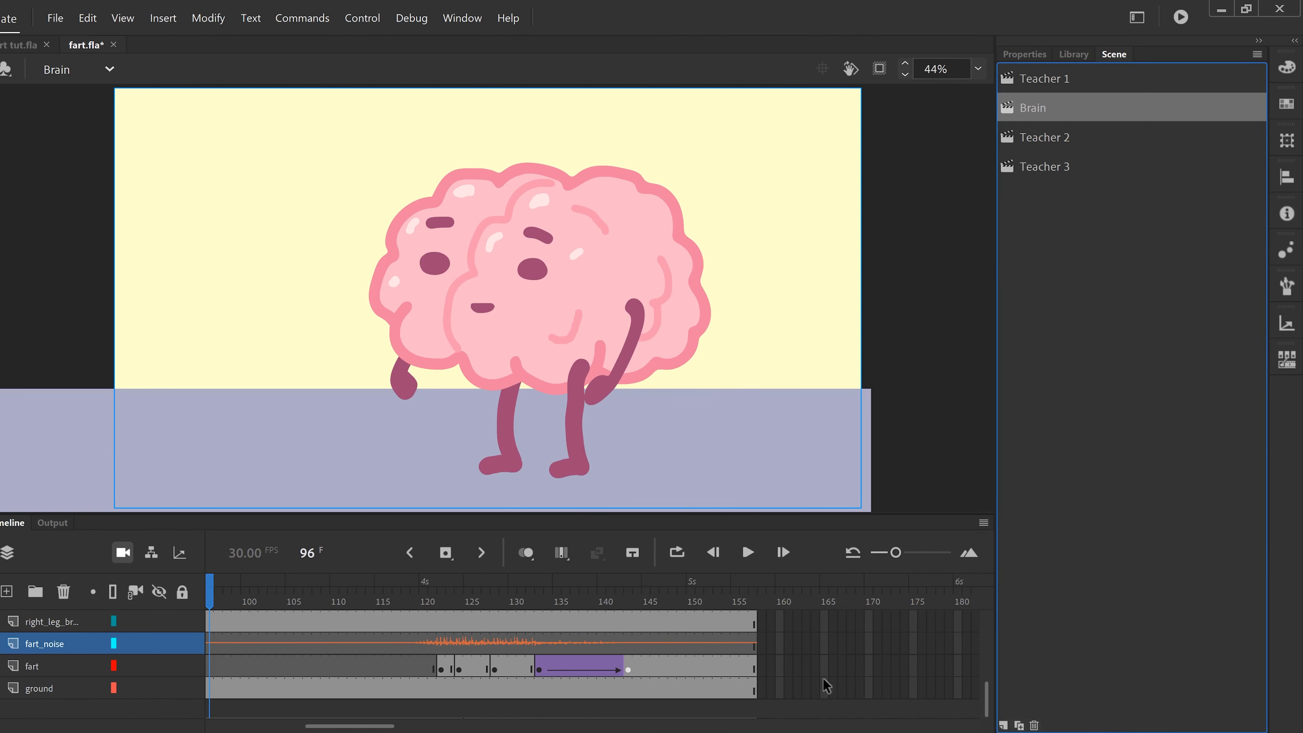
{"action": "scroll", "coordinate": [989, 711], "scroll_direction": "up", "scroll_amount": 5}
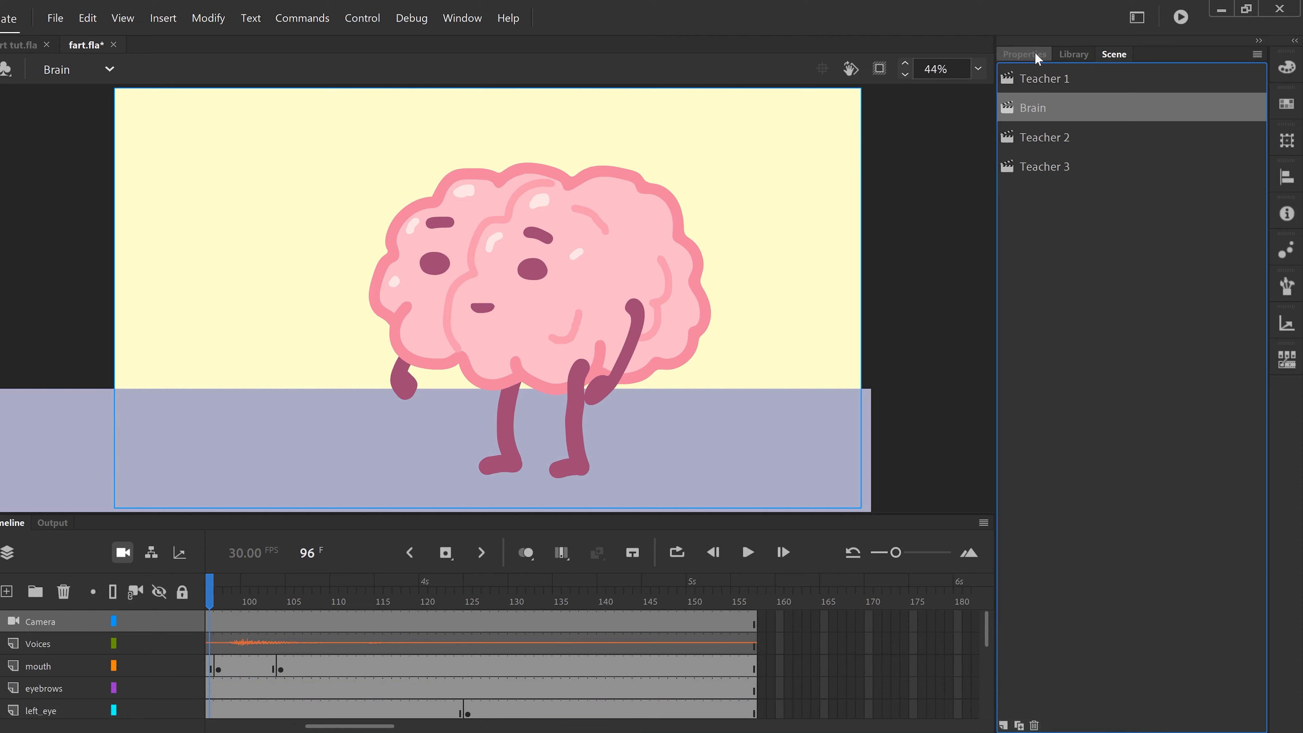
{"action": "left_click", "coordinate": [1022, 52]}
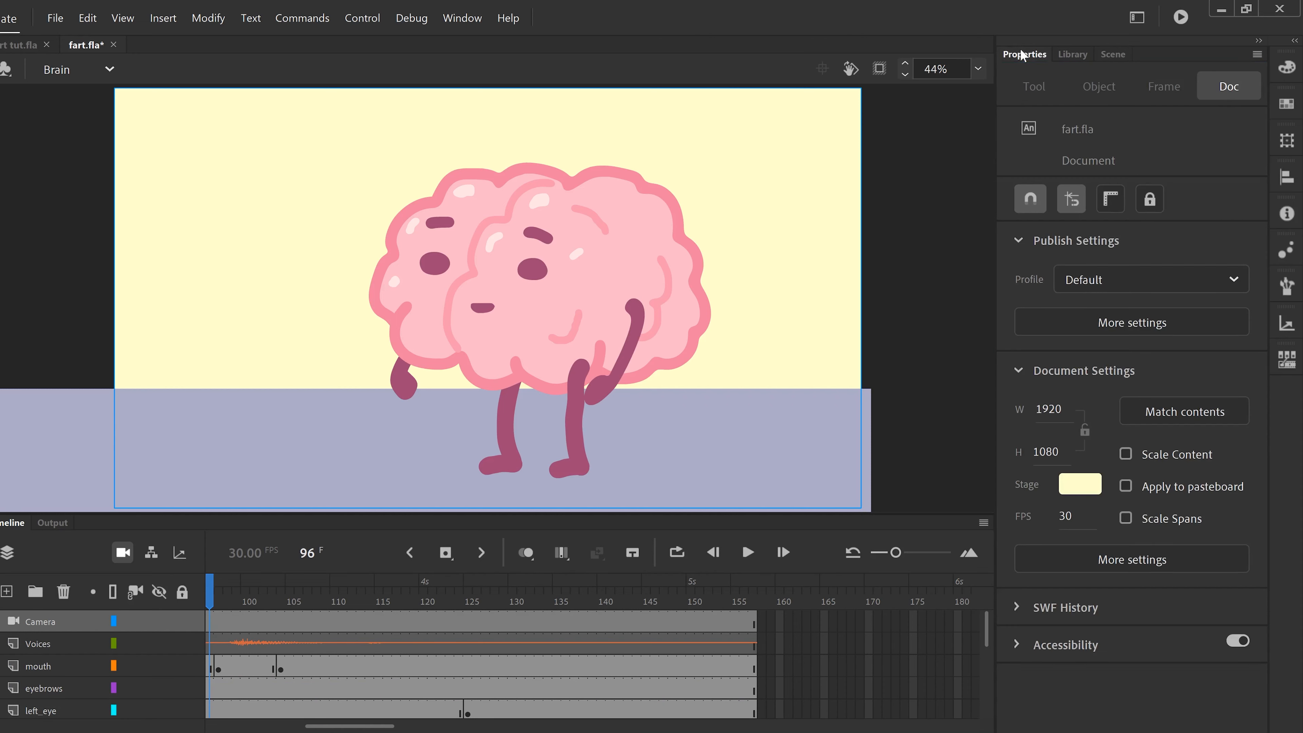
{"action": "left_click", "coordinate": [1102, 55]}
{"action": "left_click", "coordinate": [1041, 81]}
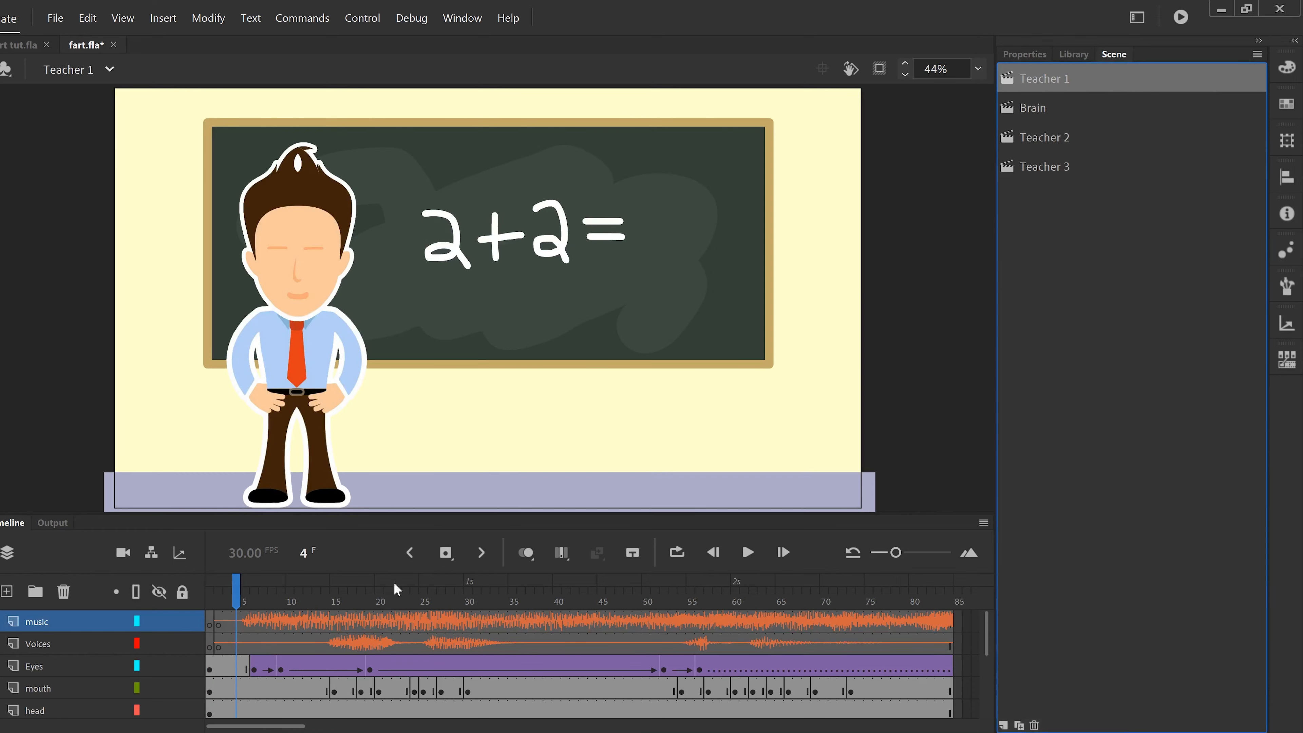
Select the music layer's sound at frame 19, check its sync setting in the sound properties and test the movie.
{"action": "left_click", "coordinate": [370, 621]}
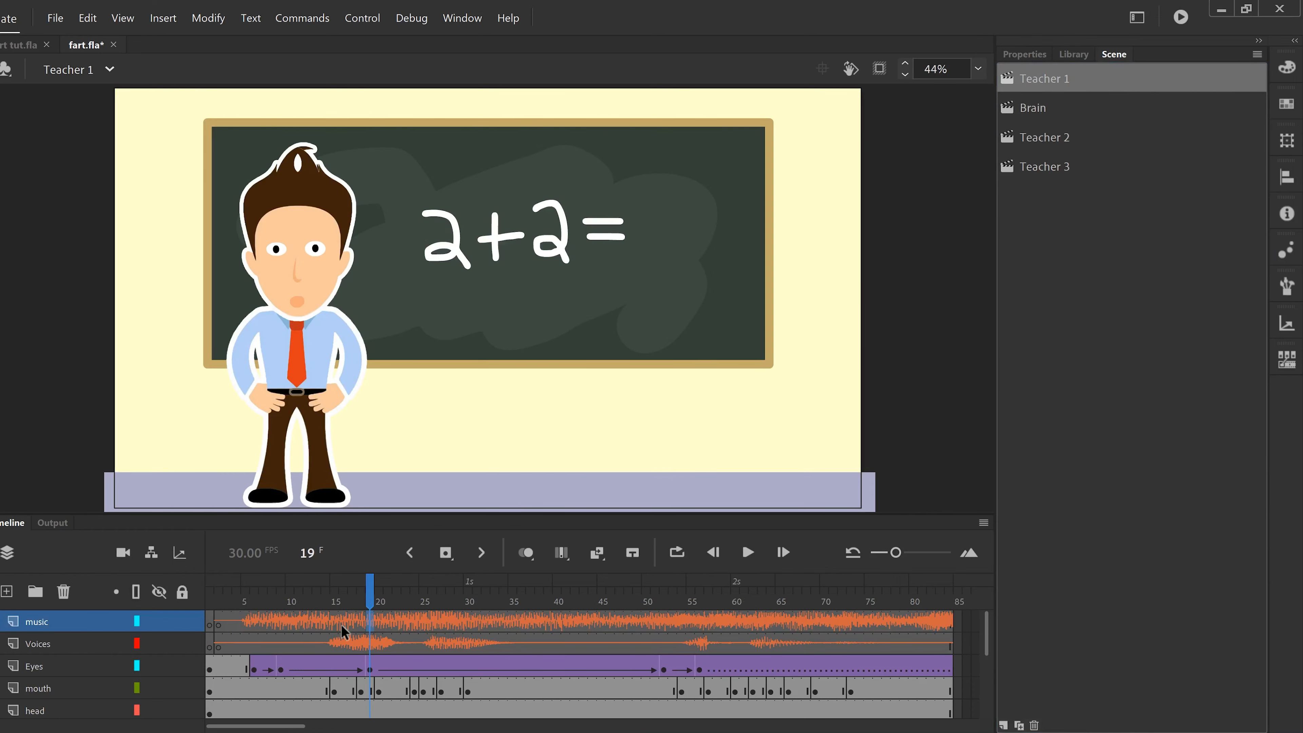
{"action": "left_click", "coordinate": [1027, 53]}
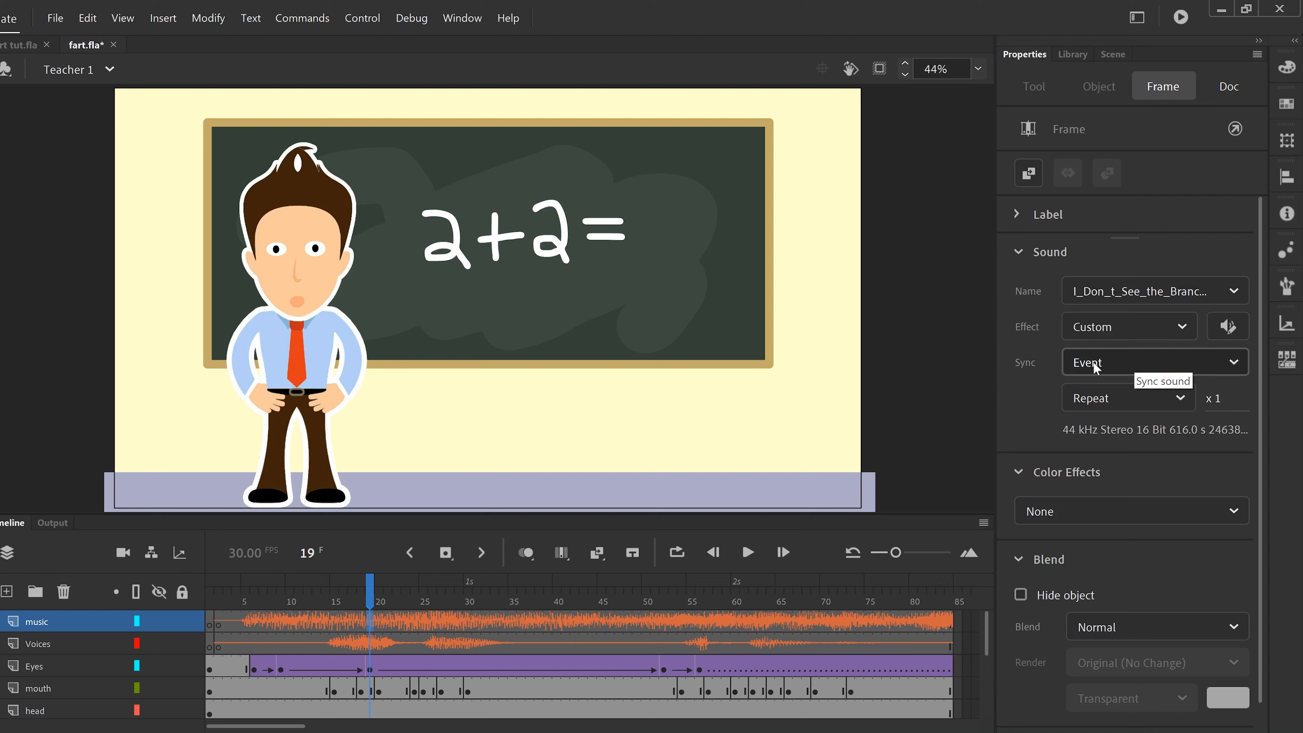
{"action": "left_click", "coordinate": [363, 19]}
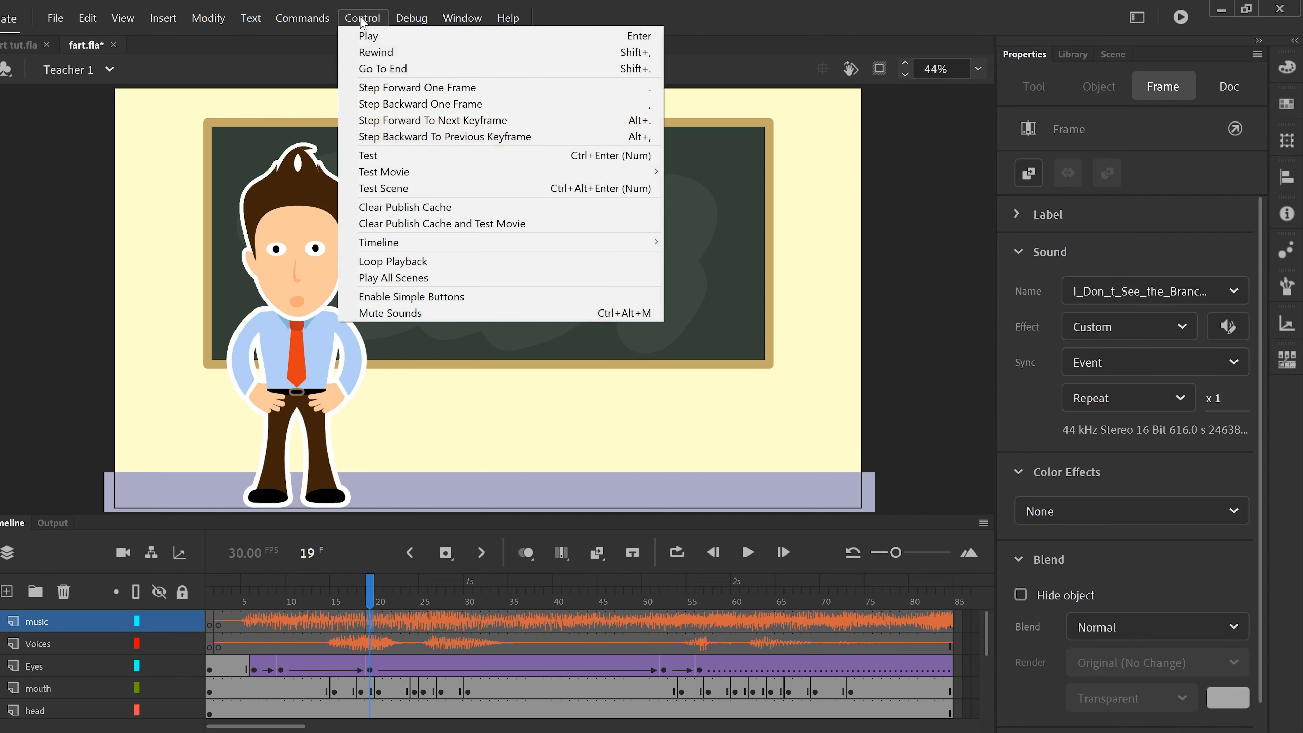
{"action": "left_click", "coordinate": [381, 156]}
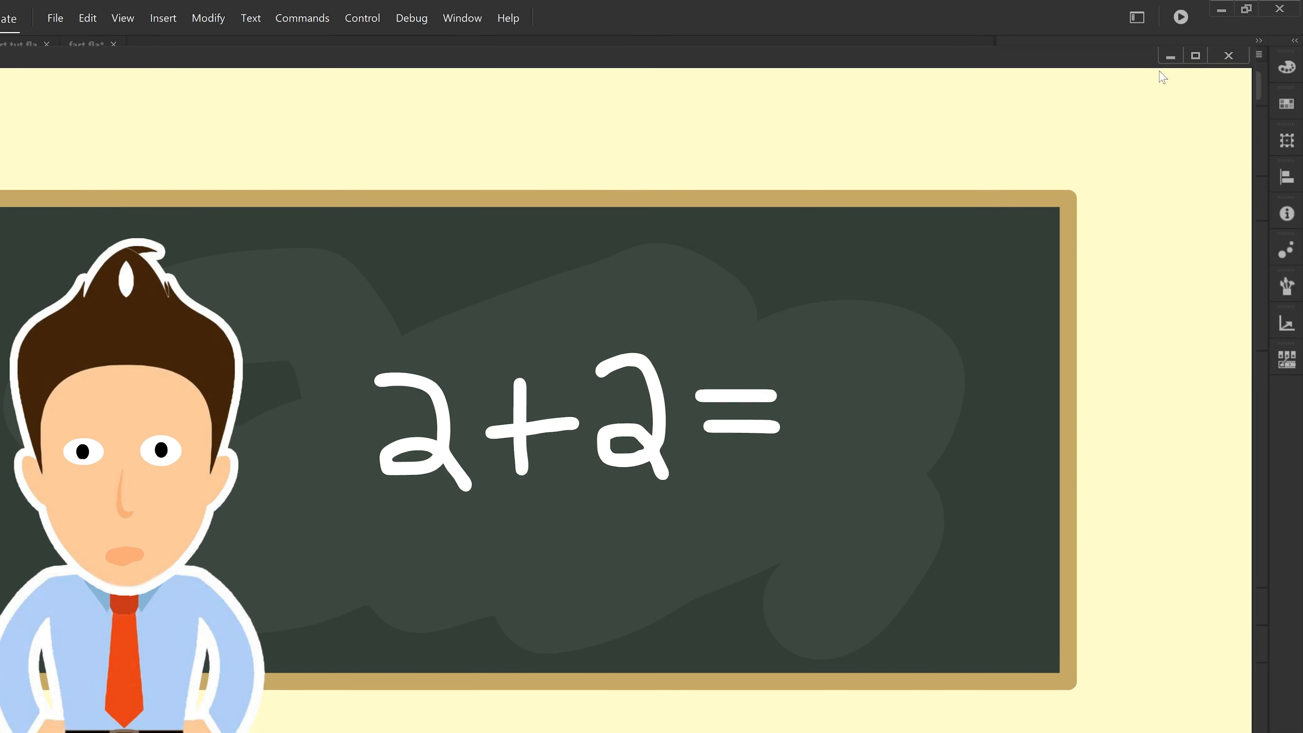
Finish viewing the enlarged test movie, then set the music layer's sound sync to Stream in the Teacher 1 scene.
{"action": "left_click", "coordinate": [1196, 55]}
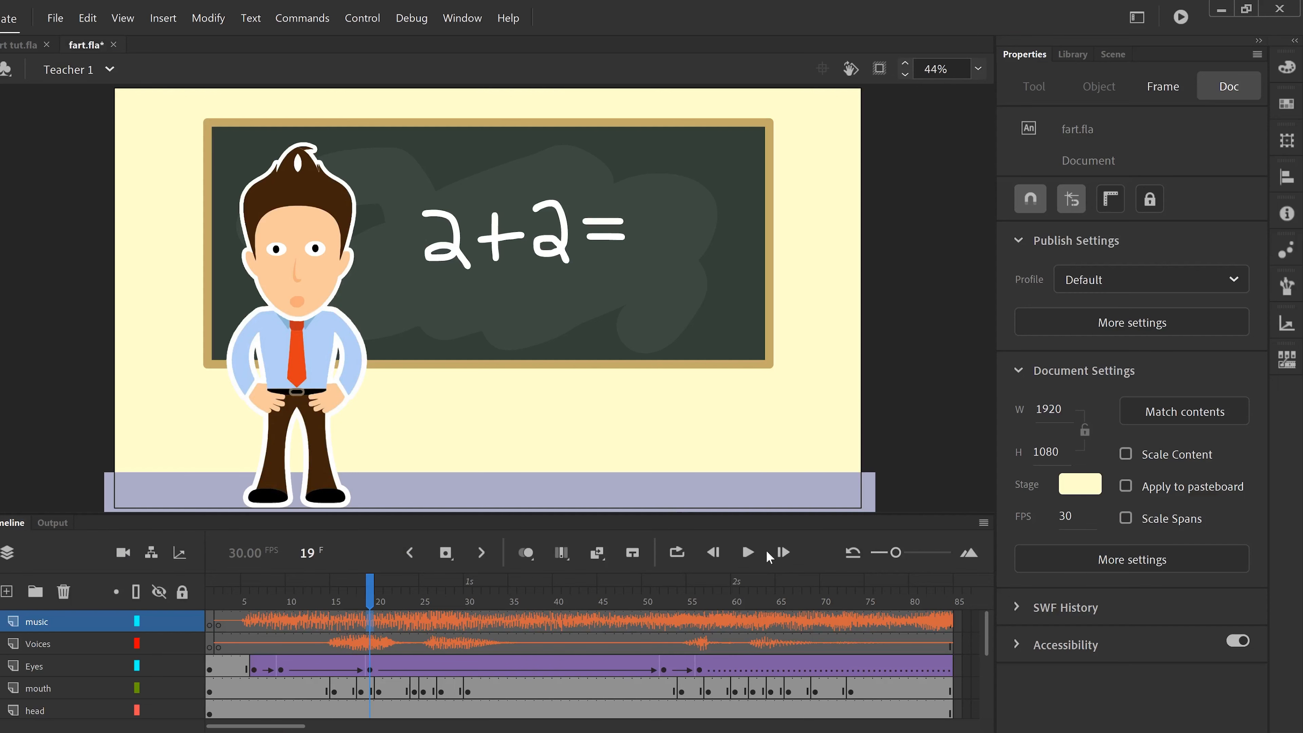
{"action": "left_click", "coordinate": [513, 621]}
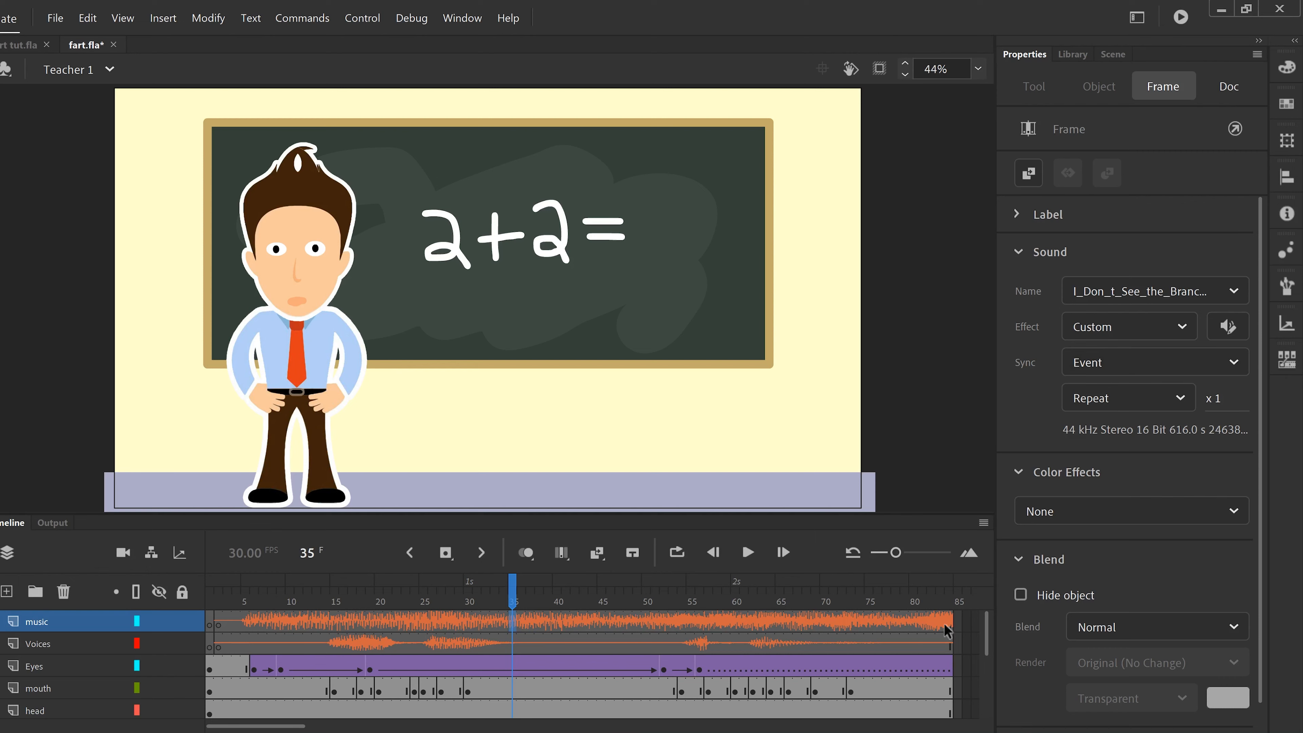
{"action": "left_click", "coordinate": [1105, 362]}
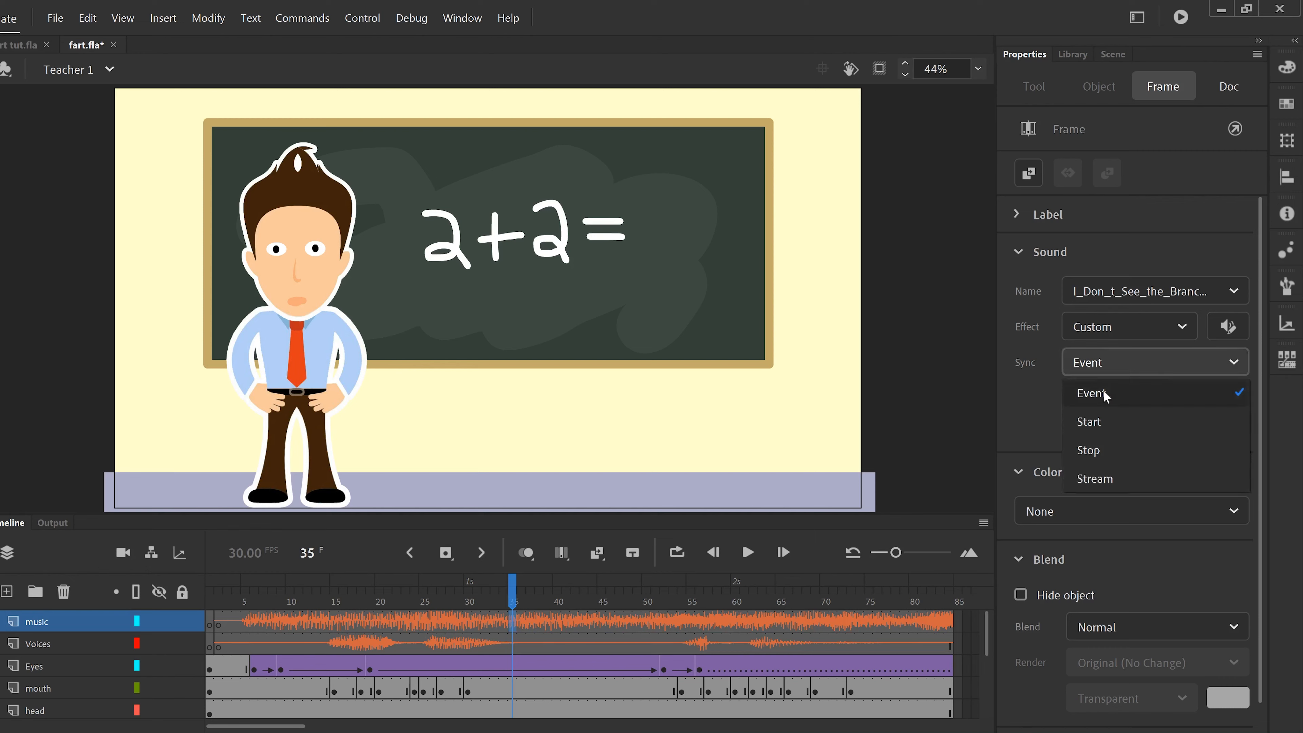
{"action": "left_click", "coordinate": [1100, 487]}
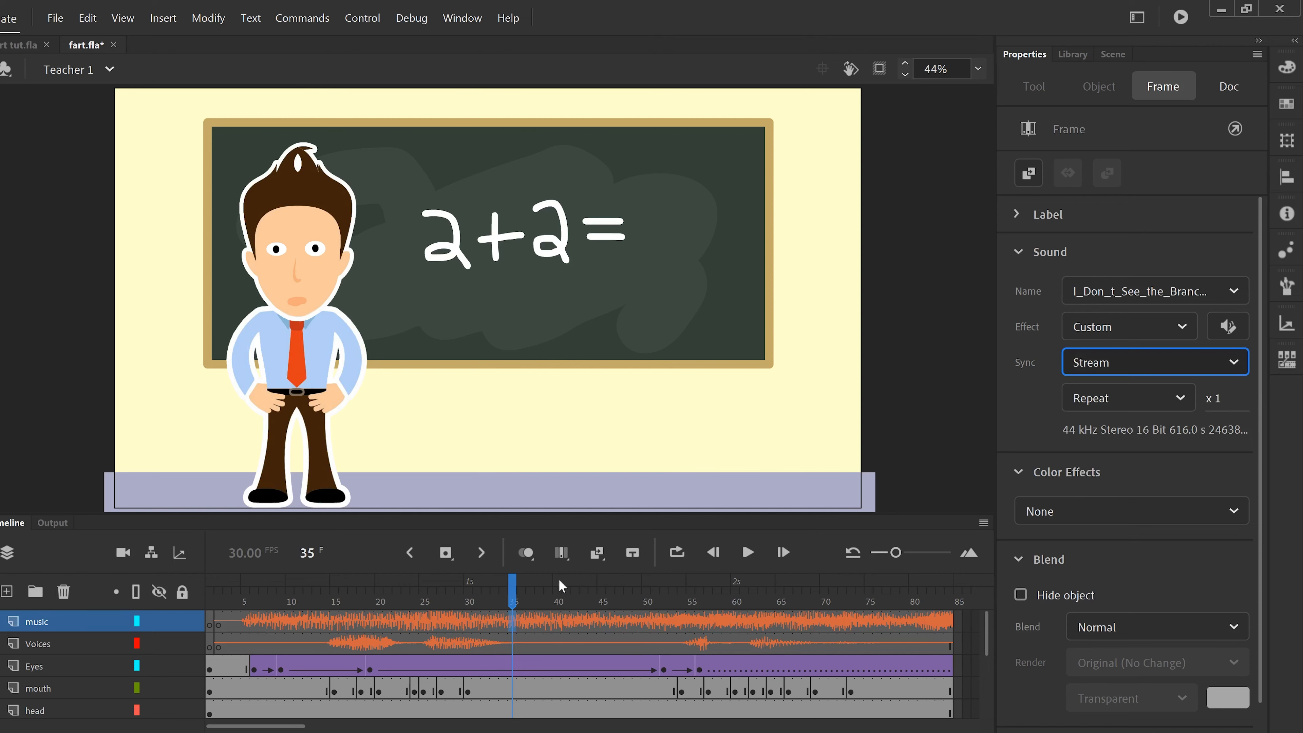
Test the movie in a maximized preview, watch the music carry over into the Brain scene, and close the preview.
{"action": "left_click", "coordinate": [365, 19]}
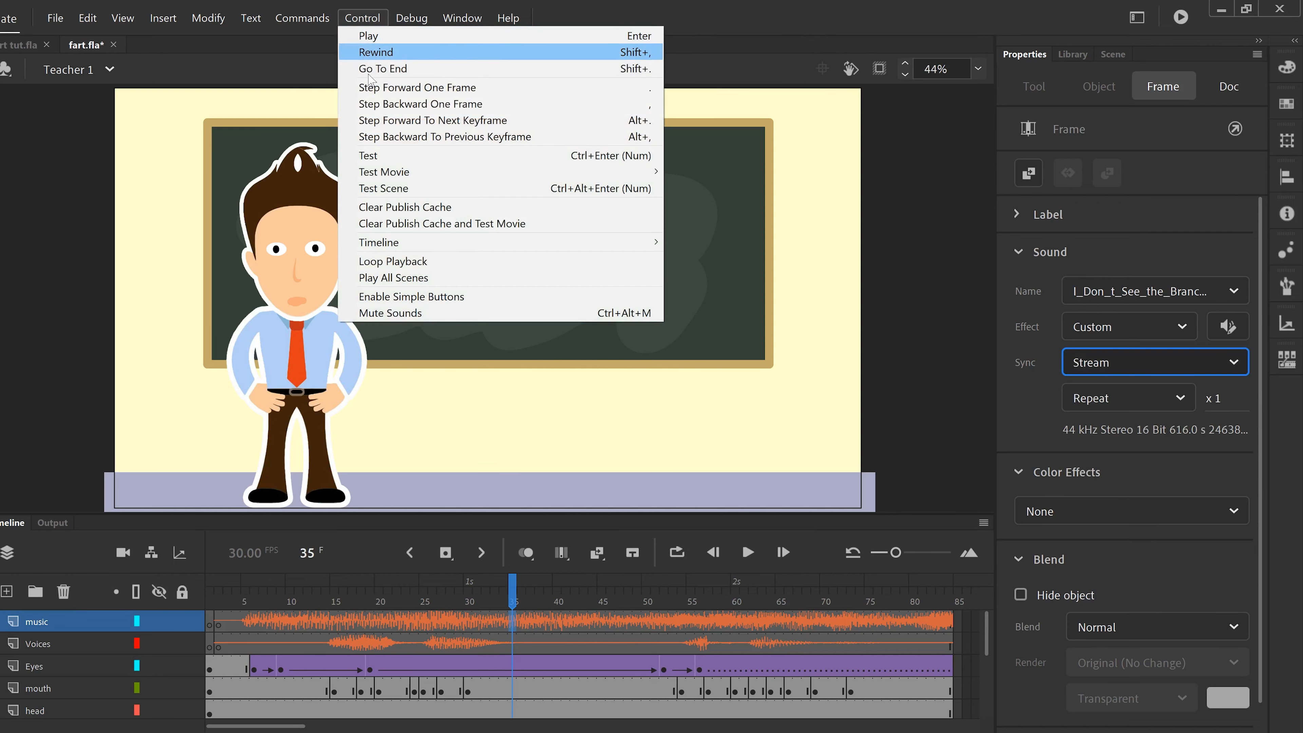
{"action": "left_click", "coordinate": [377, 156]}
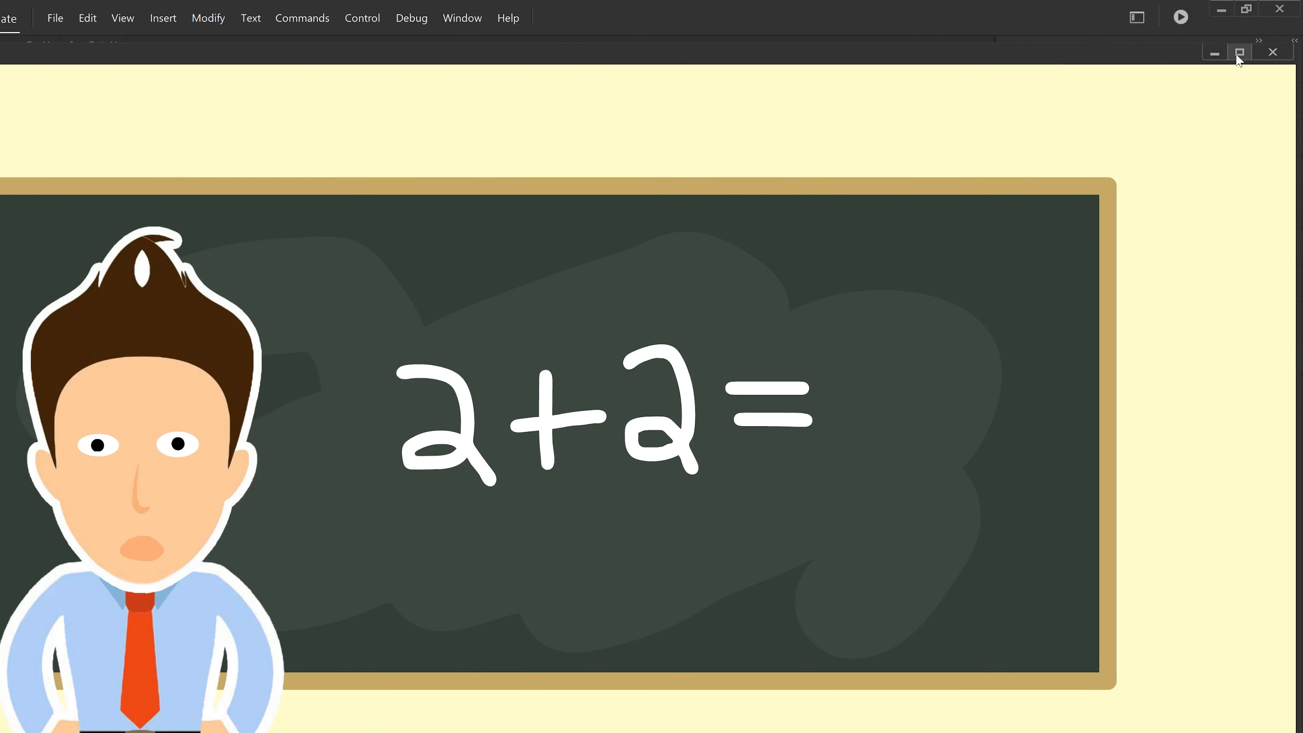
{"action": "left_click", "coordinate": [1240, 53]}
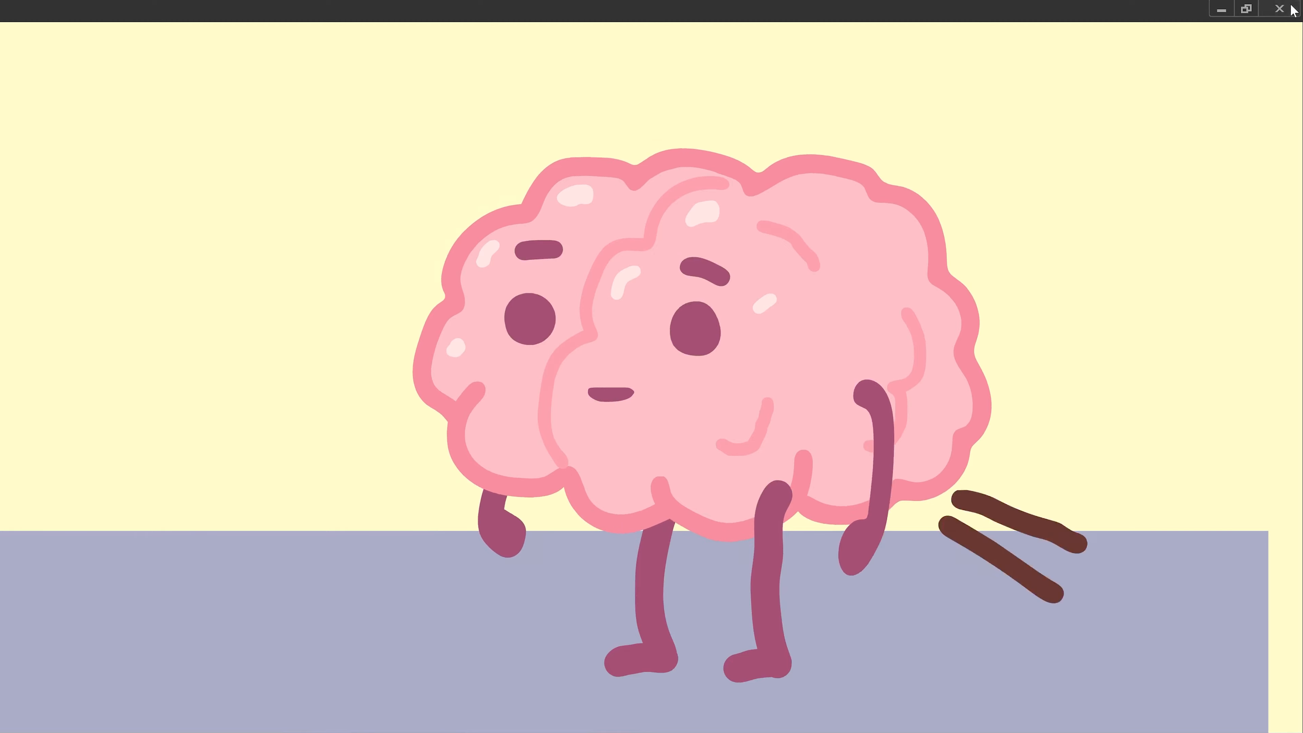
{"action": "left_click", "coordinate": [1279, 9]}
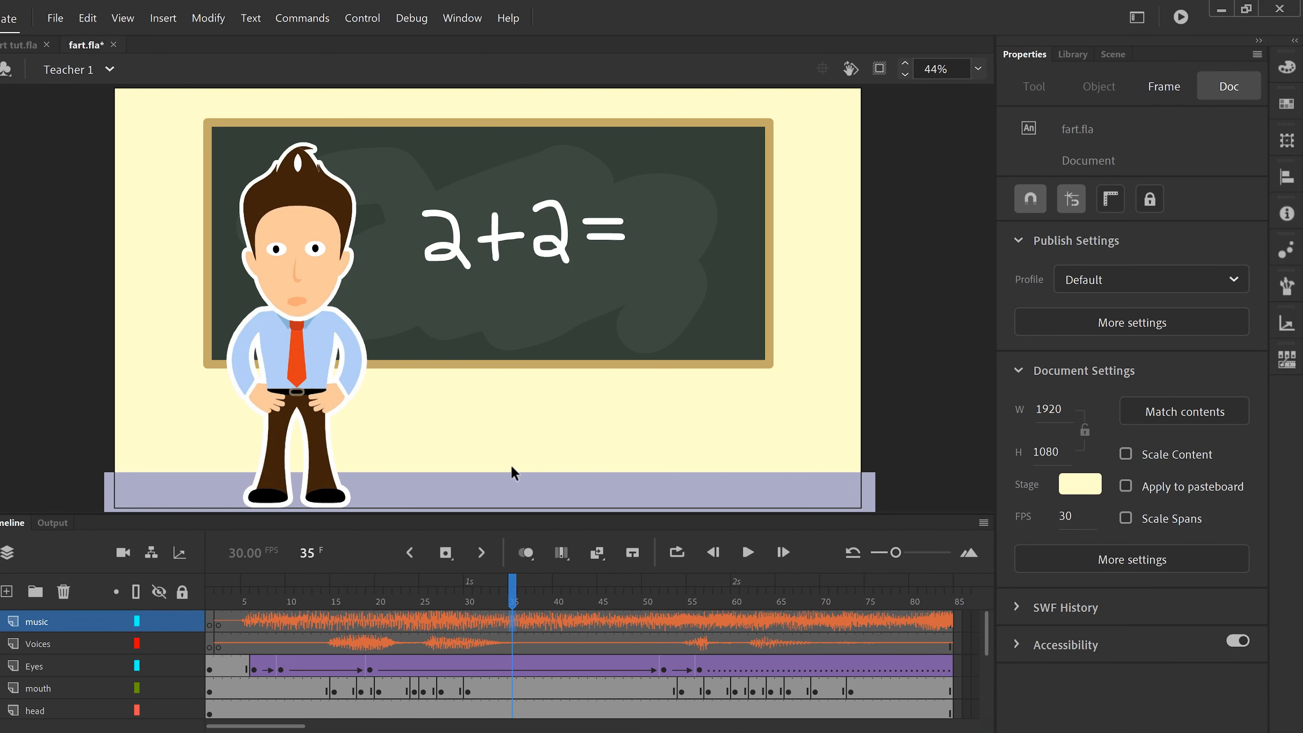
Review the music layer's sound properties and check where its sound starts and ends in the Teacher 1 scene.
{"action": "left_click", "coordinate": [772, 621]}
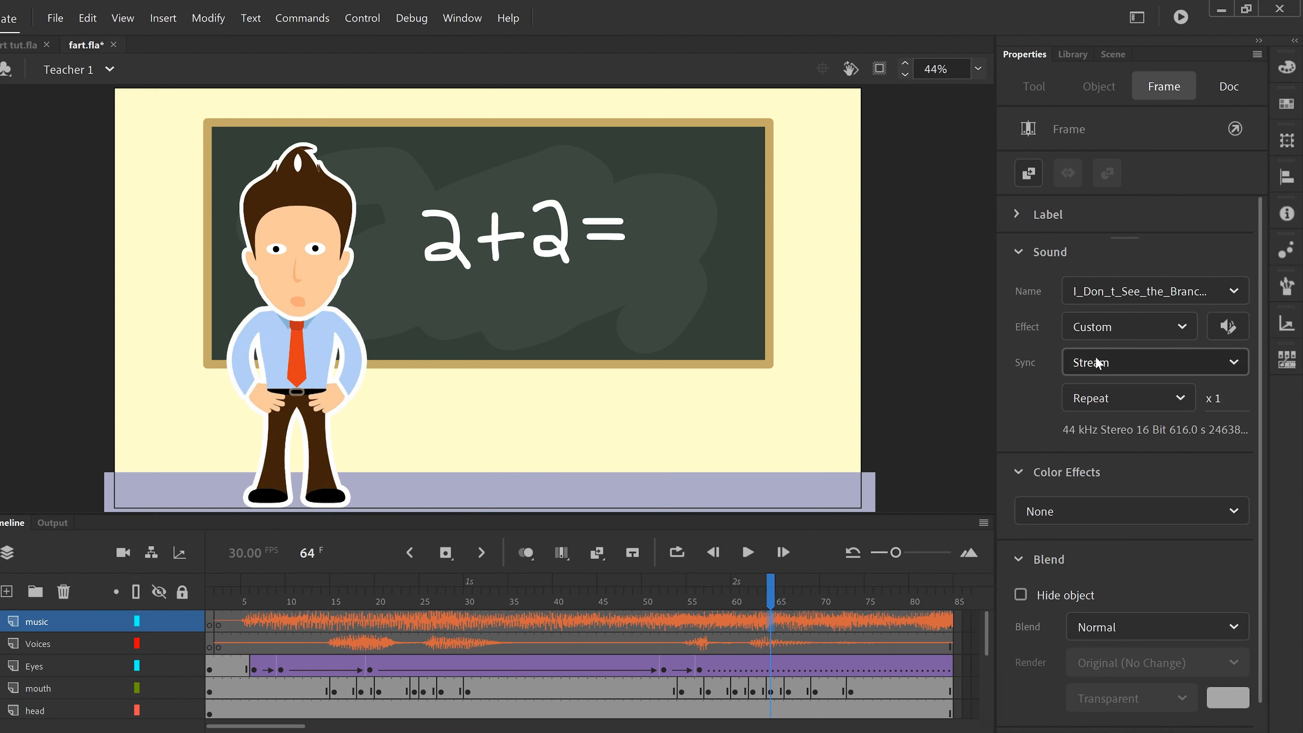
{"action": "left_click", "coordinate": [219, 626]}
{"action": "left_click", "coordinate": [948, 620]}
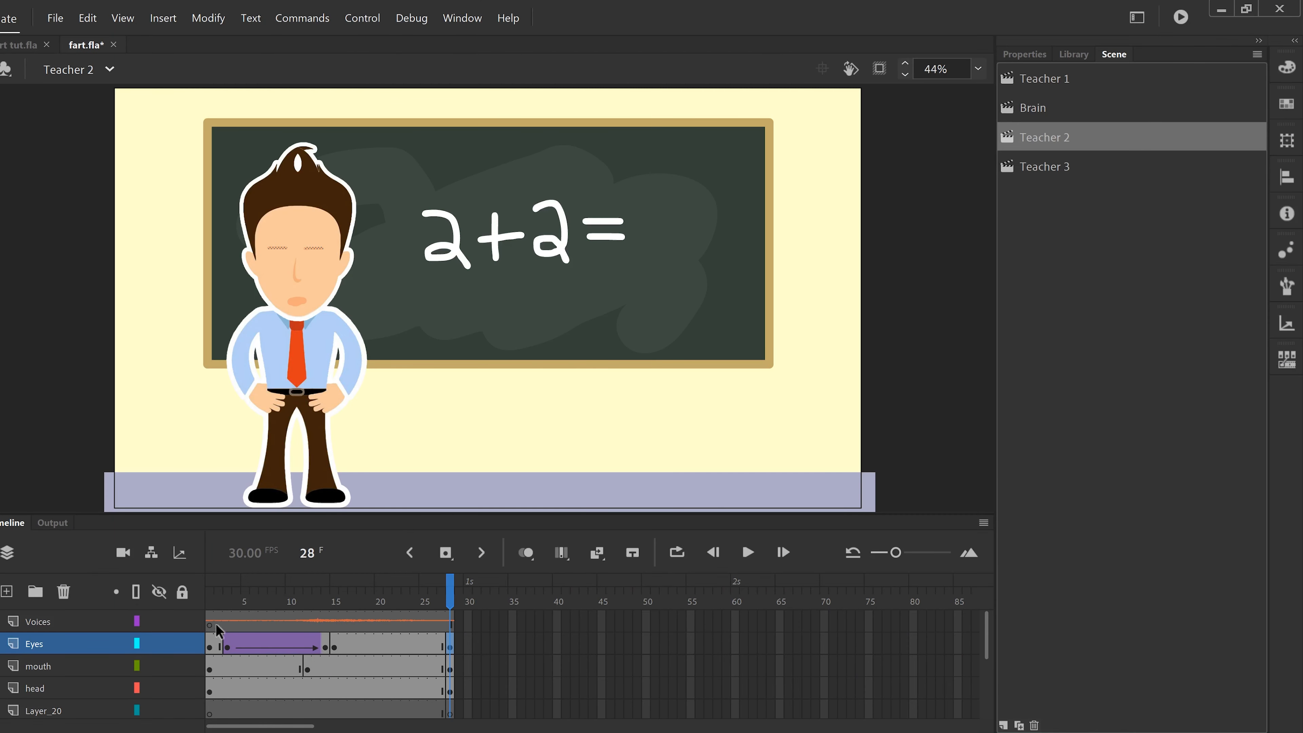
Play the Teacher 2 scene from frame 1 to hear its Voices layer through to the last frame.
{"action": "left_click", "coordinate": [216, 623]}
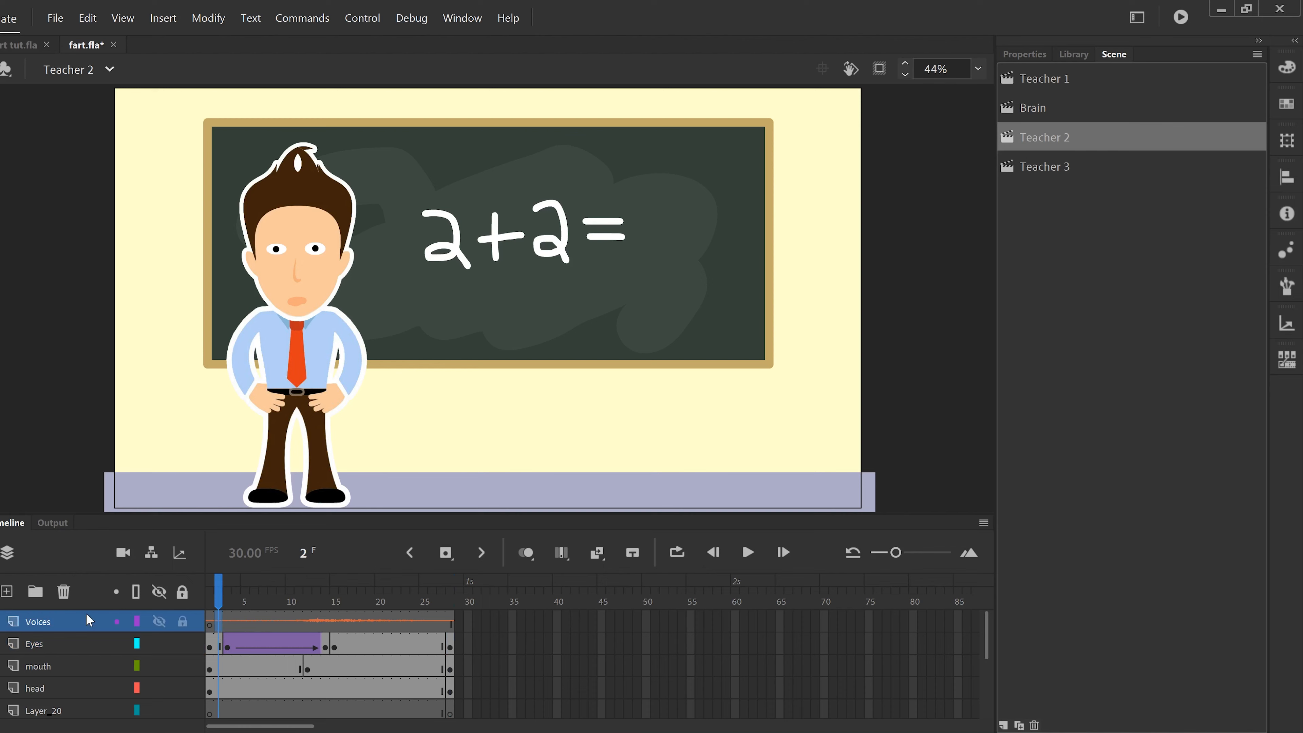
{"action": "left_click", "coordinate": [210, 623]}
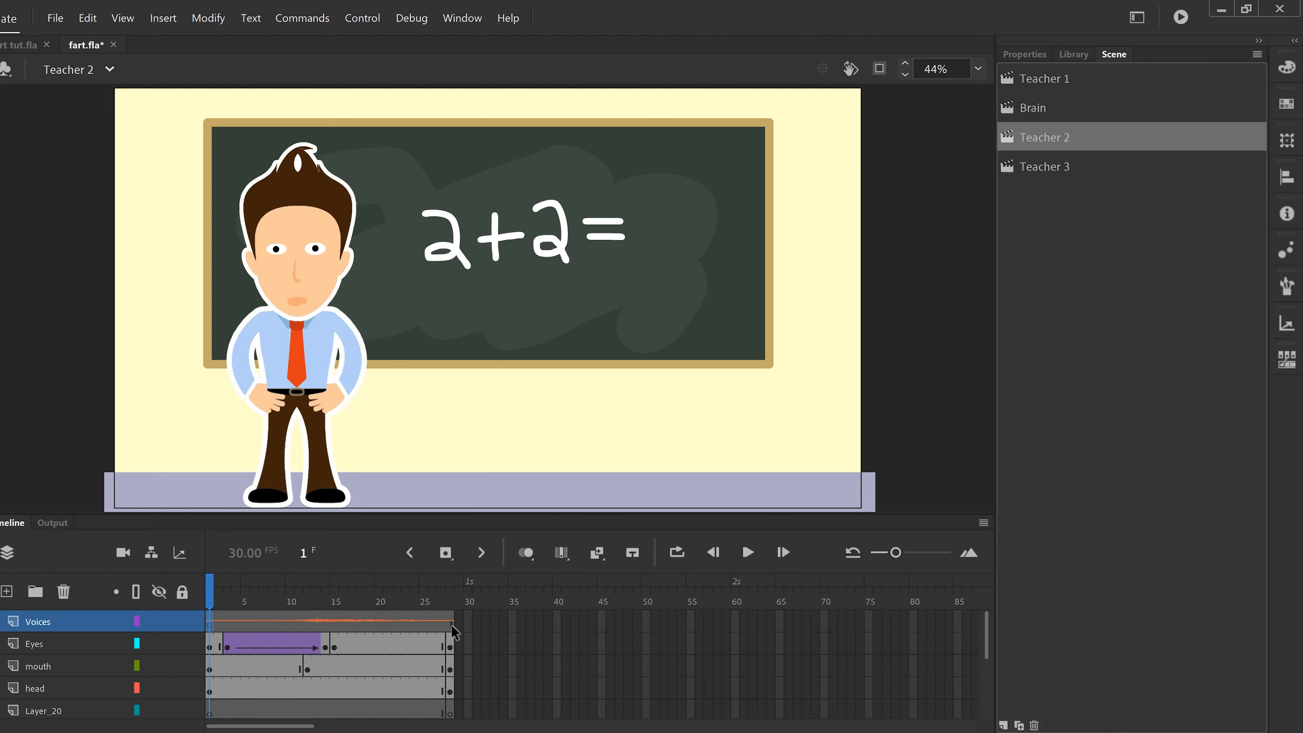
{"action": "key", "text": "Return"}
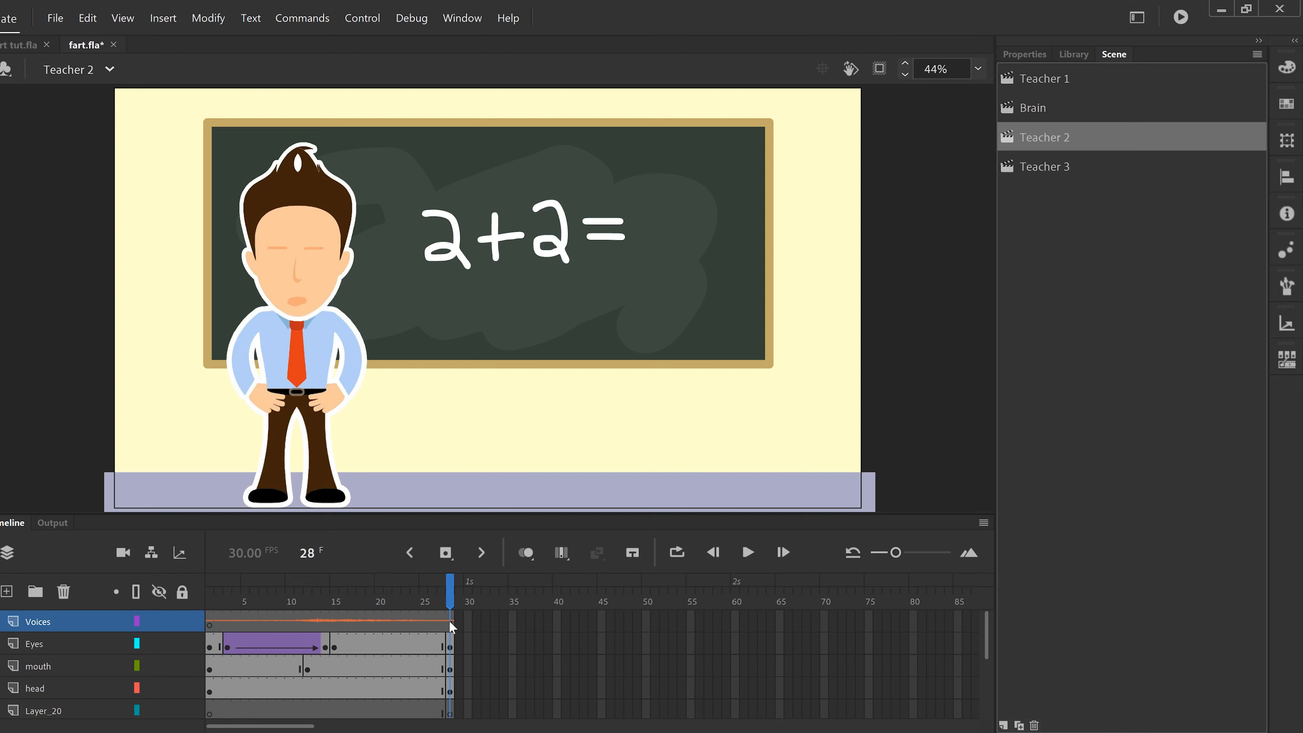
Play the Teacher 3 scene from frame 1 to hear its Voices layer, and return the playhead to frame 1.
{"action": "left_click", "coordinate": [1051, 166]}
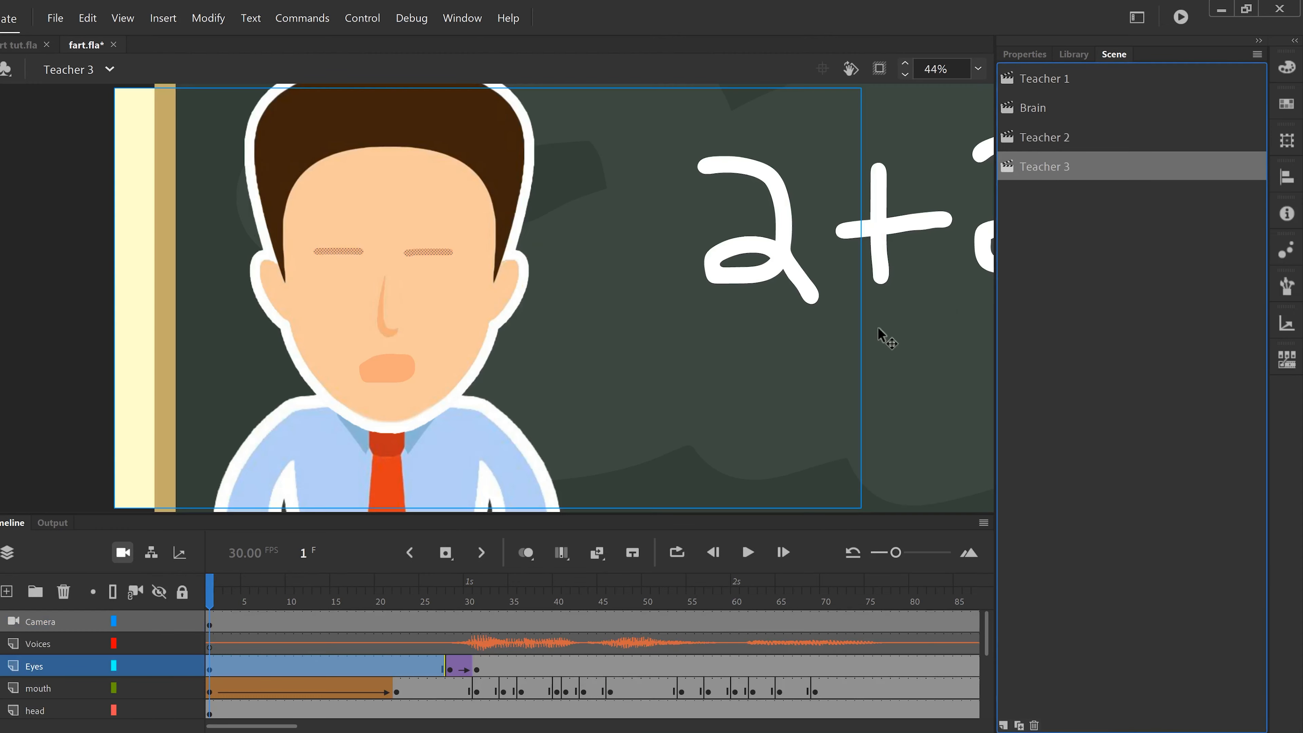
{"action": "left_click", "coordinate": [213, 650]}
{"action": "mouse_move", "coordinate": [214, 603]}
{"action": "left_mouse_down"}
{"action": "mouse_move", "coordinate": [422, 601]}
{"action": "mouse_move", "coordinate": [211, 602]}
{"action": "left_mouse_up"}
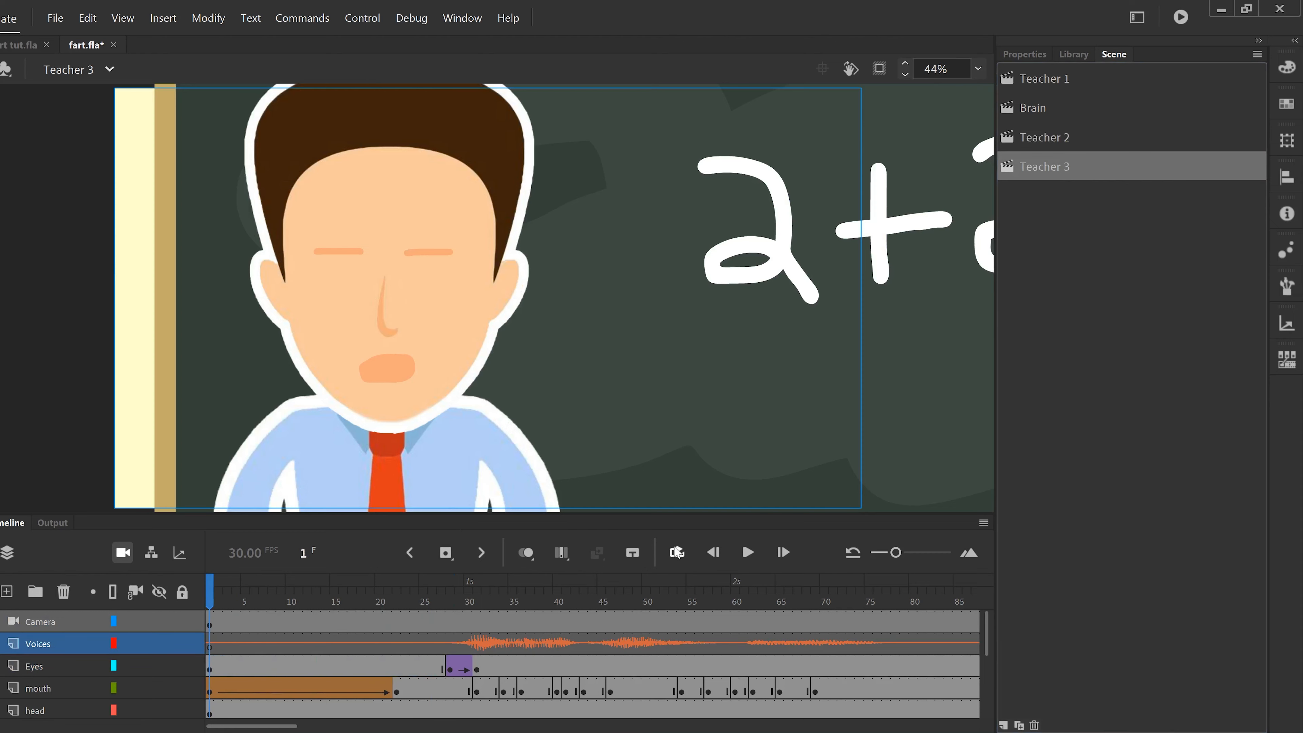
{"action": "left_click", "coordinate": [748, 553]}
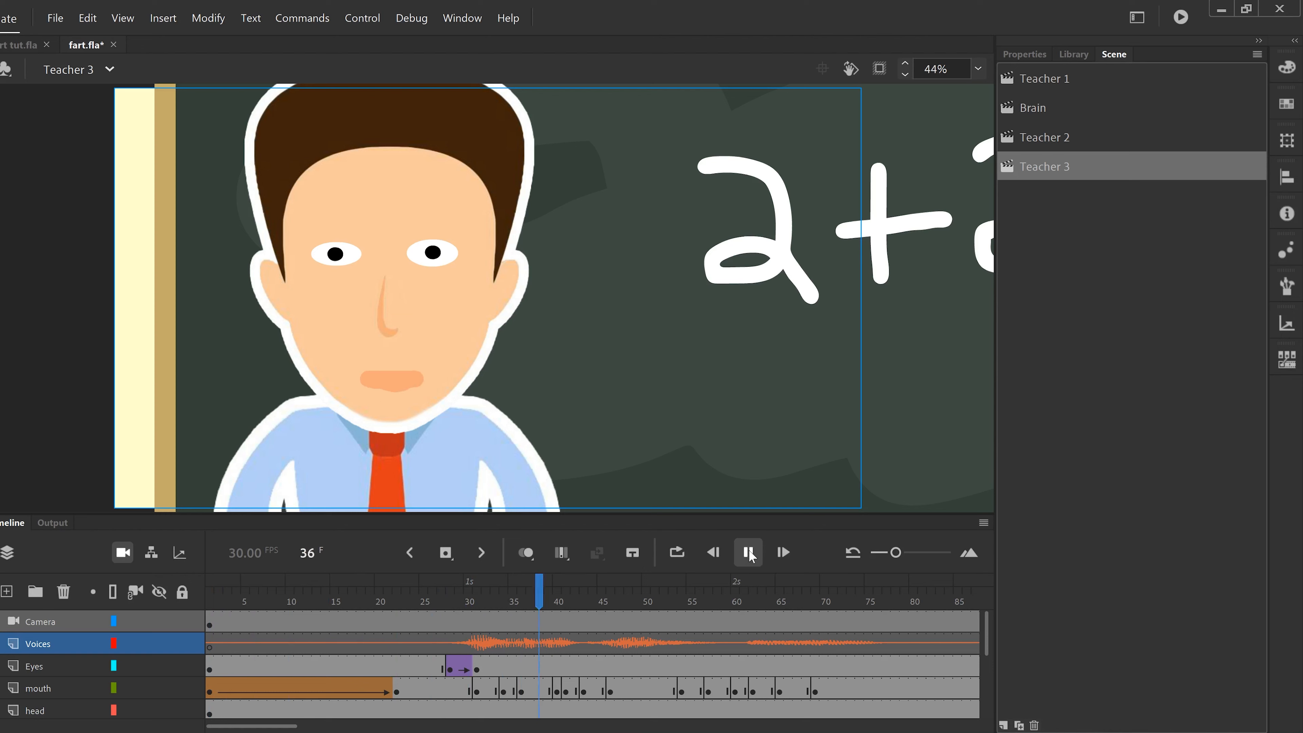
{"action": "left_click_drag", "start_coordinate": [413, 603], "coordinate": [180, 618]}
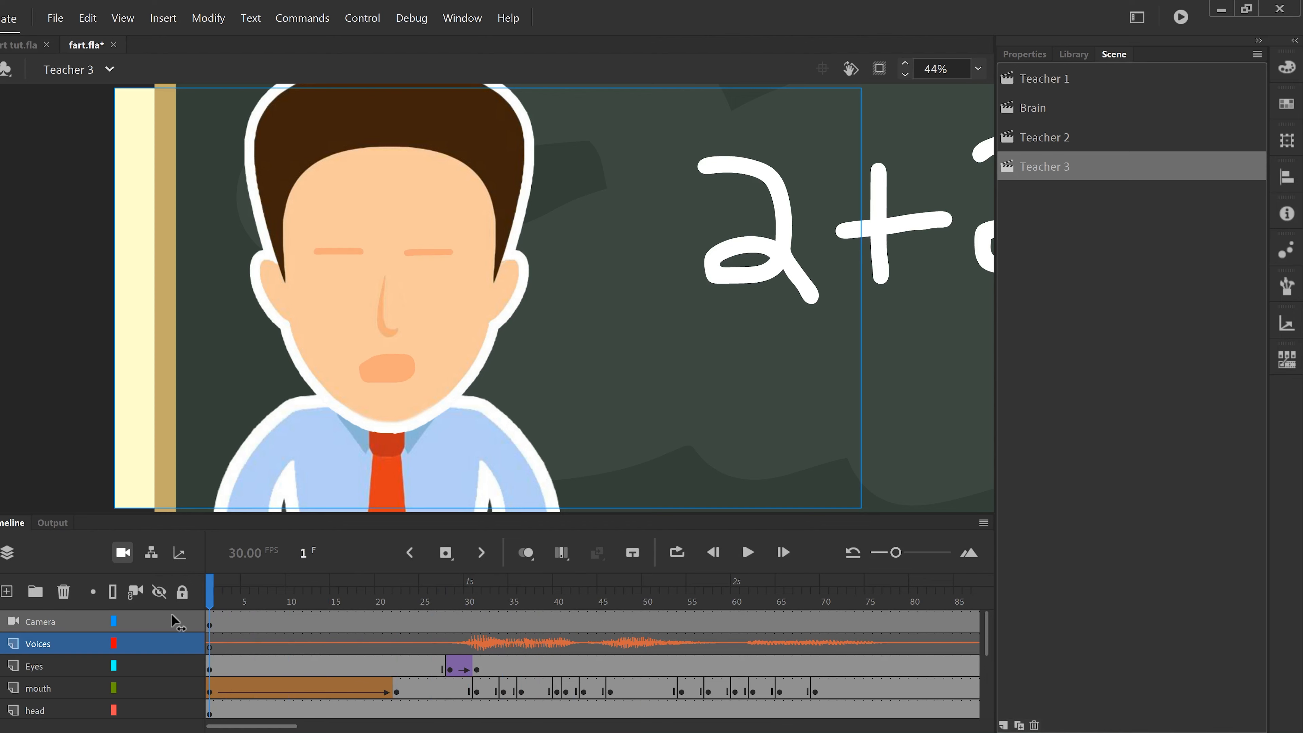
In the Teacher 2 scene, extend the Voices layer to frame 35 and split its audio at frame 29.
{"action": "left_click", "coordinate": [1042, 136]}
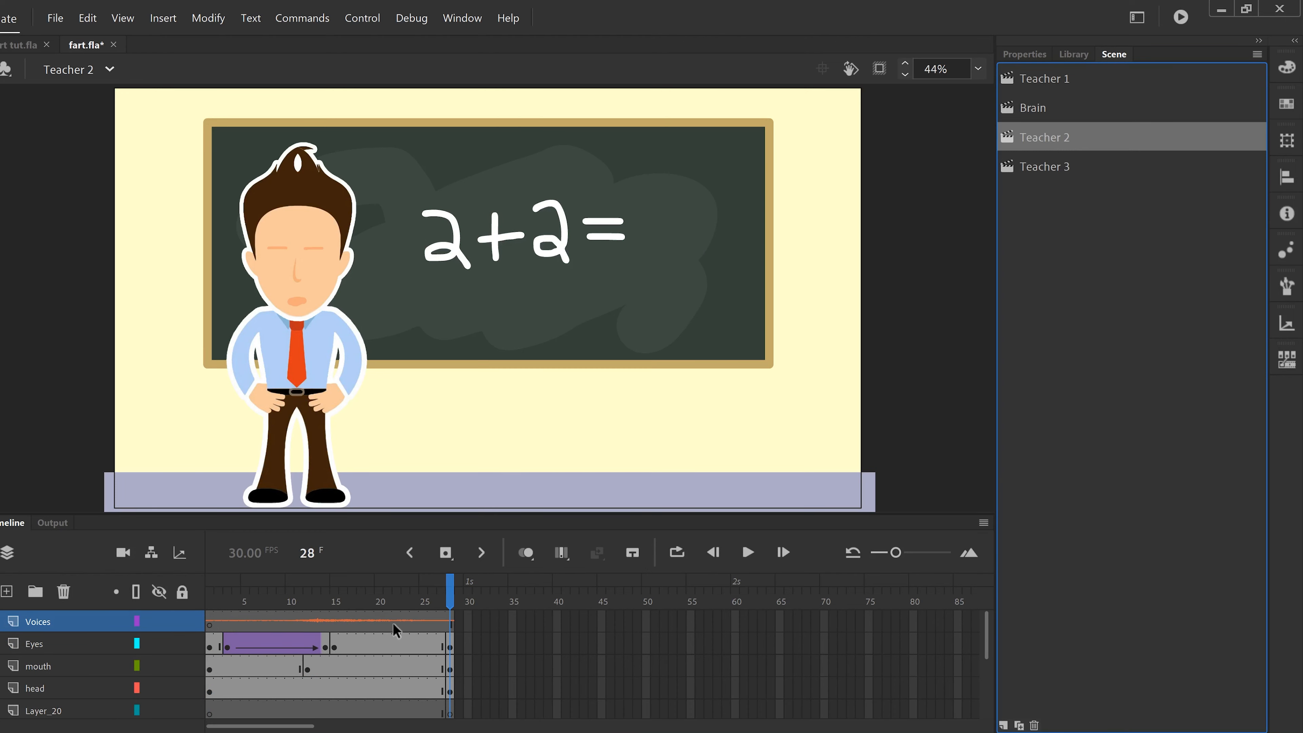
{"action": "left_click", "coordinate": [450, 623]}
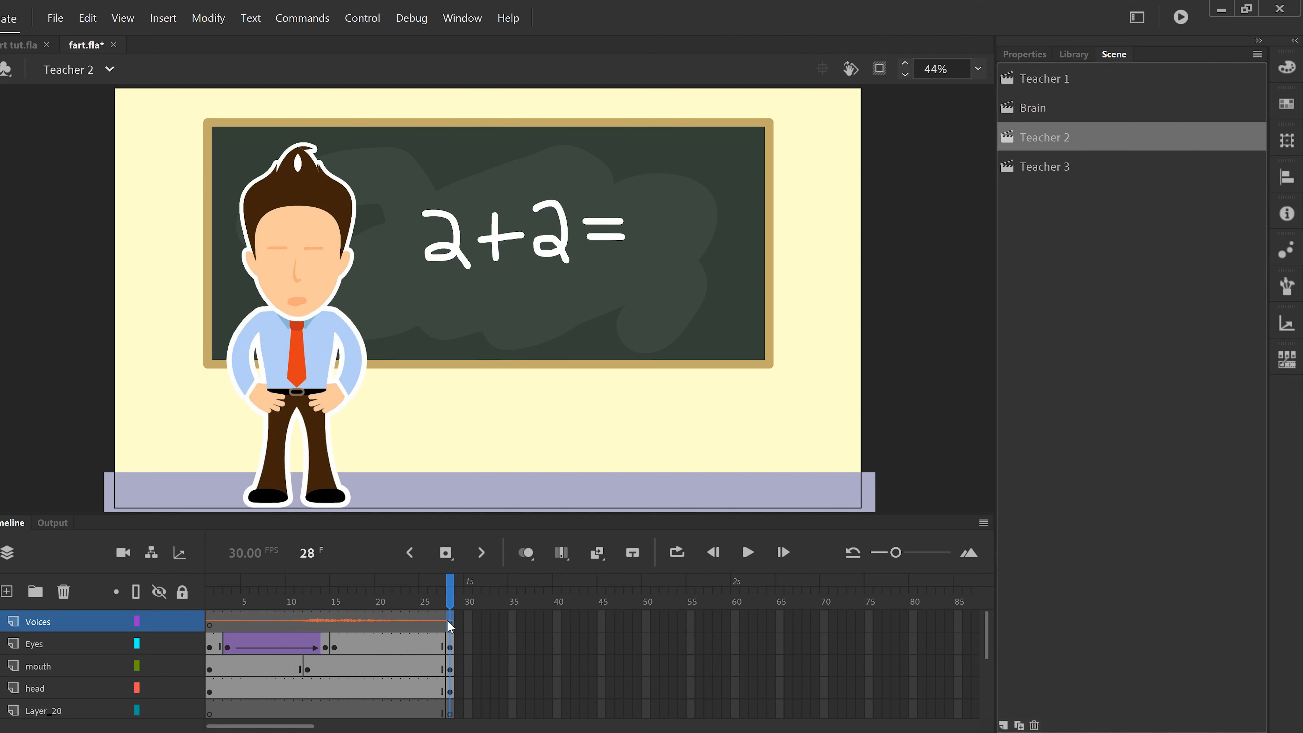
{"action": "left_click_drag", "start_coordinate": [467, 621], "coordinate": [513, 624]}
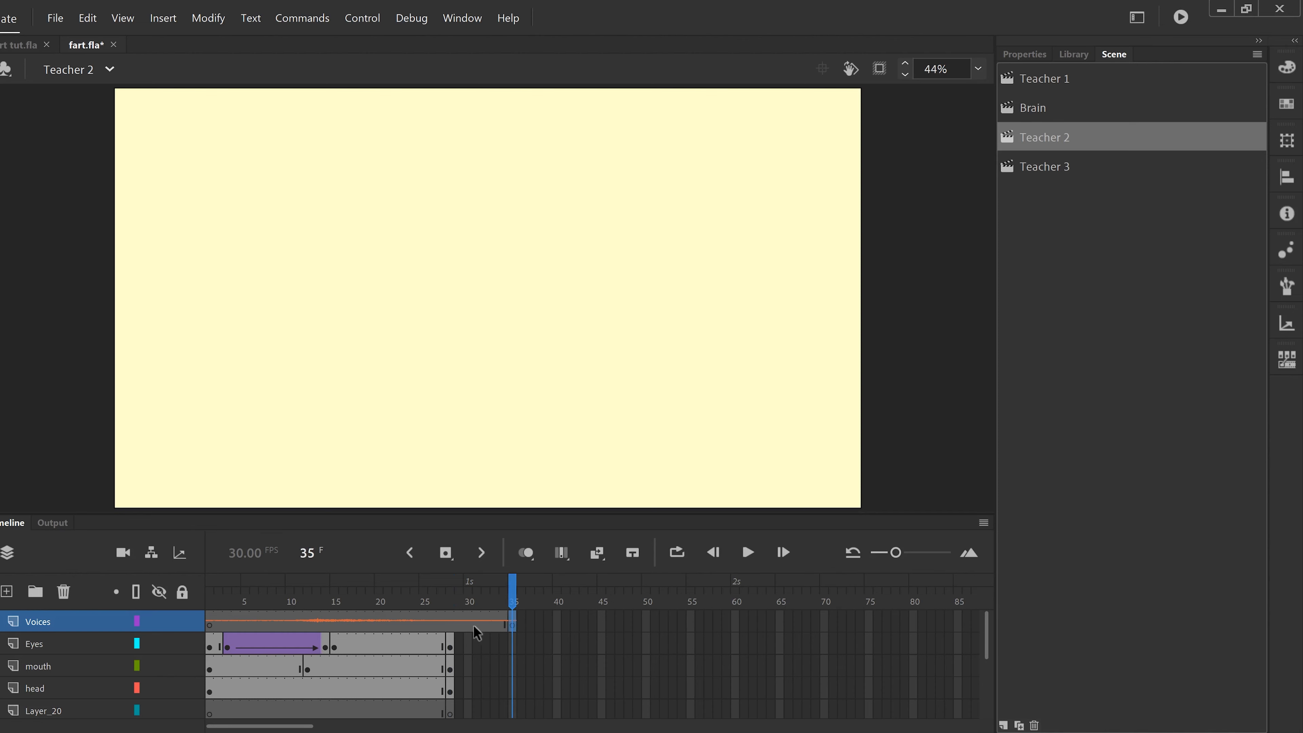
{"action": "left_click", "coordinate": [459, 622]}
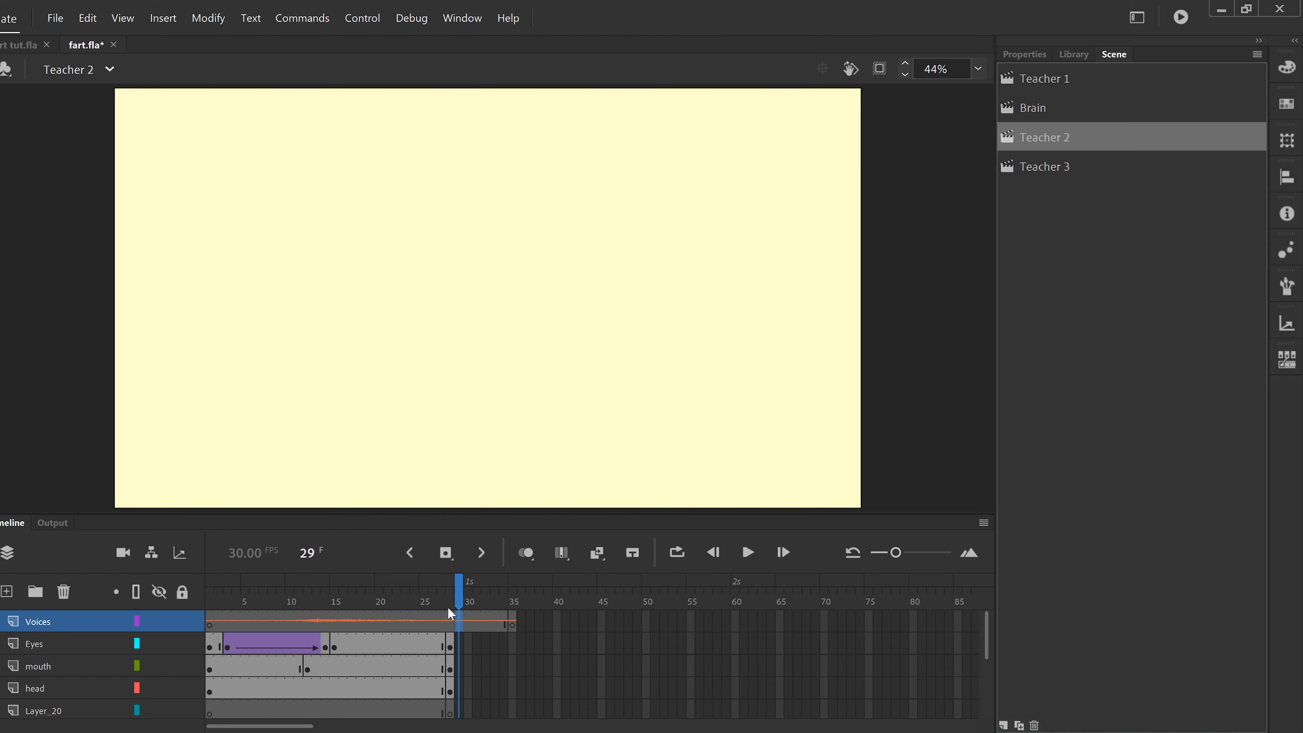
{"action": "right_click", "coordinate": [463, 630]}
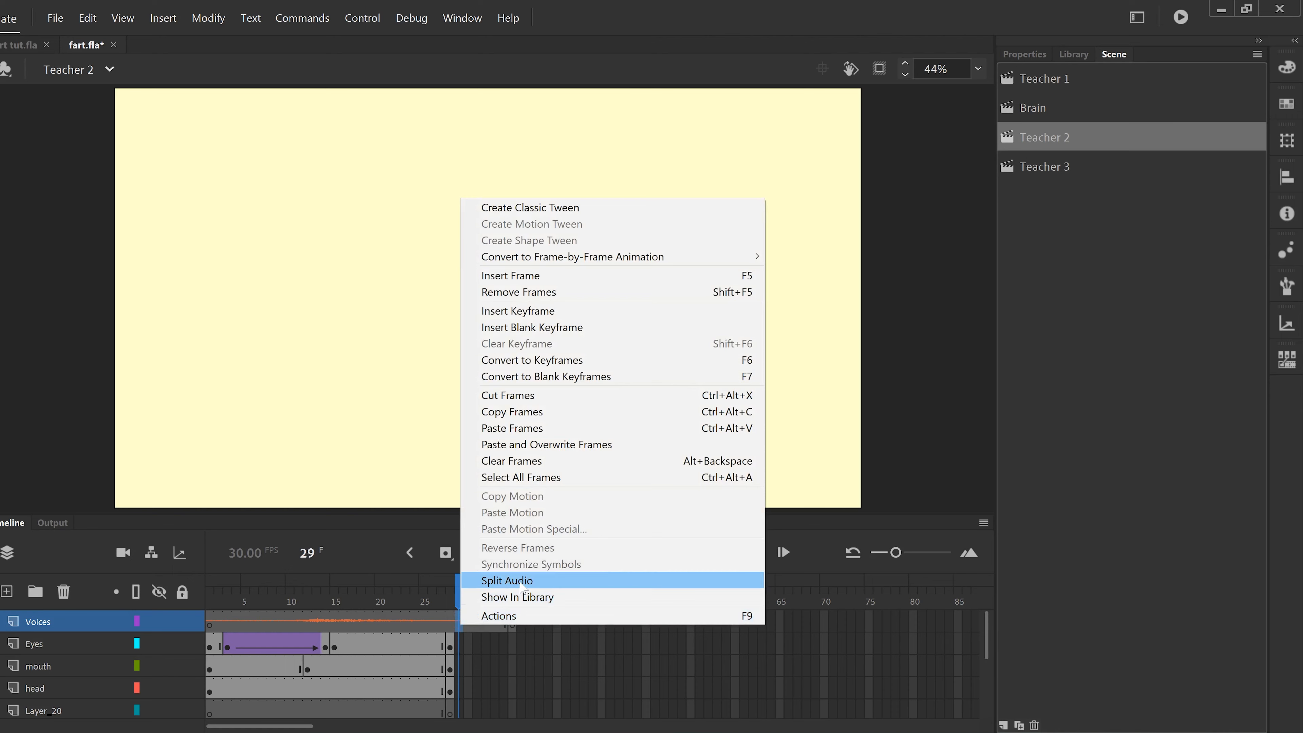
{"action": "left_click", "coordinate": [522, 587]}
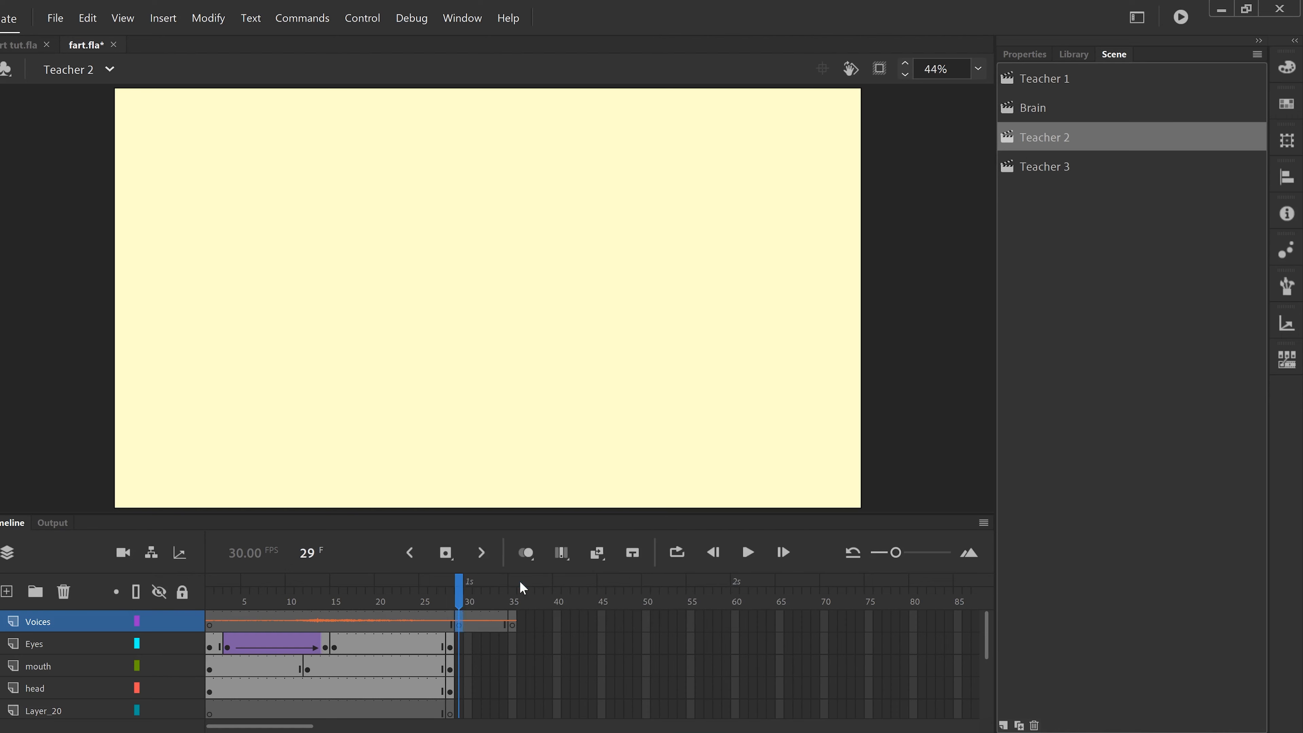
Cut frames 29 to 35 of the Voices layer in the Teacher 2 scene.
{"action": "left_click", "coordinate": [448, 624]}
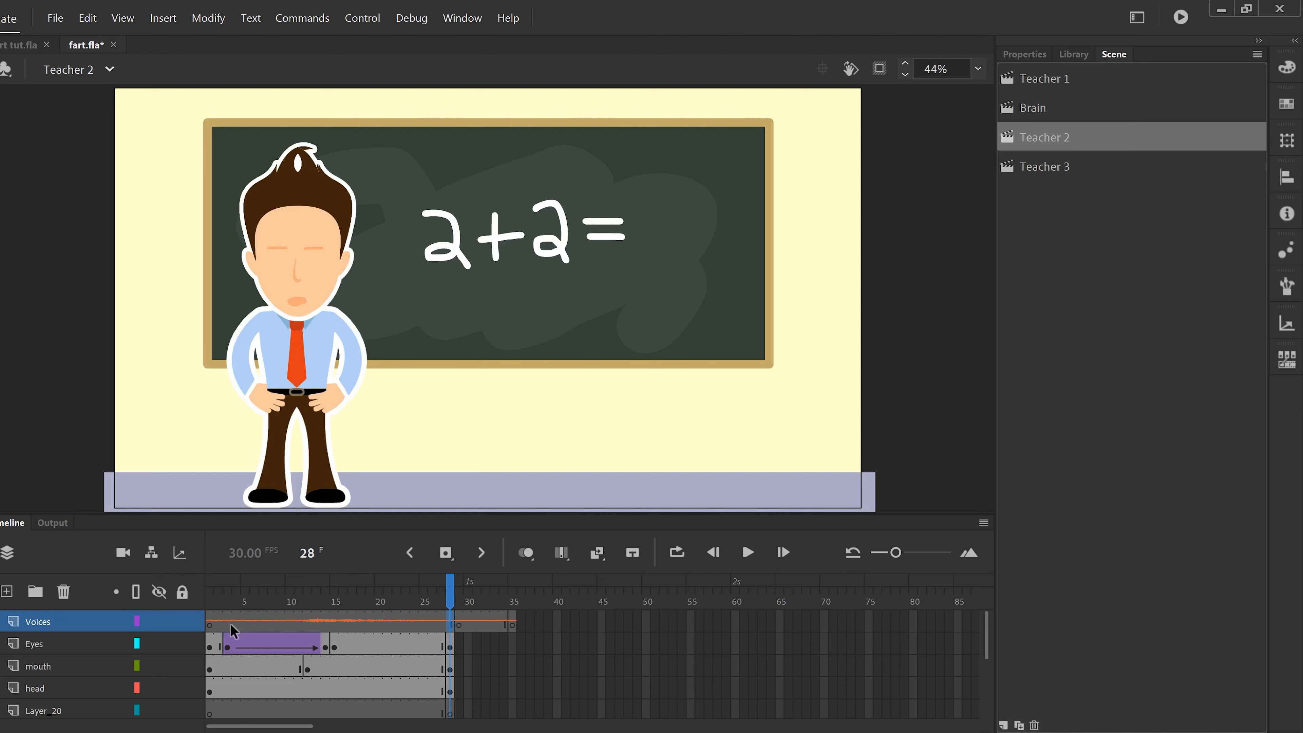
{"action": "left_click", "coordinate": [502, 625]}
{"action": "left_click_drag", "start_coordinate": [502, 625], "coordinate": [459, 623]}
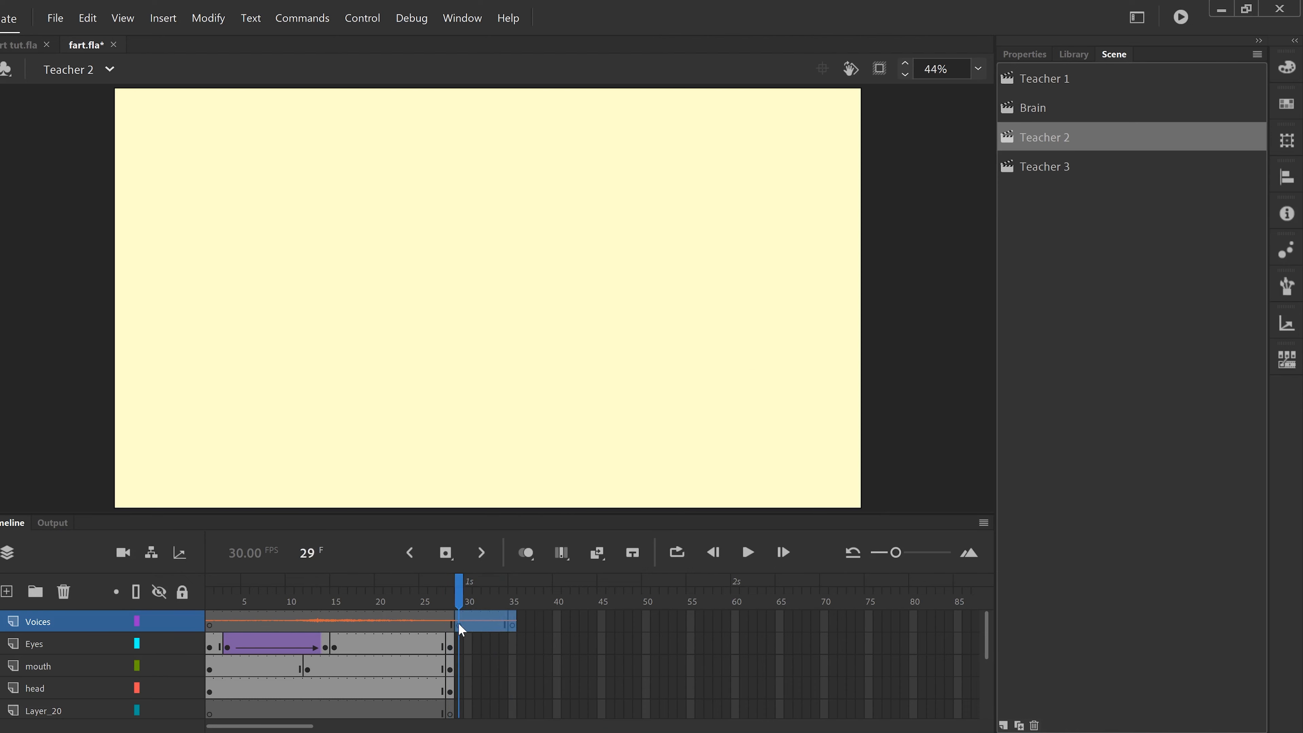
{"action": "right_click", "coordinate": [478, 627]}
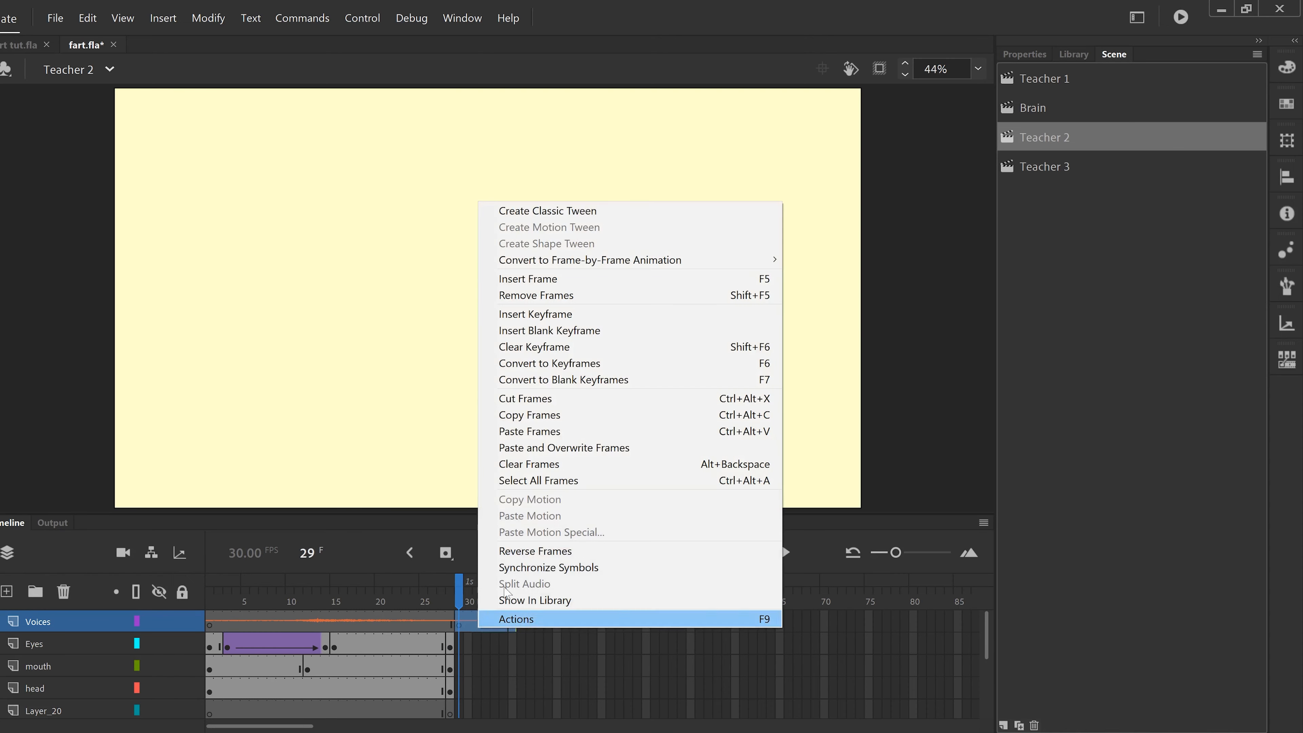
{"action": "left_click", "coordinate": [546, 403]}
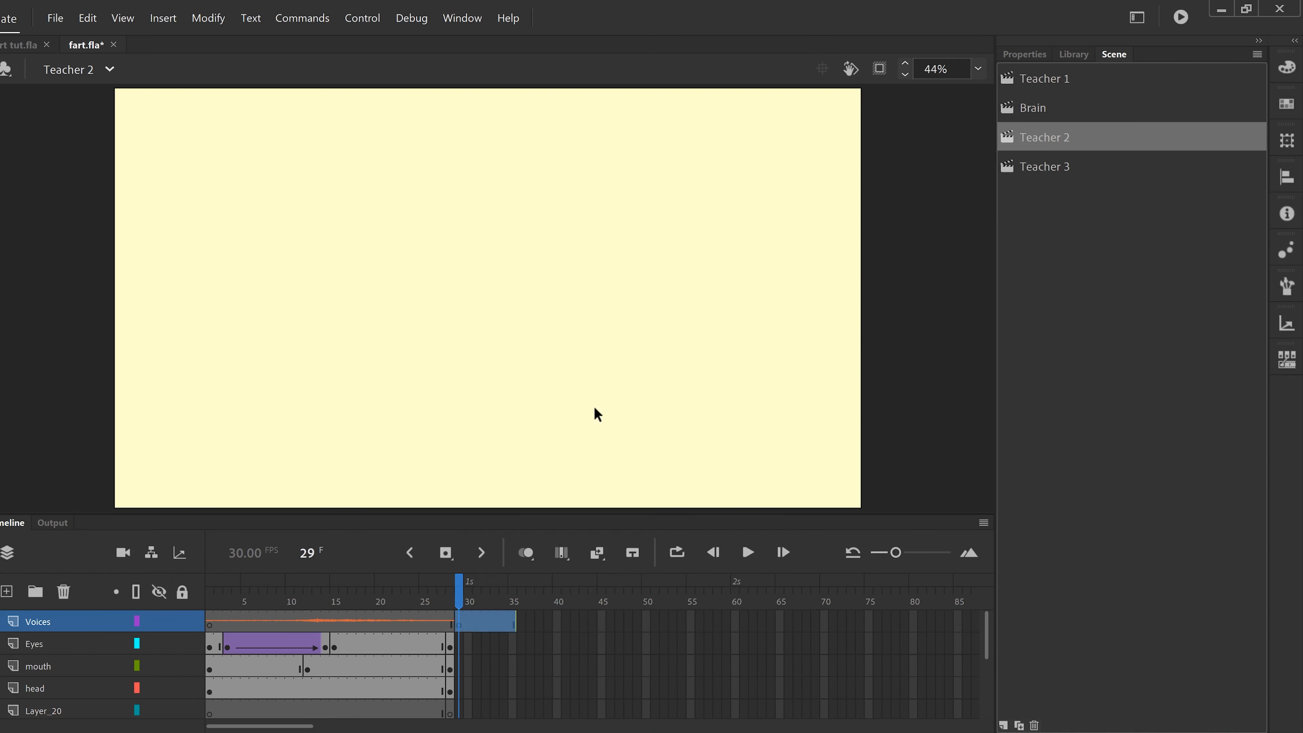
In the Teacher 3 scene, add a new layer above the Eyes layer and name it Voices.
{"action": "left_click", "coordinate": [1042, 173]}
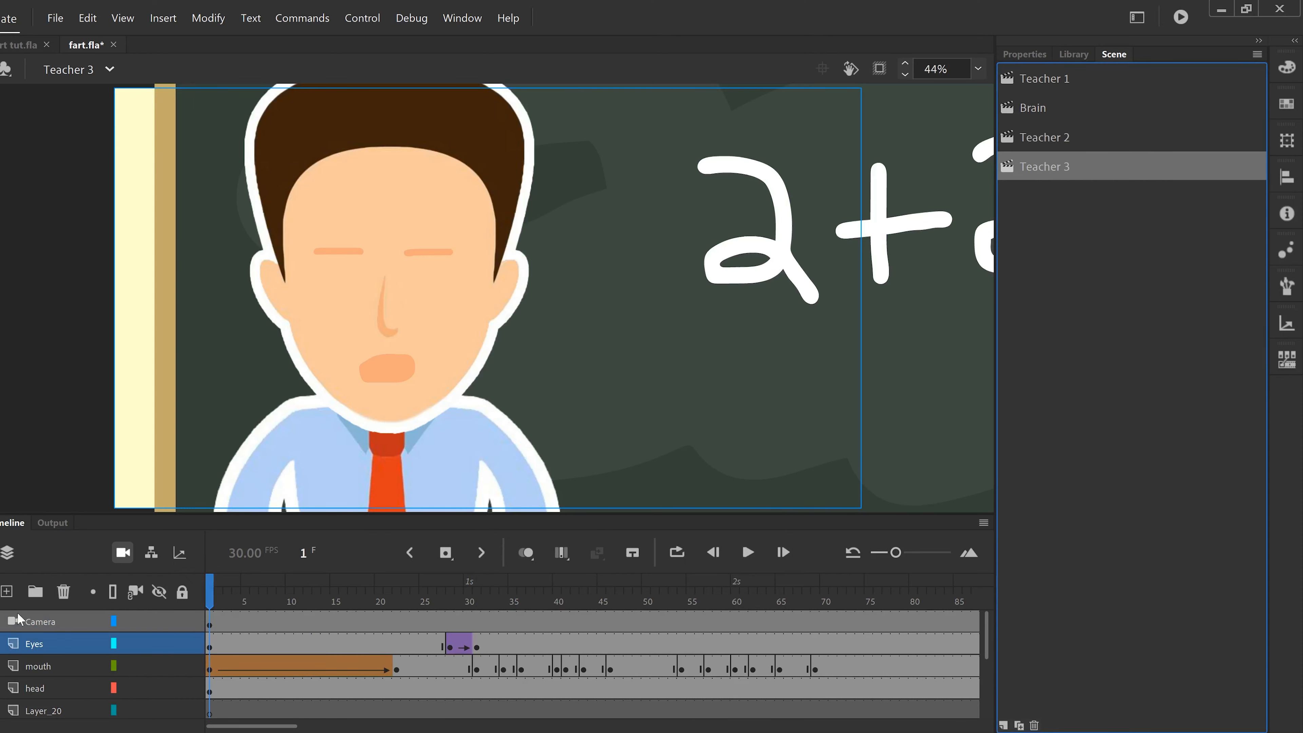
{"action": "left_click", "coordinate": [7, 592]}
{"action": "double_click", "coordinate": [38, 644]}
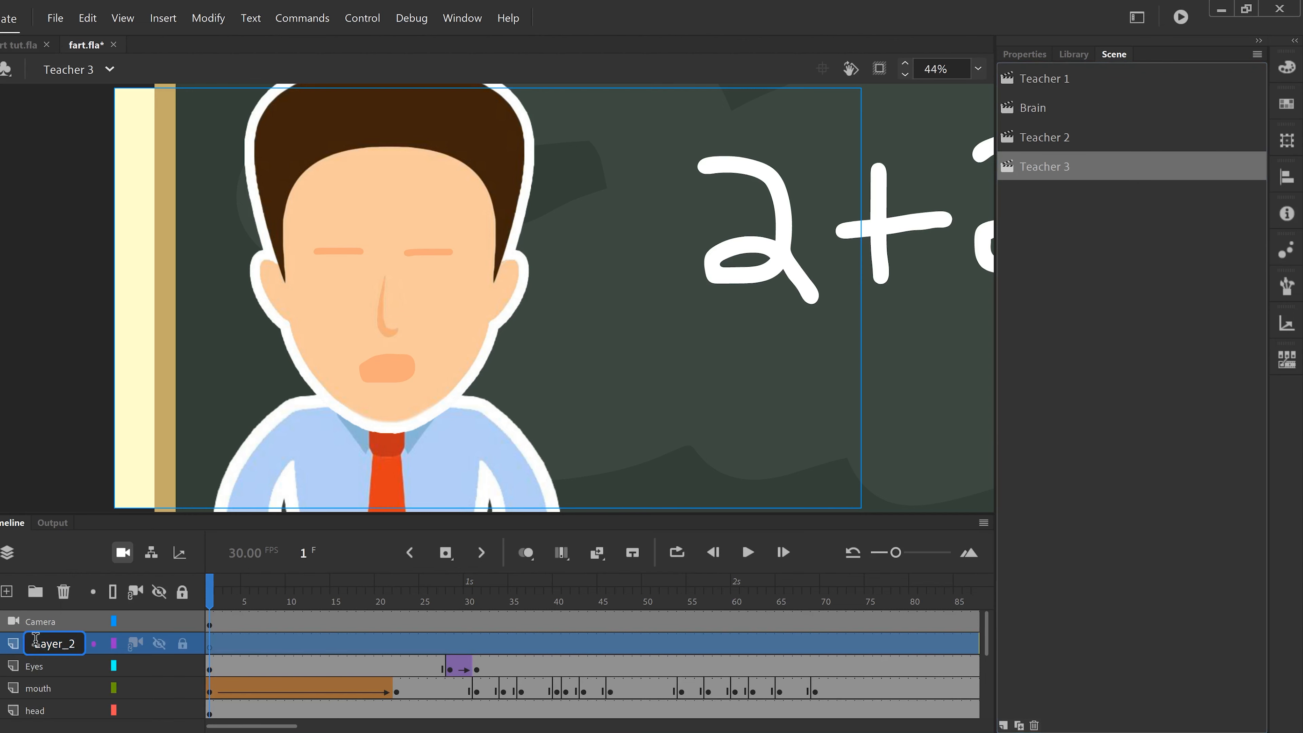
{"action": "double_click", "coordinate": [77, 642]}
{"action": "type", "text": "Voices"}
{"action": "left_click", "coordinate": [250, 644]}
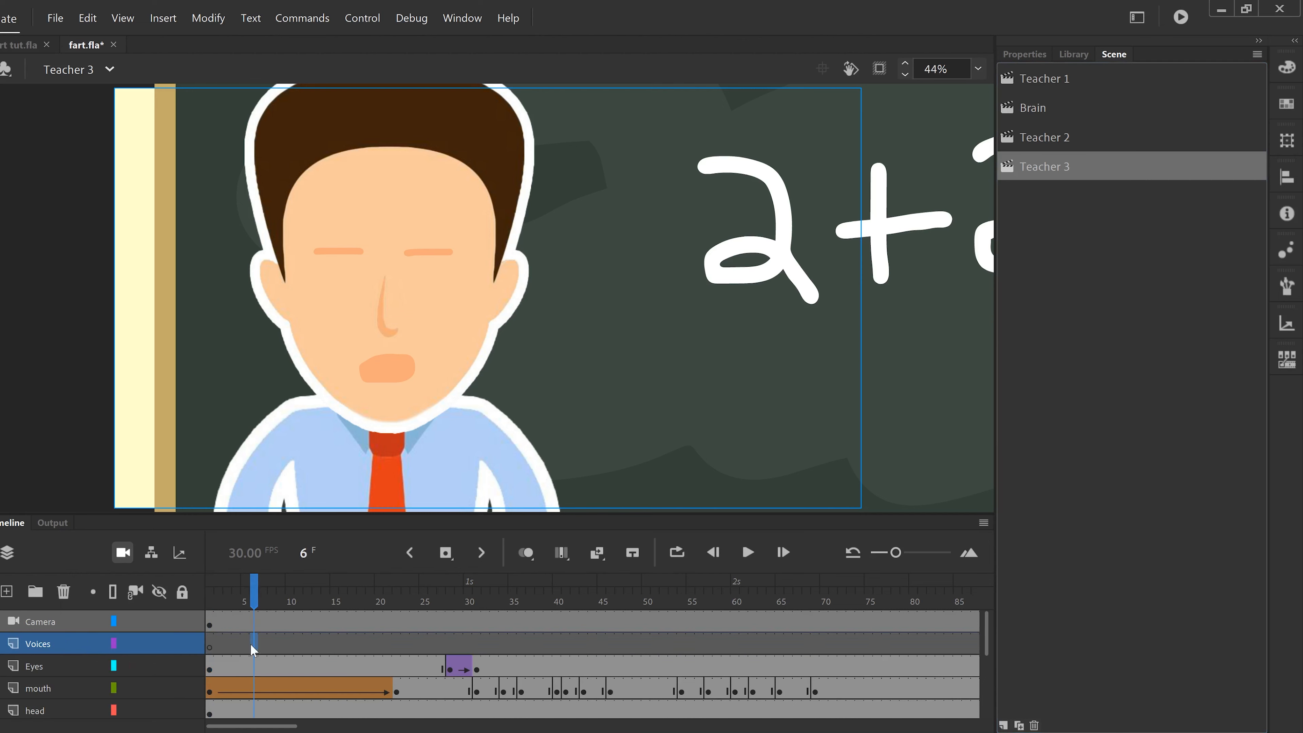
Remove all frames after frame 1 from the Teacher 3 scene's Voices layer and select its first frame.
{"action": "left_click", "coordinate": [211, 647]}
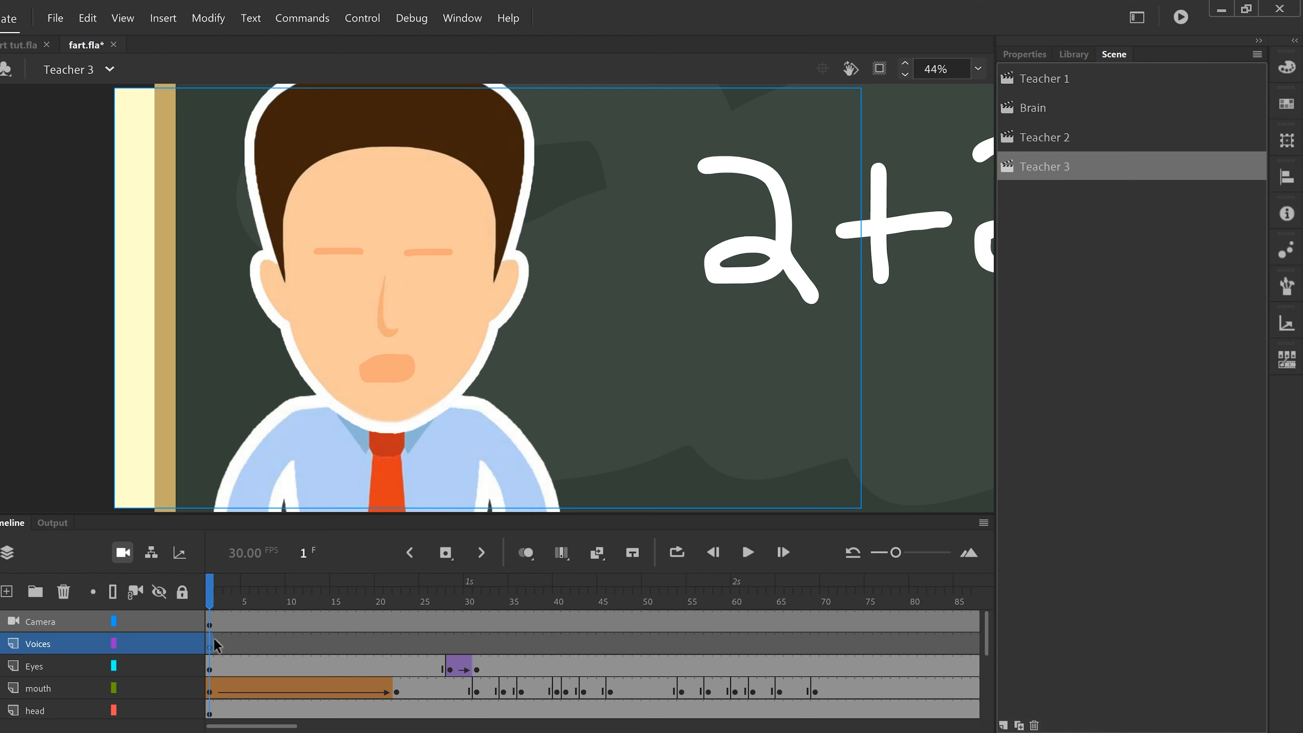
{"action": "left_click_drag", "start_coordinate": [283, 725], "coordinate": [373, 729]}
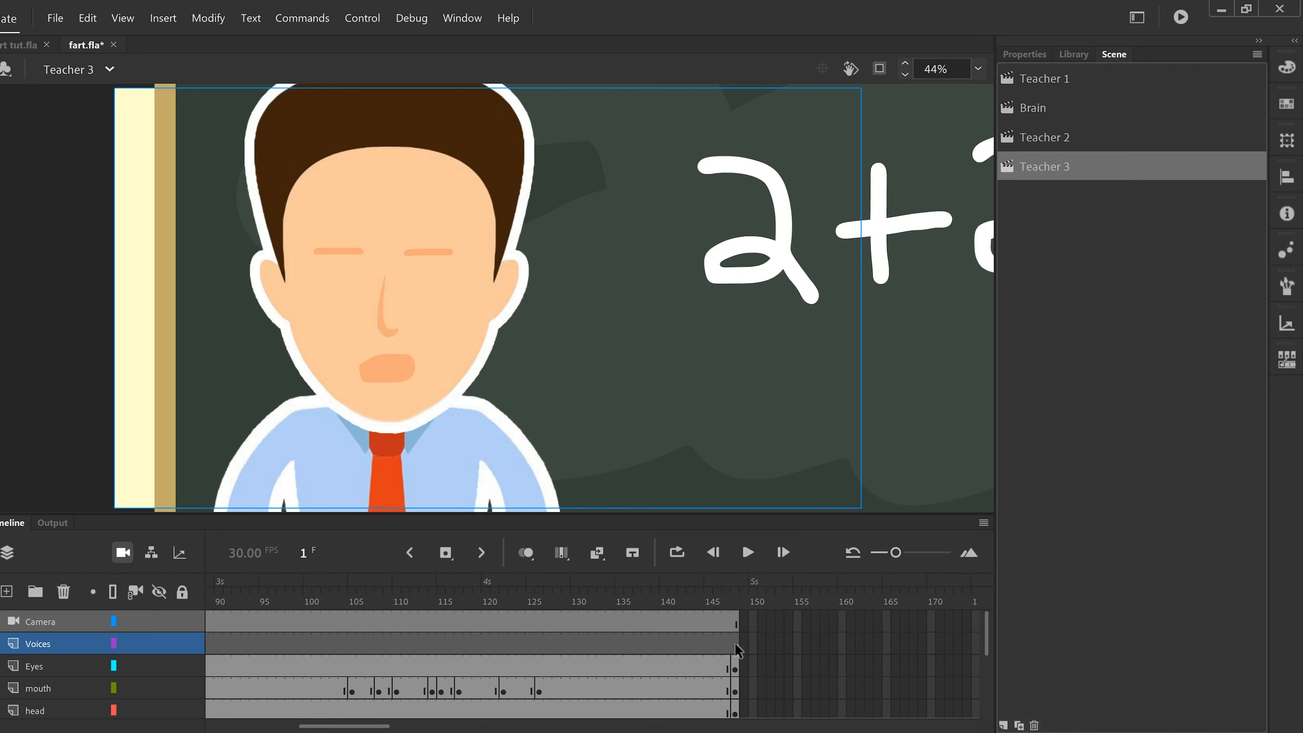
{"action": "left_click_drag", "start_coordinate": [735, 643], "coordinate": [216, 642]}
{"action": "right_click", "coordinate": [235, 643]}
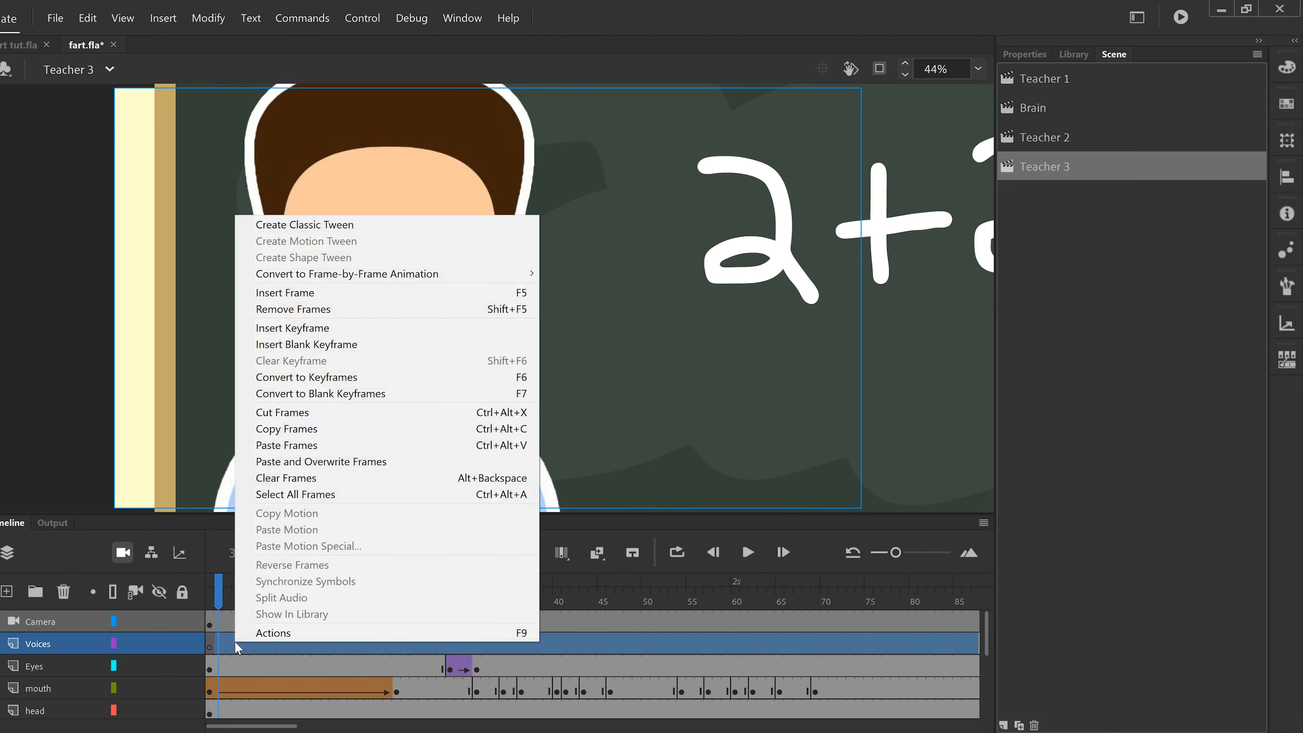
{"action": "left_click", "coordinate": [291, 309]}
{"action": "left_click", "coordinate": [263, 643]}
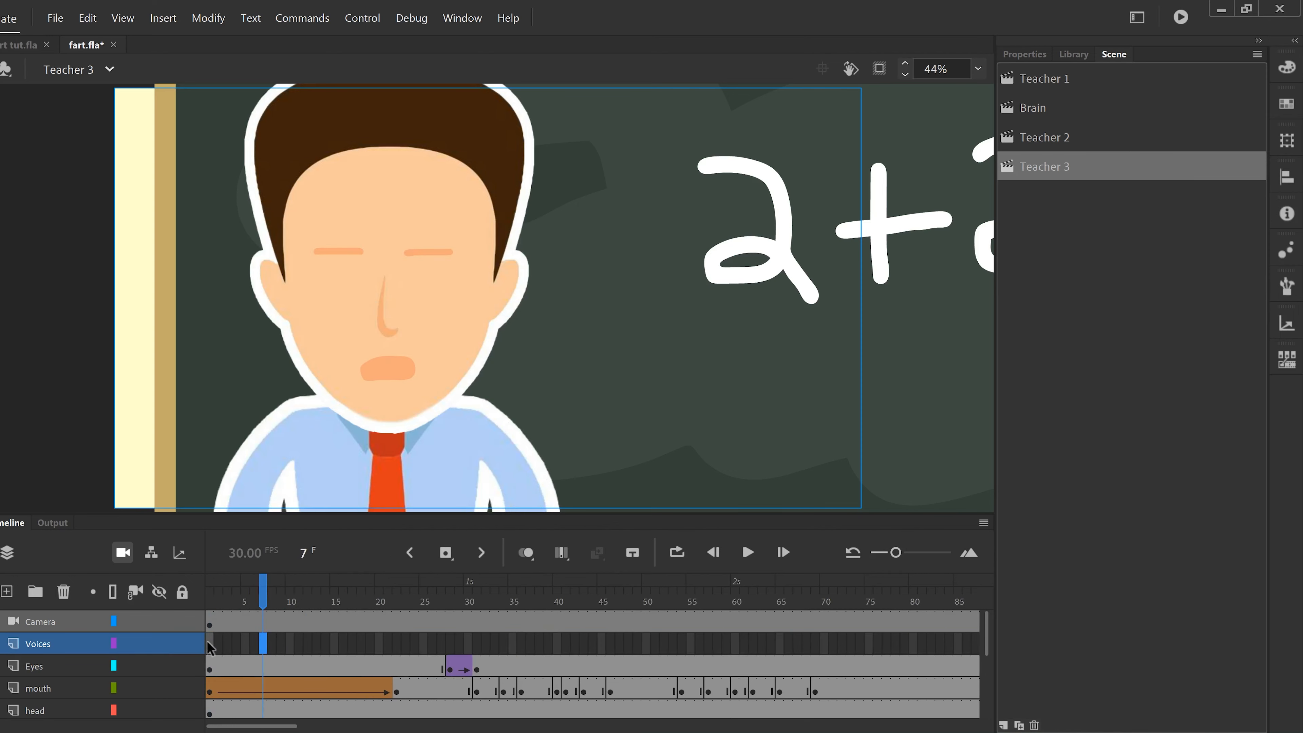
{"action": "left_click", "coordinate": [211, 646]}
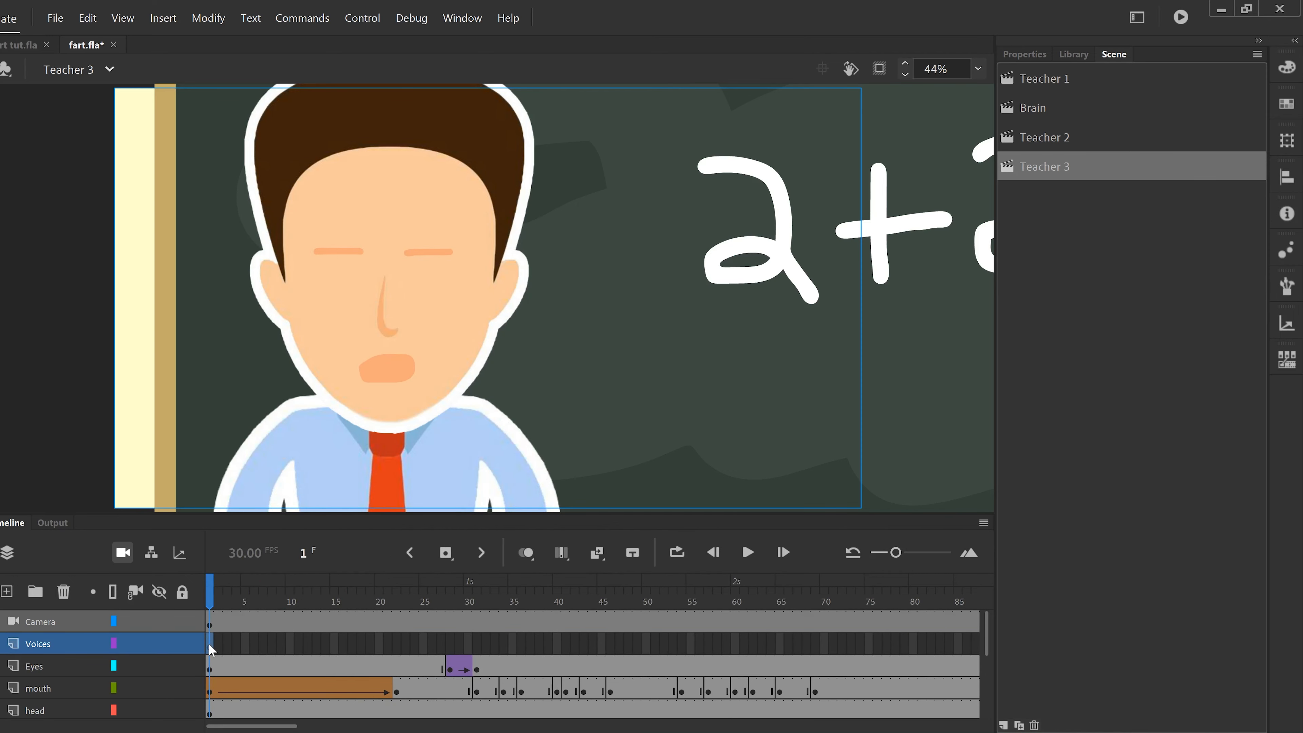
Paste the cut voice audio frames at frame 1 of the Teacher 3 scene's Voices layer.
{"action": "right_click", "coordinate": [211, 647]}
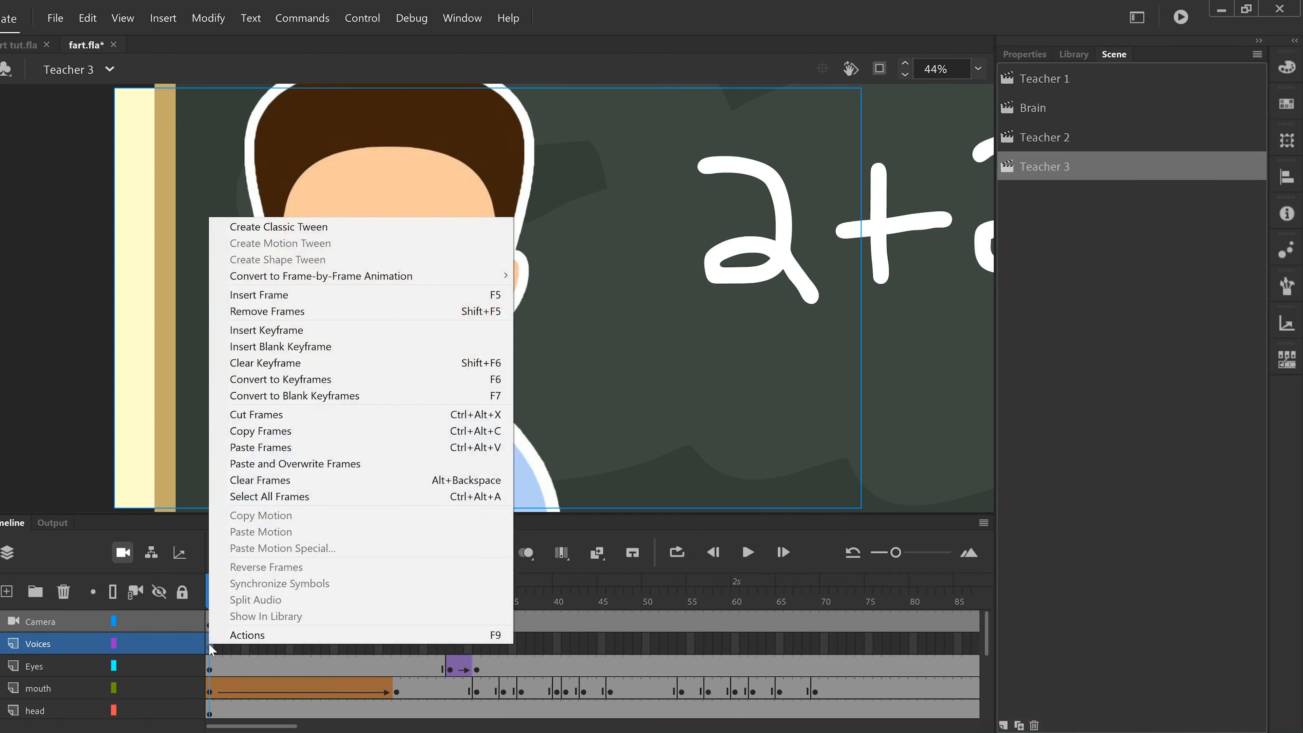
{"action": "left_click", "coordinate": [286, 446]}
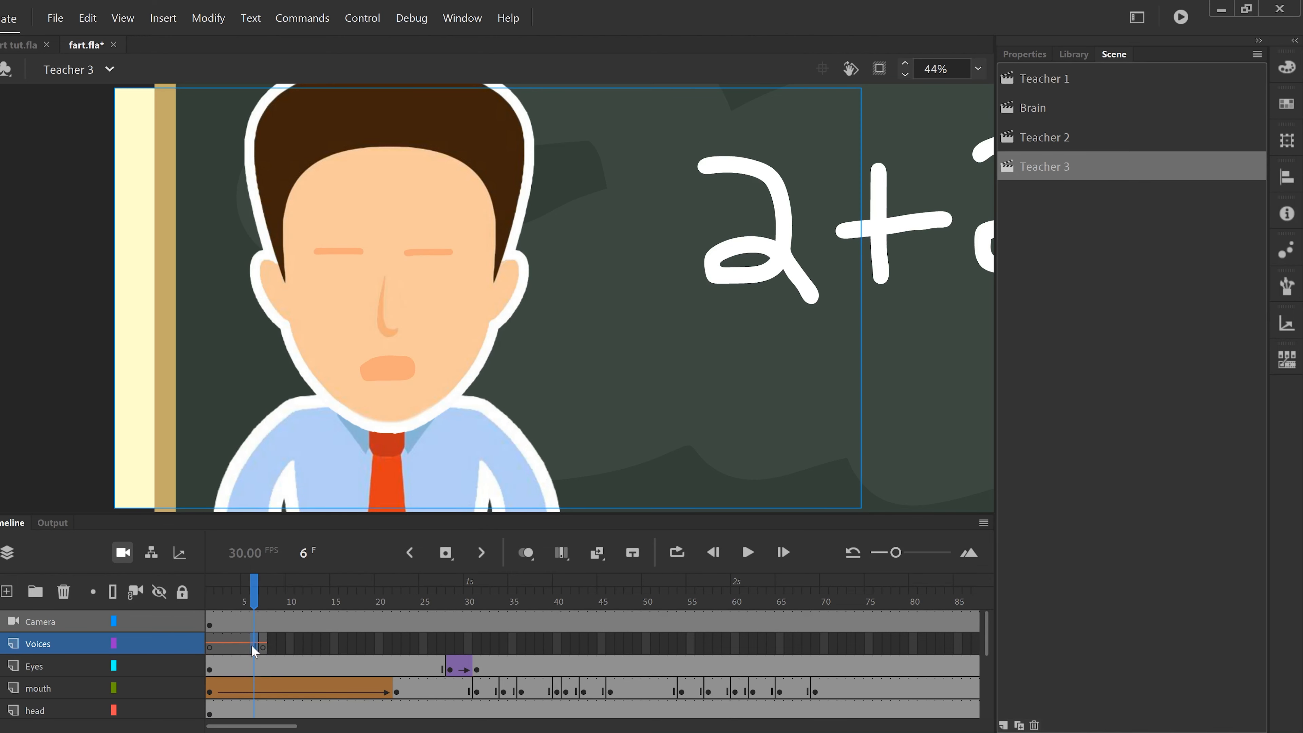
In the Teacher 2 scene, remove the leftover empty frames 29 to 35 from the Voices layer.
{"action": "left_click", "coordinate": [1040, 137]}
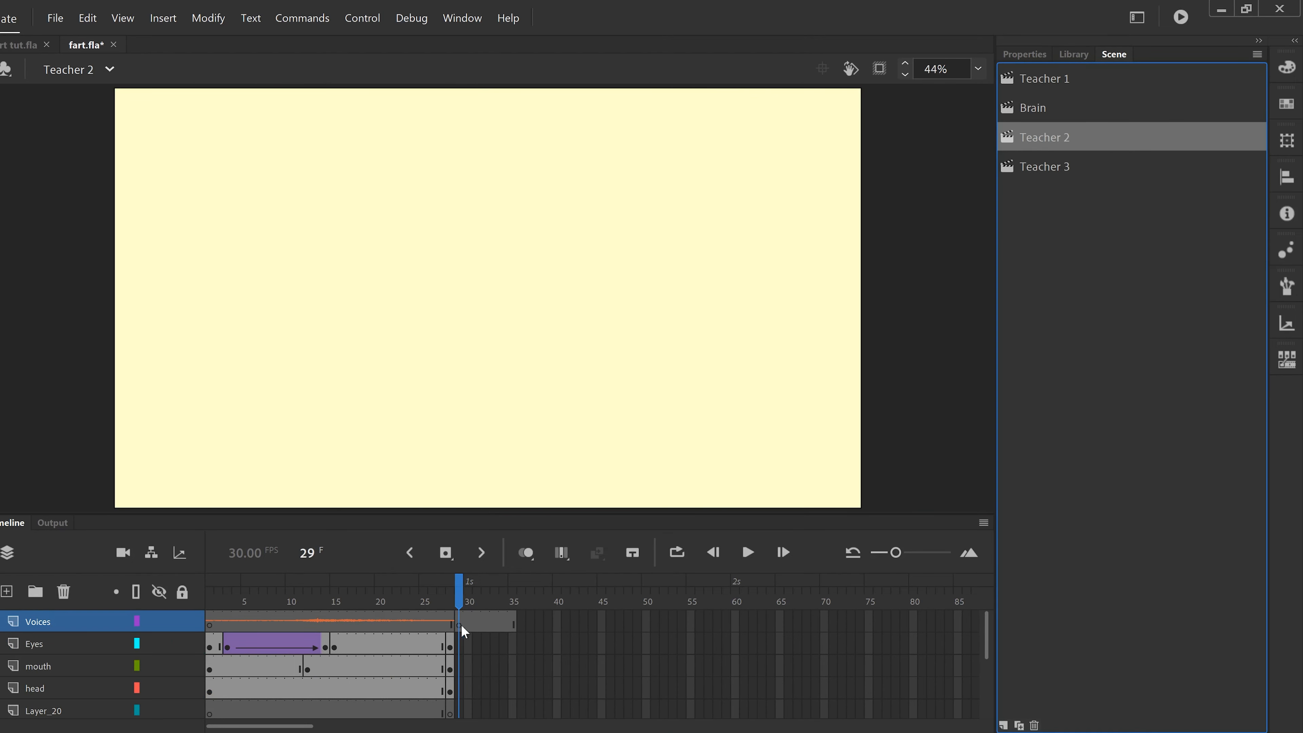
{"action": "left_click_drag", "start_coordinate": [514, 628], "coordinate": [459, 628]}
{"action": "right_click", "coordinate": [476, 623]}
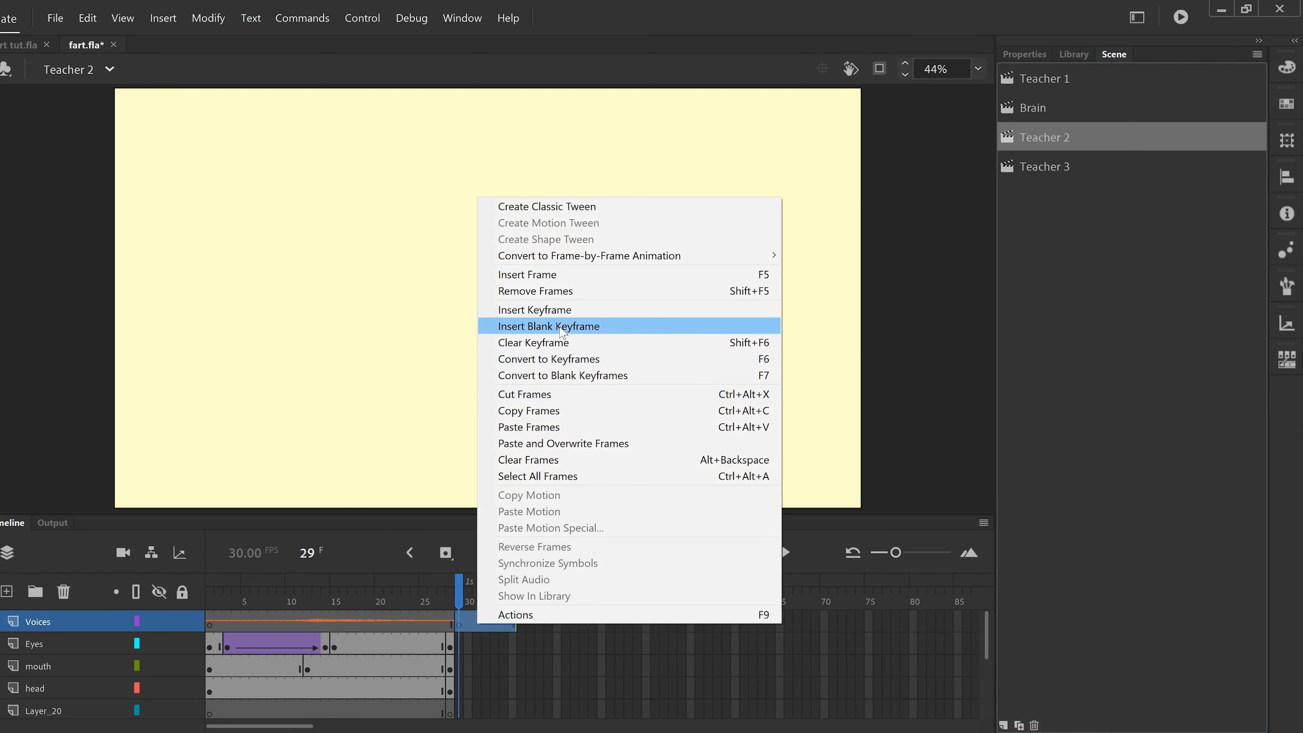
{"action": "left_click", "coordinate": [551, 298]}
{"action": "left_click", "coordinate": [485, 666]}
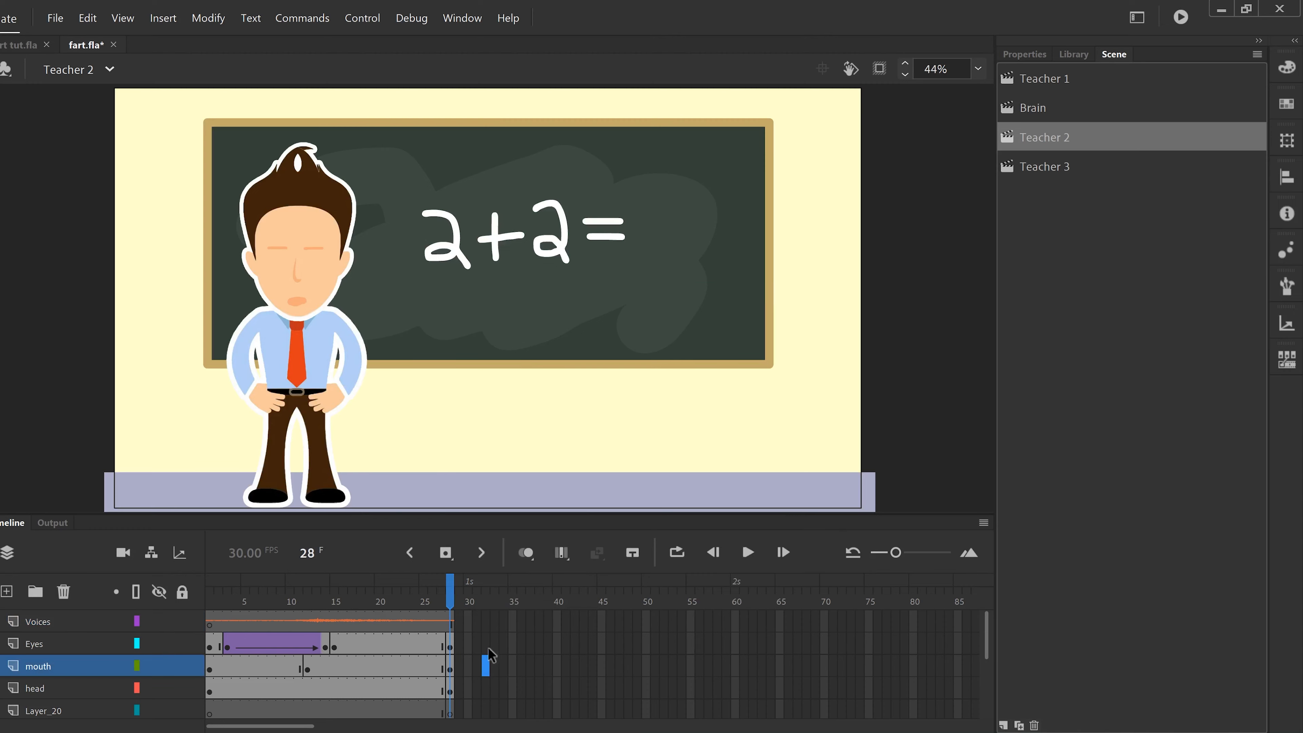
In the Teacher 3 scene, extend the Voices layer's audio span to frame 148 so it ends with the other layers.
{"action": "left_click", "coordinate": [1050, 167]}
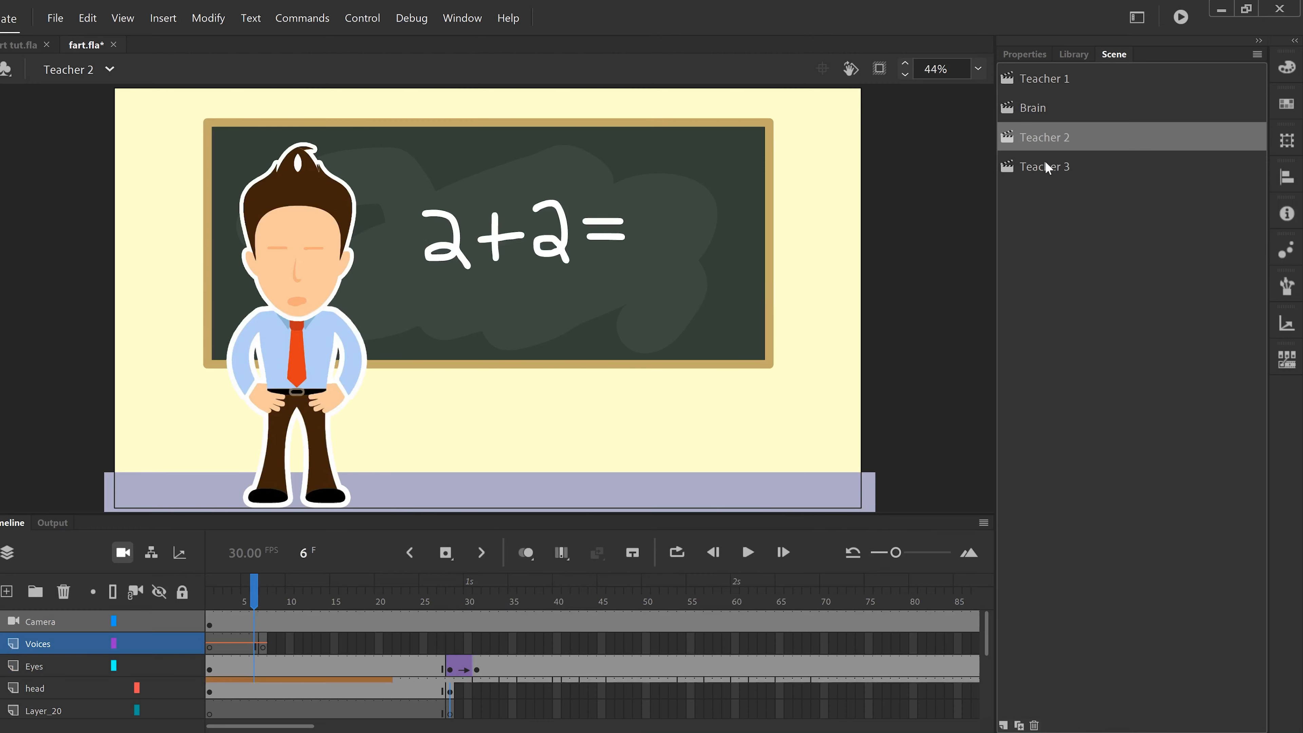
{"action": "left_click", "coordinate": [261, 645]}
{"action": "left_click_drag", "start_coordinate": [896, 553], "coordinate": [876, 552]}
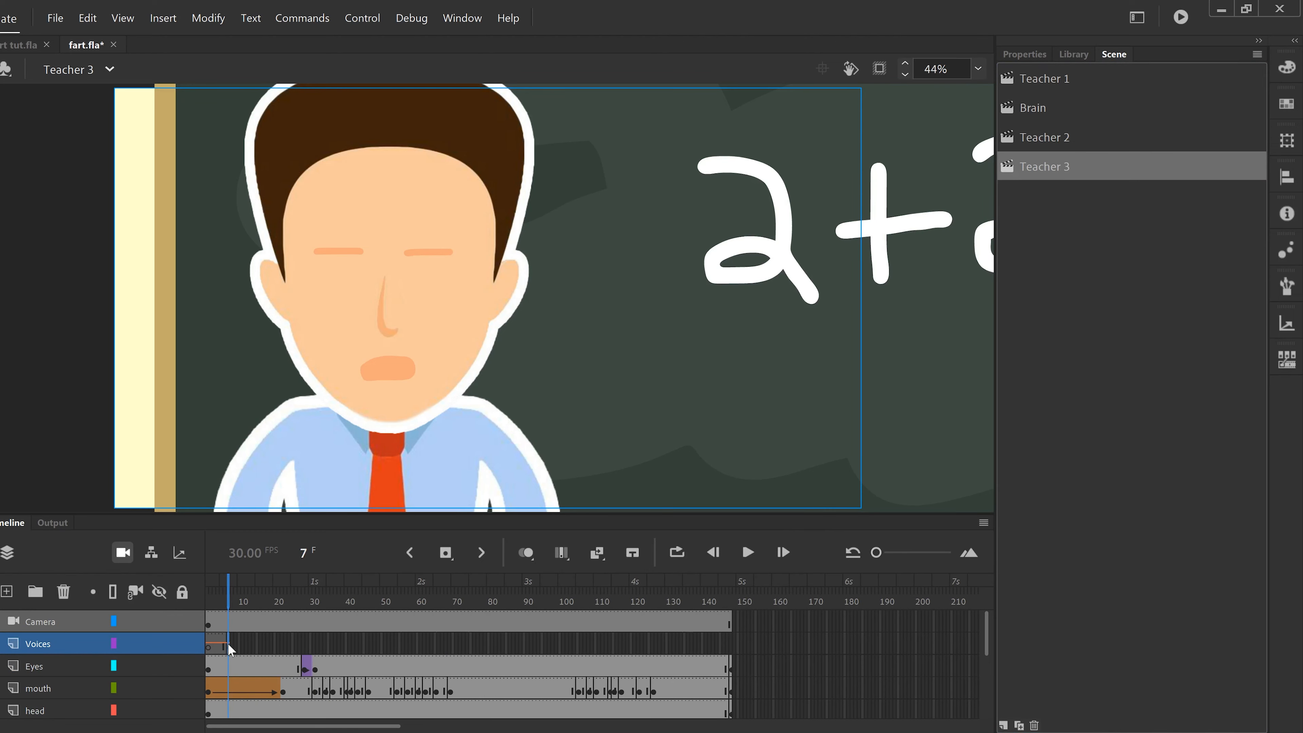
{"action": "left_click_drag", "start_coordinate": [229, 649], "coordinate": [735, 653]}
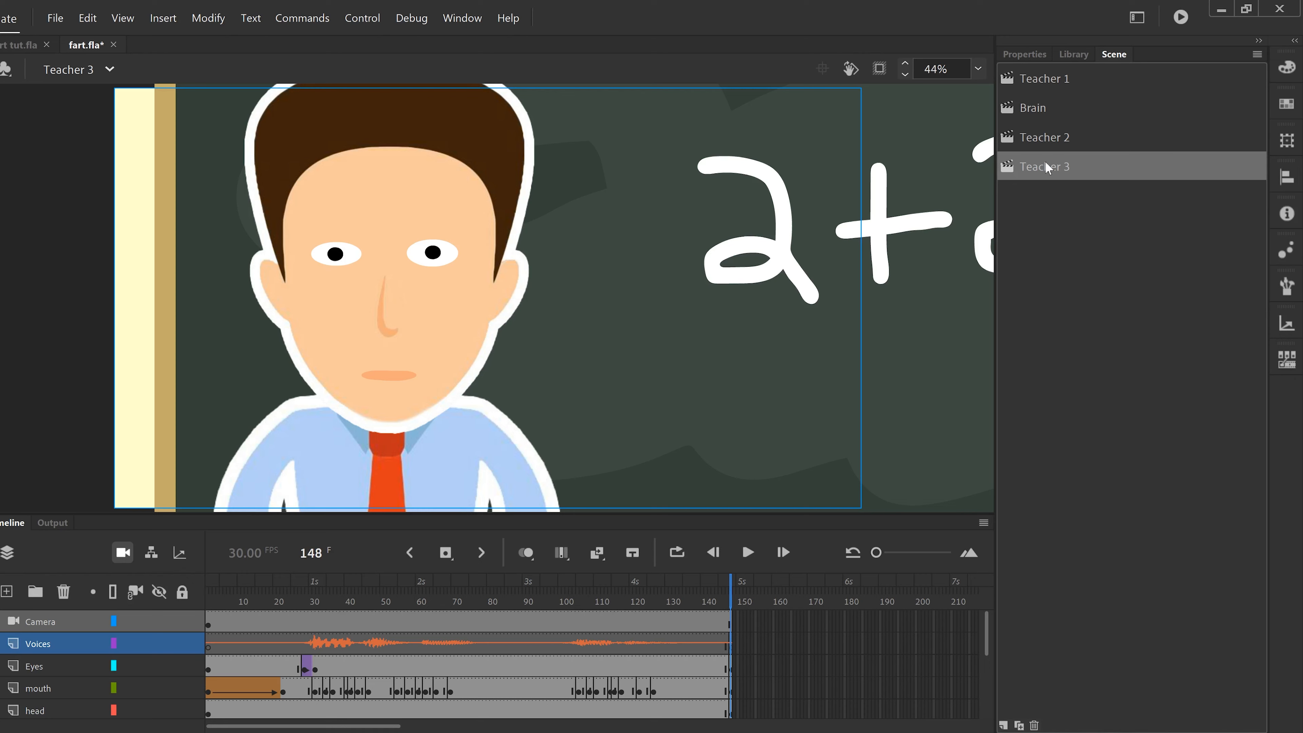
Scrub through the end of the Teacher 2 scene up to frame 28 to check where its voice audio is split.
{"action": "left_click", "coordinate": [1037, 144]}
{"action": "left_click_drag", "start_coordinate": [248, 596], "coordinate": [303, 601]}
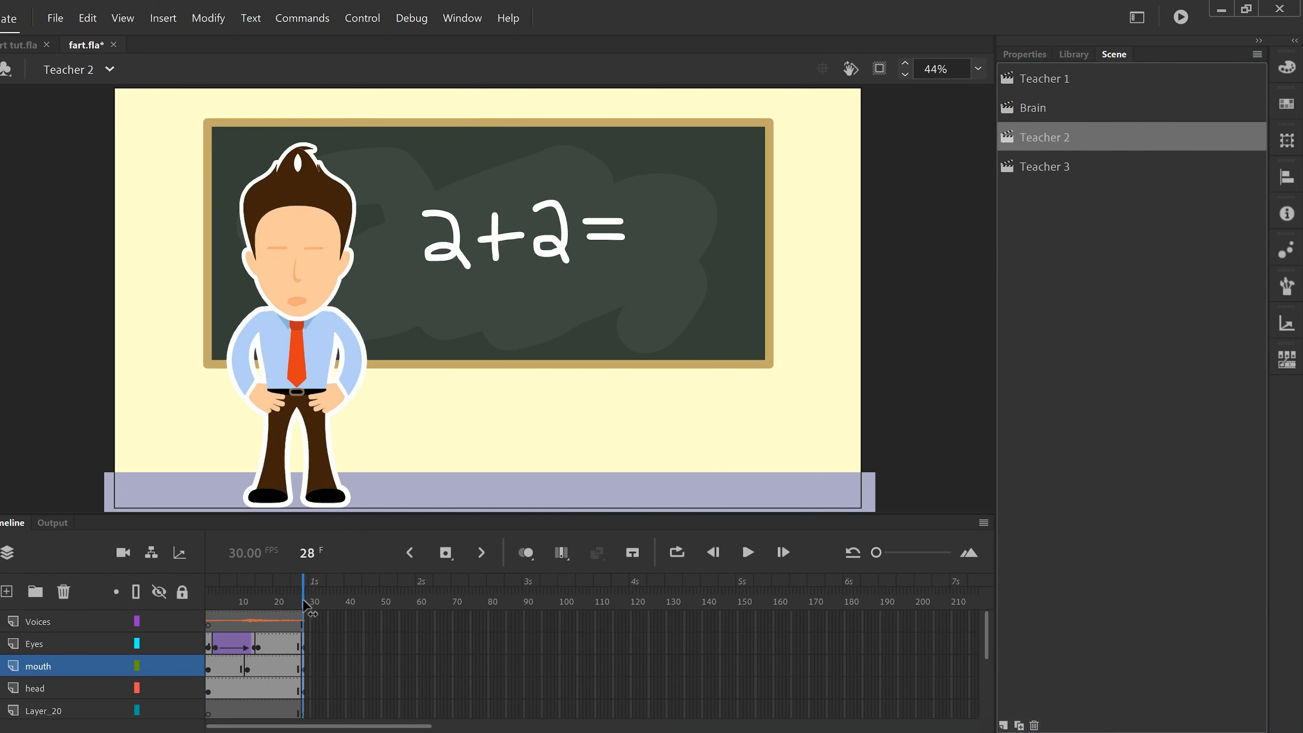
{"action": "left_click", "coordinate": [305, 618]}
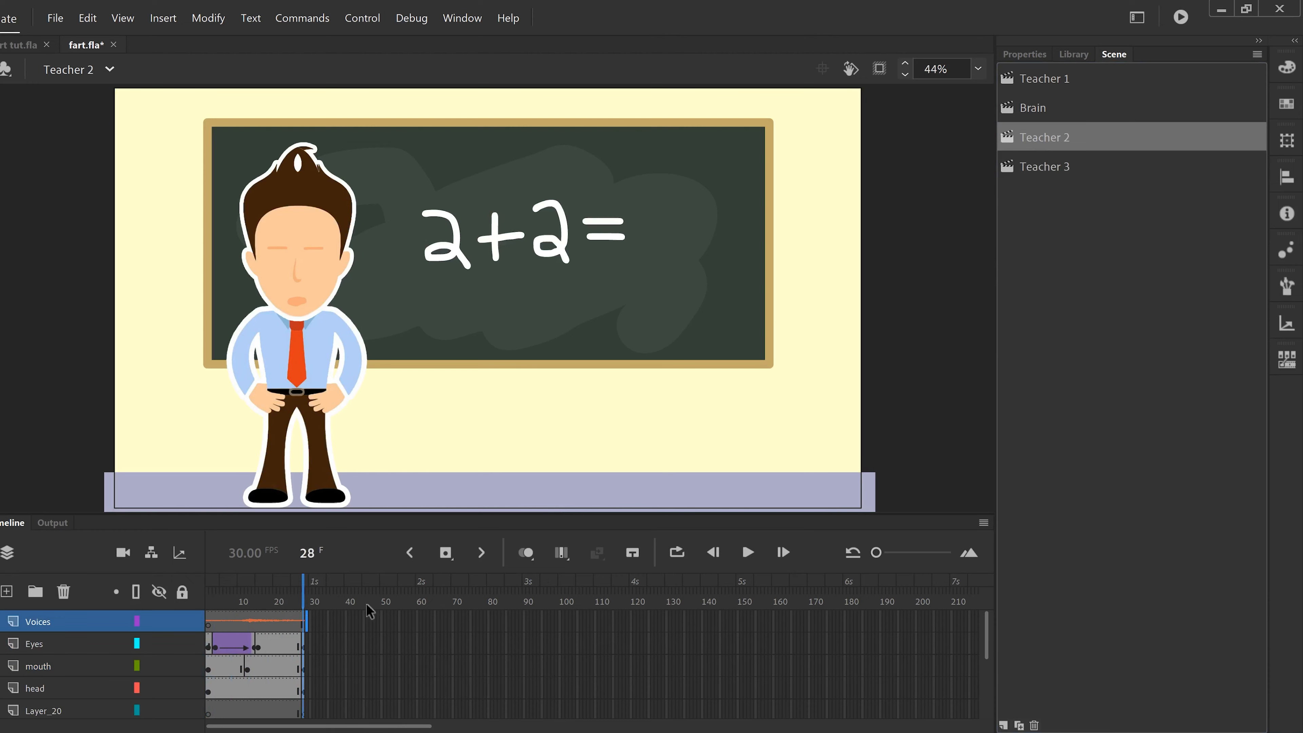
Play the Teacher 3 scene from frame 1 to check the continued voice audio against the mouth animation.
{"action": "left_click", "coordinate": [1041, 167]}
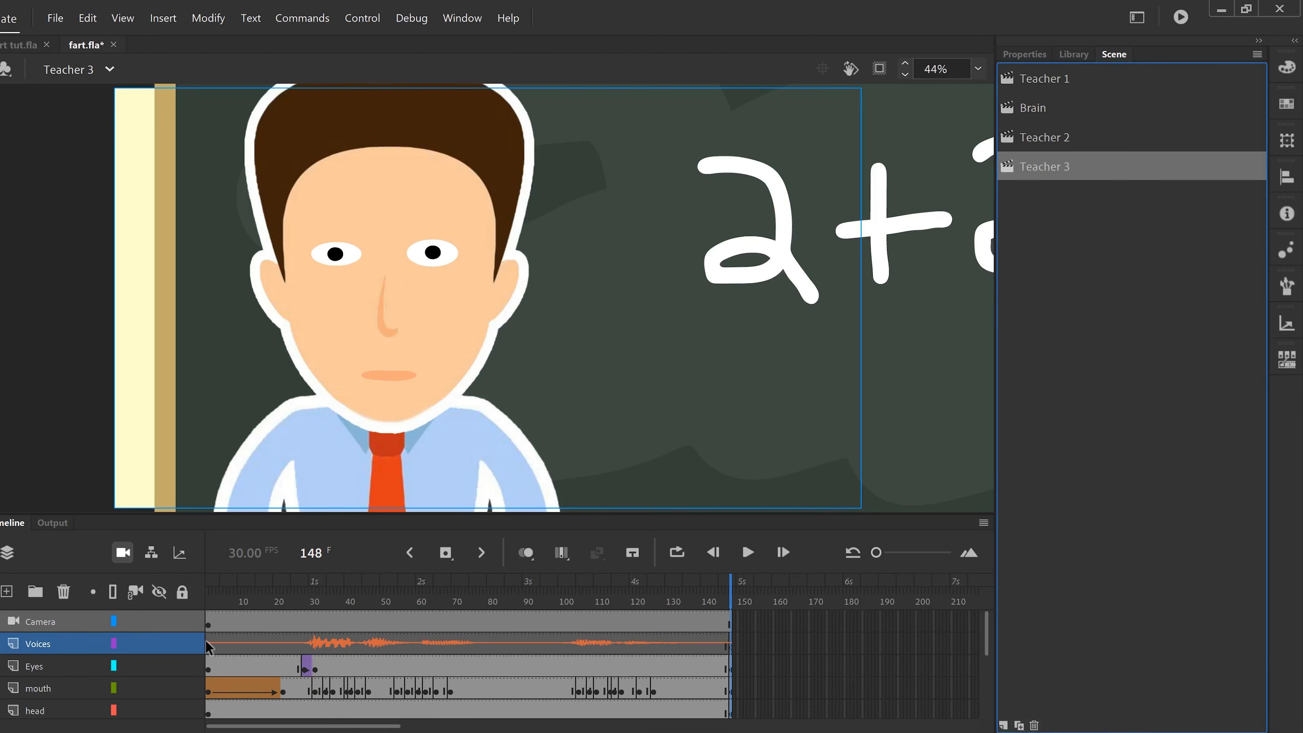
{"action": "left_click", "coordinate": [208, 643]}
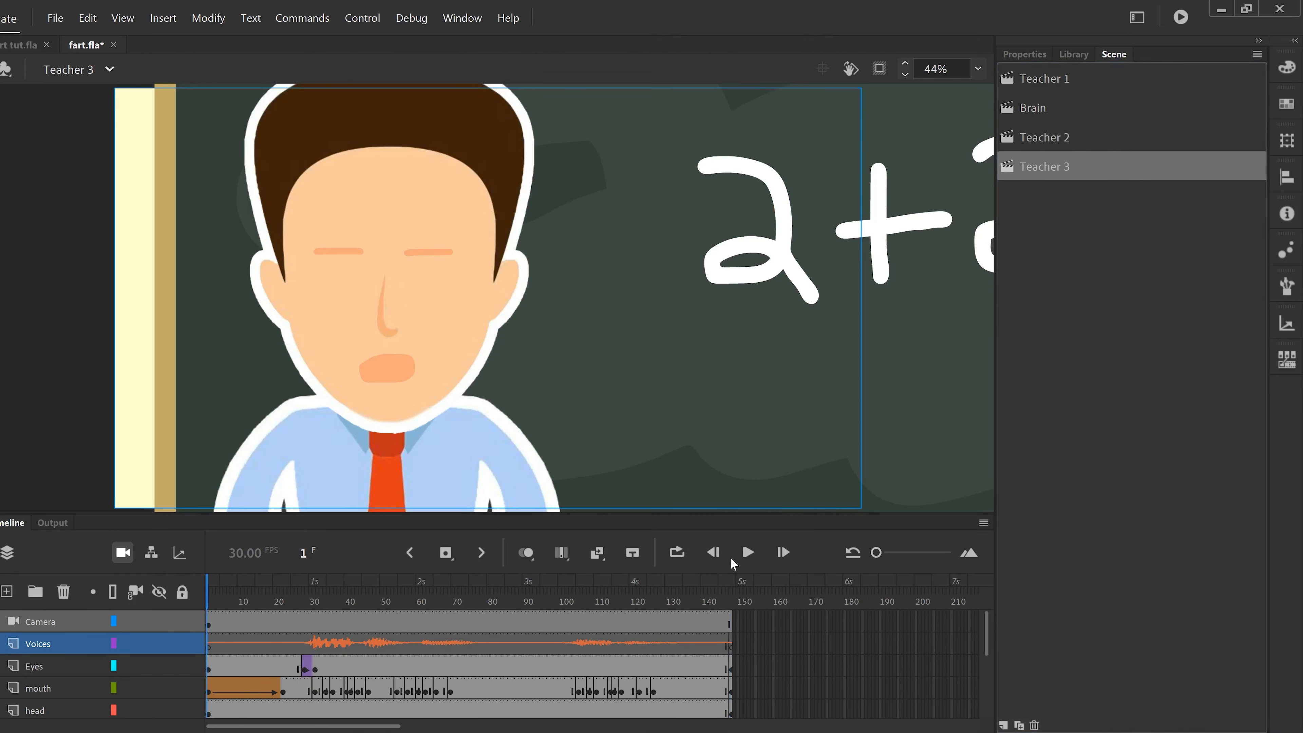
{"action": "left_click", "coordinate": [749, 552]}
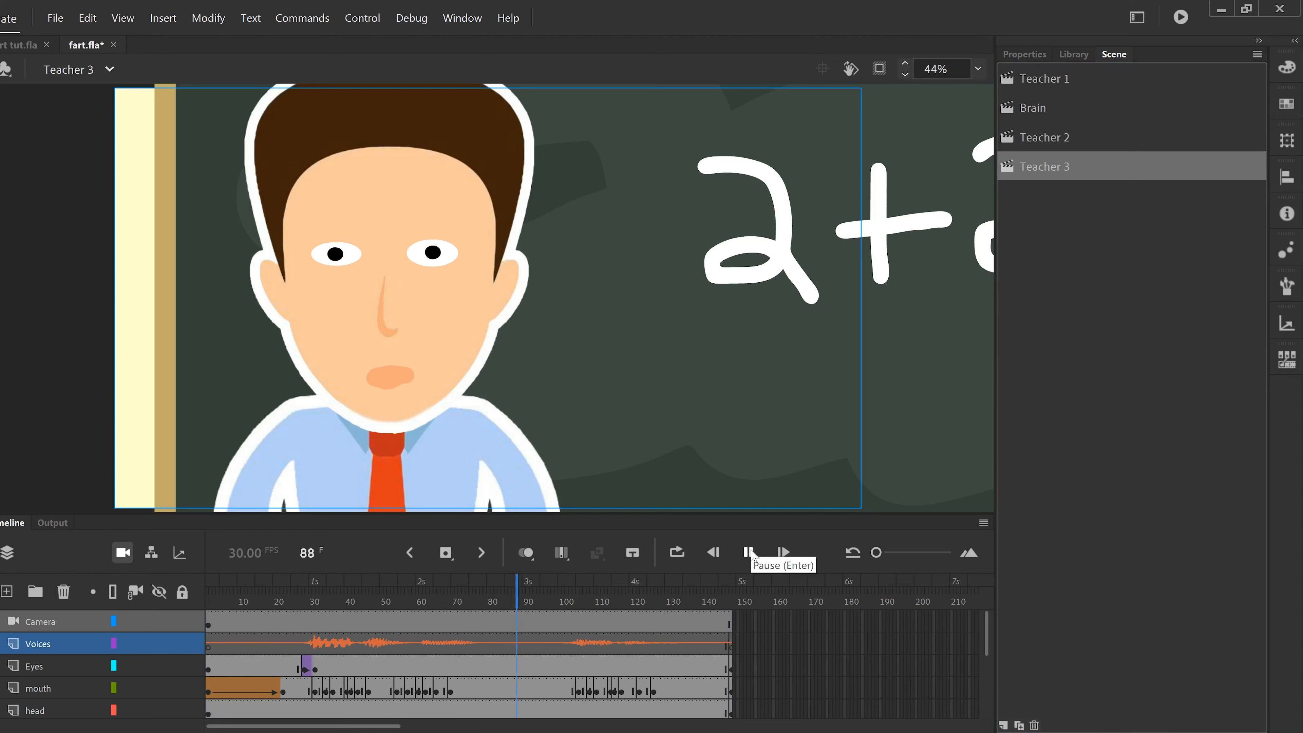
{"action": "left_click", "coordinate": [750, 553]}
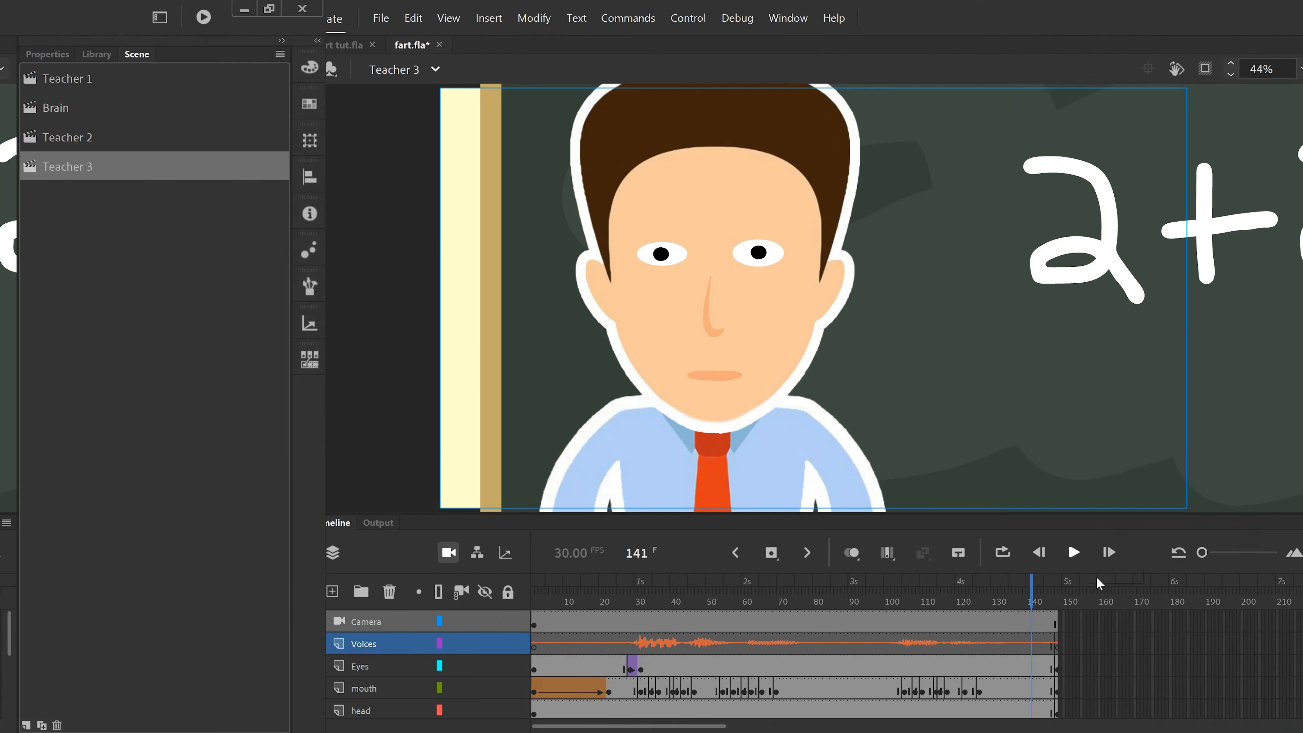